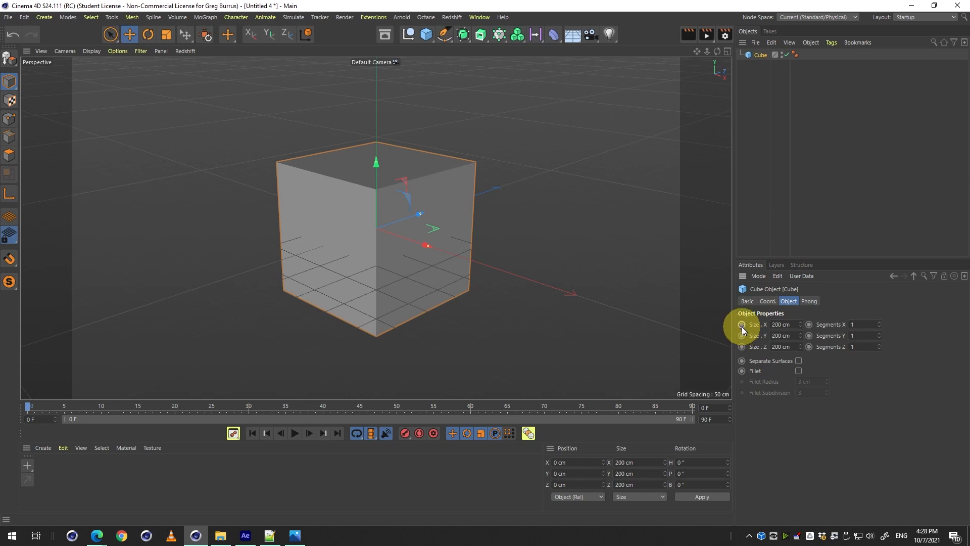
- Show the cube's coordinate properties for position, rotation and scale
key(alt)
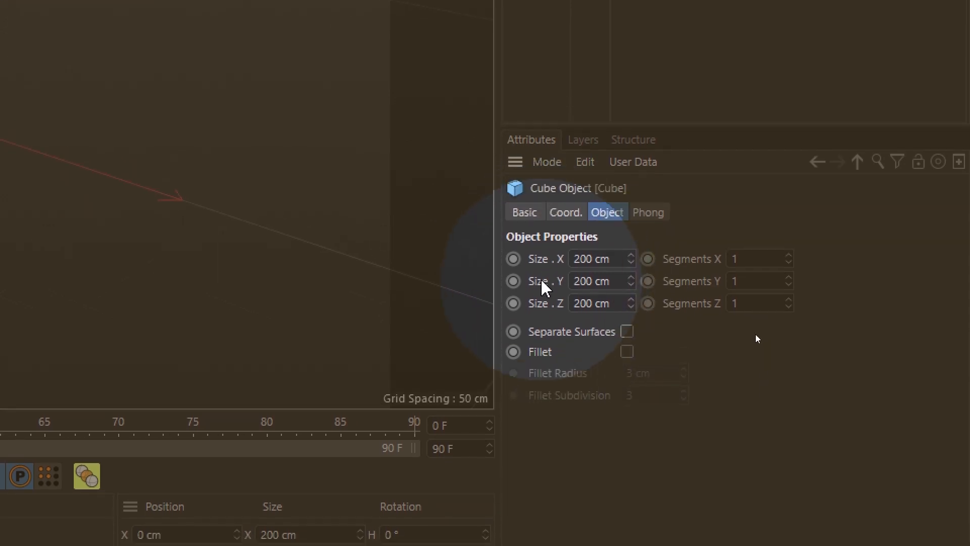
click(566, 189)
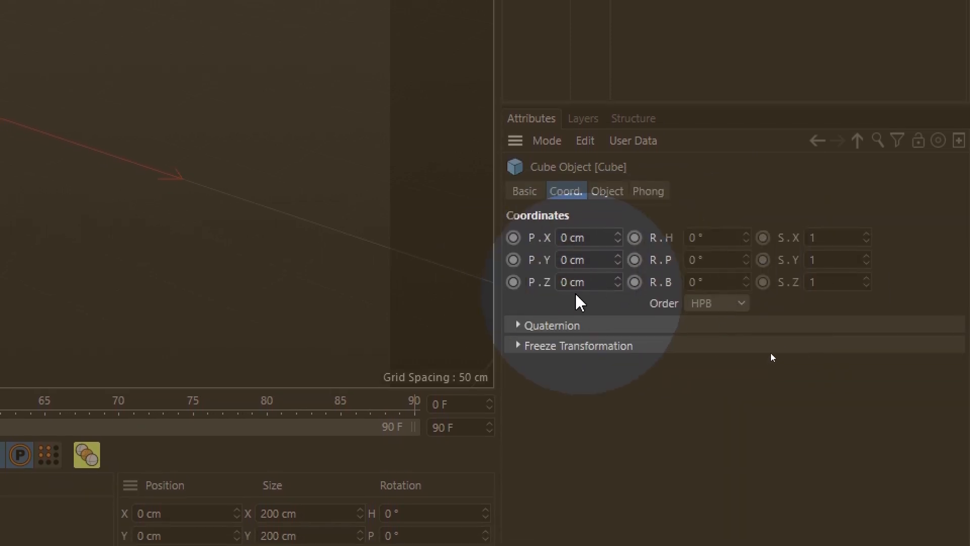
click(574, 247)
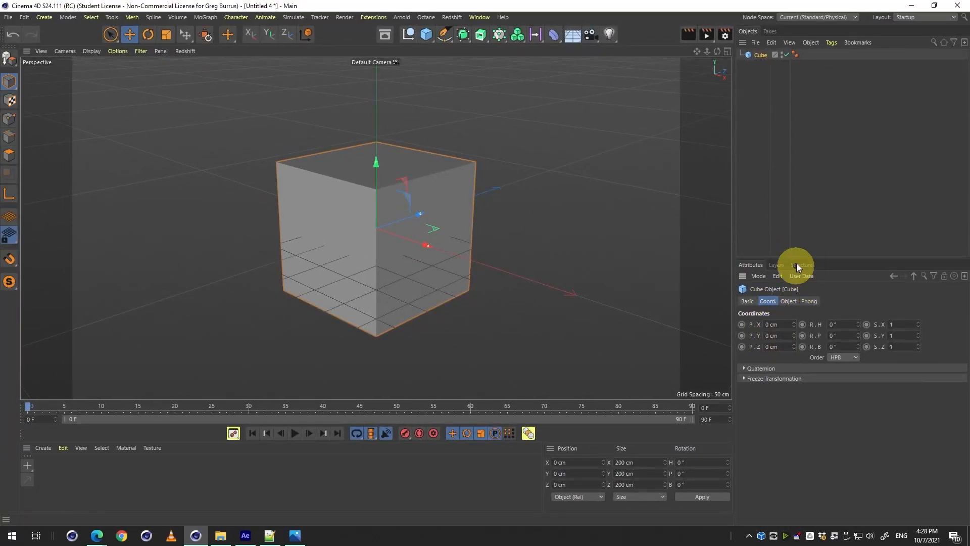
- Look through the Animate, Model and Standard interface layouts and return to the Startup layout
click(901, 18)
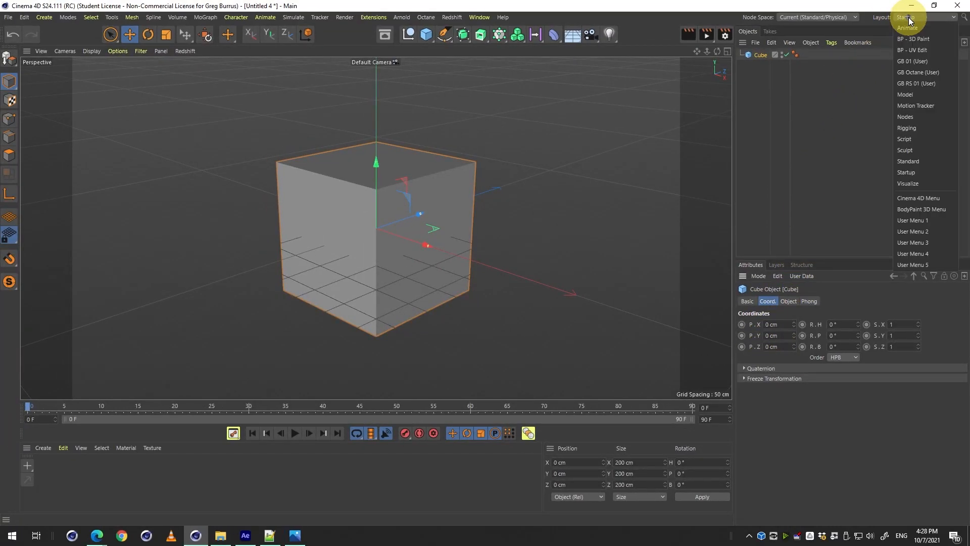
click(912, 30)
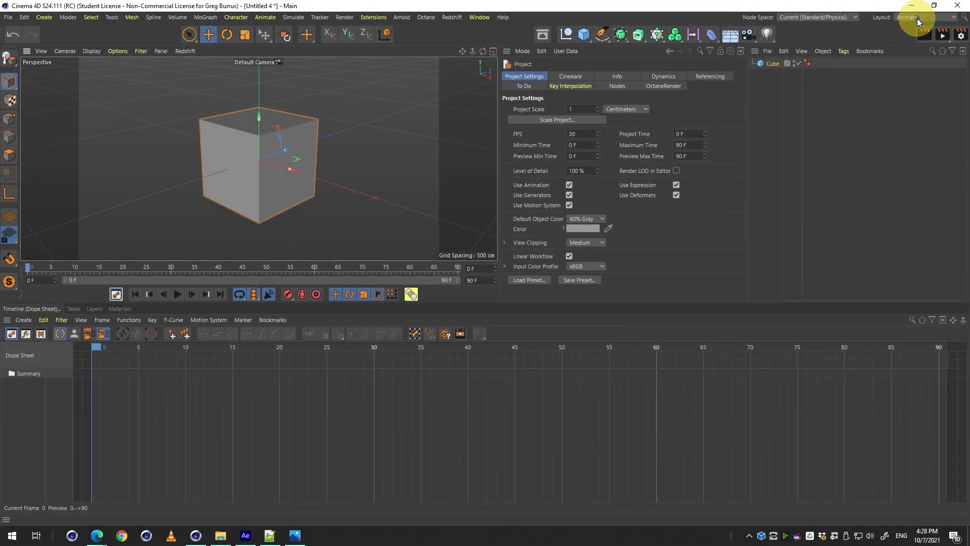
click(918, 20)
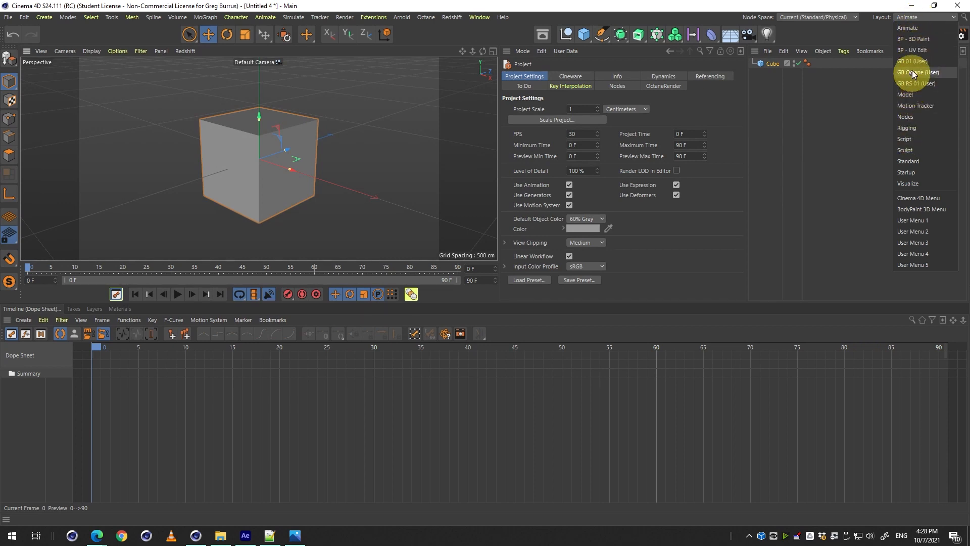
click(923, 95)
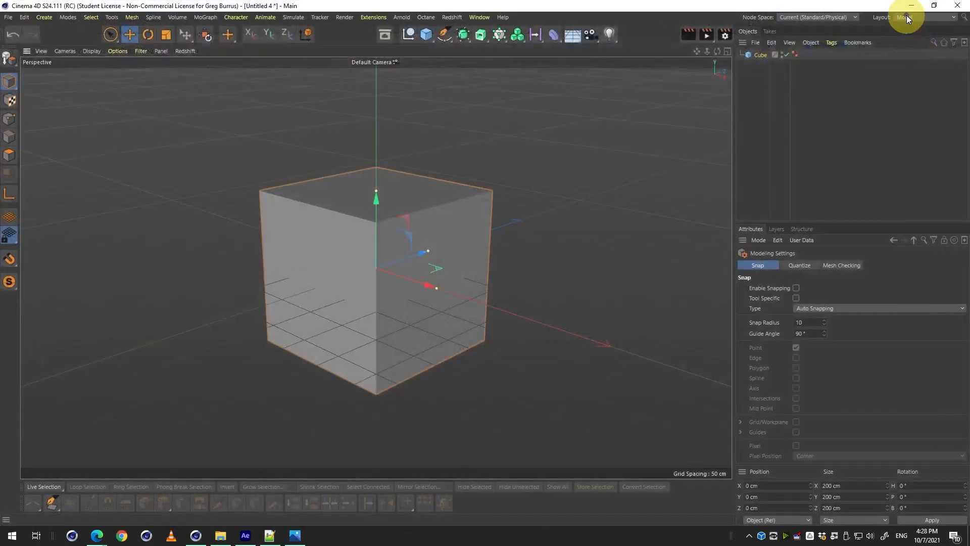
click(907, 18)
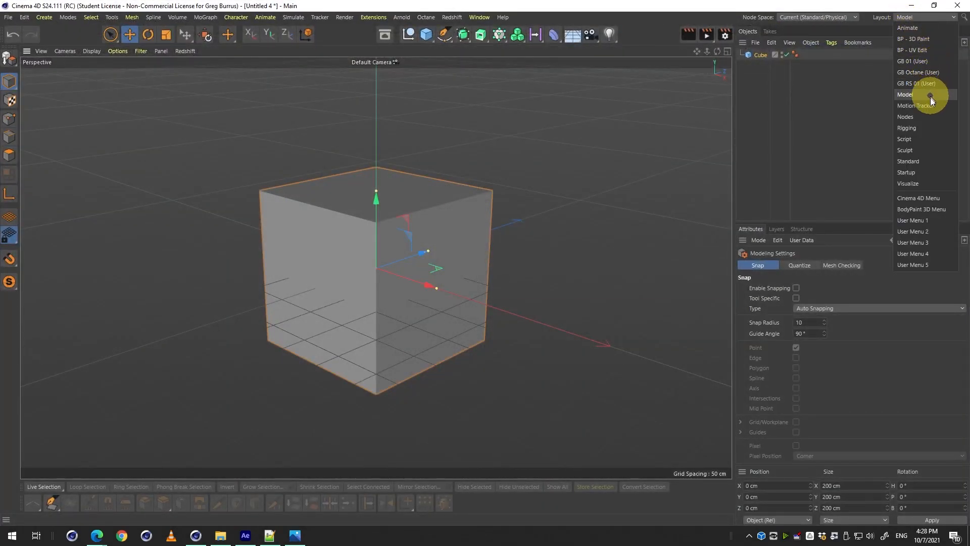
click(922, 161)
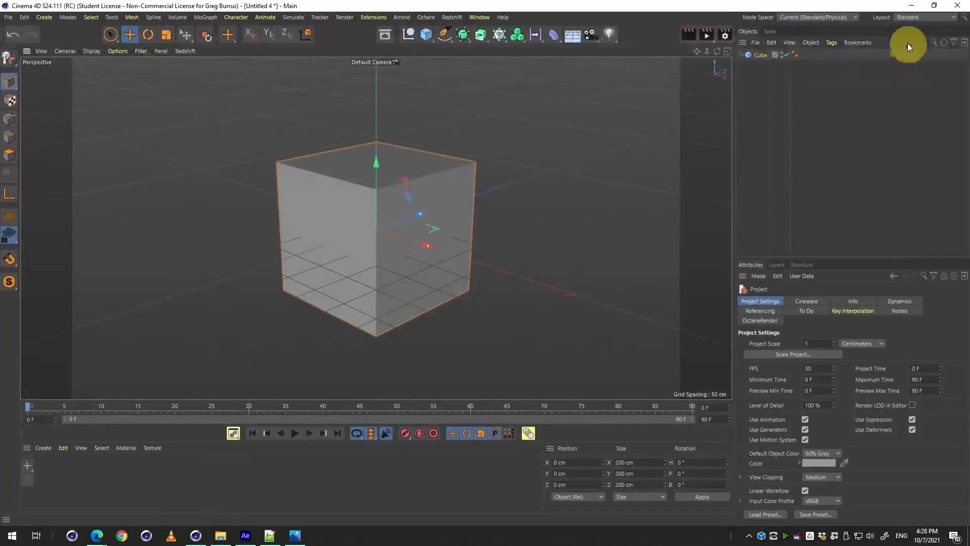
click(908, 19)
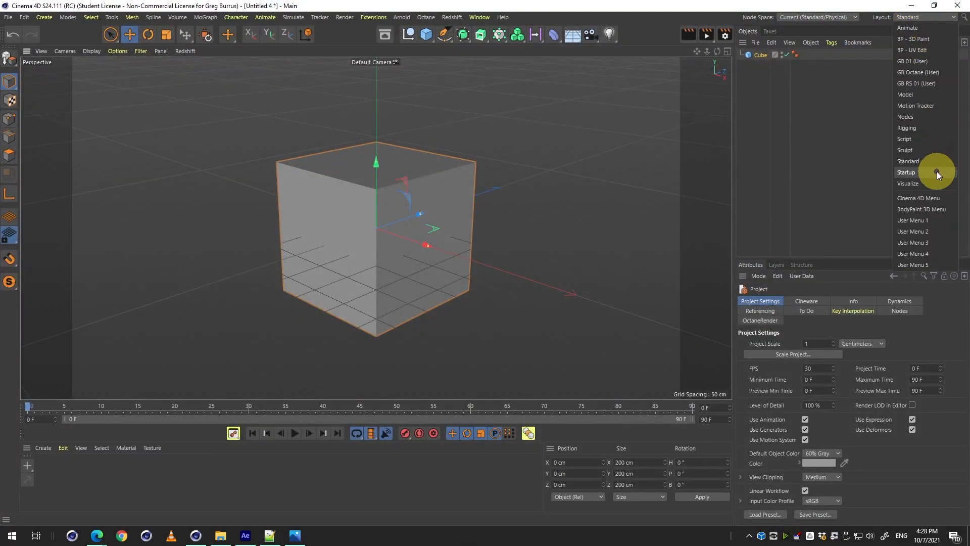
click(936, 172)
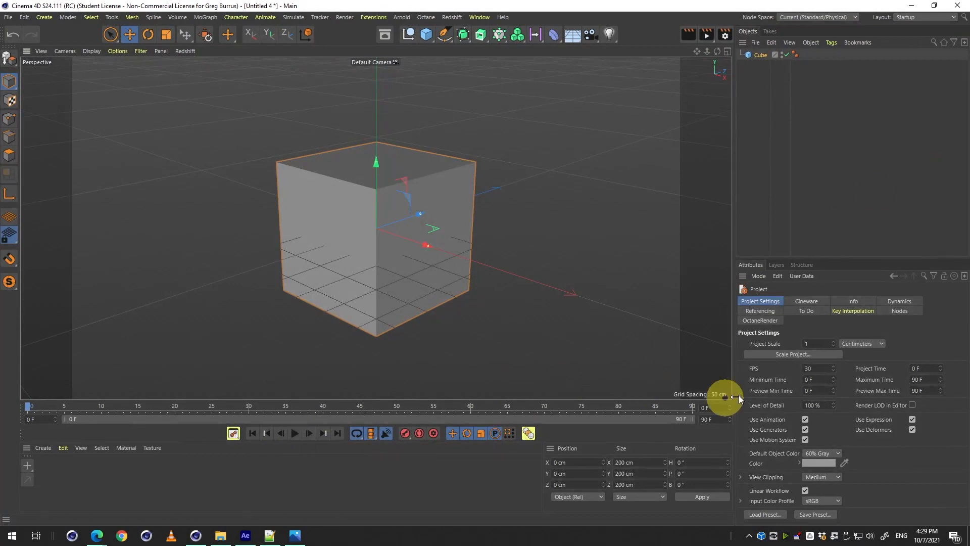
- Move the cube along X to about -1085 cm and record an X position keyframe at frame 0
click(758, 55)
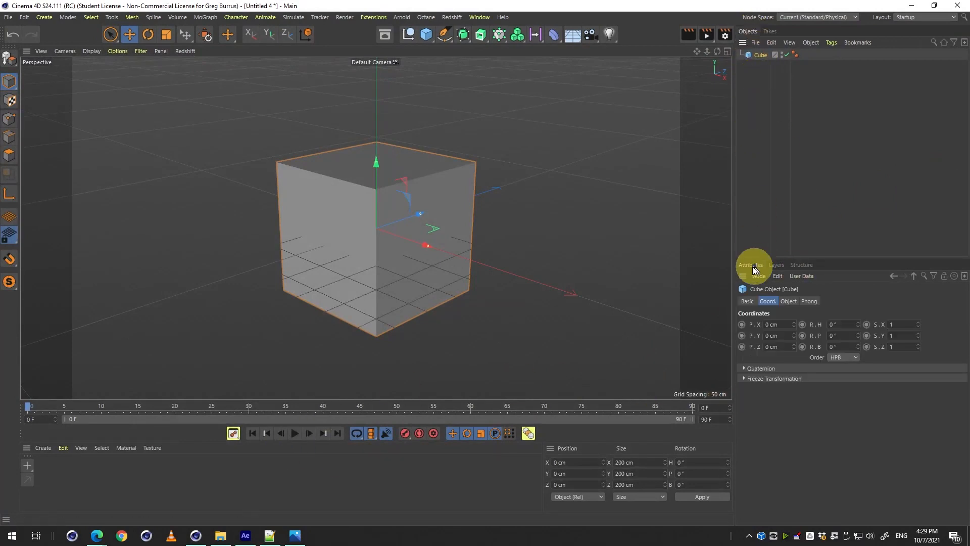
scroll(497, 291, down, 3)
scroll(497, 291, down, 2)
scroll(498, 290, up, 1)
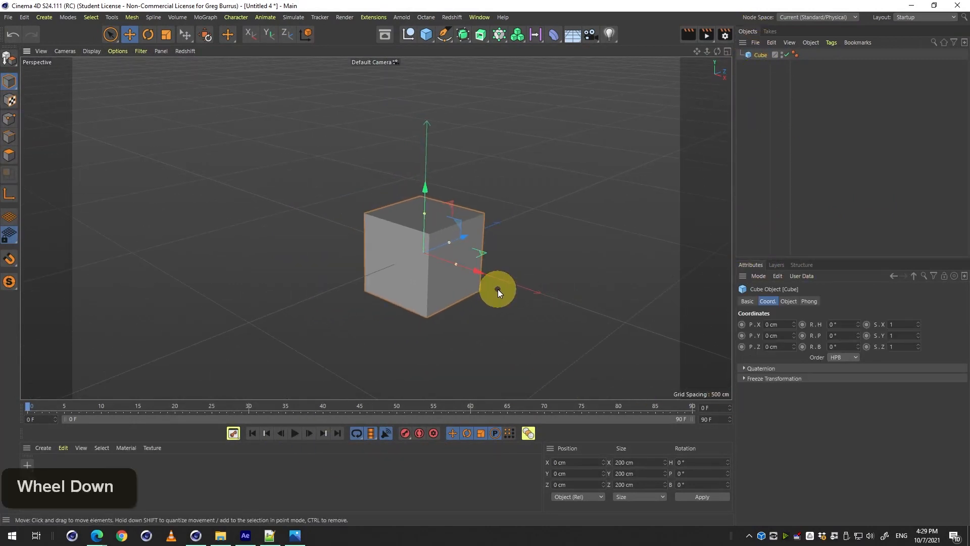
scroll(498, 289, down, 1)
drag(481, 272, 245, 197)
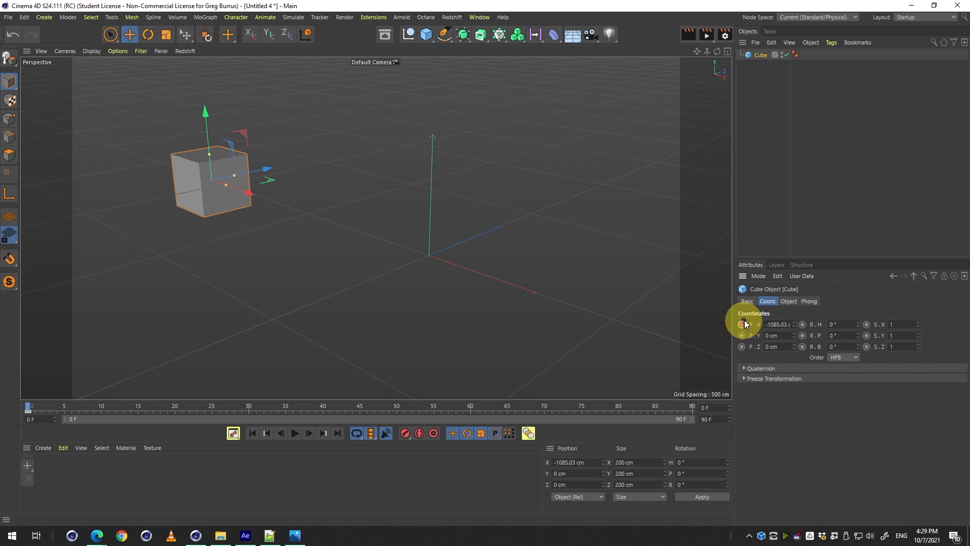
- At frame 30, move the cube along X to about 481 cm and record an X position keyframe
drag(202, 407, 251, 410)
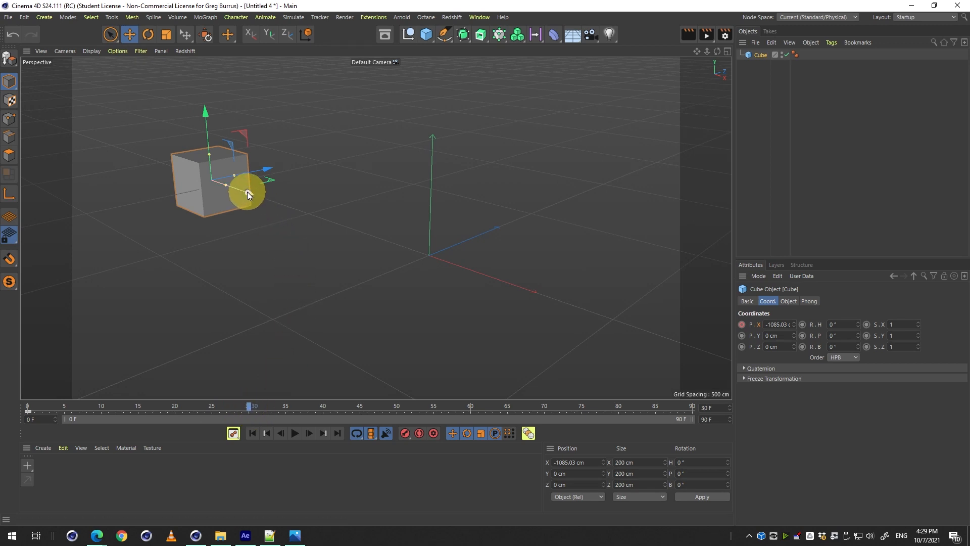
drag(247, 192, 680, 315)
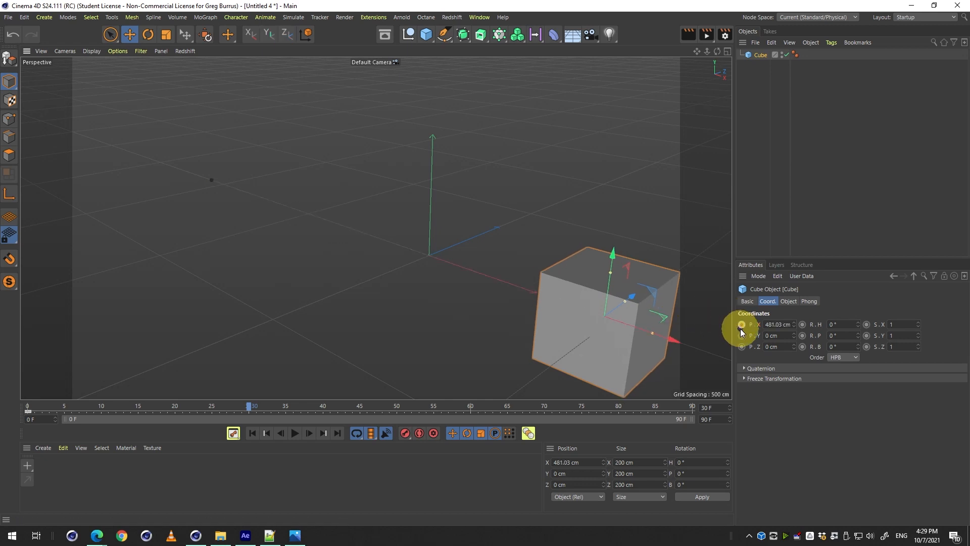
click(741, 324)
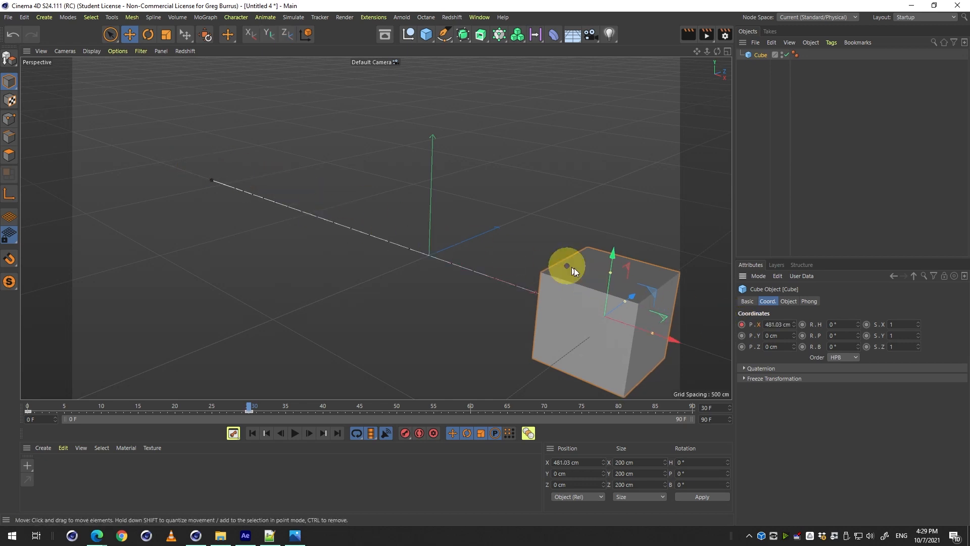
- Play the cube animation from the start in the viewport, then stop and return to frame 0
click(254, 429)
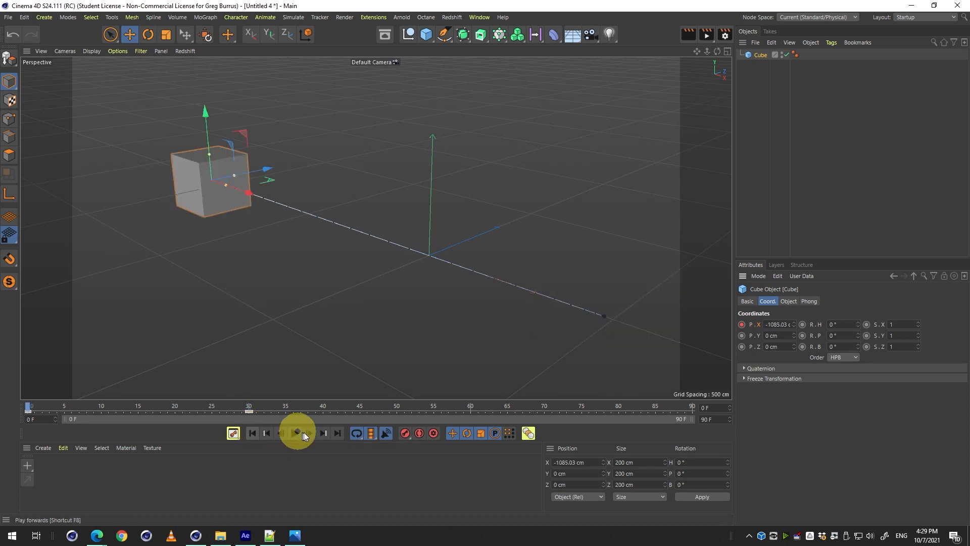
click(294, 433)
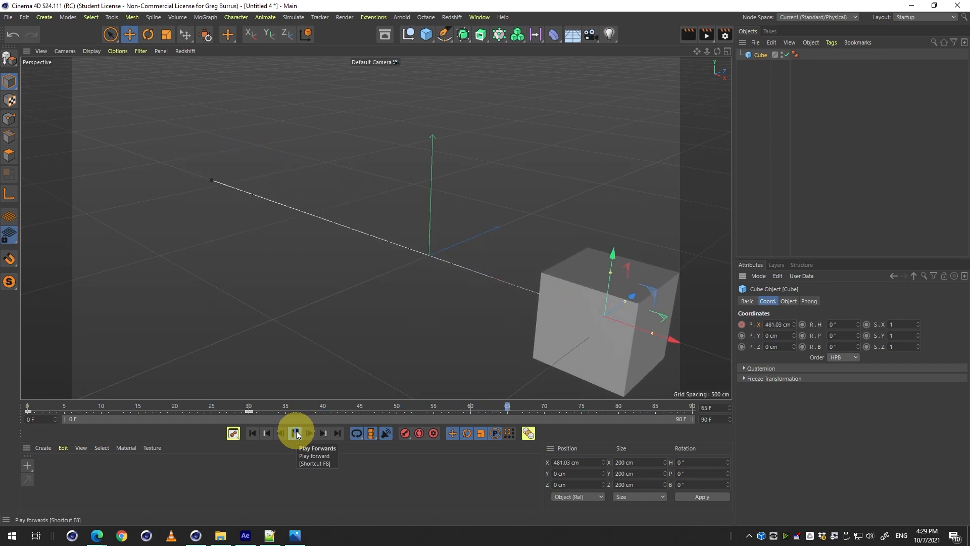
click(297, 433)
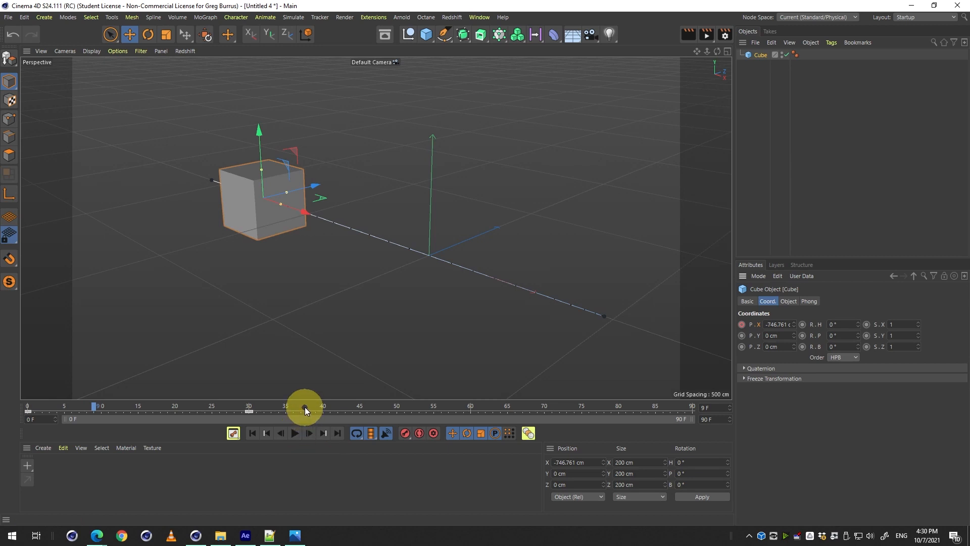
drag(305, 407, 1, 419)
- In the render settings' output options, set a manual frame range ending at frame 30
key(ctrl+b)
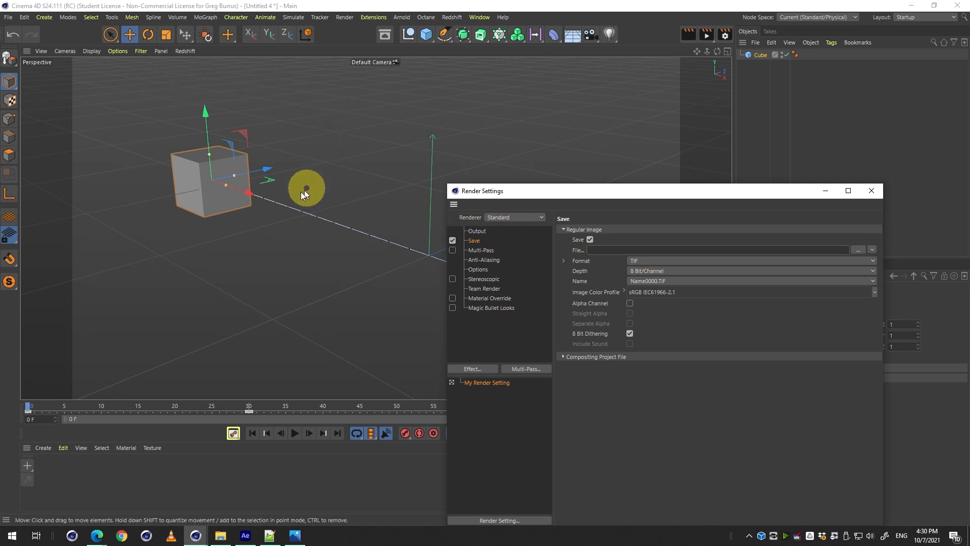
click(476, 231)
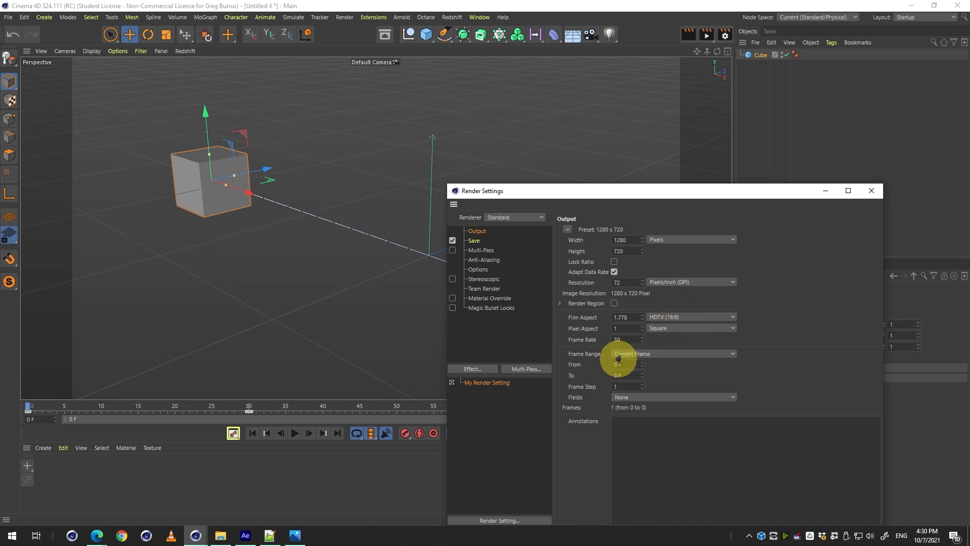
click(647, 355)
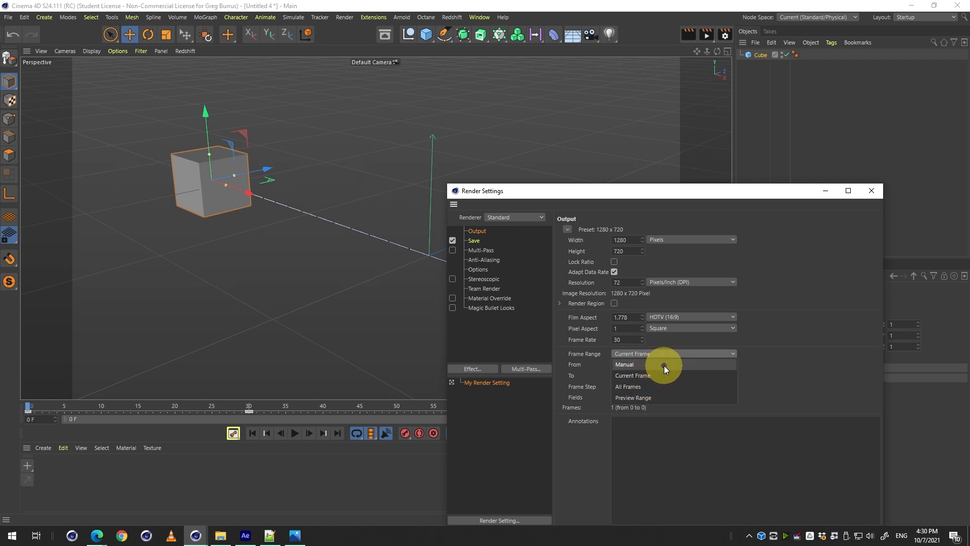
click(662, 365)
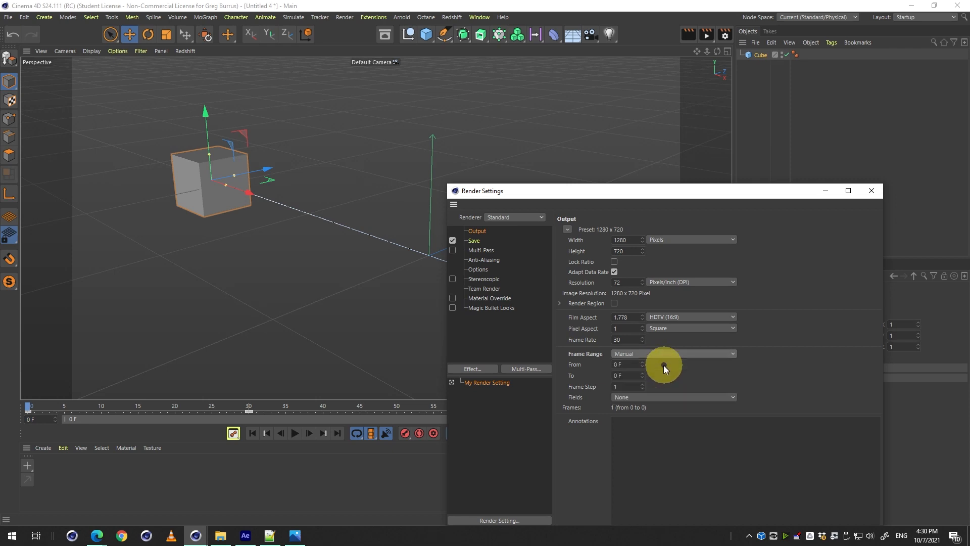
click(629, 375)
drag(584, 382, 567, 379)
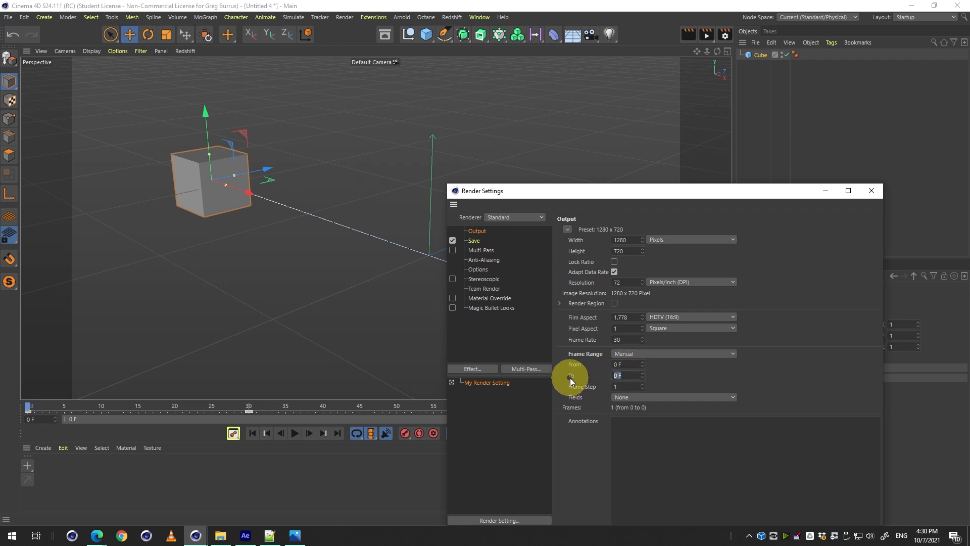
text(30)
key(Return)
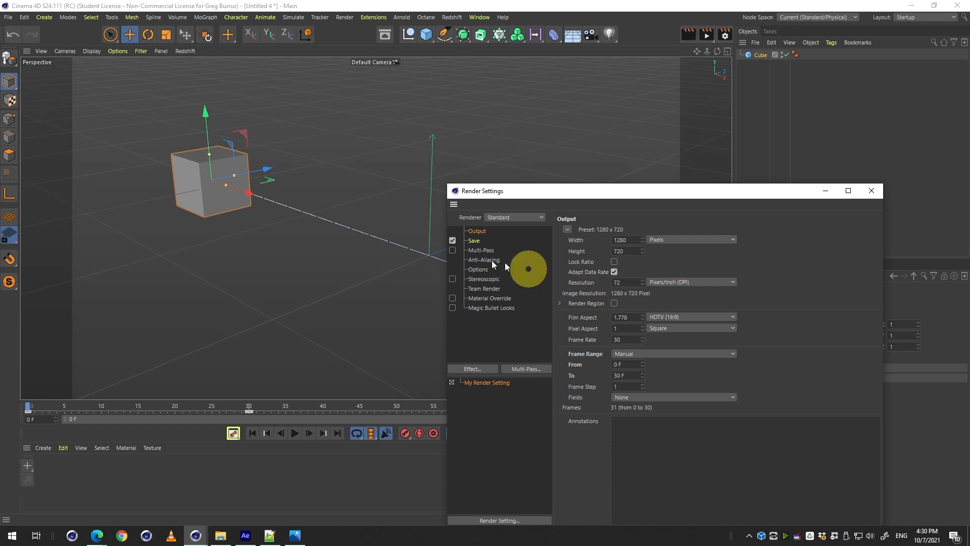
- Render the cube animation to the Picture Viewer from a slightly adjusted perspective view
key(3)
drag(252, 195, 280, 184)
key(1)
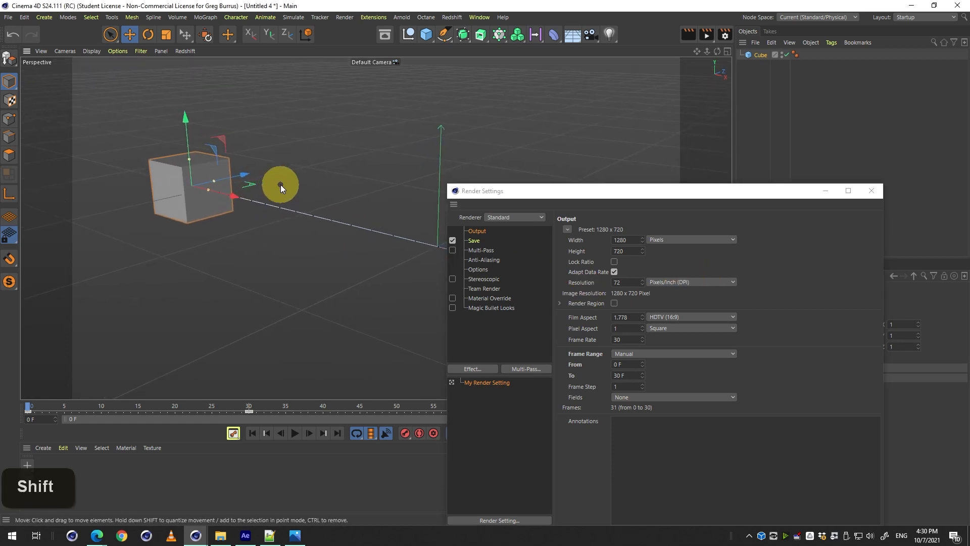
key(shift+r)
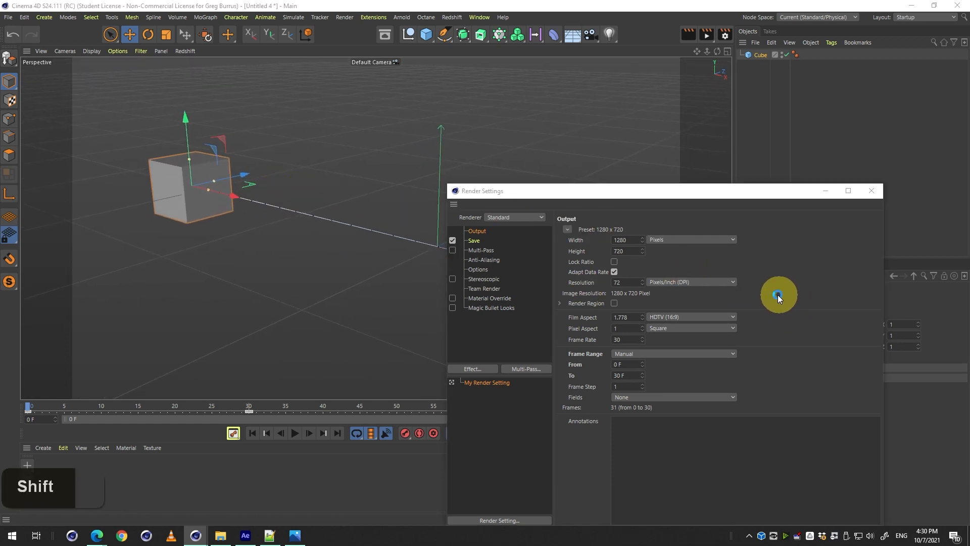
key(shift+r)
key(space)
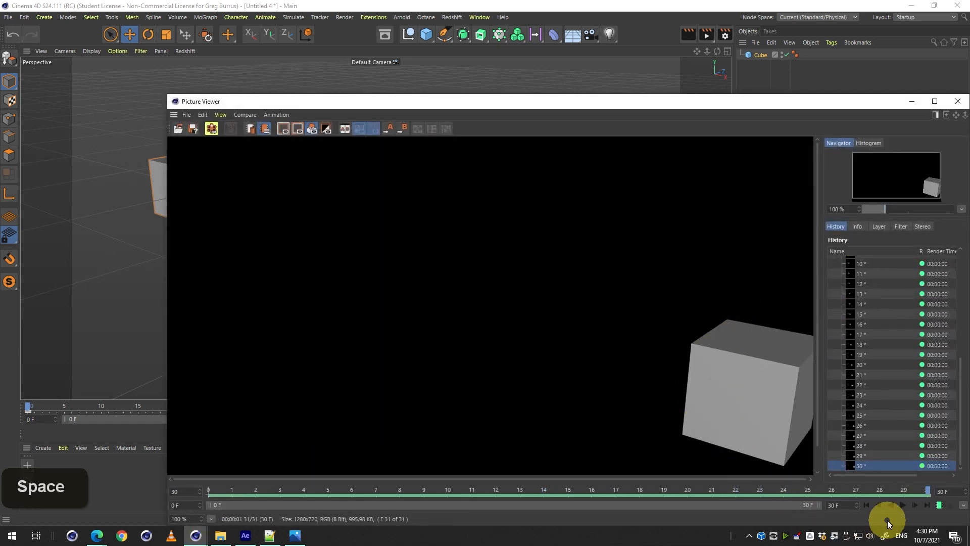
- Play back the rendered frames in the Picture Viewer, pause, and examine the image at different zoom levels
click(905, 501)
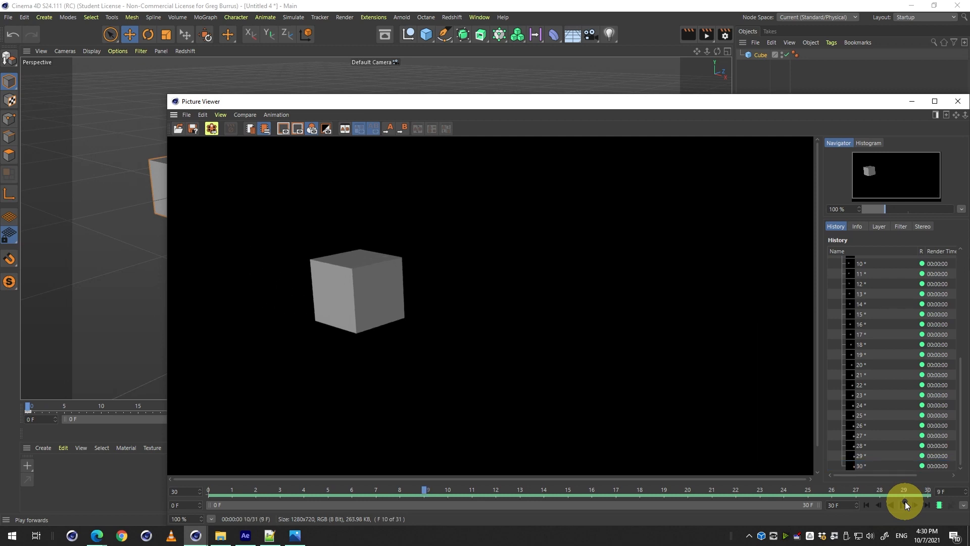
scroll(556, 326, down, 4)
scroll(556, 326, up, 1)
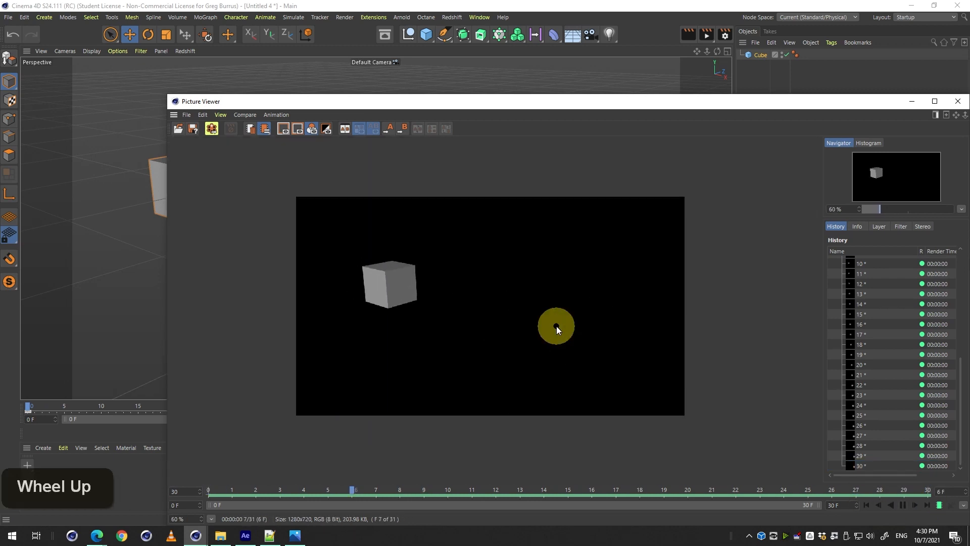
scroll(623, 381, up, 2)
scroll(624, 381, down, 1)
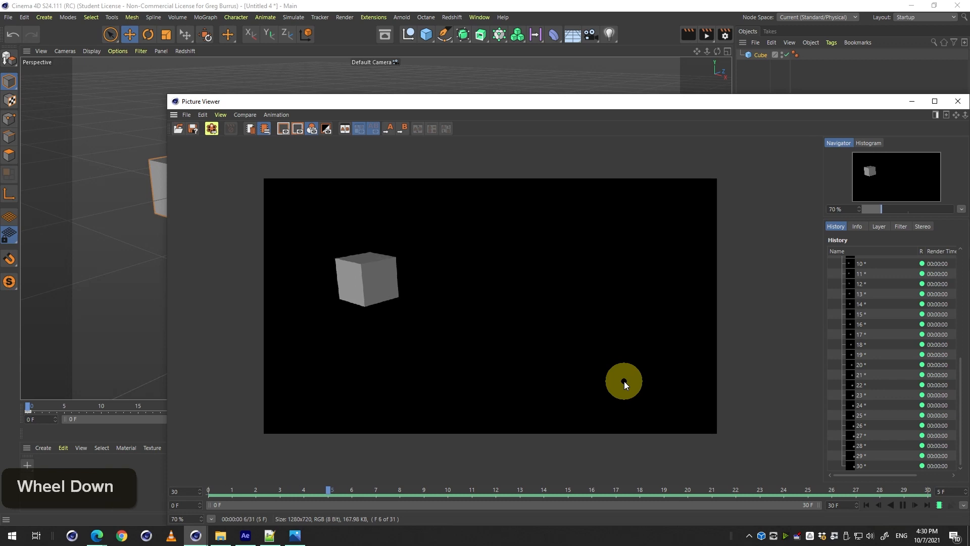
click(906, 505)
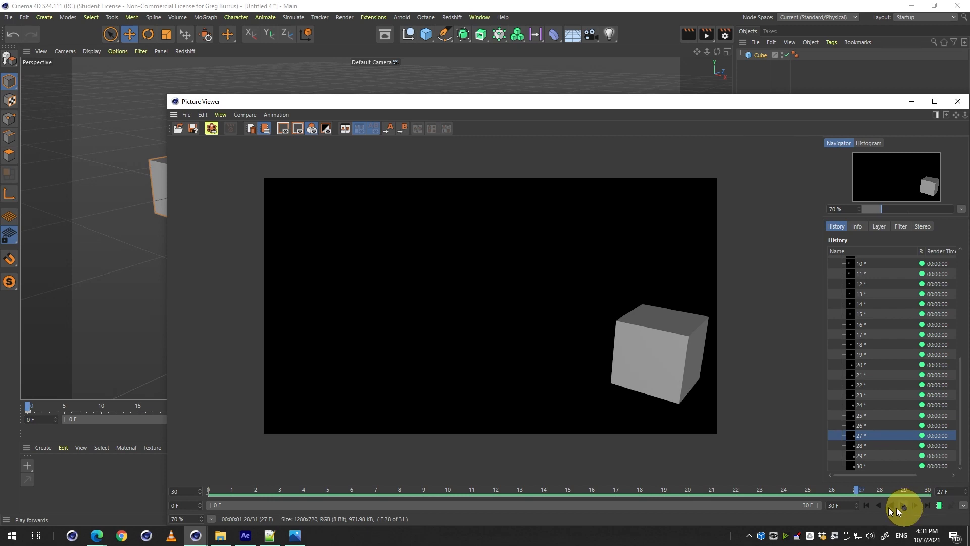
scroll(602, 374, down, 1)
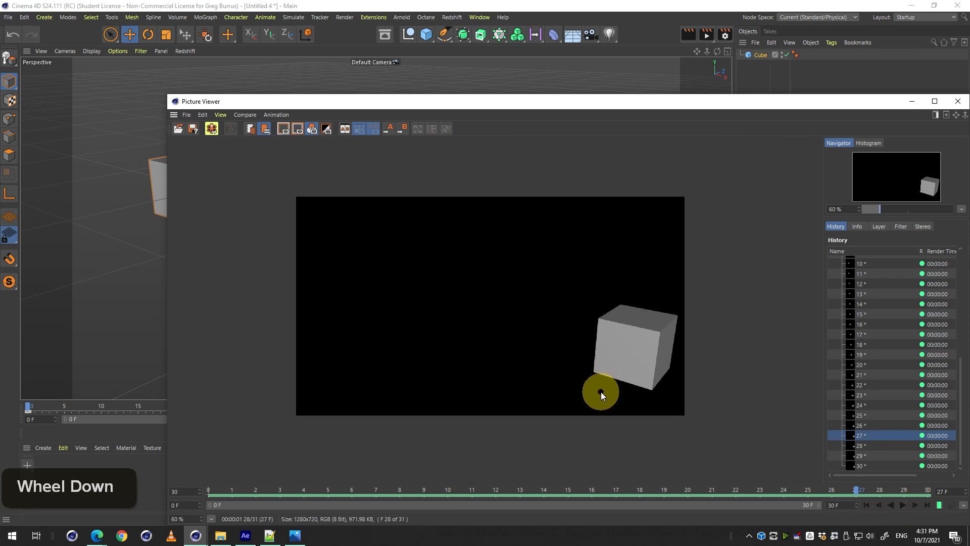
scroll(601, 392, up, 2)
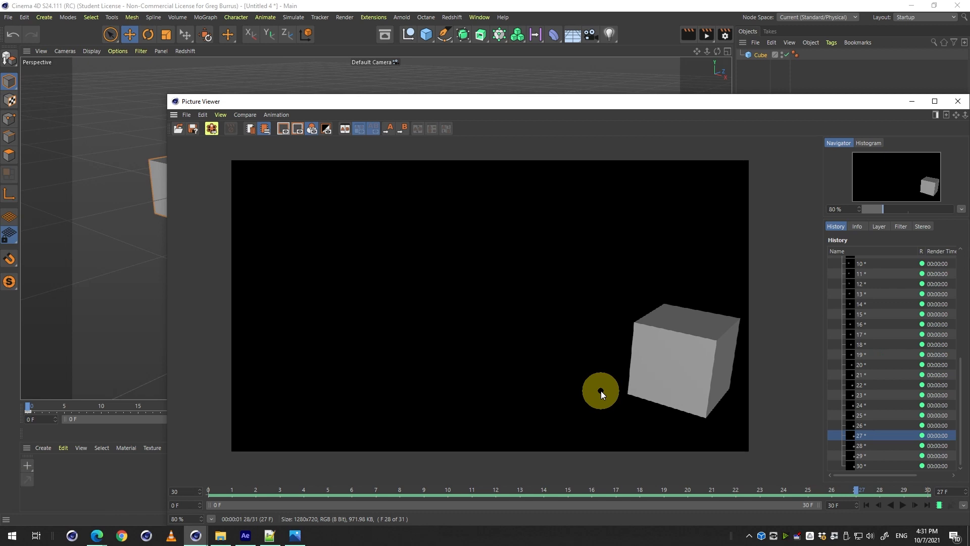
- Show rendered frame 16 in the Picture Viewer with the image at 70% zoom
scroll(601, 390, down, 1)
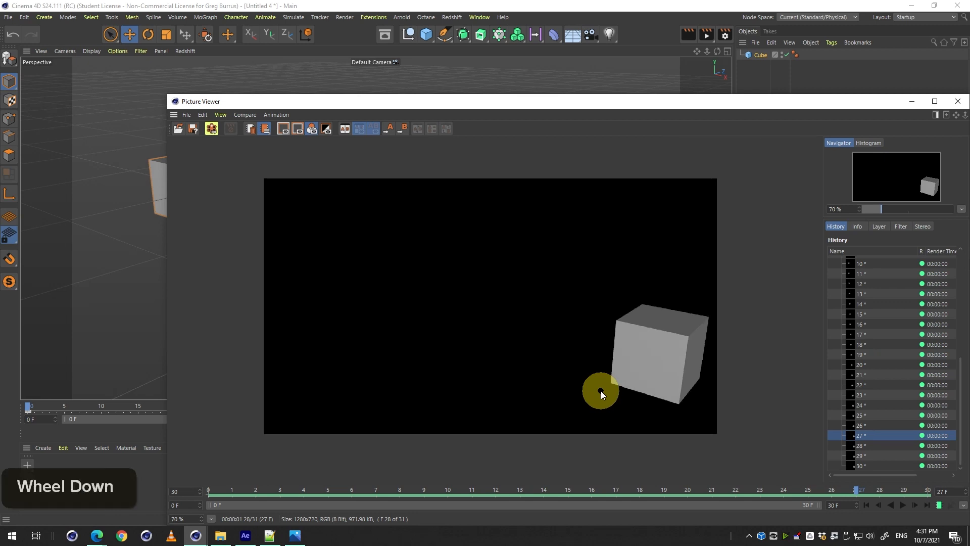
click(860, 328)
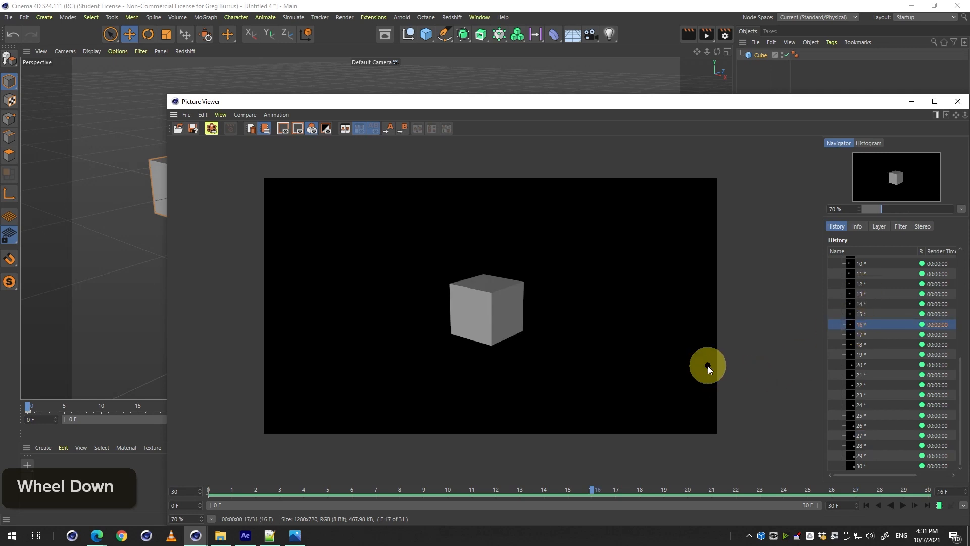
- In the render settings' save options, set the image format to PNG and enable the alpha channel
key(ctrl+b)
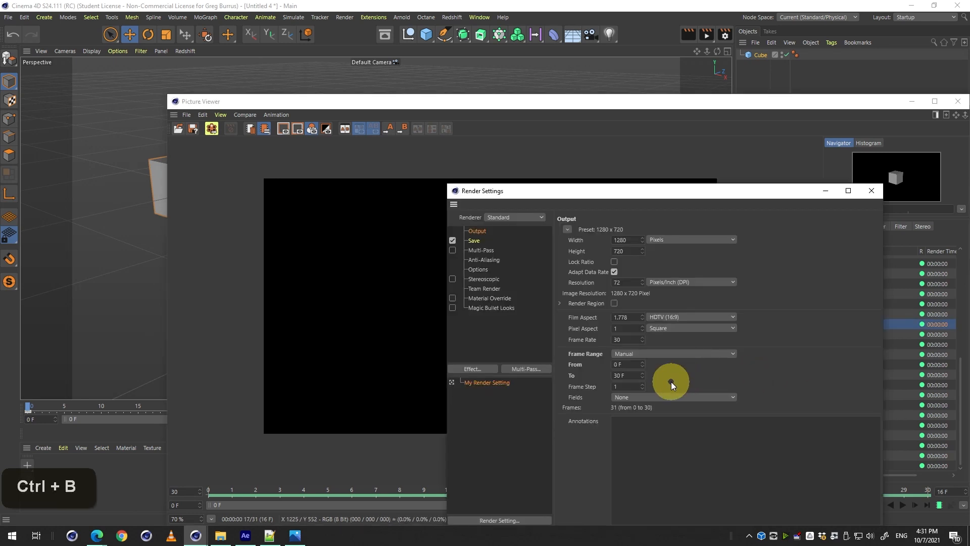
click(474, 243)
click(793, 260)
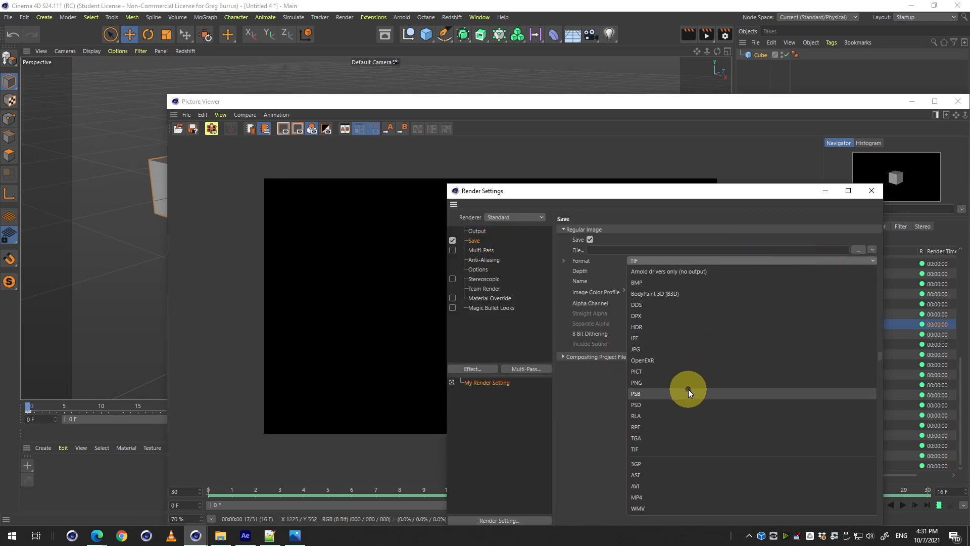
click(678, 382)
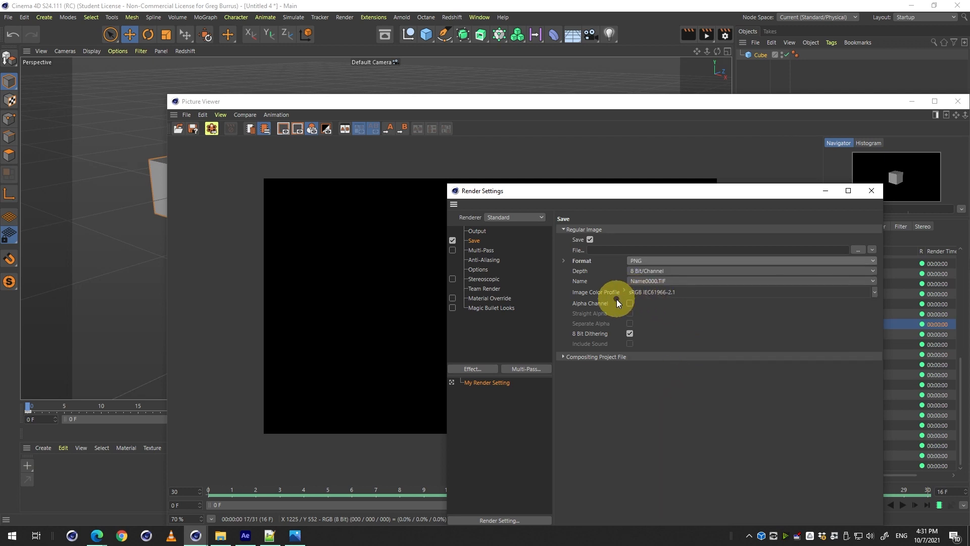
click(630, 303)
click(420, 311)
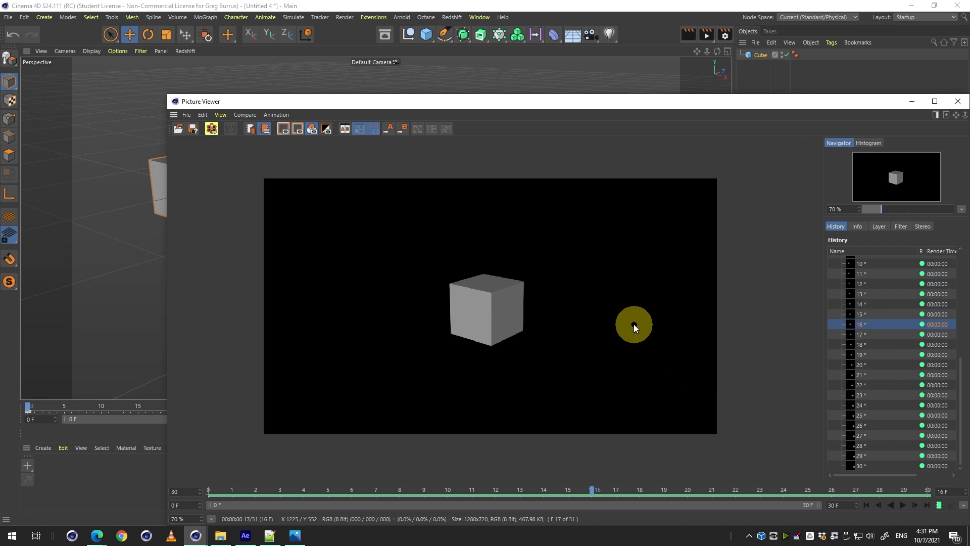
- Examine rendered frame 16 in the Picture Viewer at different zoom levels
scroll(566, 304, down, 1)
scroll(587, 285, up, 2)
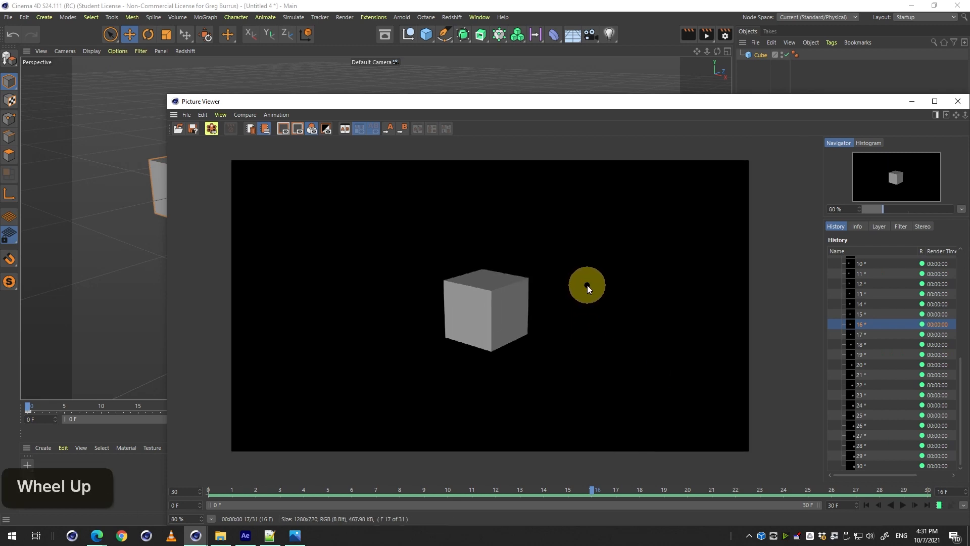
scroll(574, 299, down, 1)
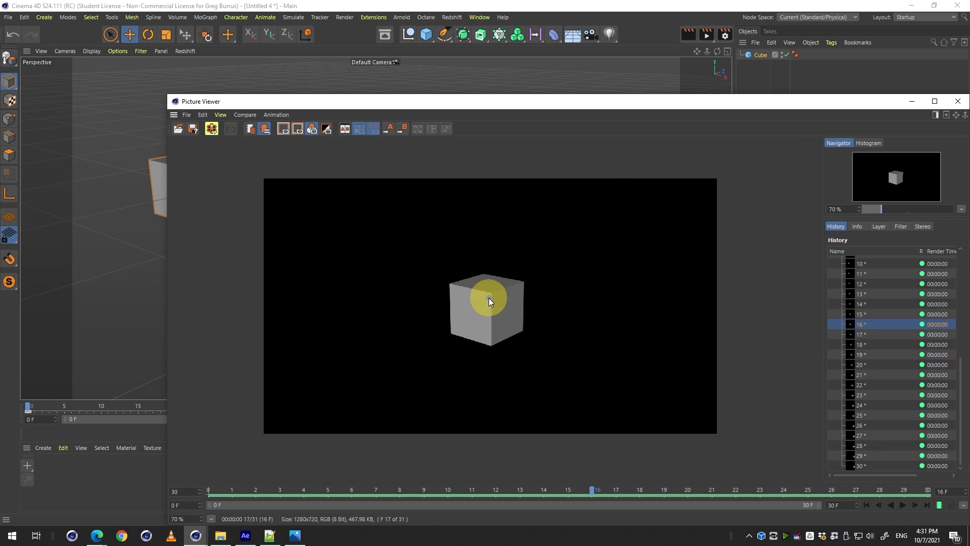
- Close the Picture Viewer and the render settings, cancelling the attempt to save the project
click(960, 102)
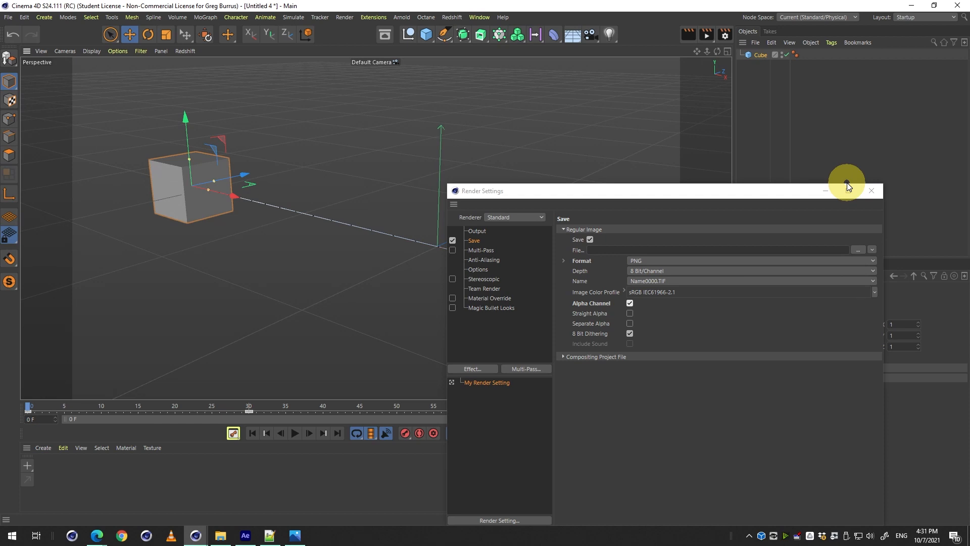
key(ctrl+s)
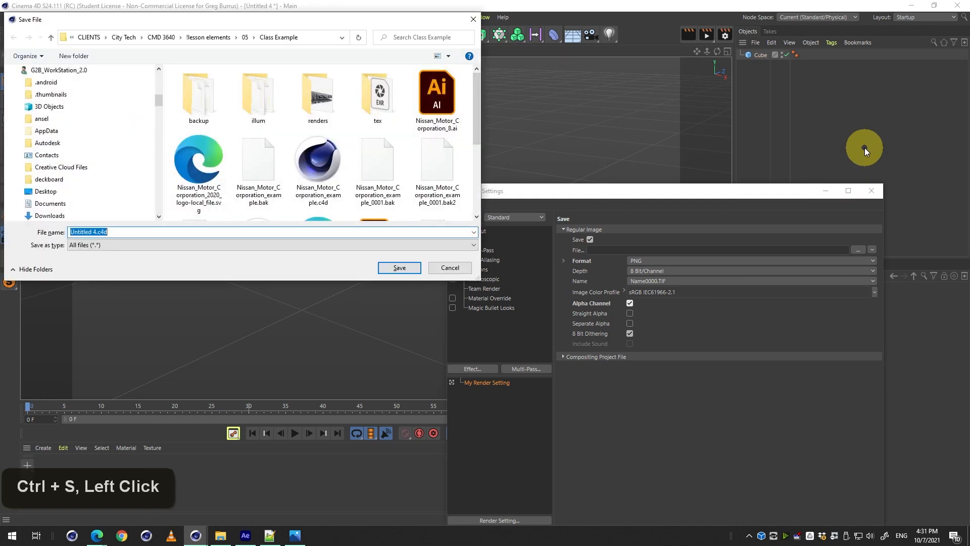
key(Escape)
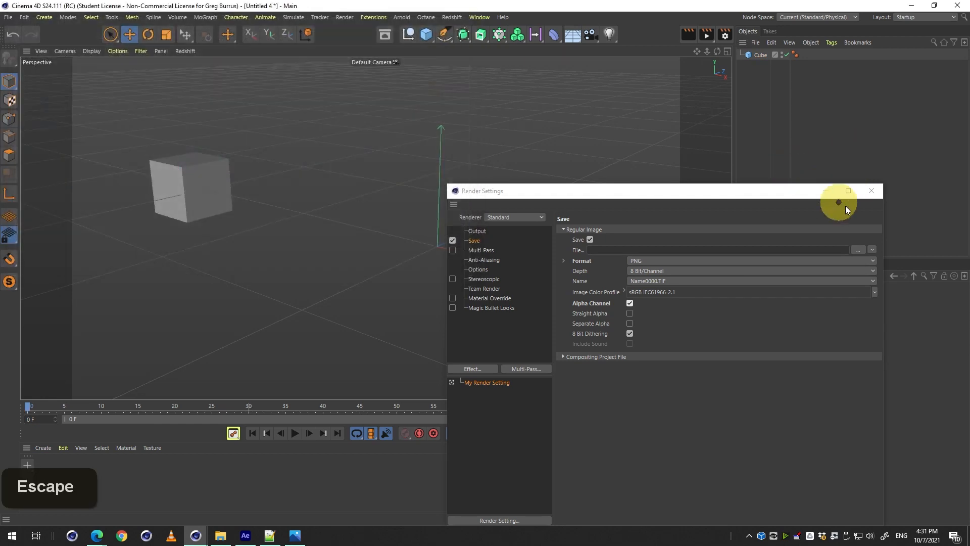
click(872, 190)
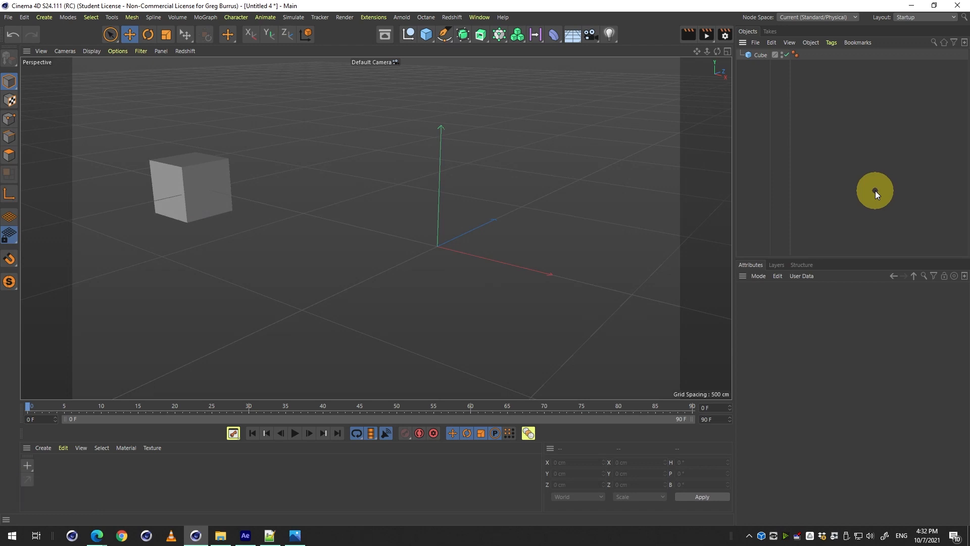
- Switch to File Explorer and go up from the Tacobell ae_projects folder to lesson folder 06
mouse_move(225, 539)
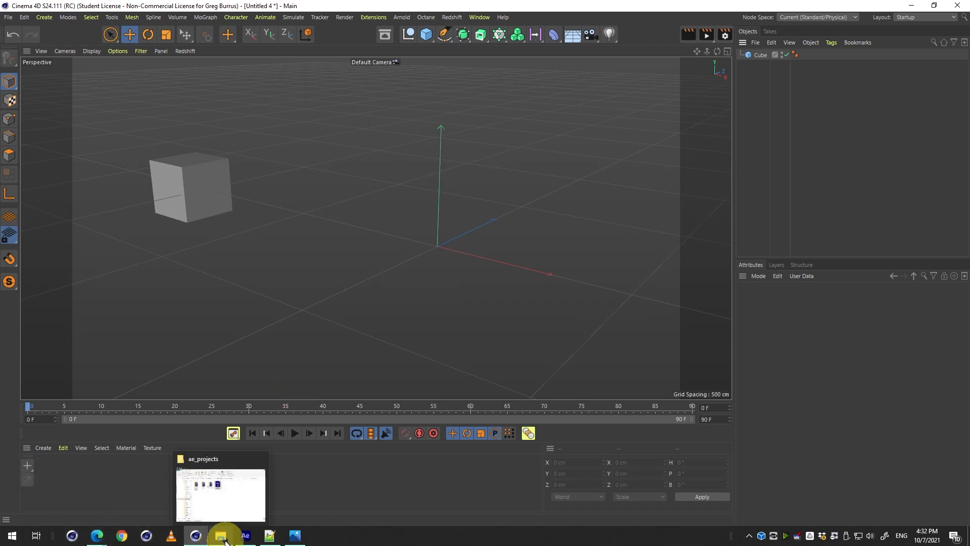
click(217, 511)
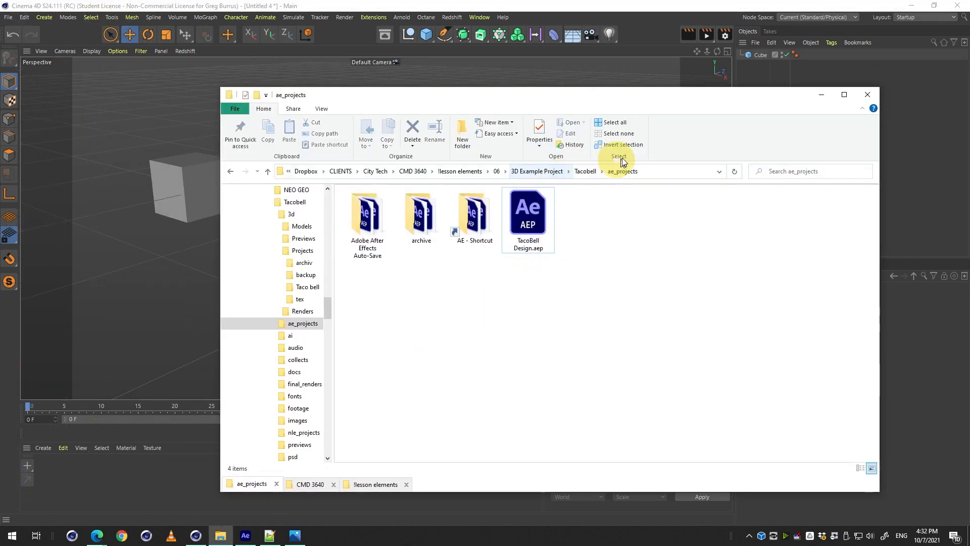
click(585, 171)
click(616, 173)
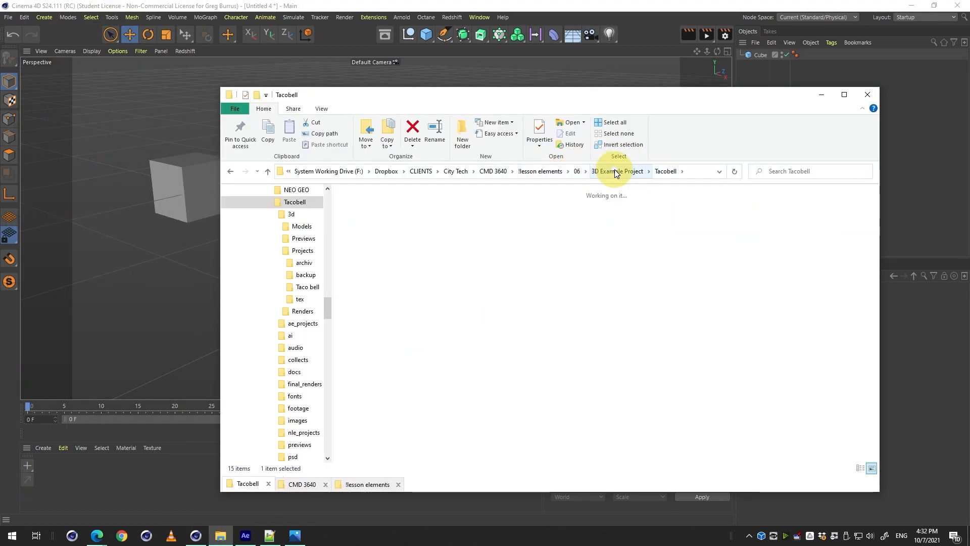
click(609, 173)
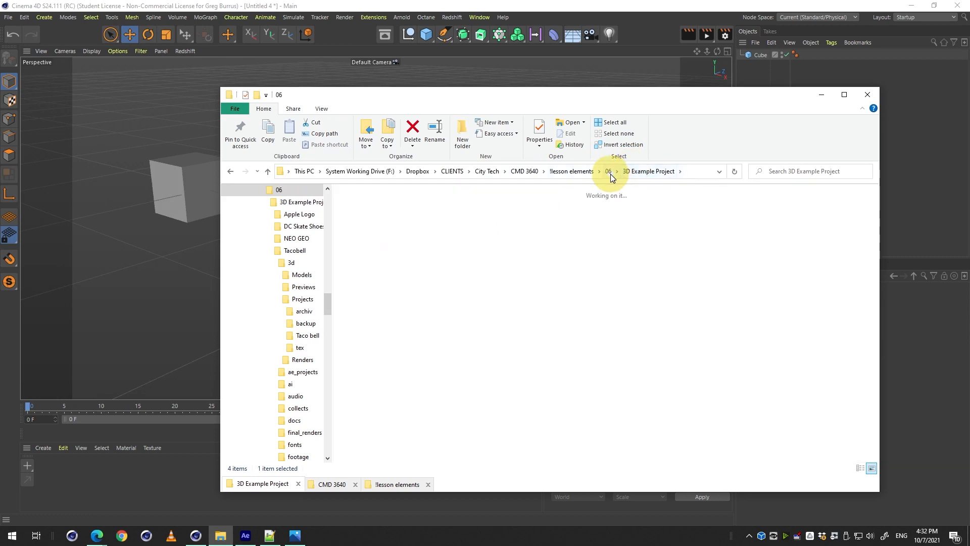
double_click(455, 208)
key(alt+Left)
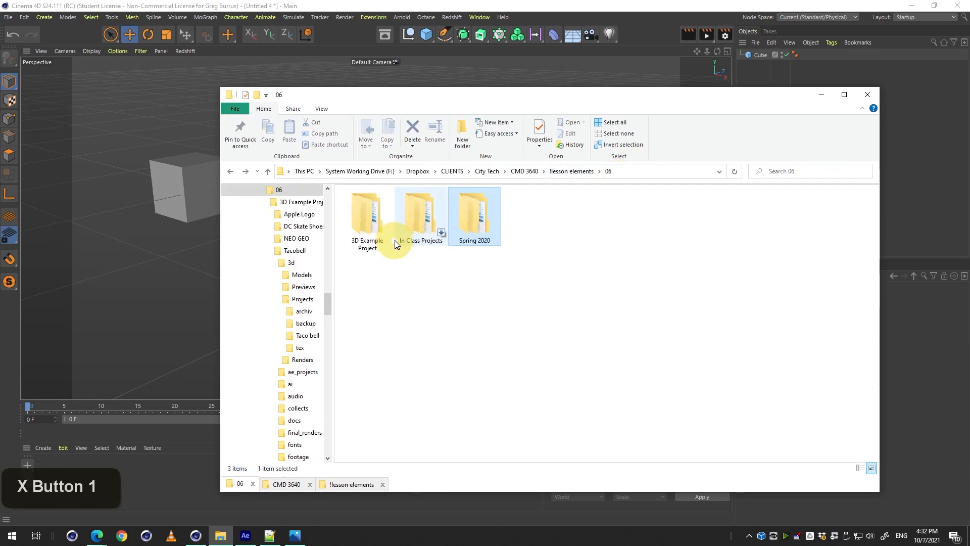
- Open the In Class Projects\3d\Projects folder and copy its path
double_click(398, 223)
double_click(374, 212)
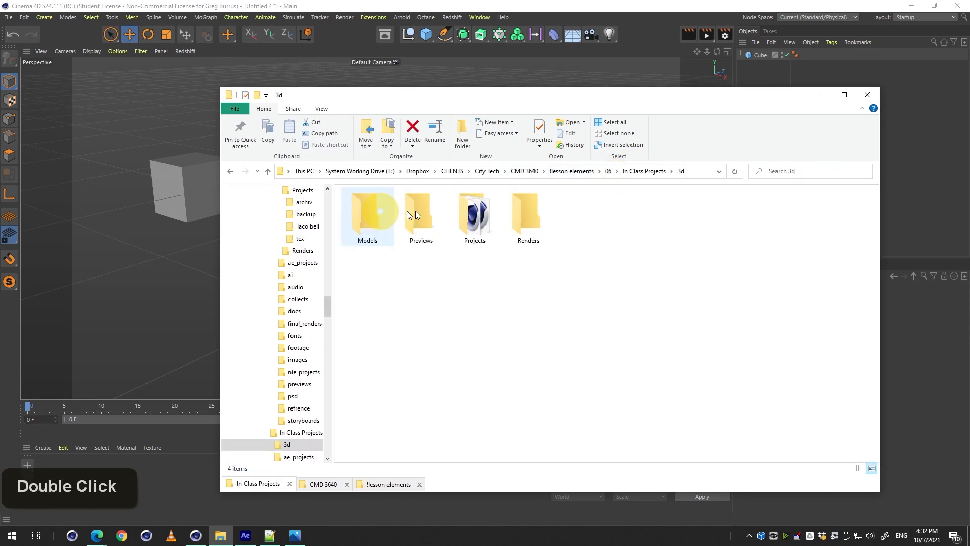
double_click(475, 212)
click(660, 172)
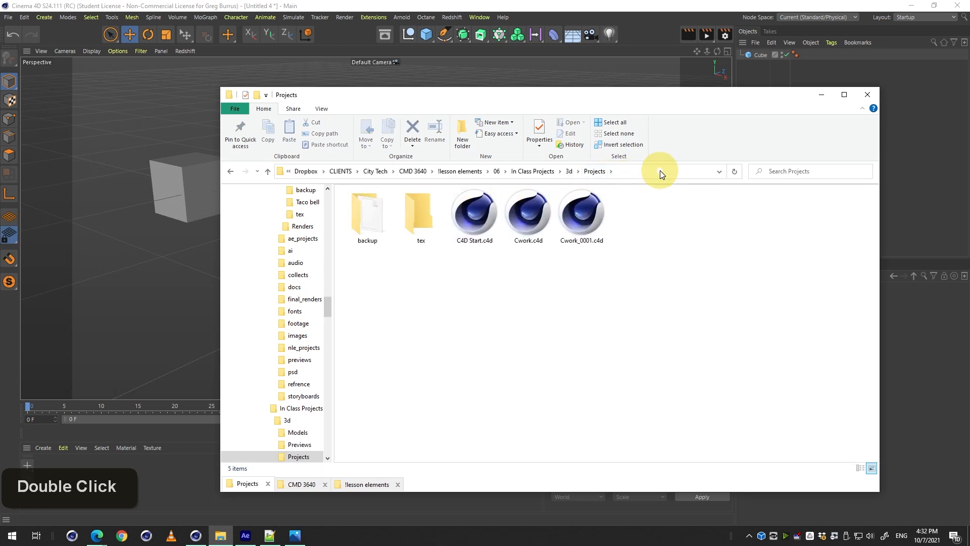
key(ctrl+c)
key(ctrl+c)
key(ctrl+c)
- Back in Cinema 4D, start saving the project under a new name and point the save location to the copied In Class Projects\3d\Projects path
click(588, 5)
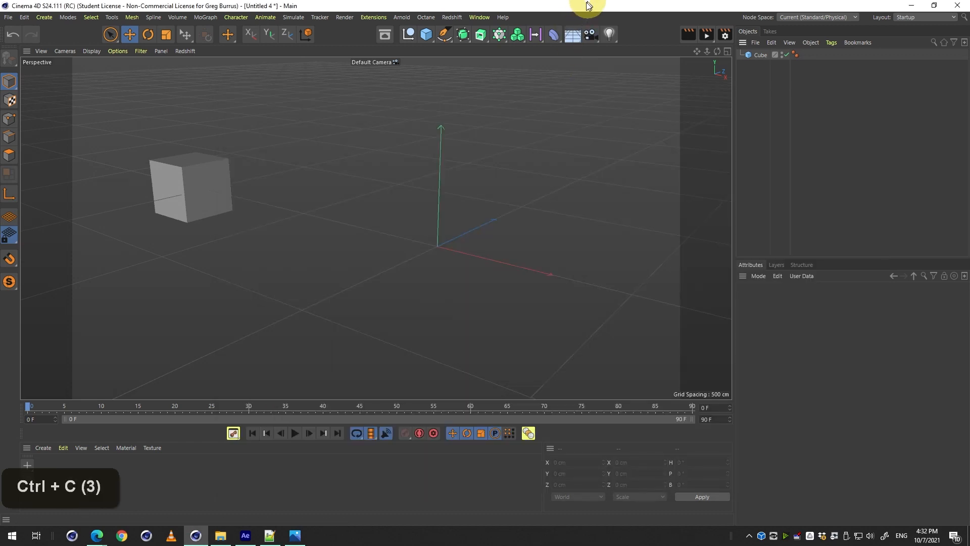
key(ctrl+shift+s)
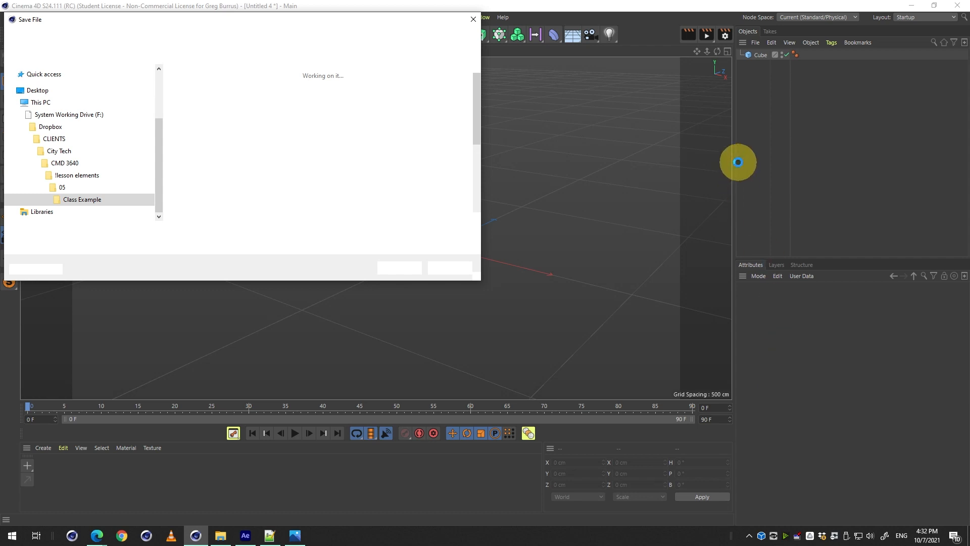
mouse_move(220, 533)
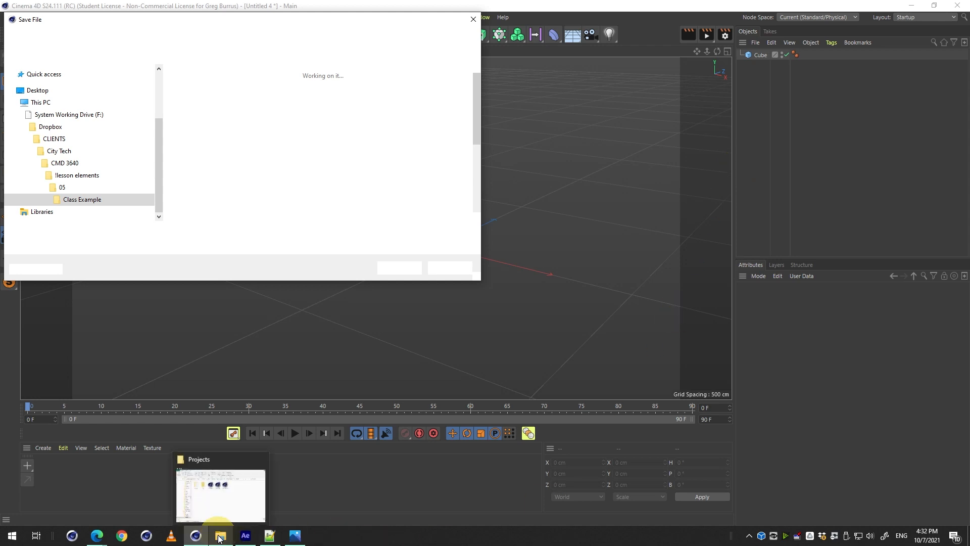
click(234, 493)
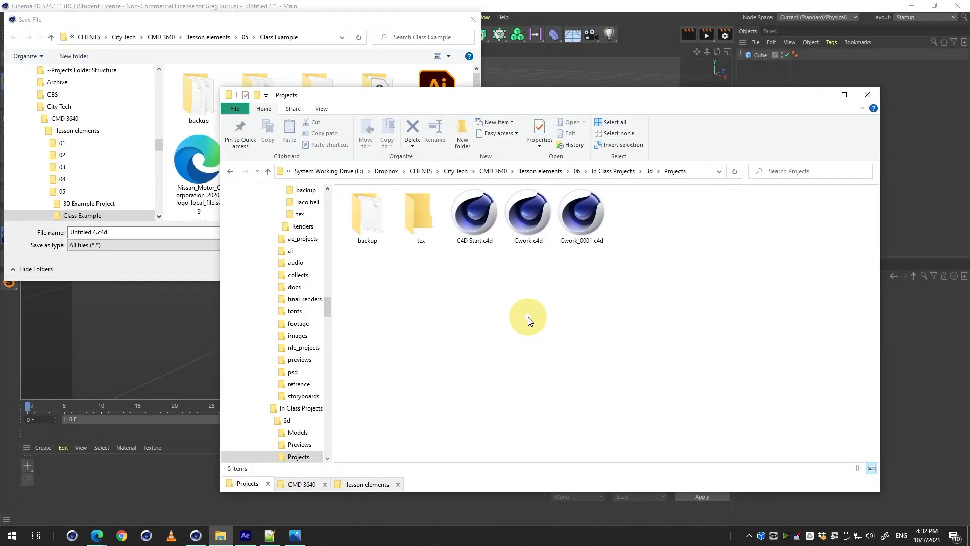
click(321, 37)
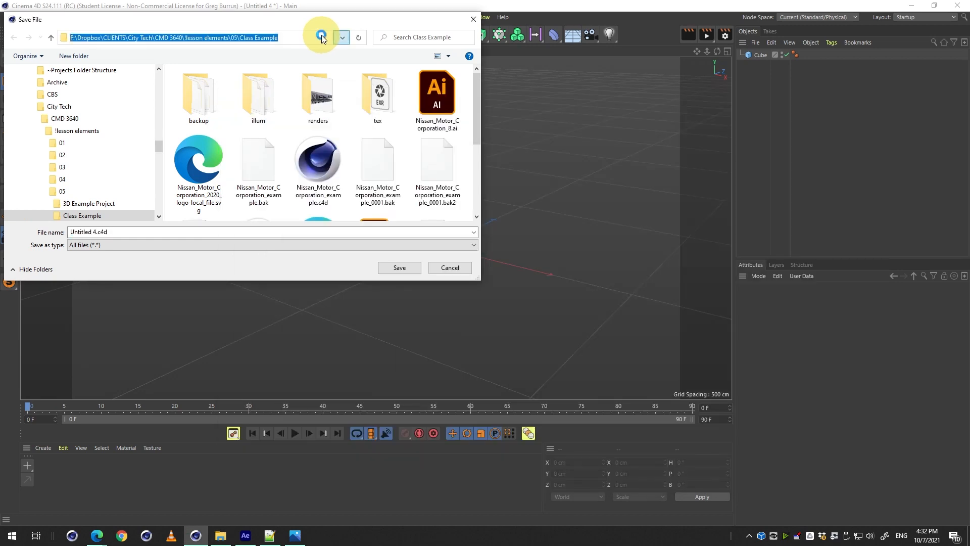
key(ctrl+v)
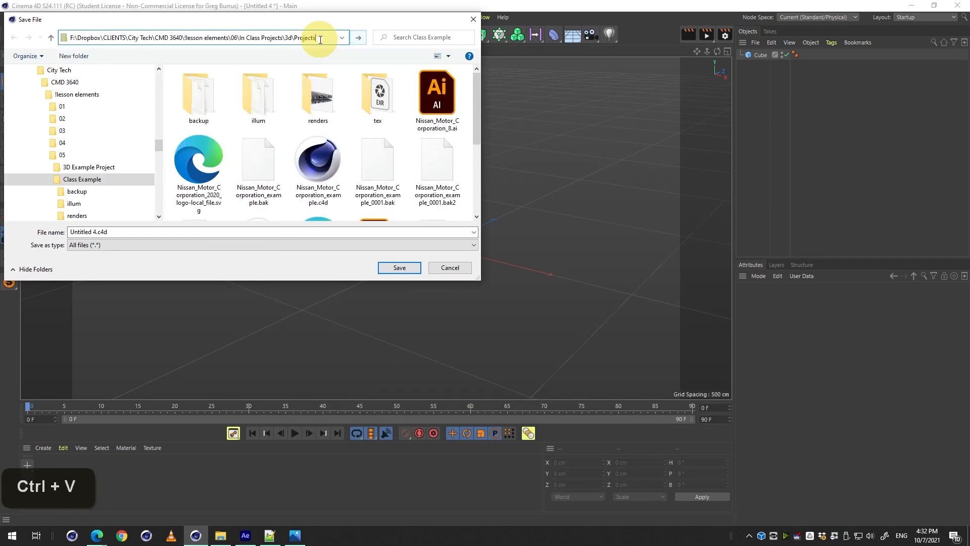
key(Return)
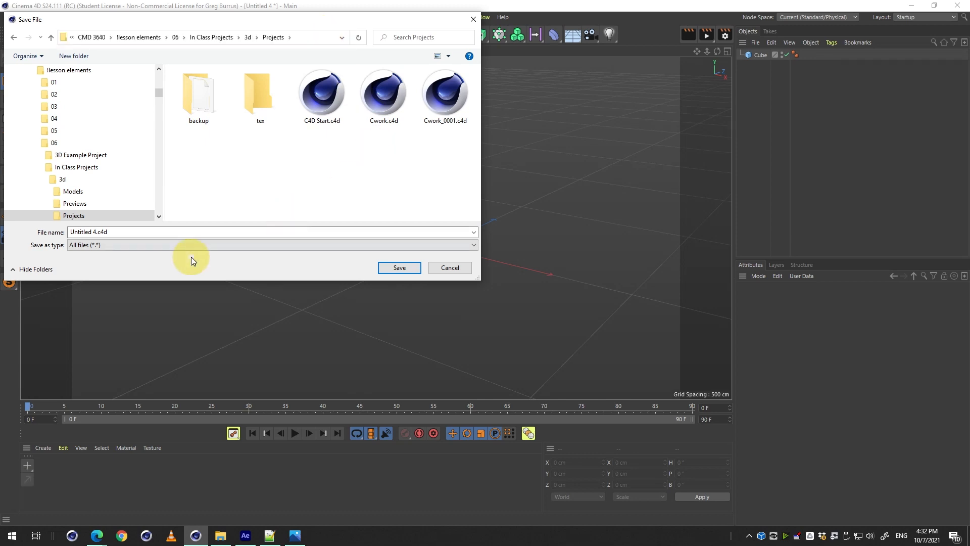
- Name the project file "Cube Animation" and save it
click(219, 230)
text(Cu)
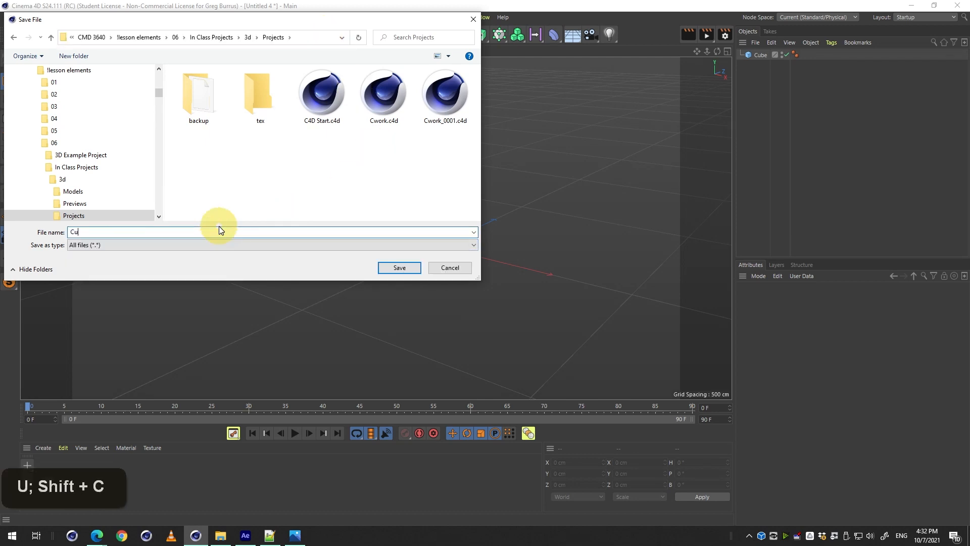
text(be Animation)
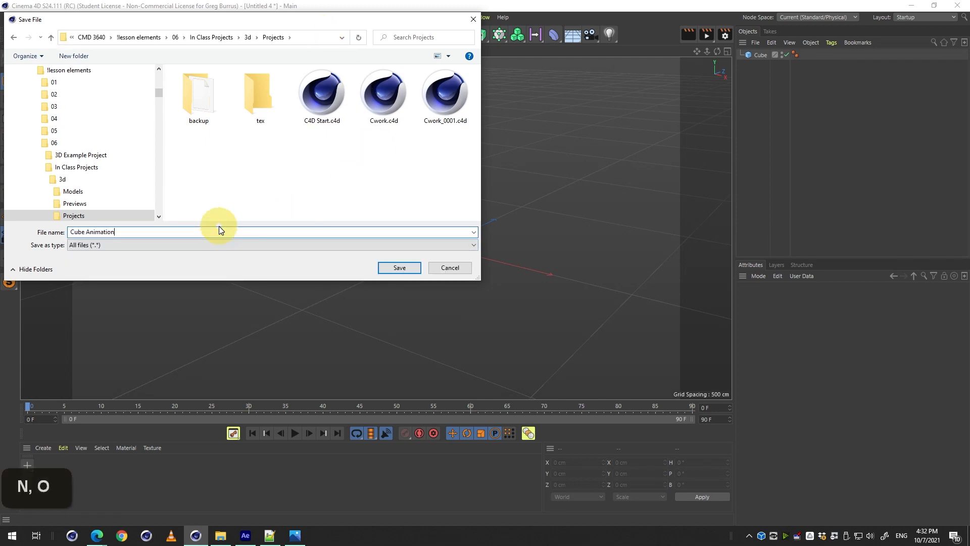
key(Return)
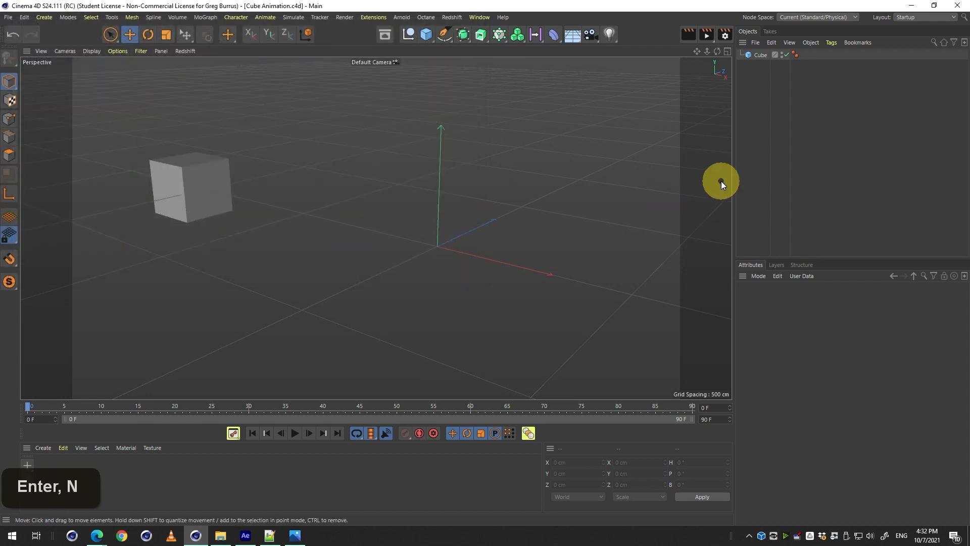
- Select the cube, adjust the perspective view slightly, and save the Cube Animation project again
click(760, 54)
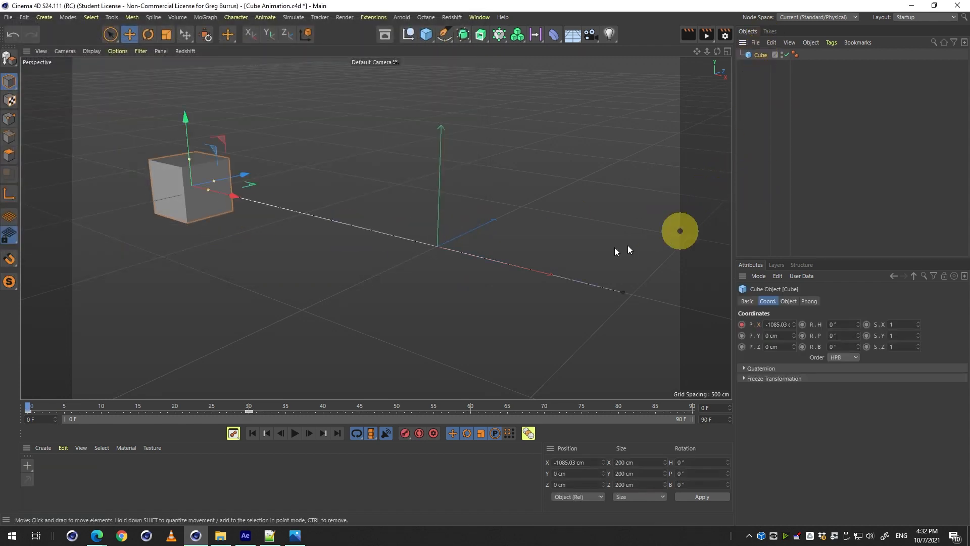
drag(620, 253, 556, 240)
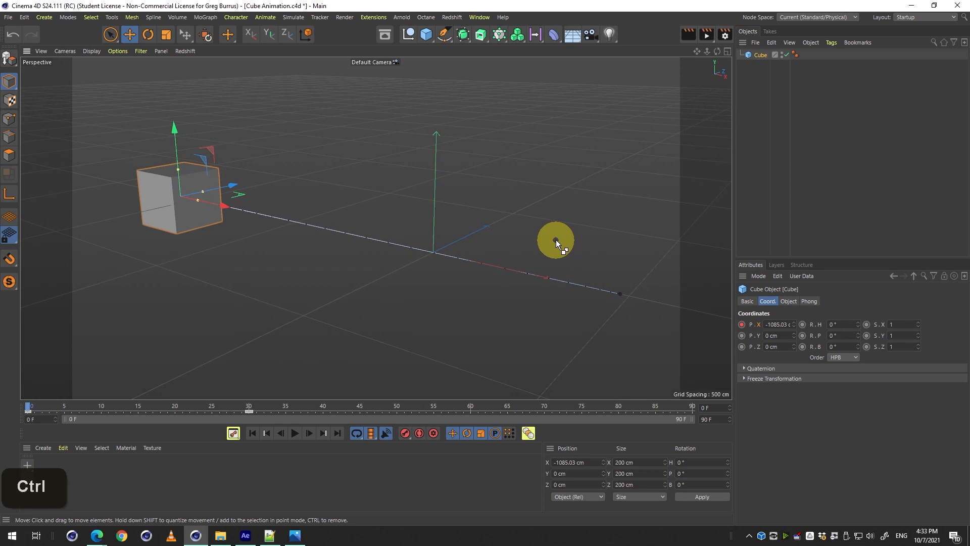
key(ctrl+s)
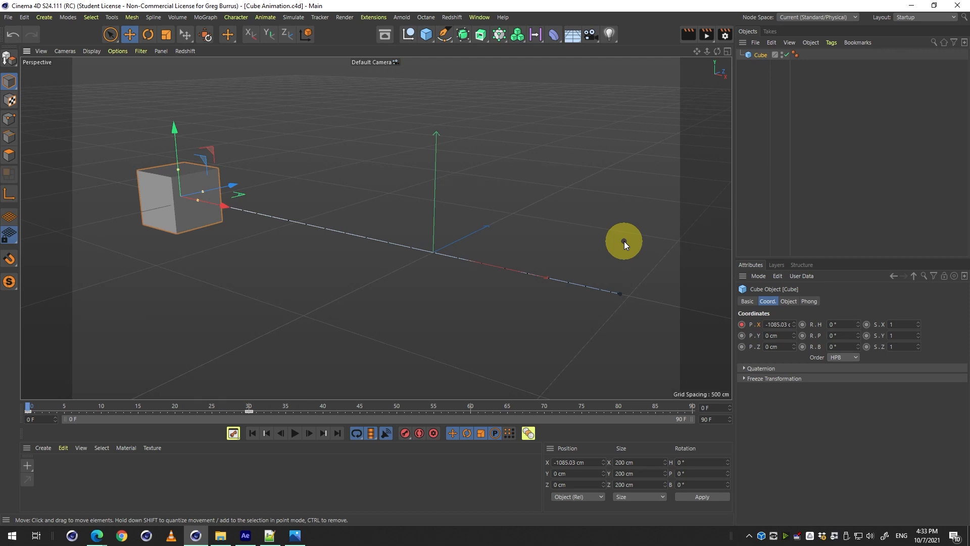
- Create a new project and activate the Bezier Spline Pen in a maximized Top view
click(795, 187)
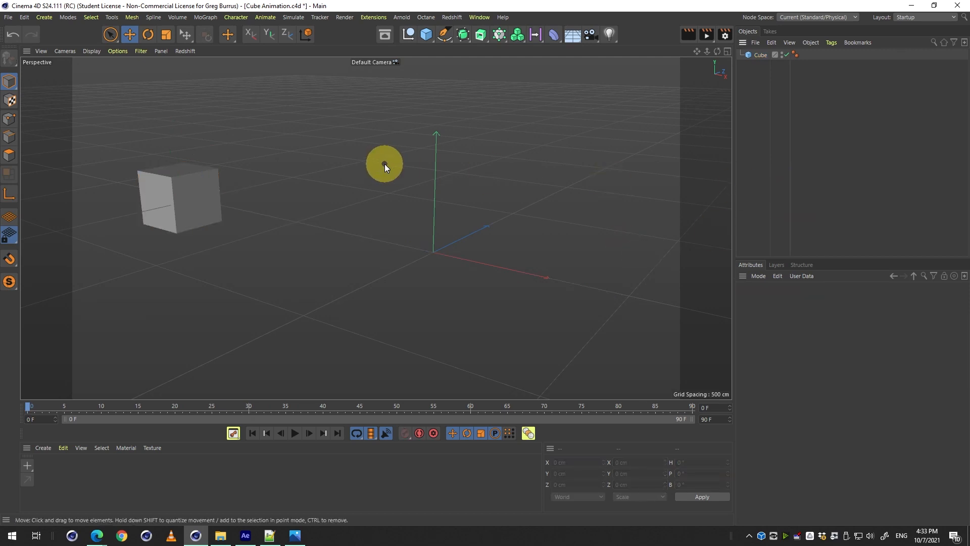
key(ctrl+n)
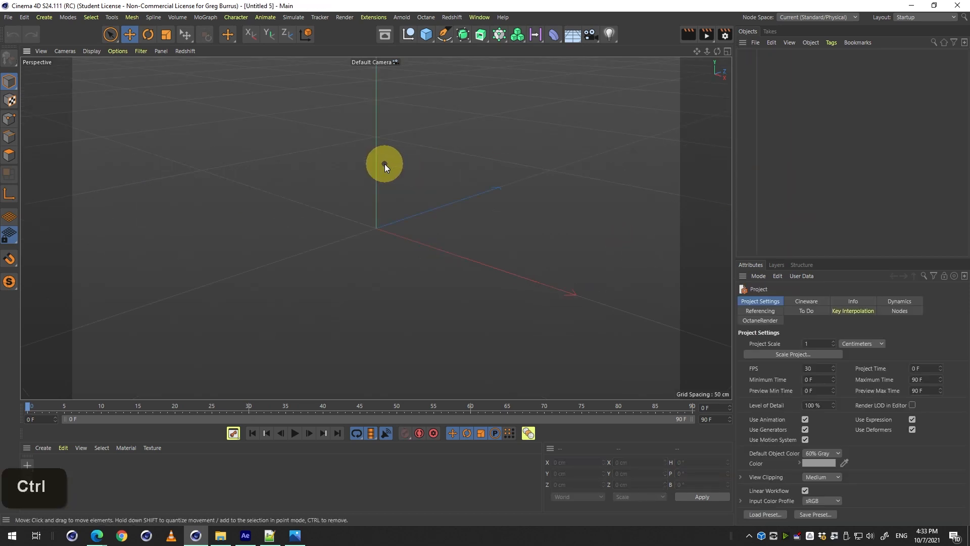
click(443, 35)
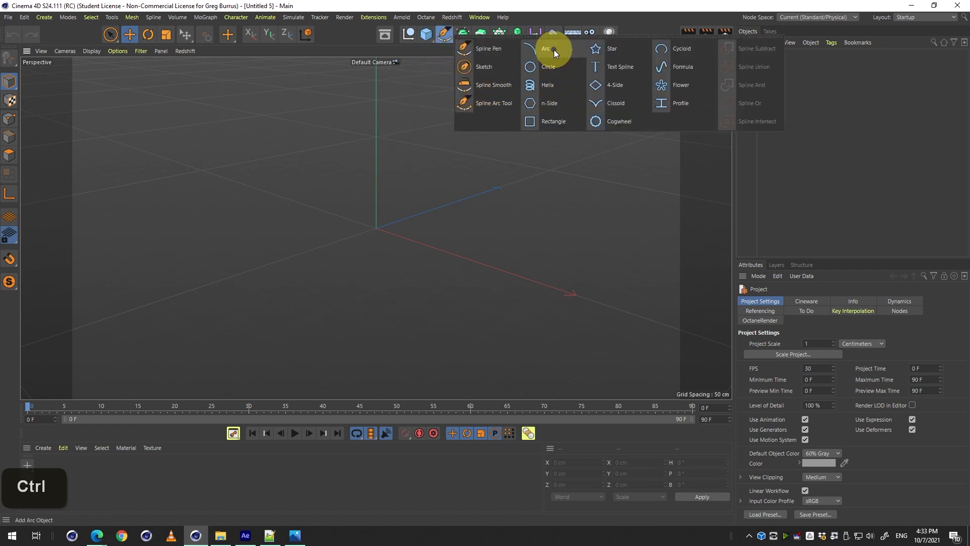
click(489, 49)
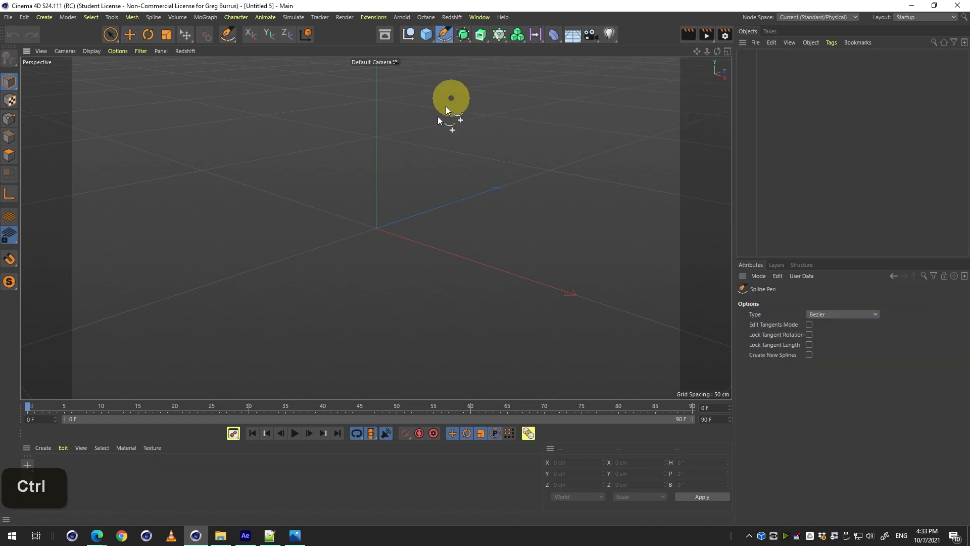
middle_click(356, 232)
middle_click(533, 113)
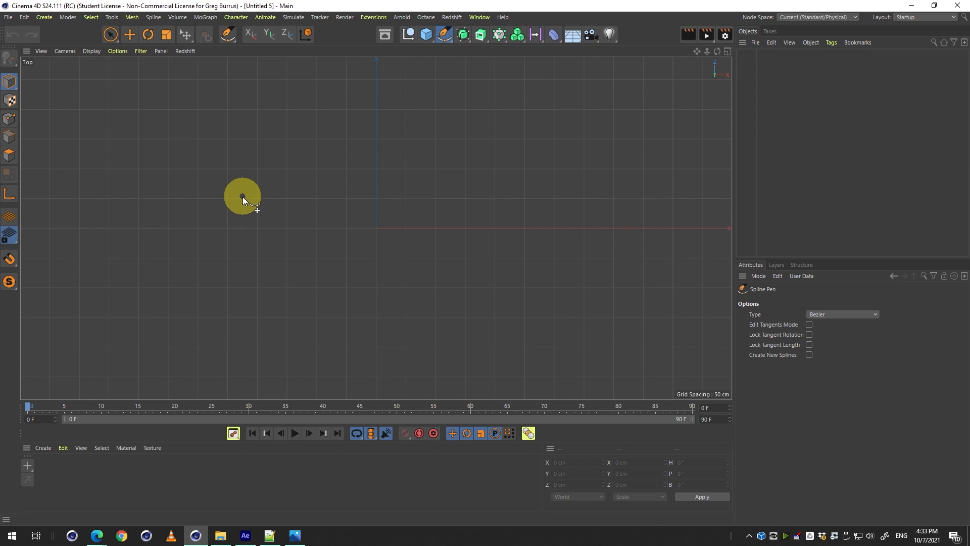
- Draw the first five points of a curved spline around the origin in the Top view, looping clockwise to the far -X side
click(277, 168)
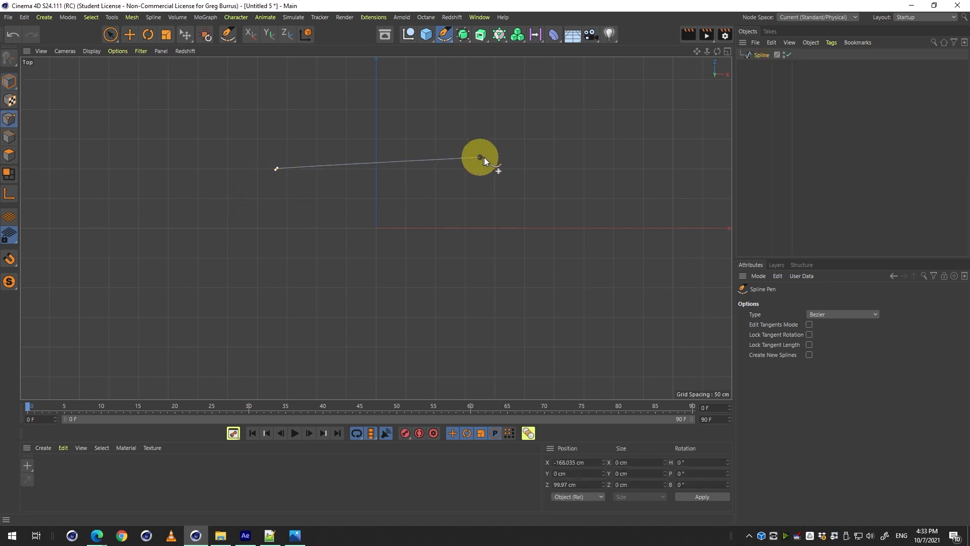
drag(484, 157, 545, 230)
click(488, 308)
drag(310, 314, 275, 299)
drag(138, 296, 145, 342)
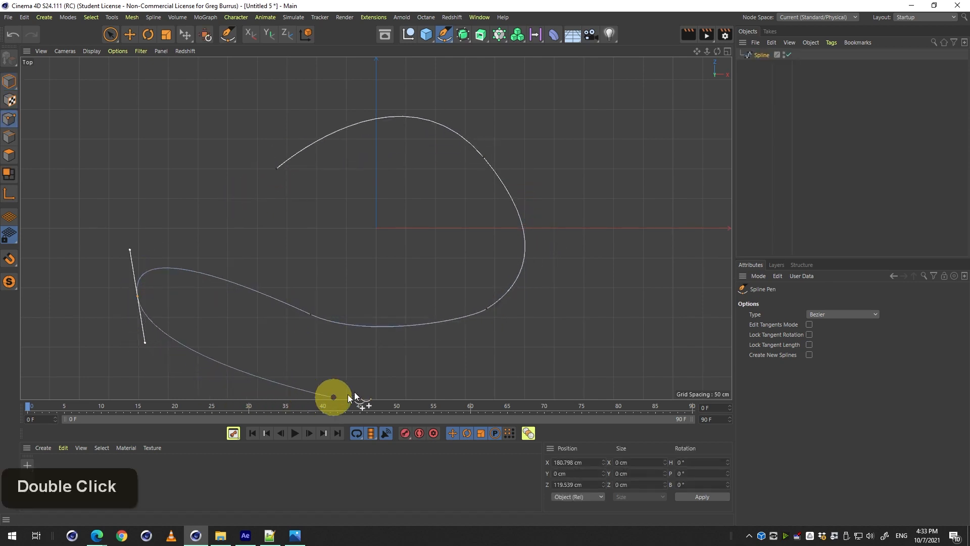
- Extend the curved spline with two smooth points below the first loop, sweeping back toward the +X side
key(2)
key(1)
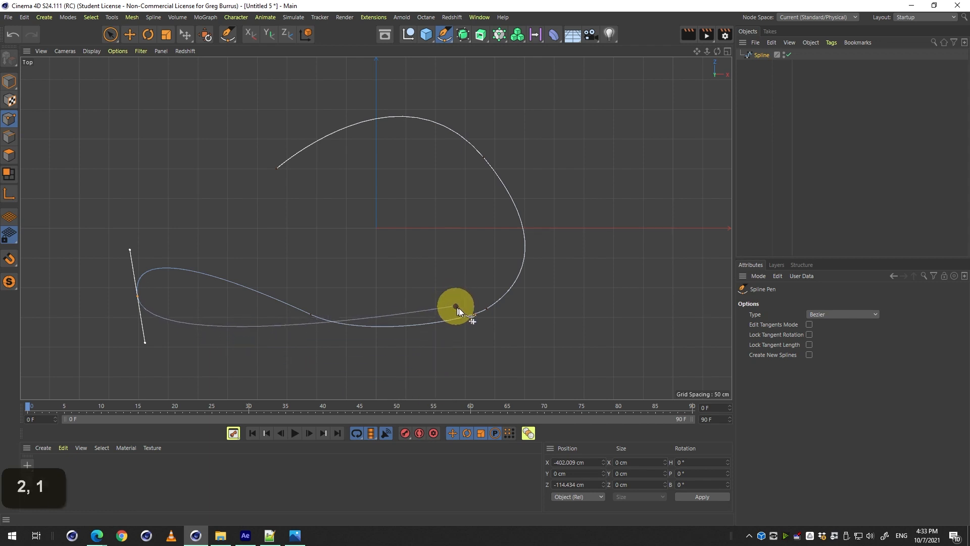
drag(432, 328, 367, 251)
key(1)
drag(268, 289, 321, 297)
drag(461, 319, 496, 265)
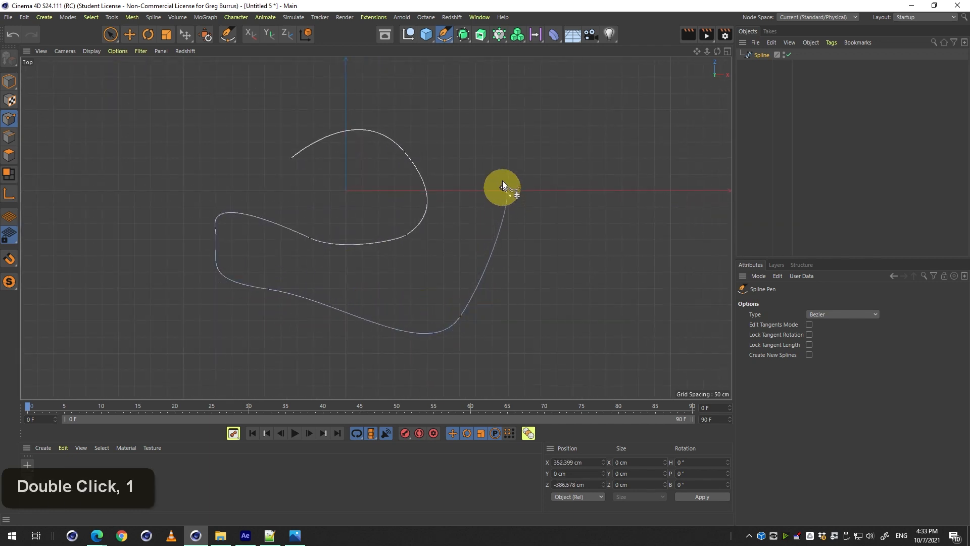
- Continue the spline around the outside of the inner curve and close it on its starting point
drag(506, 191, 504, 165)
drag(464, 108, 438, 86)
drag(336, 61, 310, 64)
drag(252, 92, 236, 133)
drag(266, 171, 292, 178)
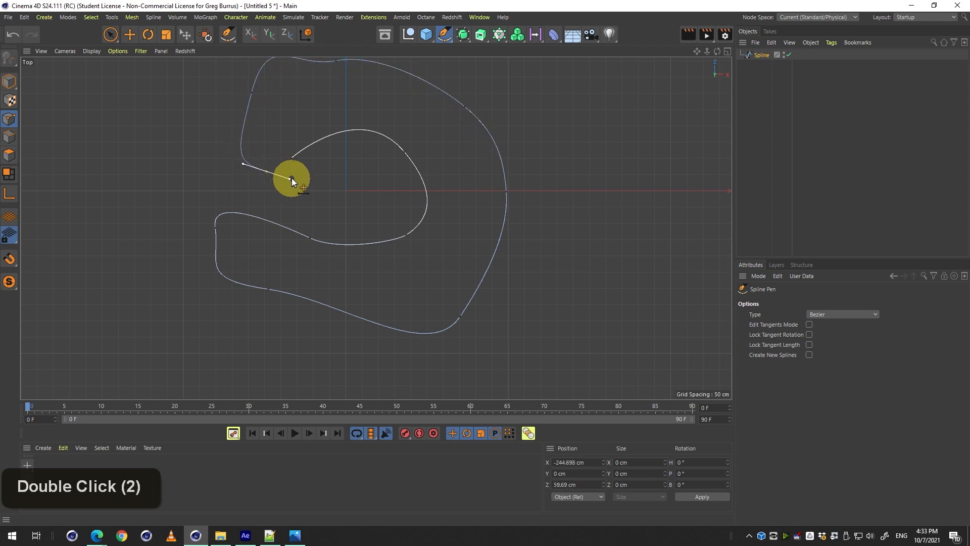
click(292, 154)
key(1)
mouse_move(432, 173)
mouse_down()
mouse_move(412, 166)
mouse_move(427, 175)
mouse_up()
key(ctrl+z)
click(288, 160)
key(2)
key(1)
drag(427, 175, 368, 190)
- Leave the Spline Pen and show the whole spline in the Perspective view in Model mode
key(space)
middle_click(389, 174)
middle_click(243, 135)
key(2)
click(8, 82)
- Try rotating the whole spline around its X axis and undo the rotation
key(r)
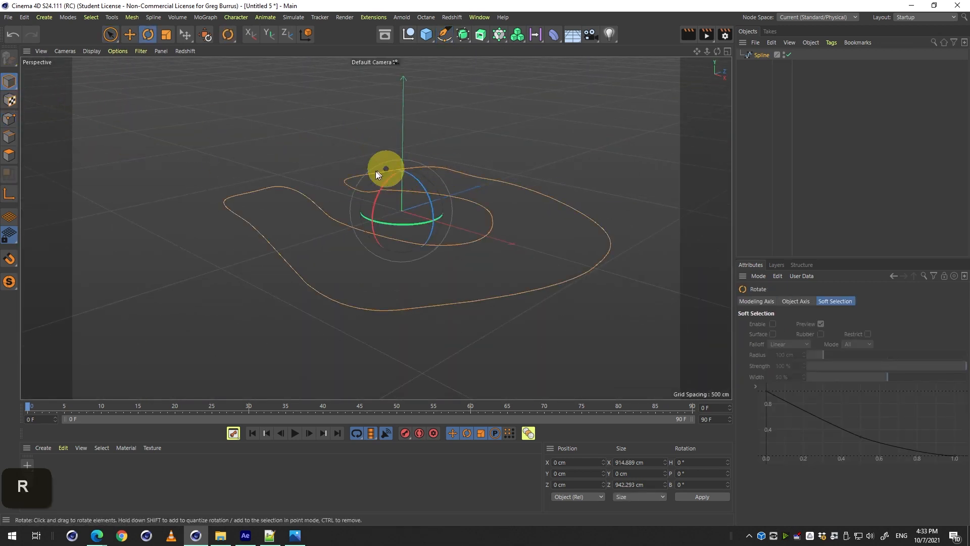
drag(381, 189, 374, 236)
key(ctrl+z)
- Switch to Points mode and select the four spline points on the +X side with Rectangle Selection
key(3)
drag(487, 215, 429, 159)
key(1)
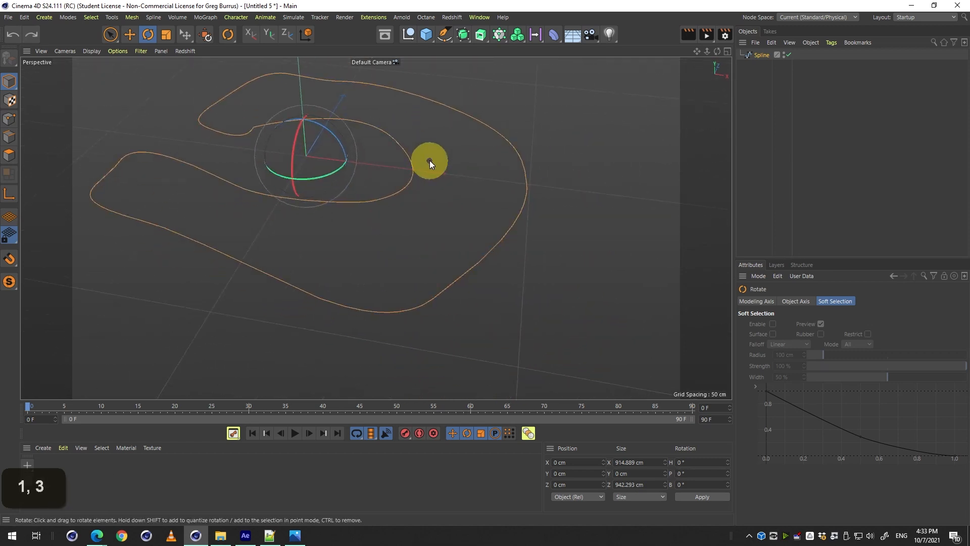
click(4, 118)
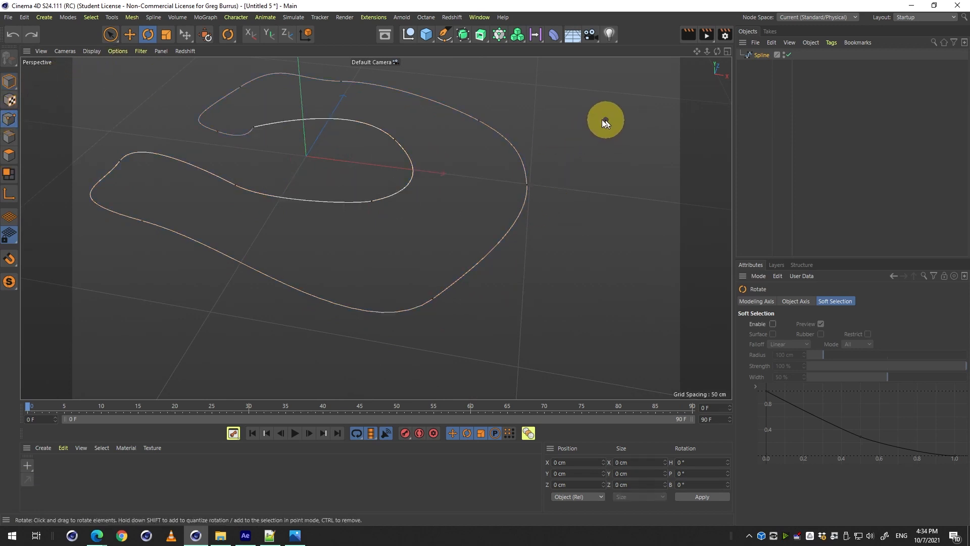
drag(109, 34, 170, 68)
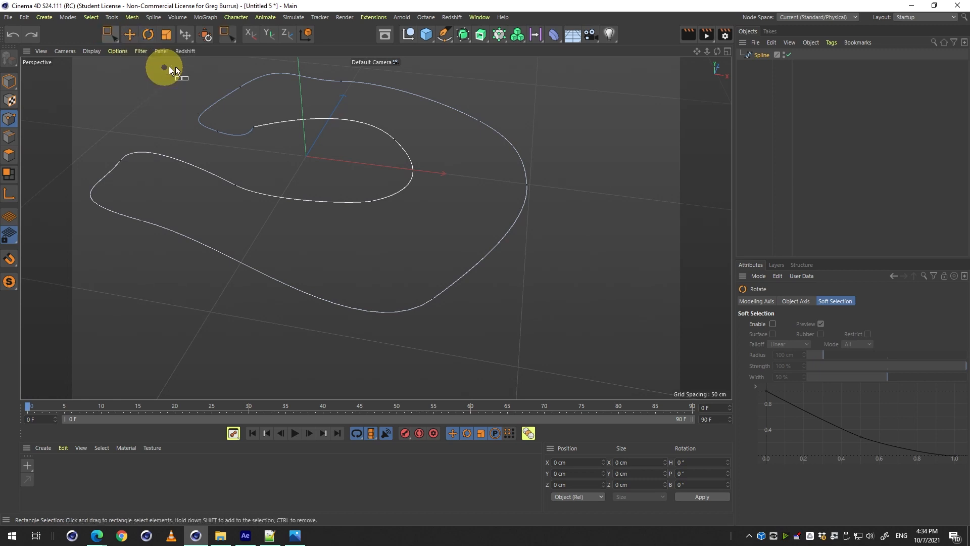
drag(628, 123, 311, 361)
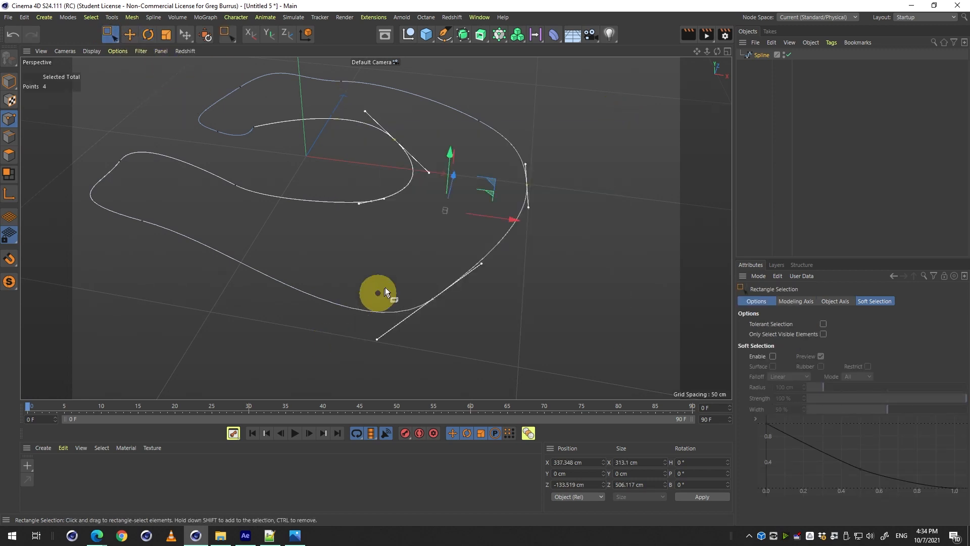
- Try applying Set Vertex Weight to the four selected spline points and undo it
right_click(385, 292)
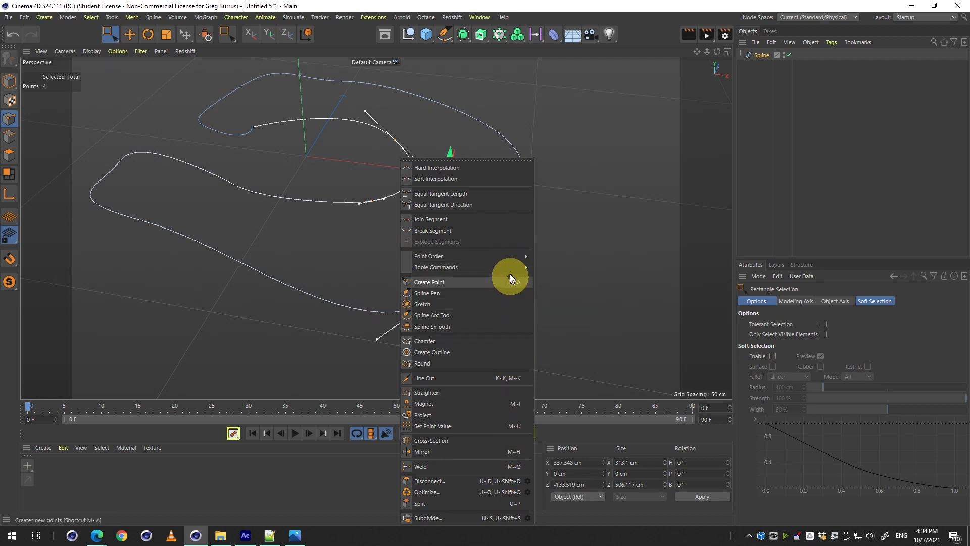
key(Escape)
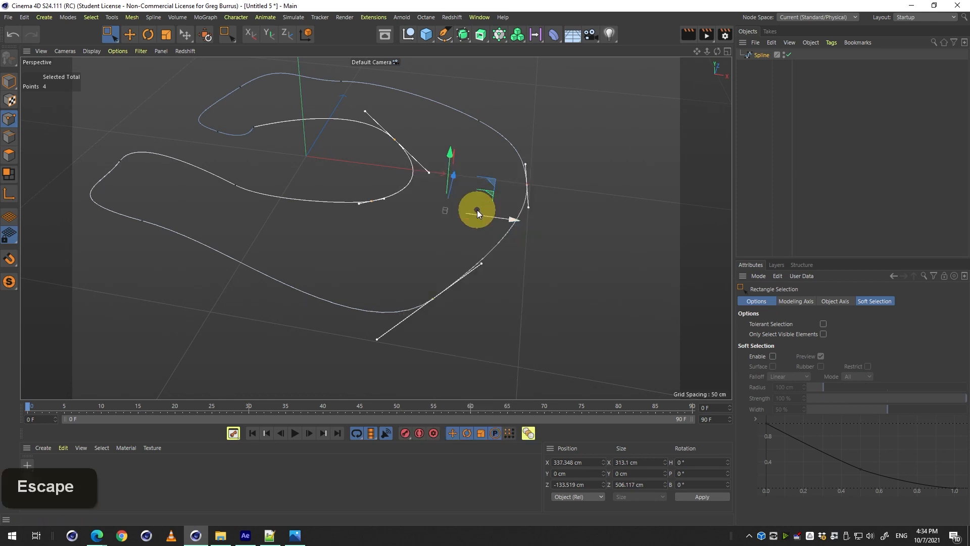
key(v)
mouse_move(506, 195)
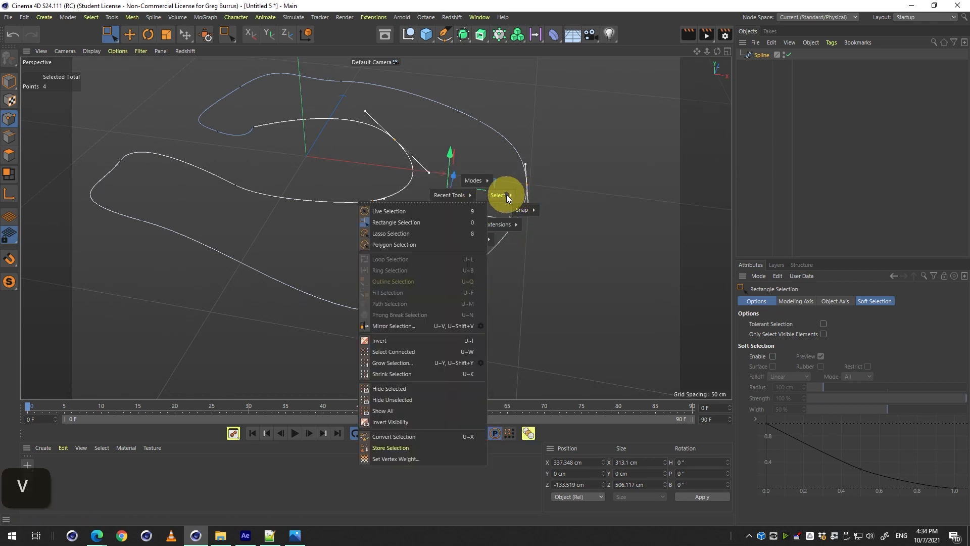
click(406, 458)
click(389, 478)
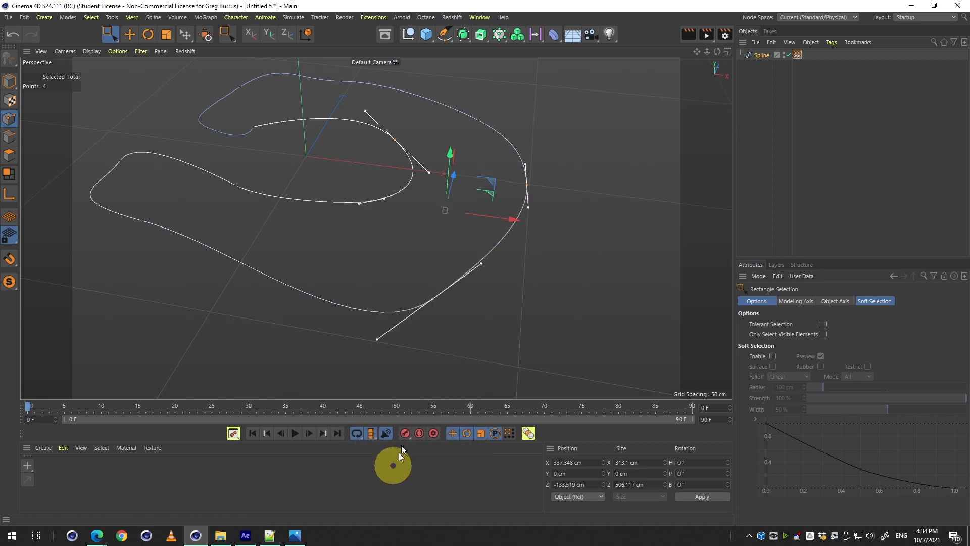
key(ctrl+z)
- Examine the spline point commands, character tools and creatable object types for a way to control the selected points
right_click(438, 247)
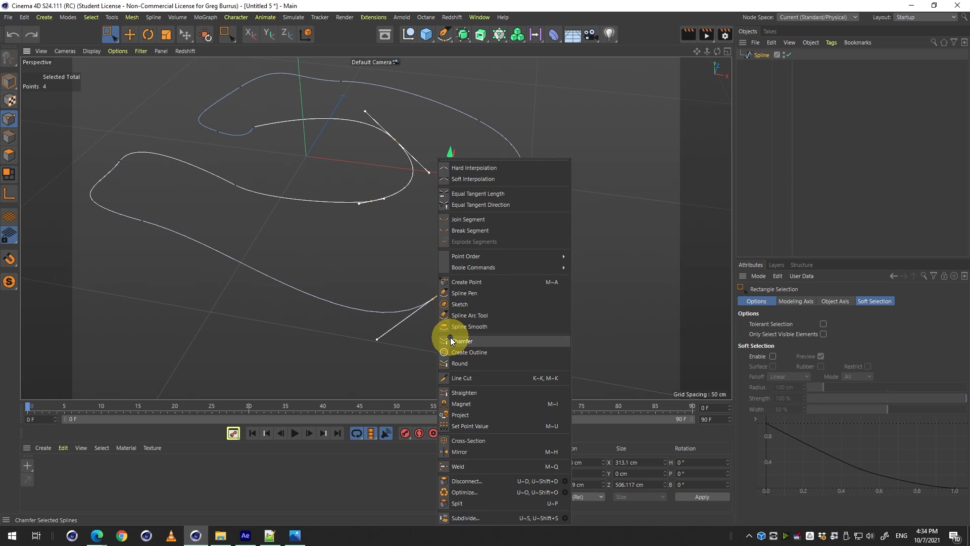
click(478, 2)
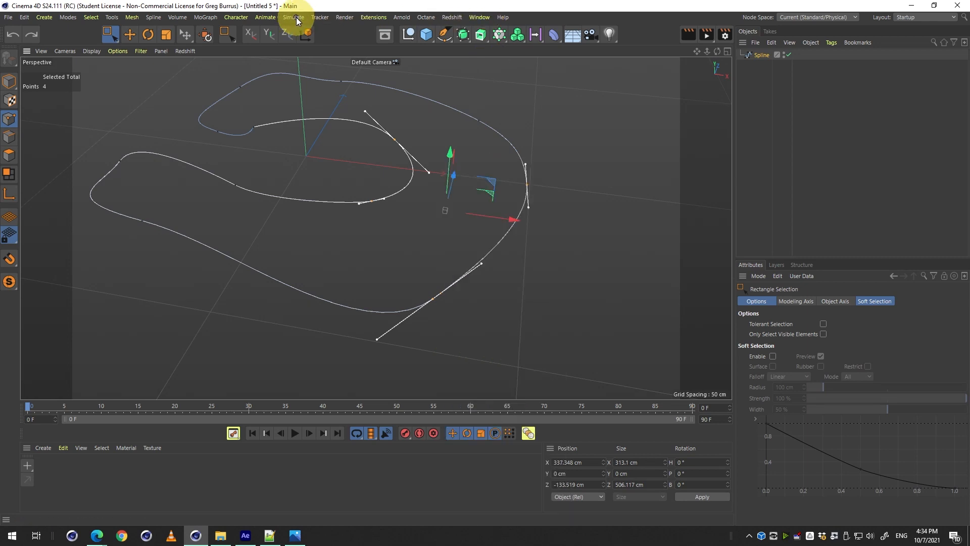
click(296, 20)
mouse_move(240, 24)
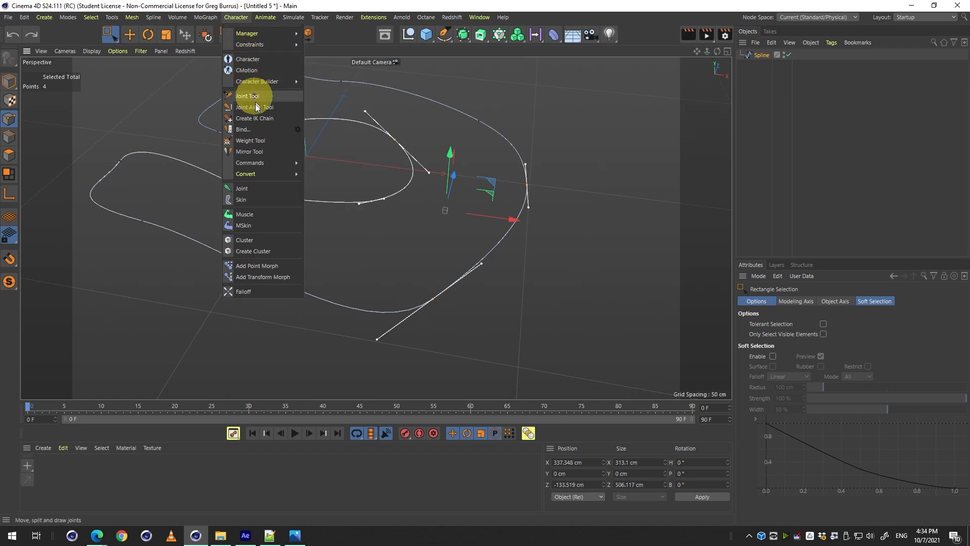
mouse_move(48, 23)
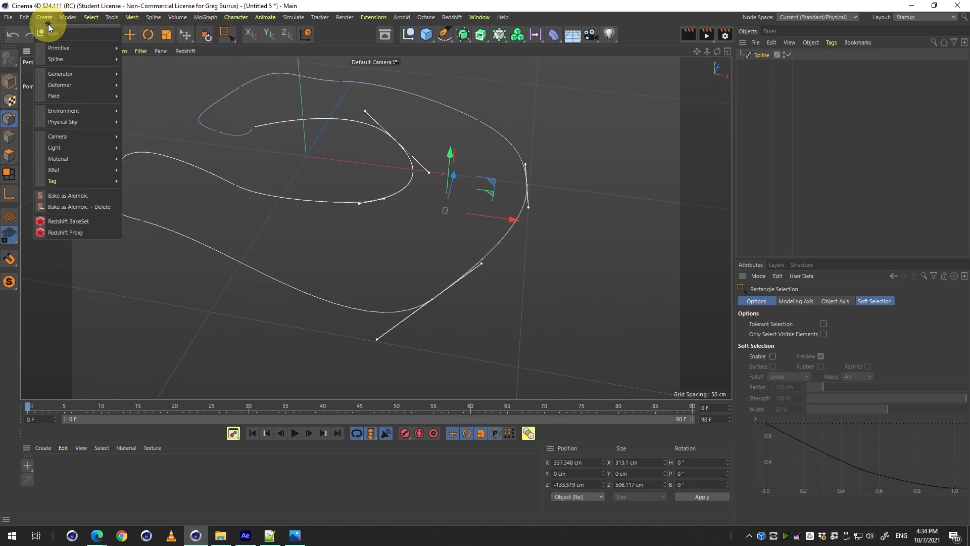
mouse_move(79, 59)
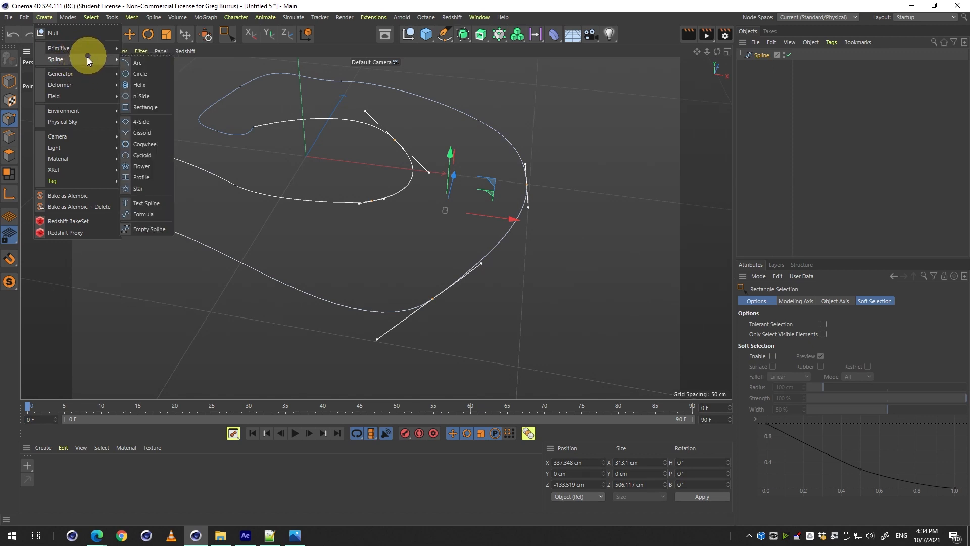
mouse_move(91, 142)
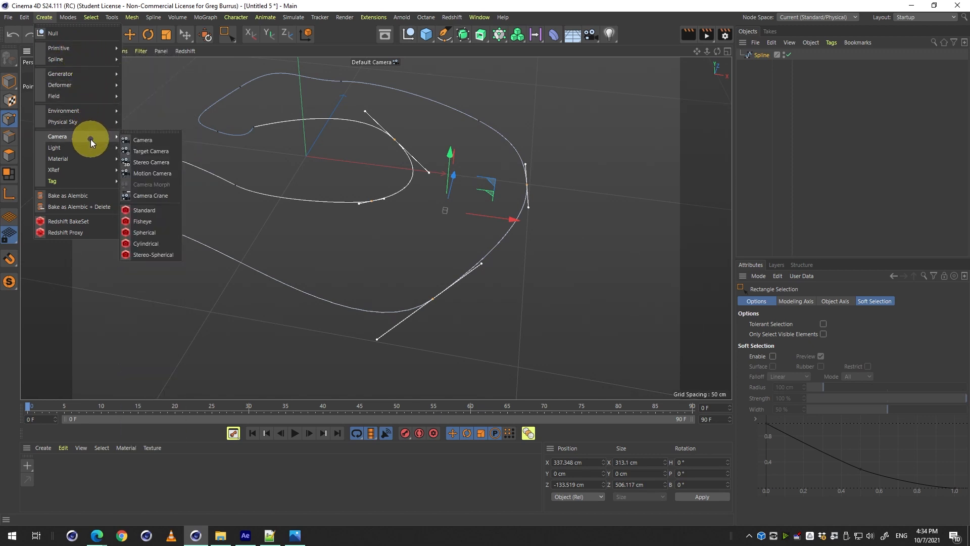
mouse_move(84, 181)
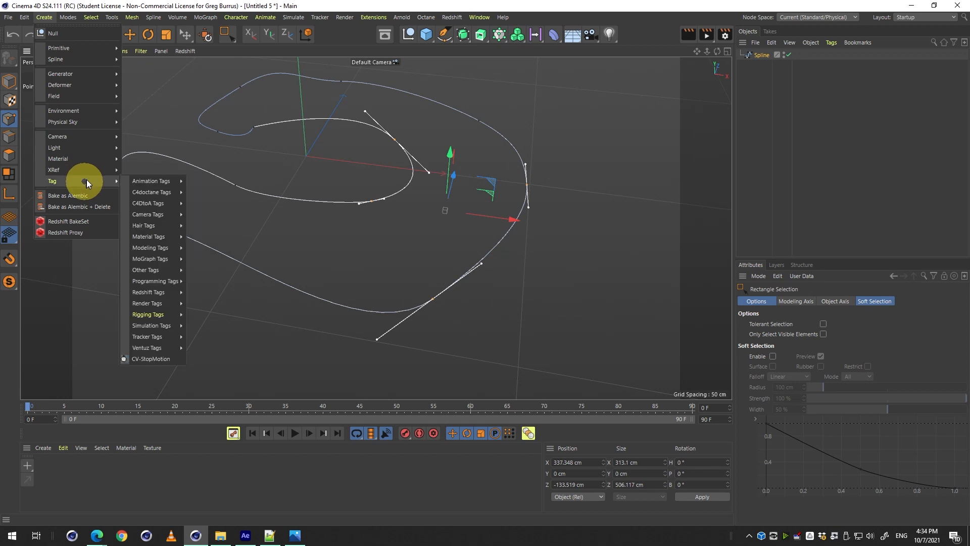
- Look through the tag categories for a tag that can control the selected spline points
click(817, 44)
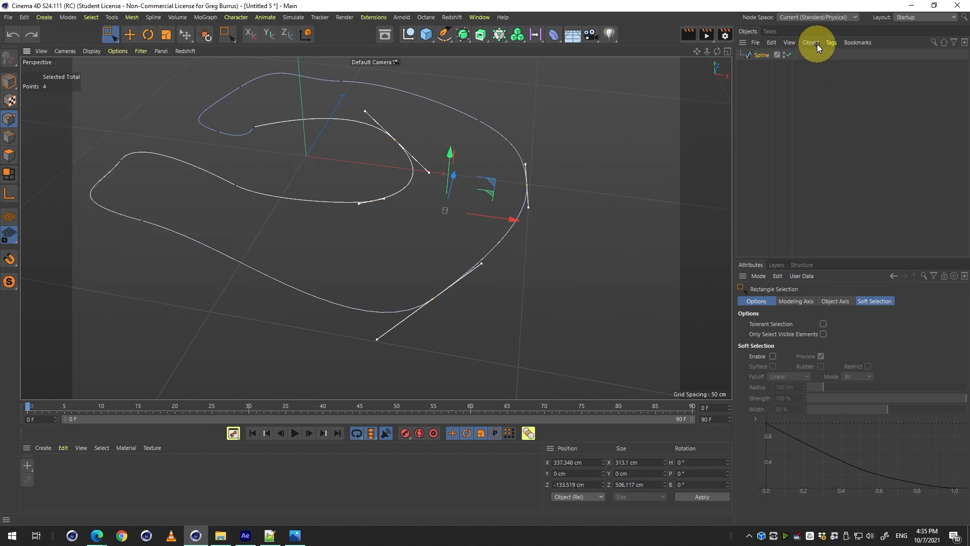
click(832, 44)
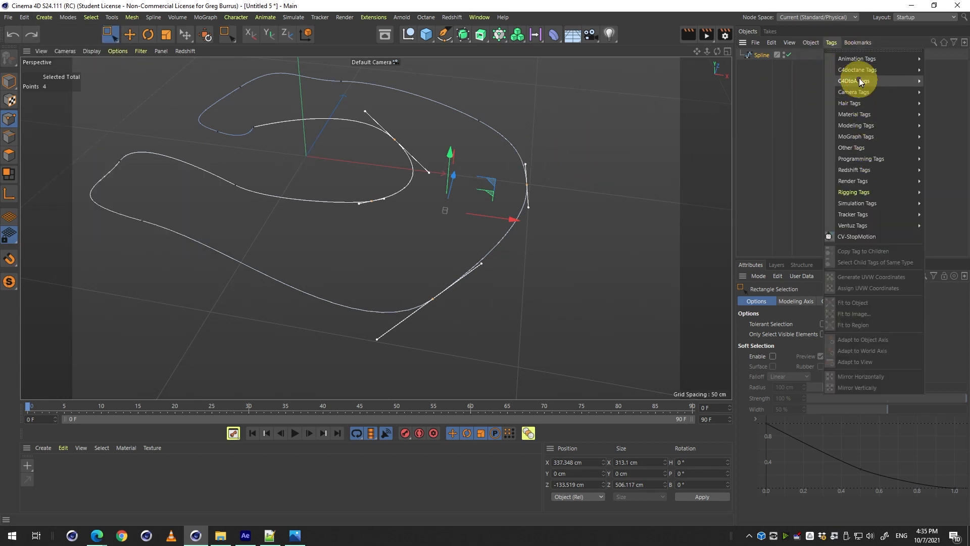
mouse_move(862, 83)
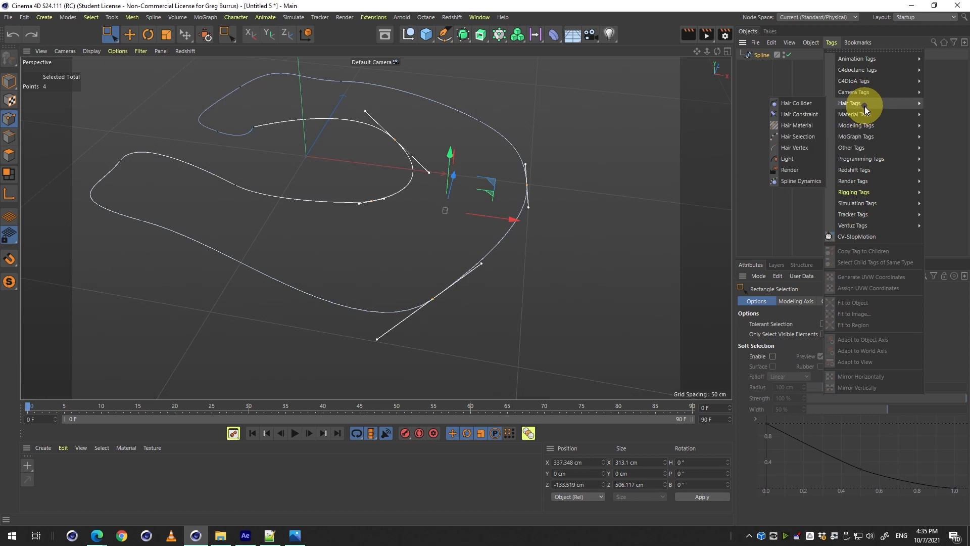
mouse_move(865, 128)
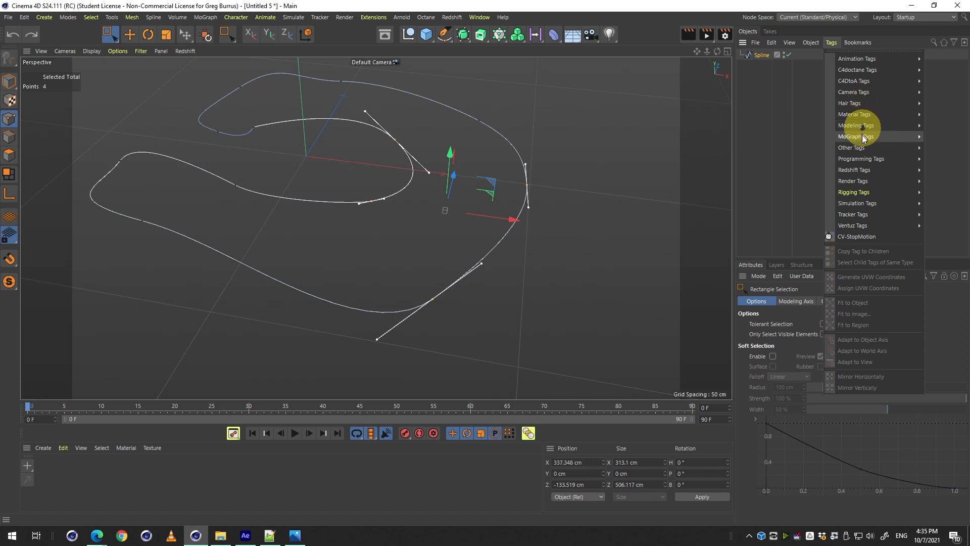
mouse_move(864, 148)
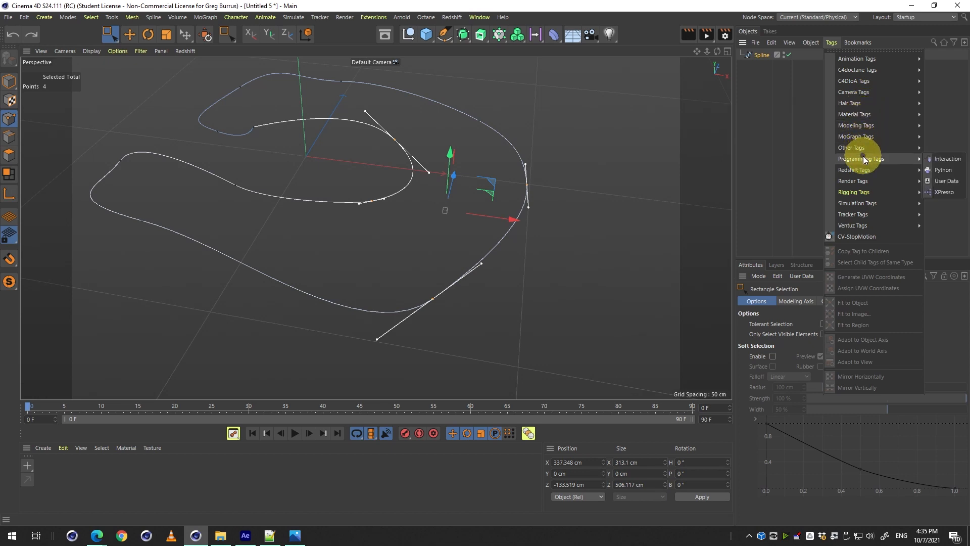
mouse_move(864, 172)
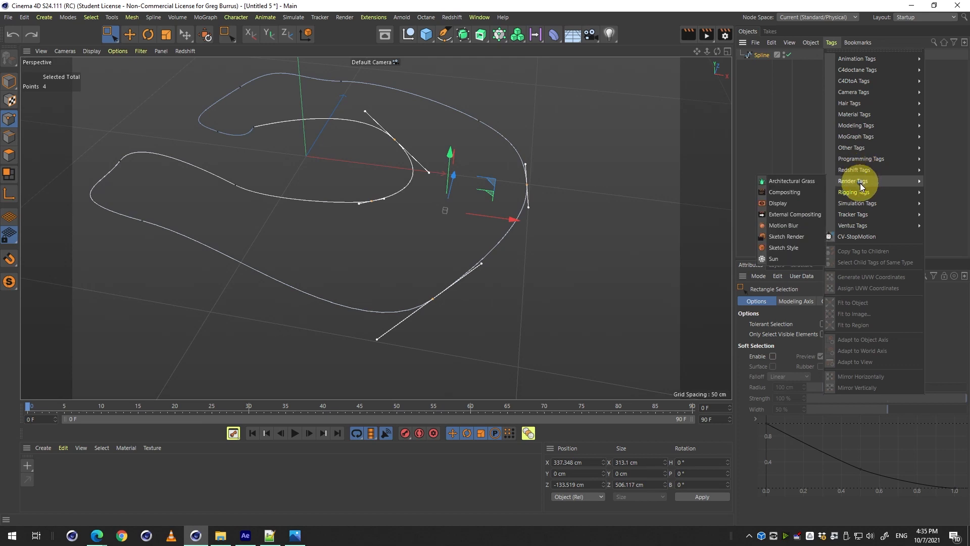
click(355, 5)
- Create a cluster from the four selected spline points with the Create Cluster character command
click(236, 18)
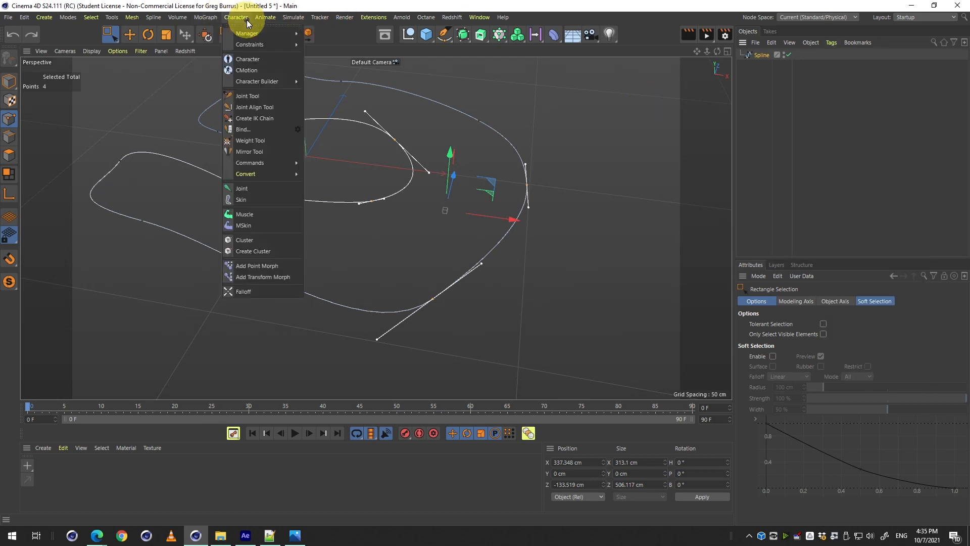
mouse_move(257, 47)
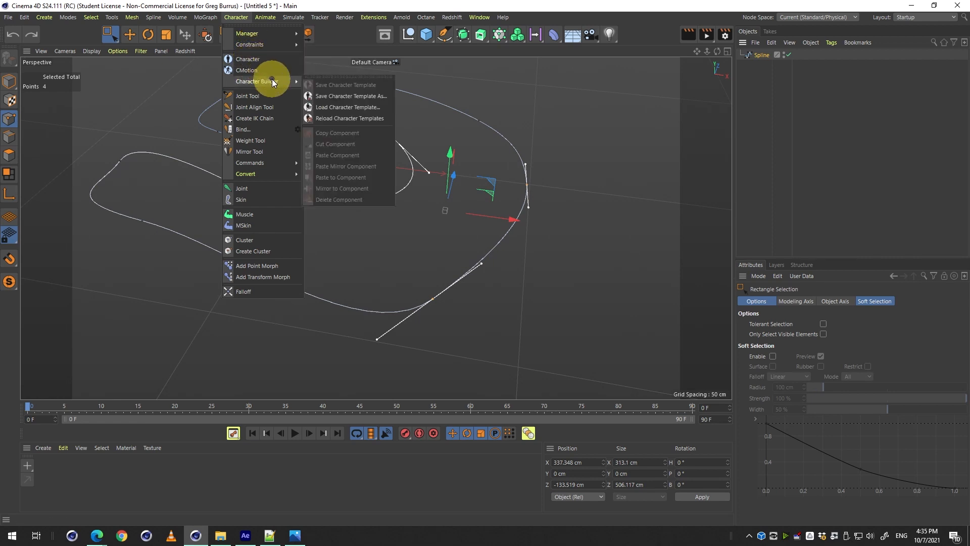
mouse_move(258, 173)
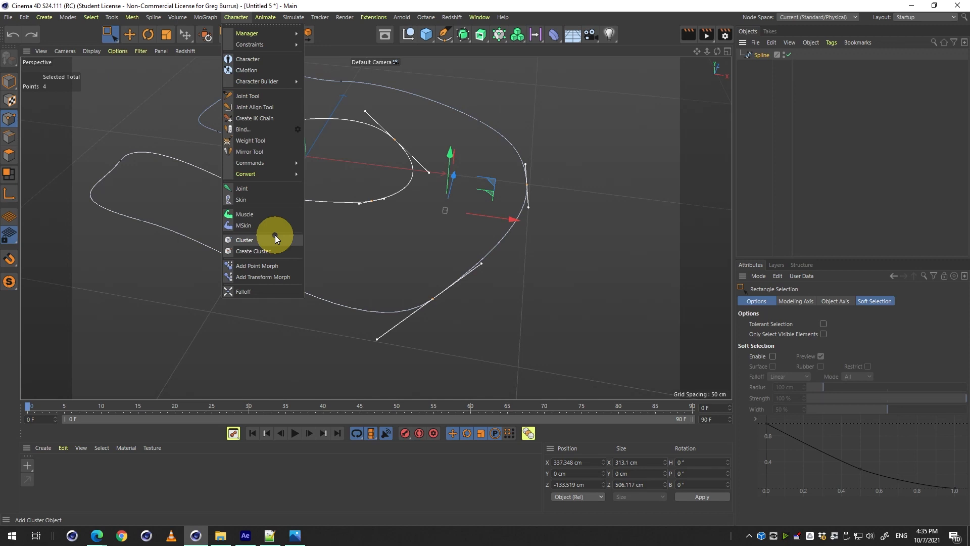
click(277, 256)
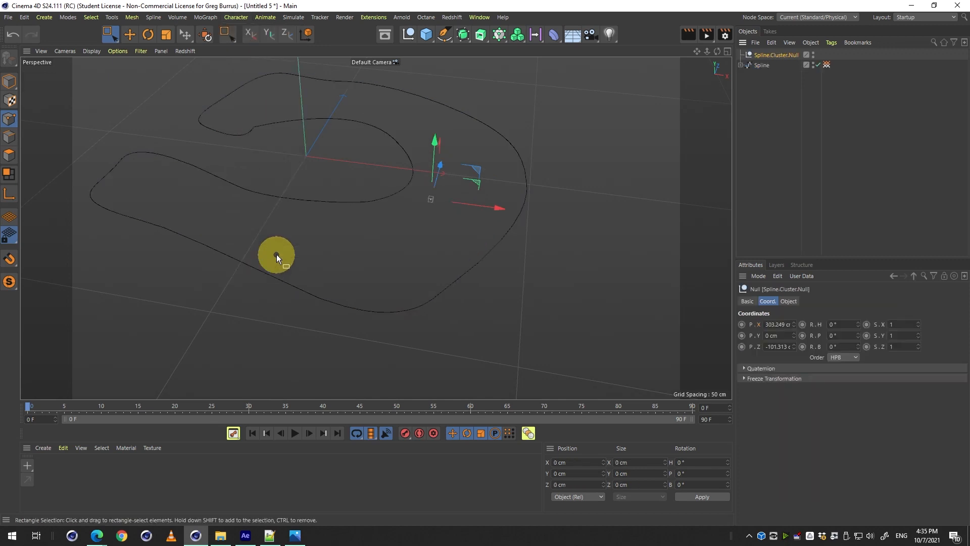
- Inspect the spline's vertex map tag, the cluster object beneath the spline and the cluster's null
click(826, 69)
double_click(826, 65)
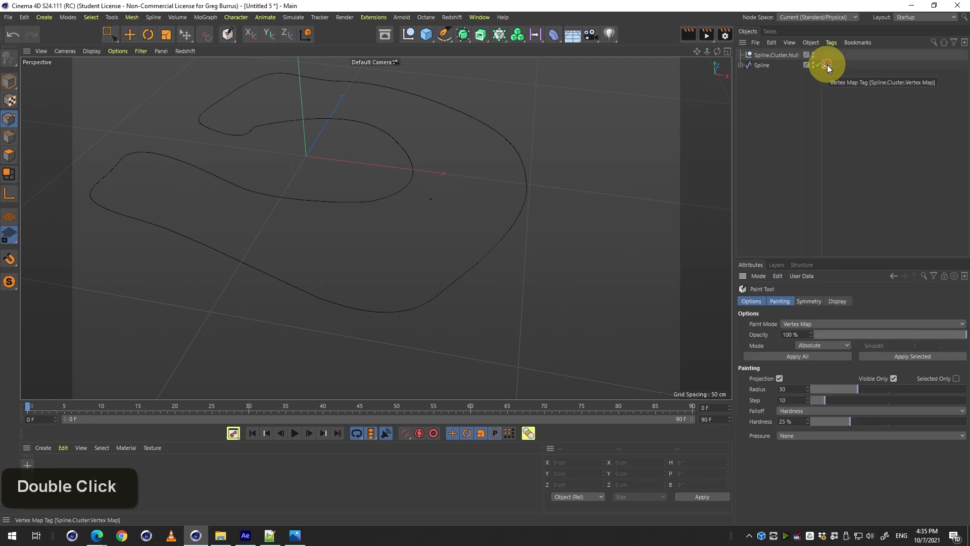
click(826, 67)
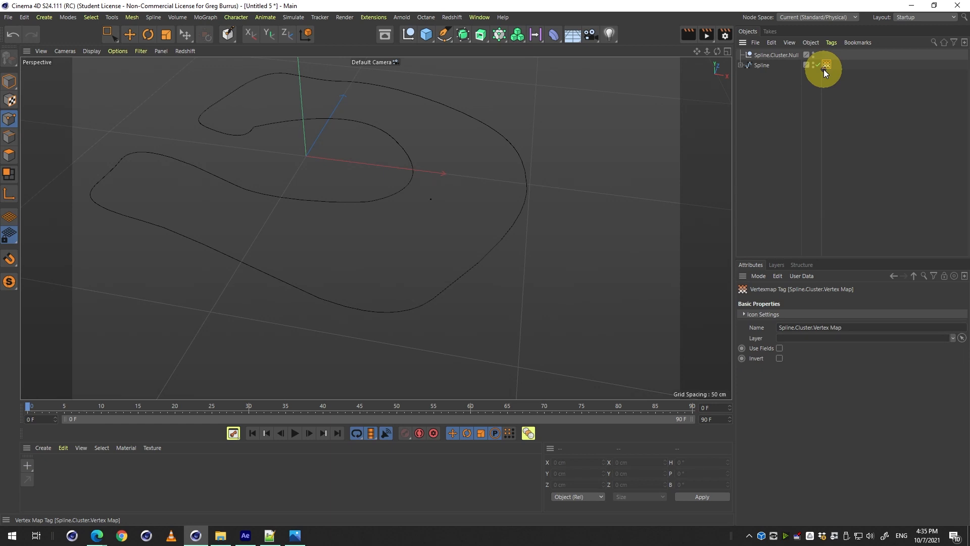
click(741, 66)
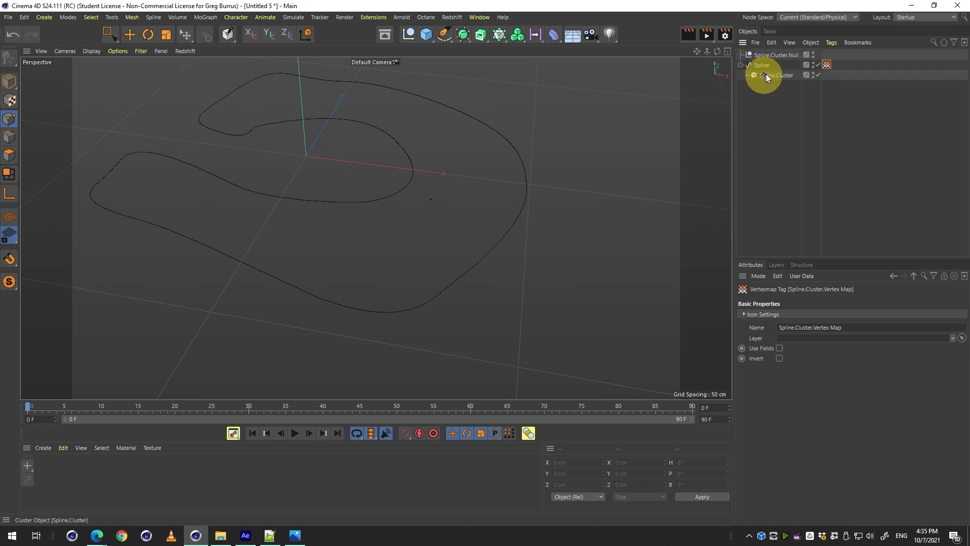
click(767, 76)
click(759, 56)
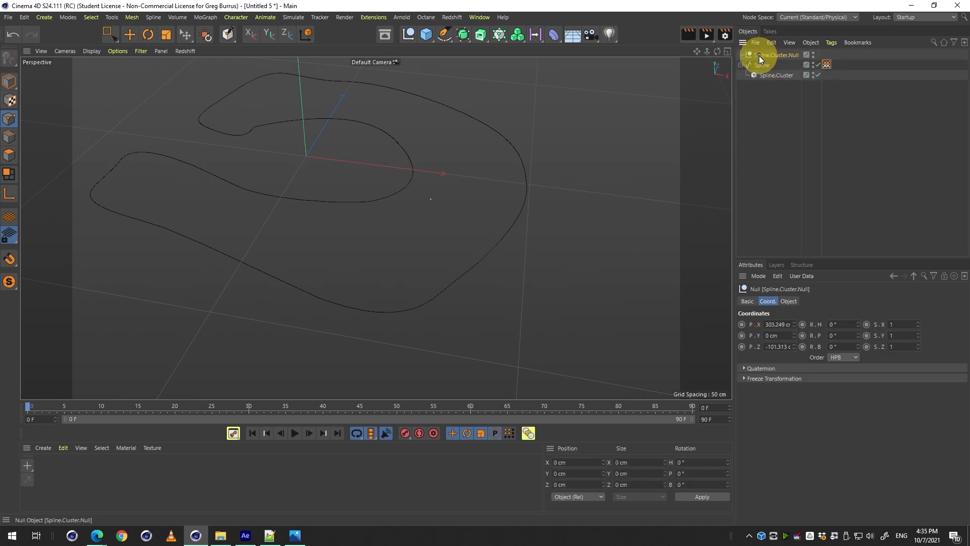
double_click(824, 69)
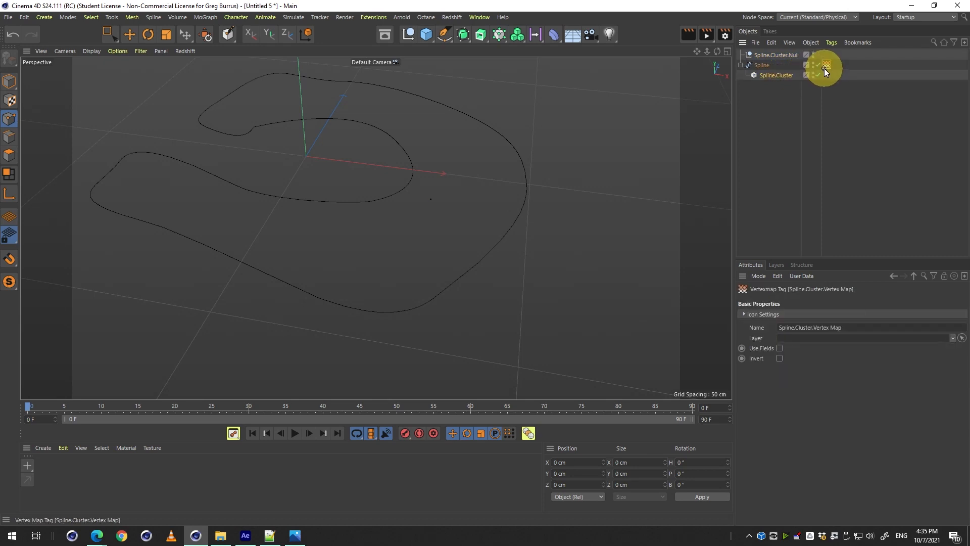
click(771, 71)
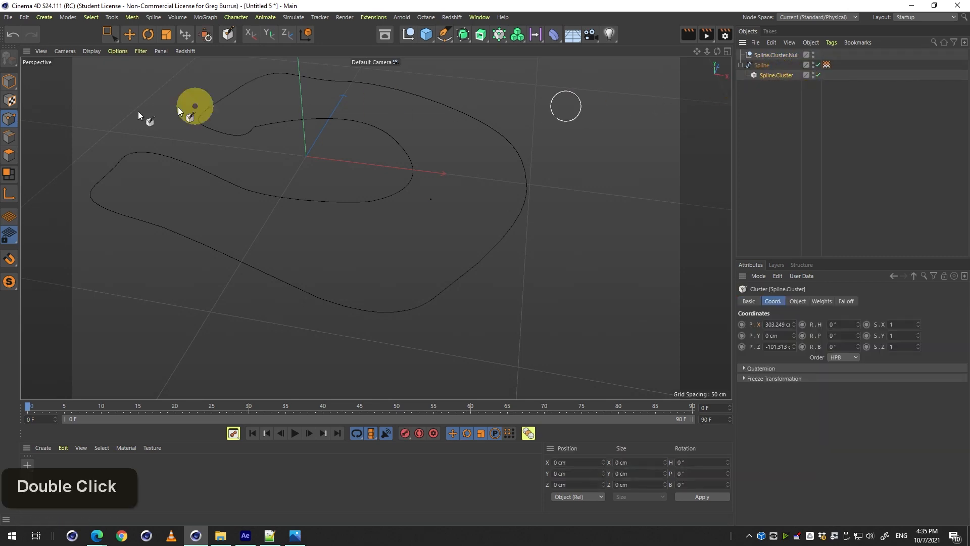
click(753, 67)
- Split the four selected points into a separate spline and delete the copied cluster beneath it
right_click(521, 167)
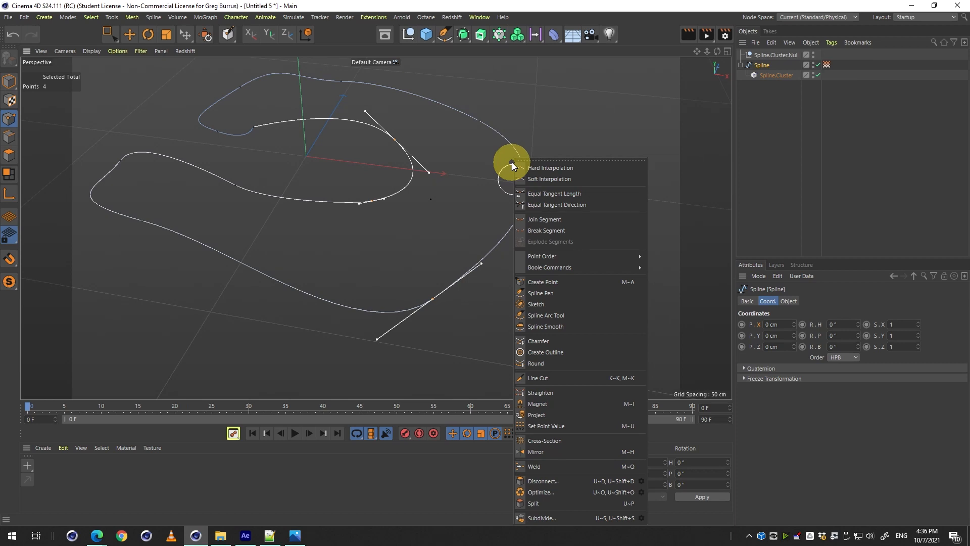
middle_click(440, 193)
right_click(446, 186)
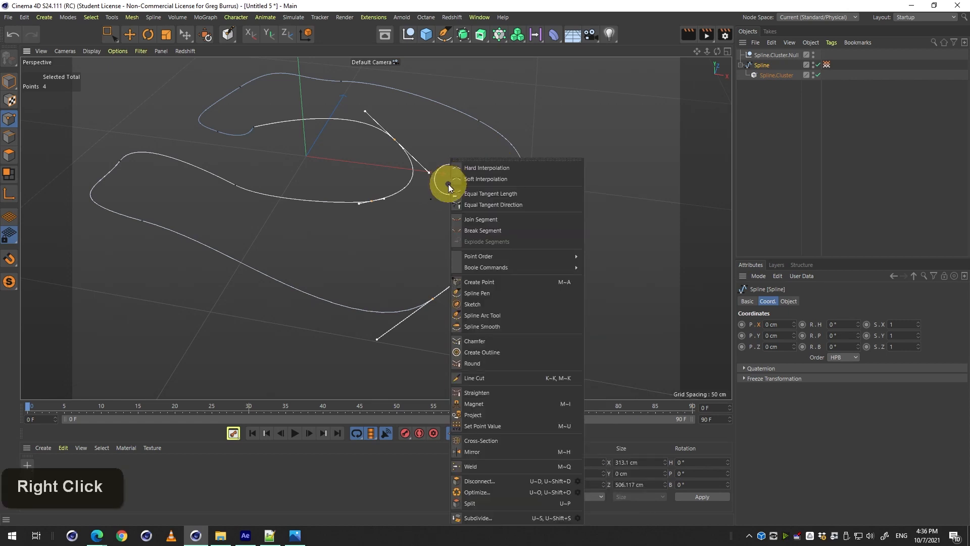
right_click(449, 186)
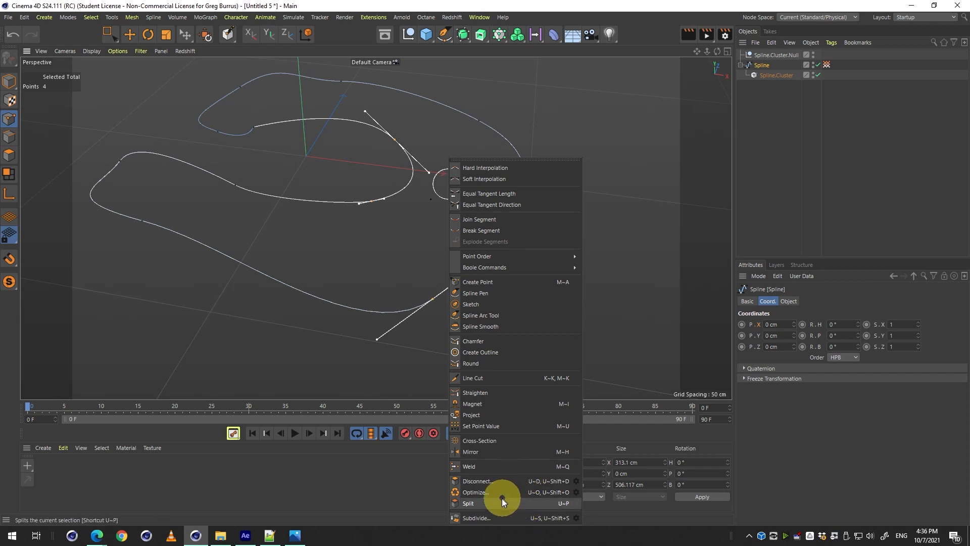
click(498, 502)
click(768, 101)
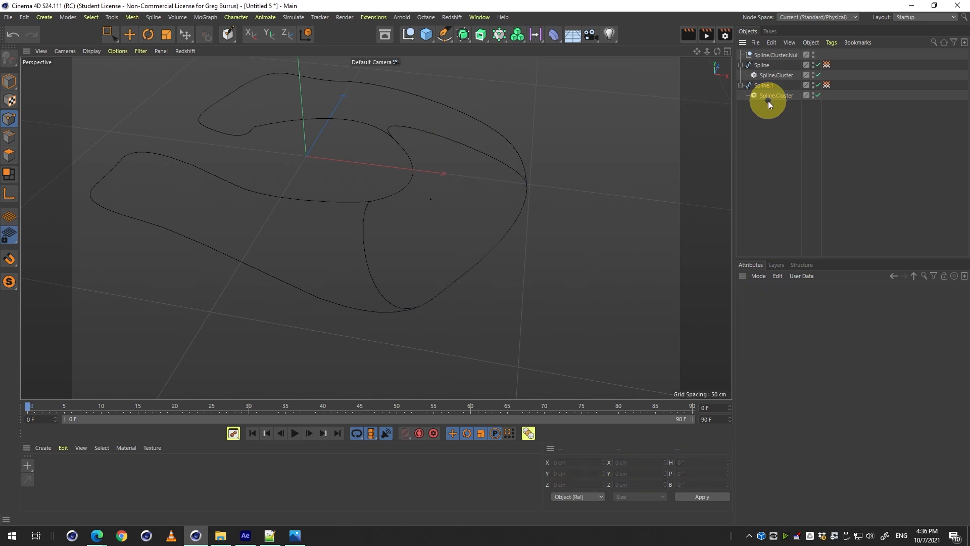
key(Delete)
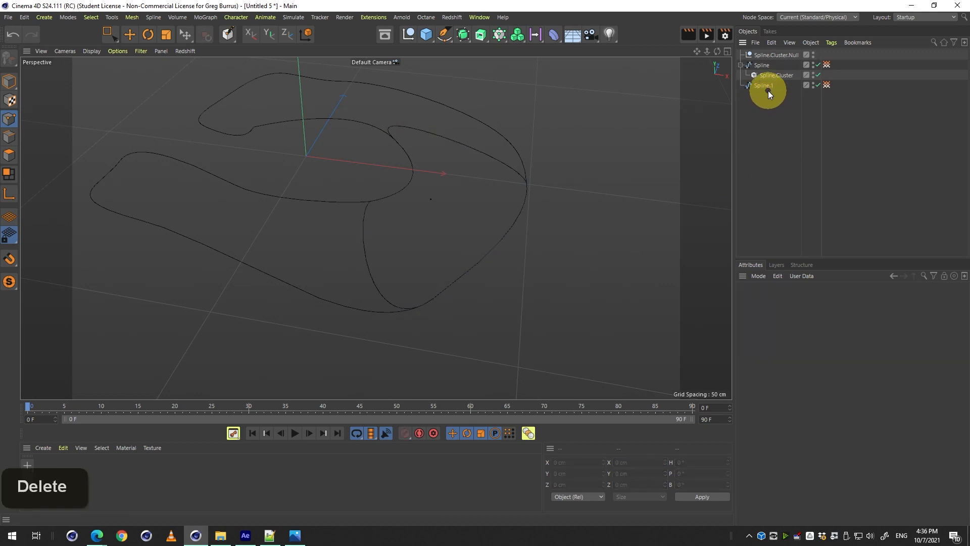
- Switch to Model mode and raise the split-off spline about 89 cm along the Y axis
double_click(767, 87)
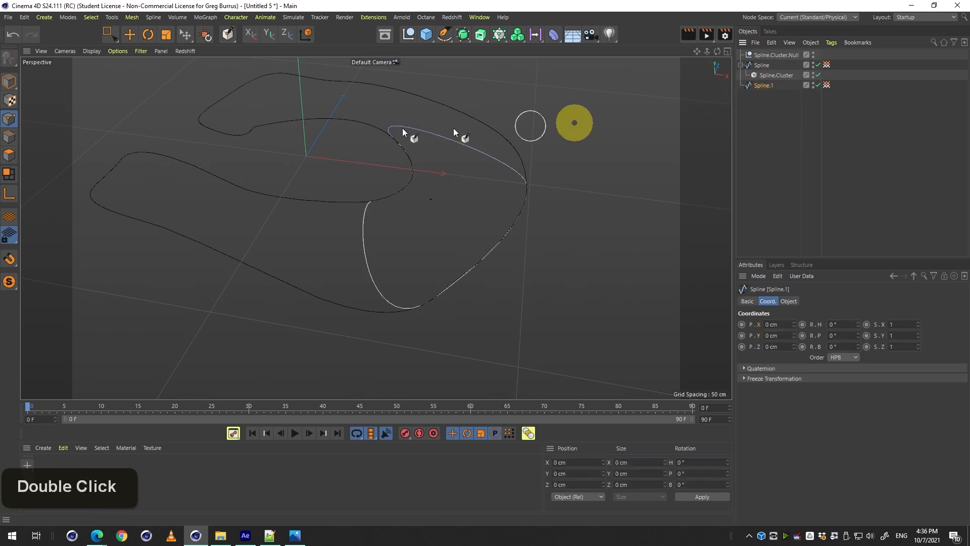
click(6, 83)
key(3)
drag(474, 235, 469, 205)
key(space)
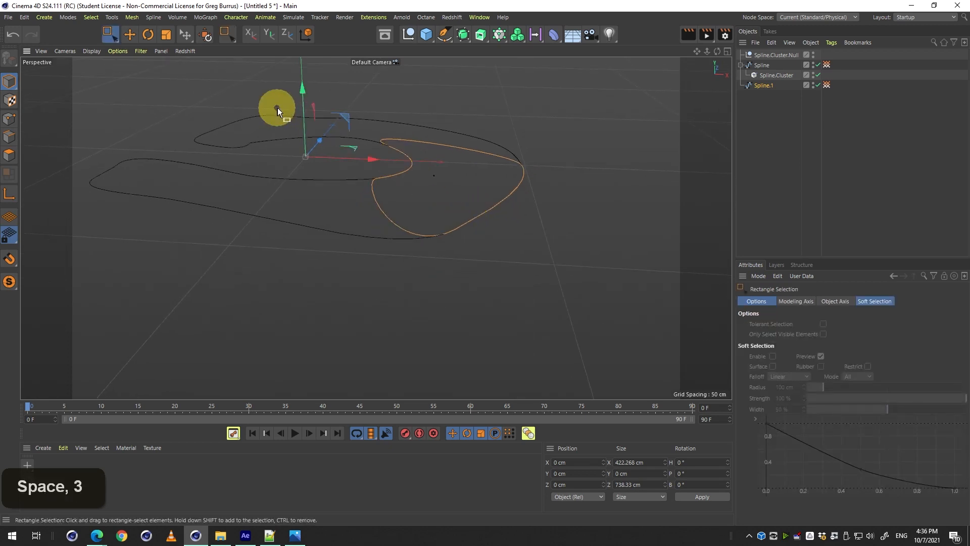
click(303, 92)
key(z)
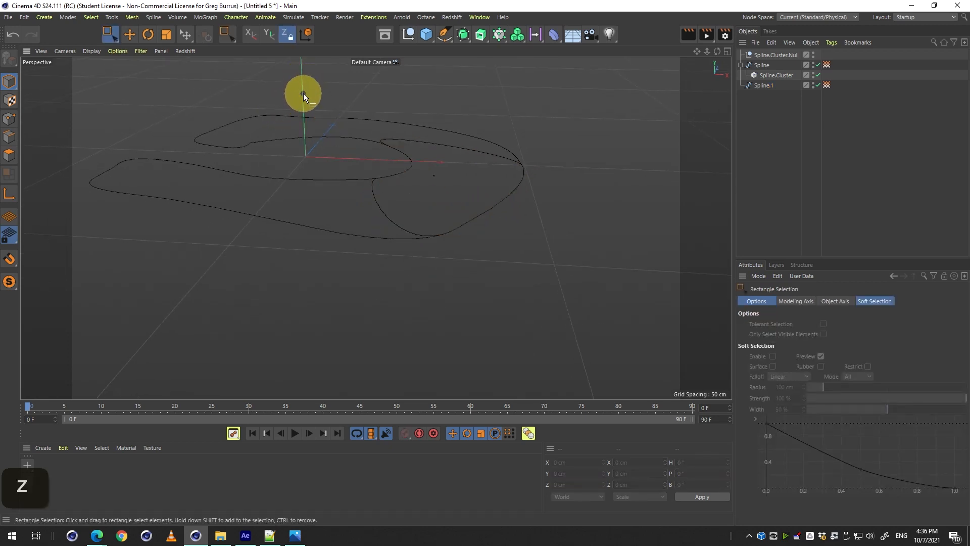
key(1)
drag(422, 168, 399, 198)
click(347, 232)
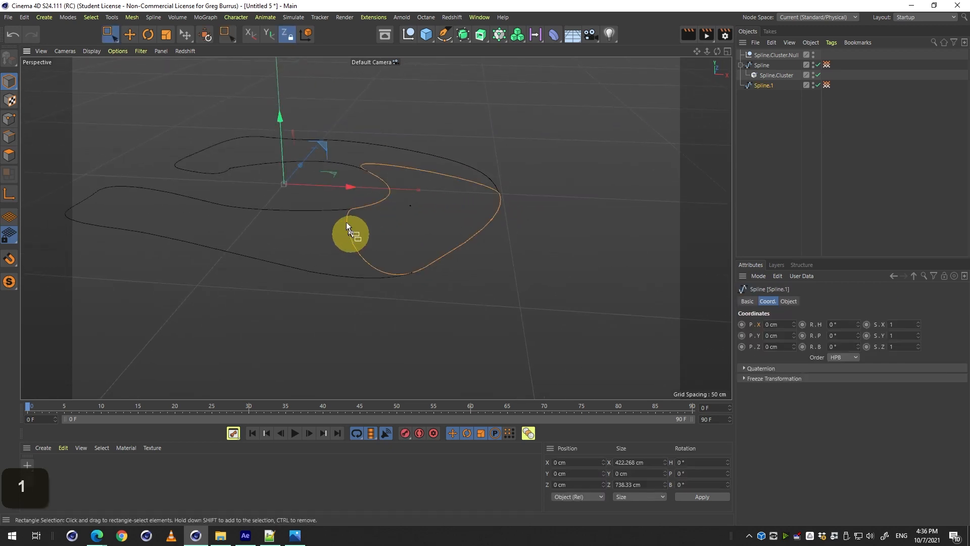
drag(280, 126, 312, 79)
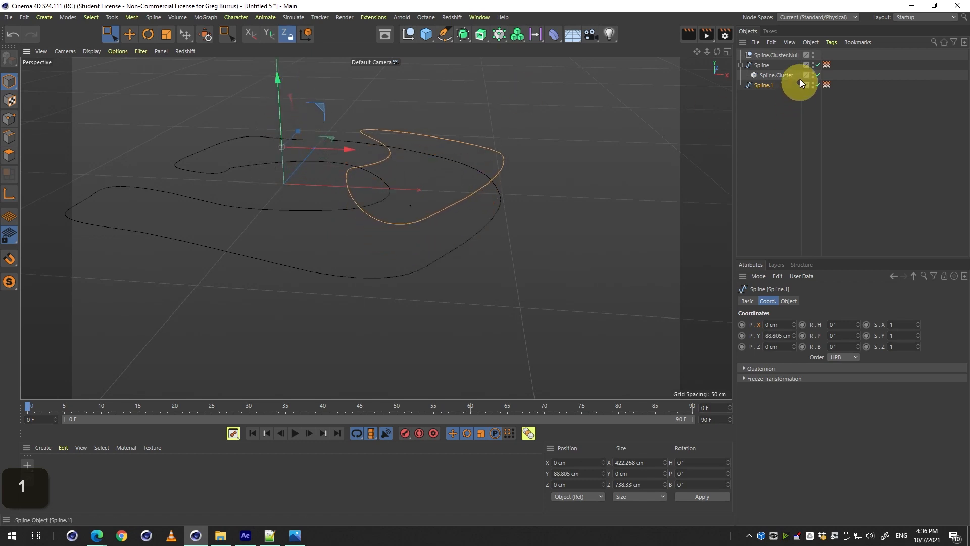
- Turn off Close Spline for the split-off spline
click(774, 68)
click(768, 84)
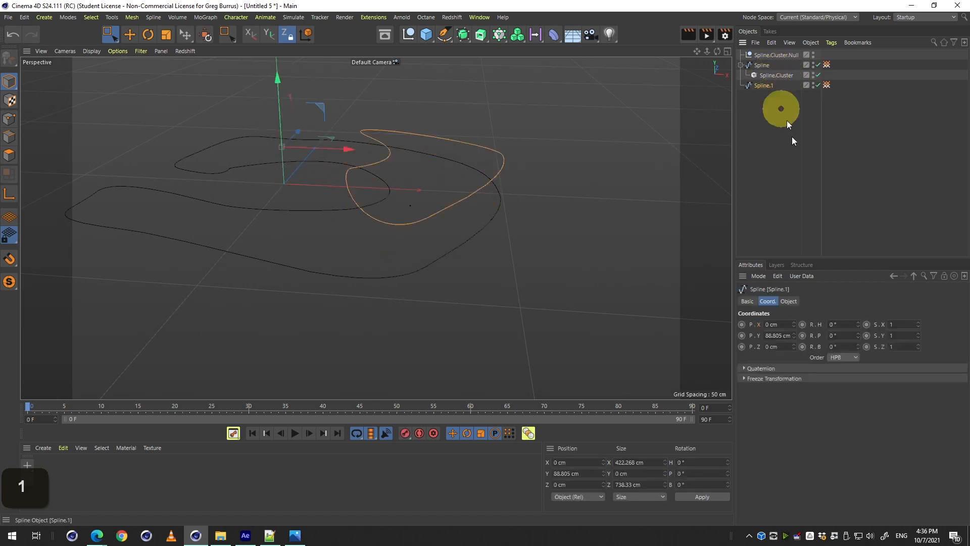
click(788, 300)
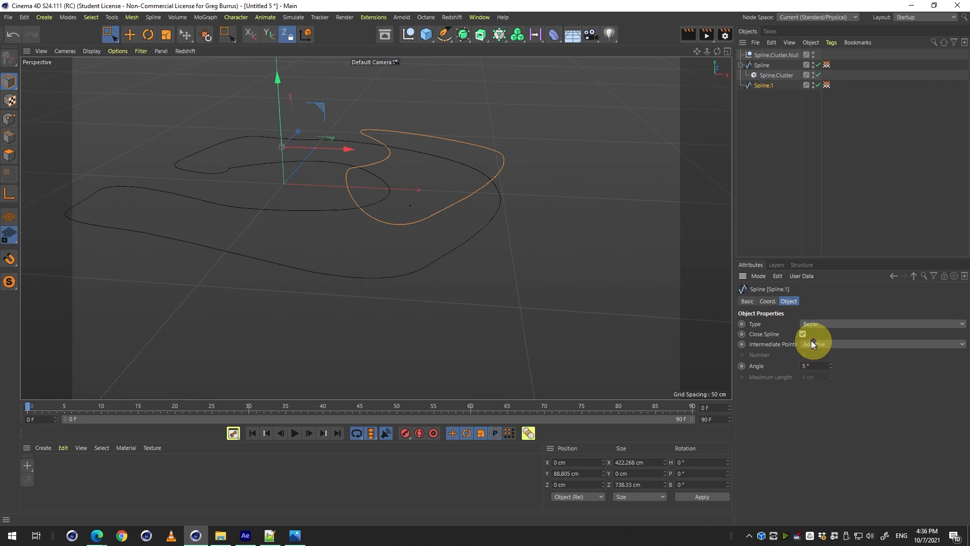
key(3)
drag(384, 182, 403, 216)
key(1)
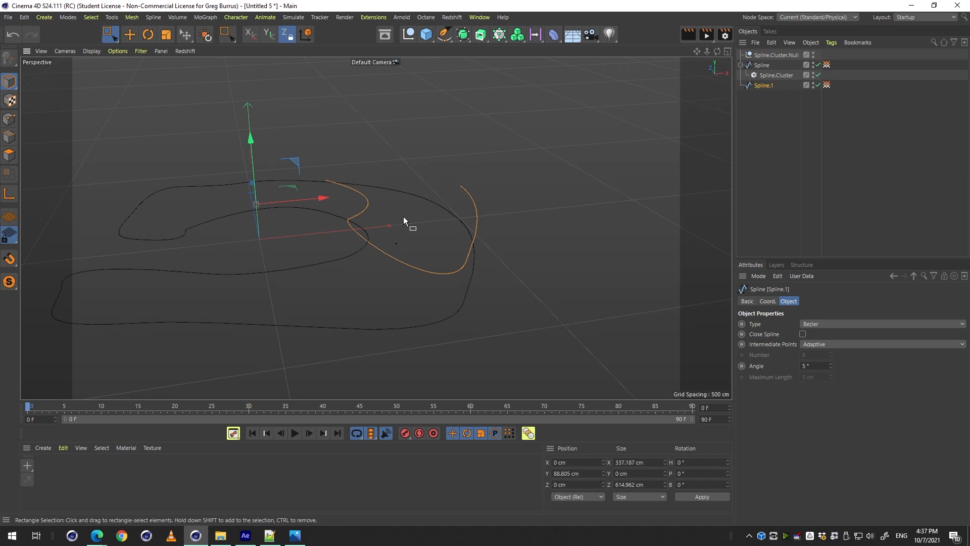
- Undo the open-spline change, the raising and the split, back to the original spline with its cluster
click(783, 74)
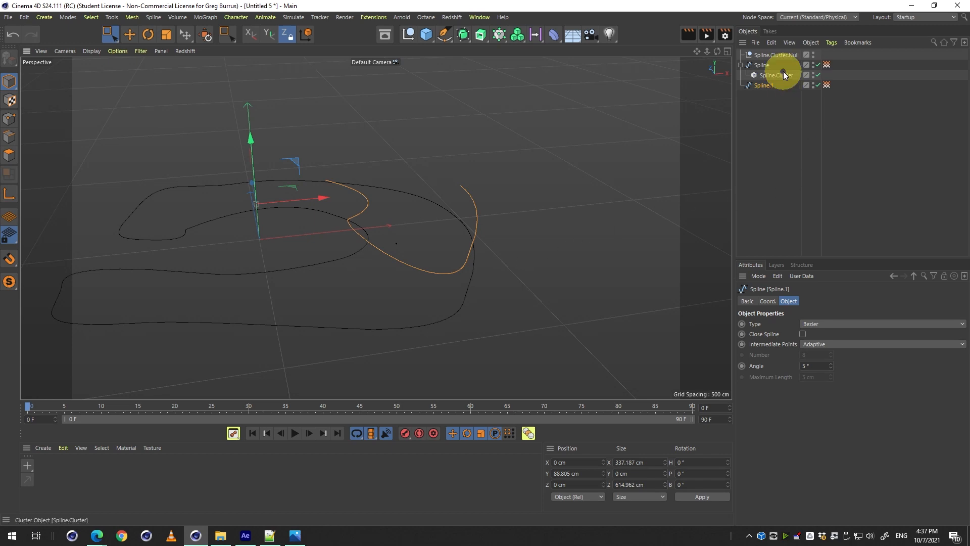
key(ctrl+z)
key(ctrl+z)
key(ctrl+z)
key(ctrl+z)
key(ctrl+z)
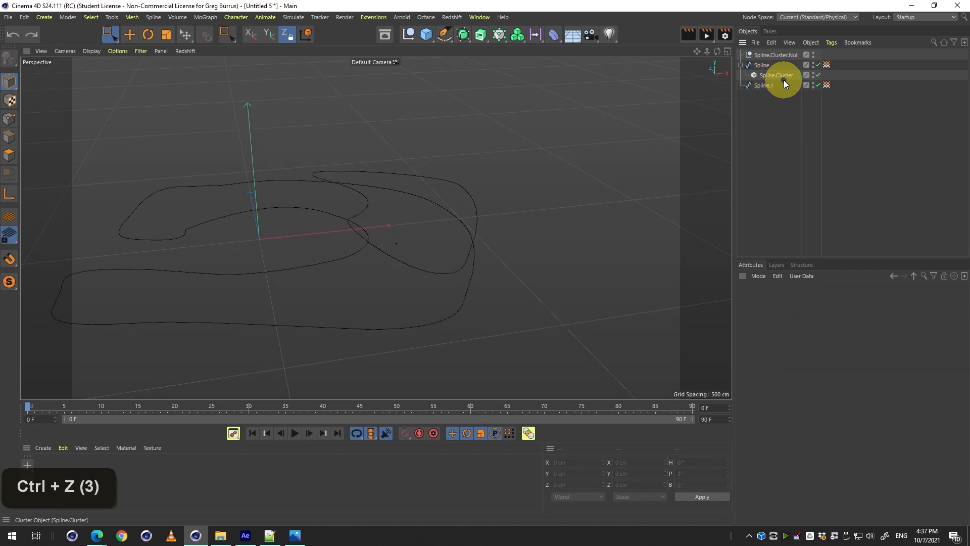
key(ctrl+z)
key(ctrl+z)
key(ctrl+z)
key(ctrl+z)
key(ctrl+z)
key(ctrl+z)
- Try deleting the spline together with its cluster and undo the deletion
ctrl+click(784, 80)
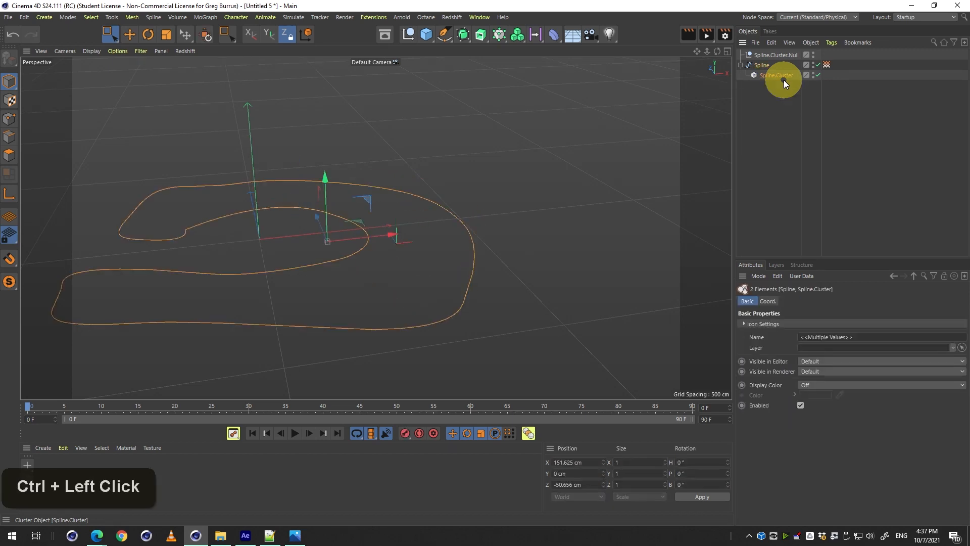
key(Delete)
key(ctrl+z)
key(ctrl+z)
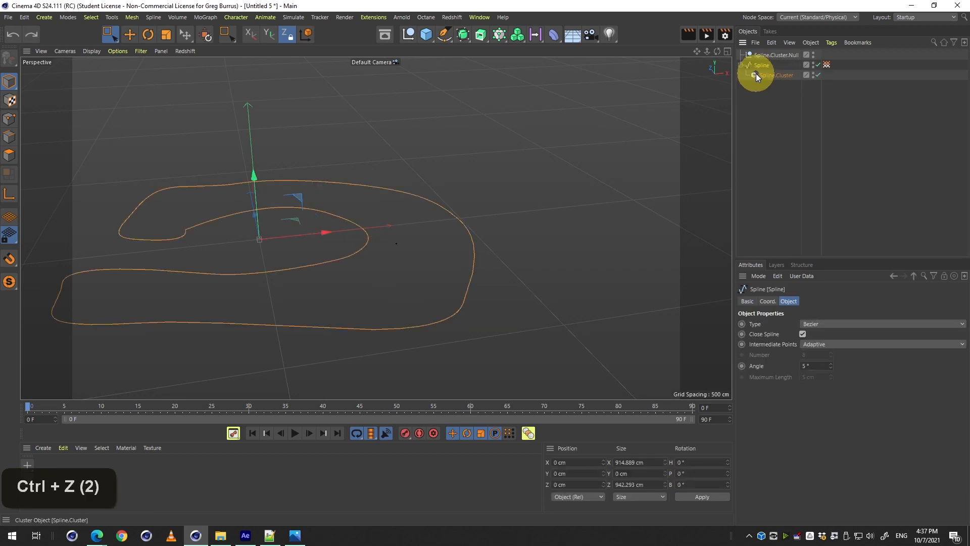
- Delete the cluster object beneath the spline and the spline's vertex map tag
click(757, 73)
key(Delete)
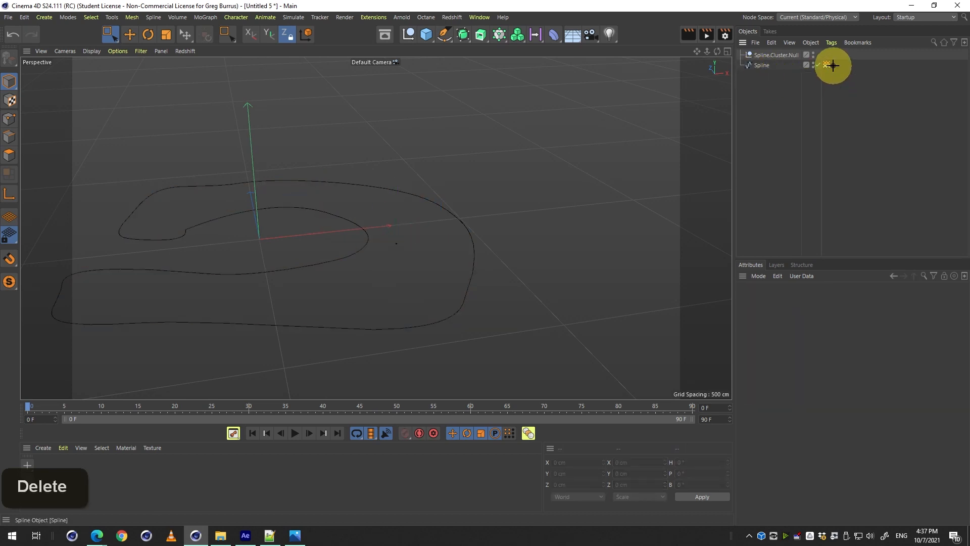
key(Delete)
- Examine the tag categories available for the spline, including the Render, Simulation, Hair and Other tags
right_click(753, 65)
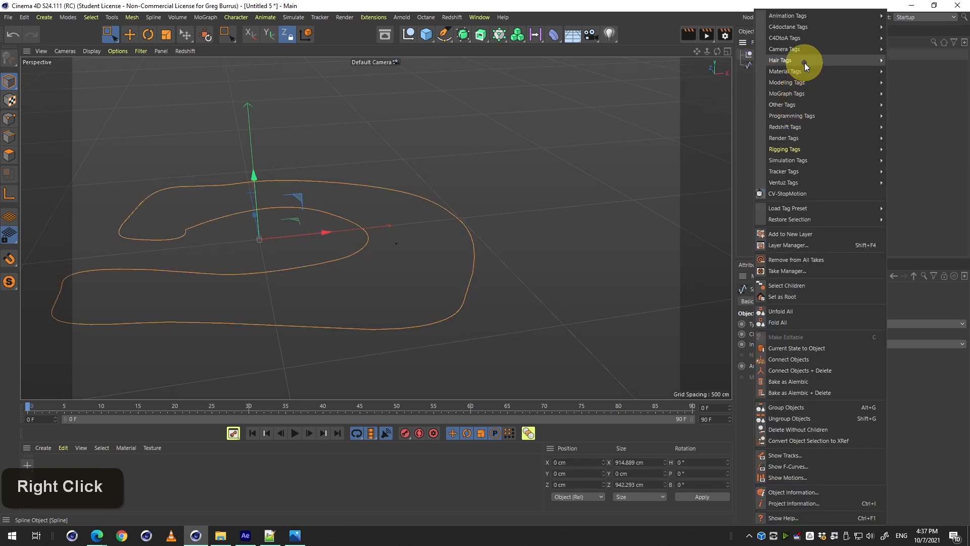
mouse_move(804, 63)
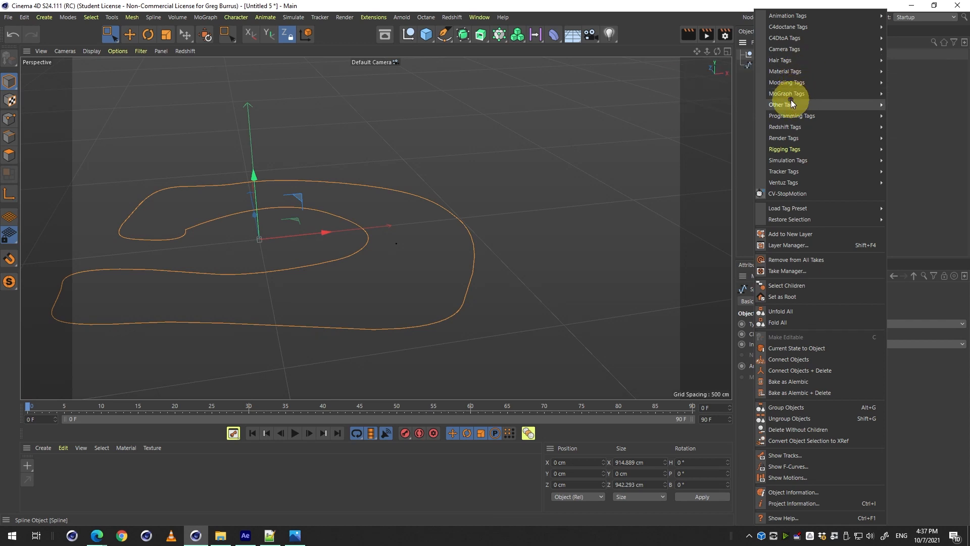
mouse_move(792, 105)
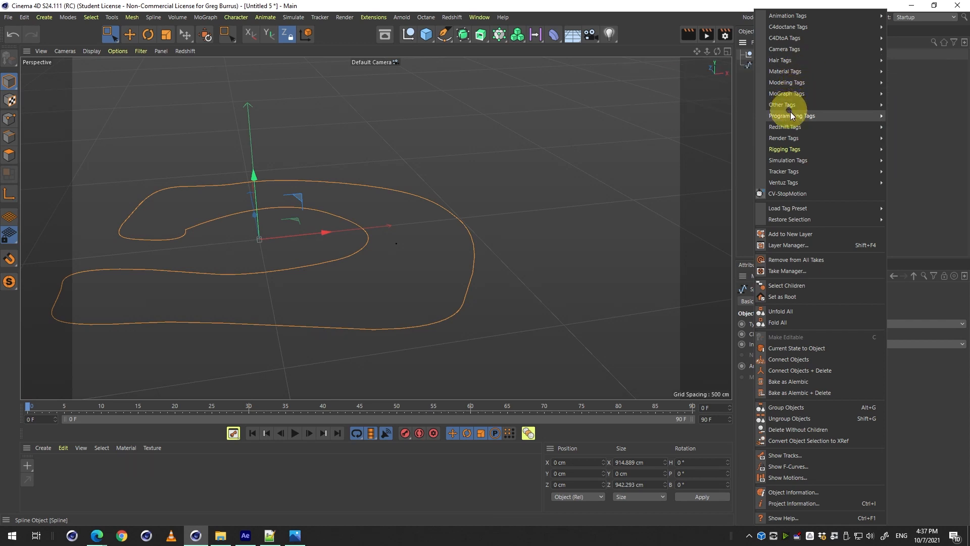
mouse_move(794, 128)
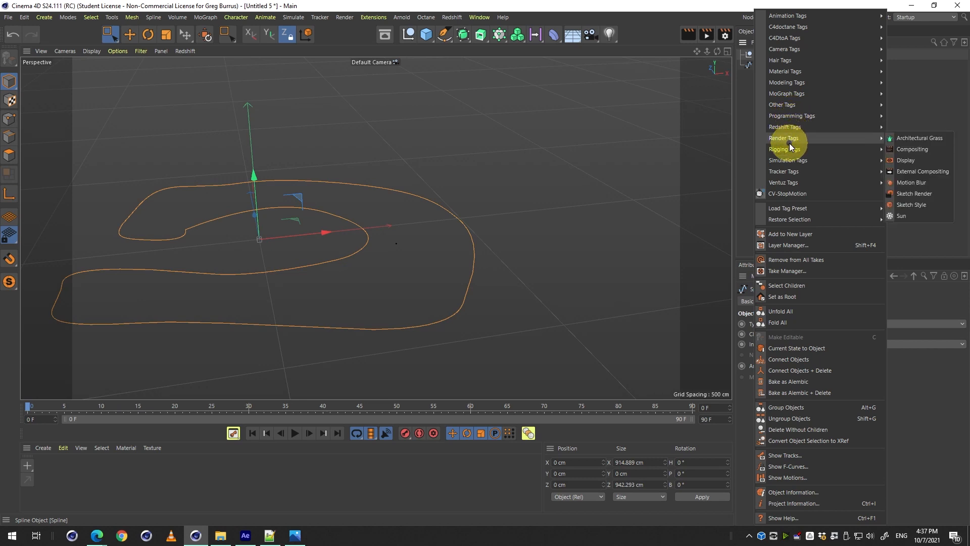
mouse_move(786, 149)
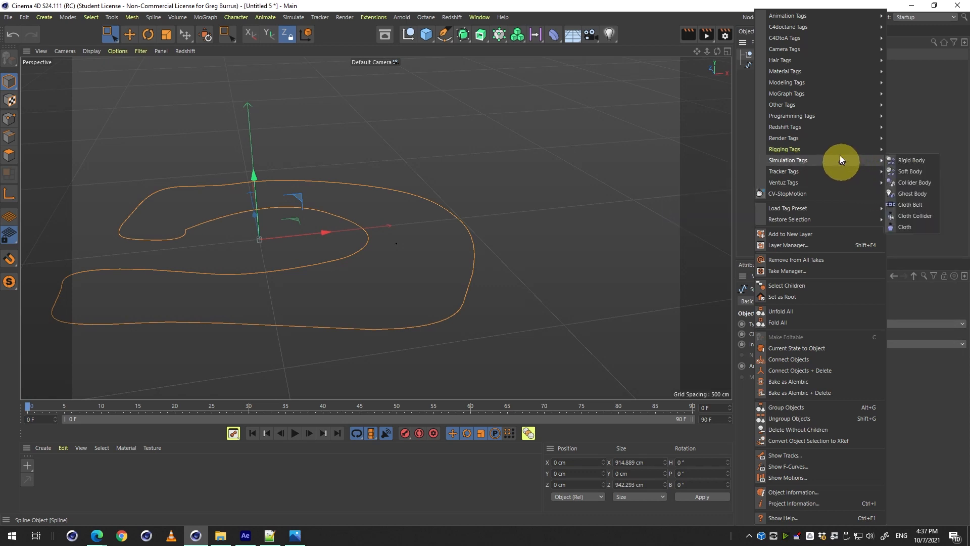
mouse_move(835, 156)
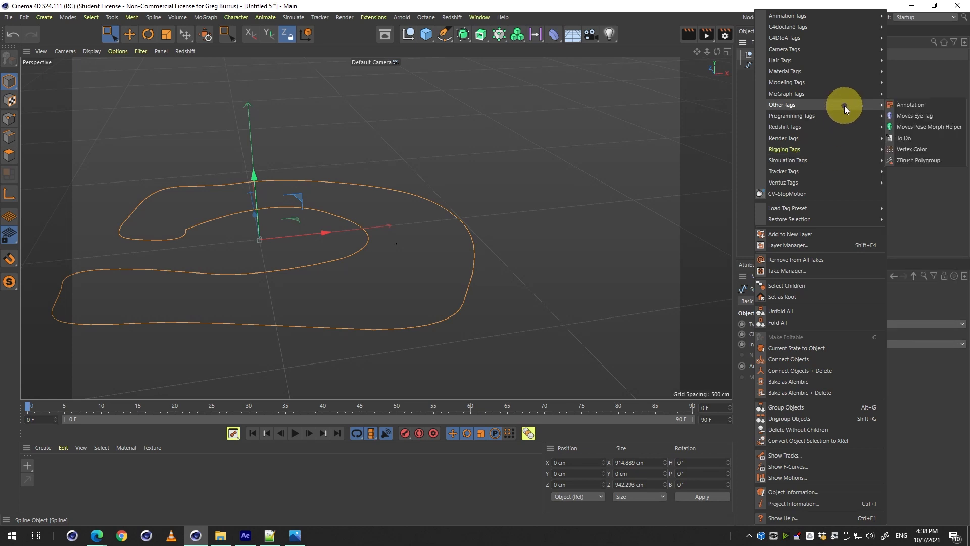
mouse_move(845, 91)
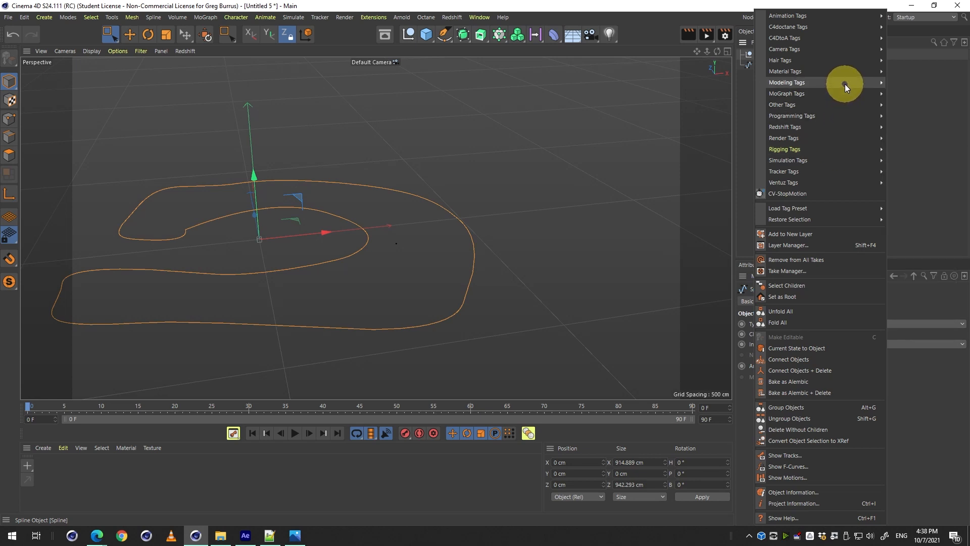
mouse_move(844, 69)
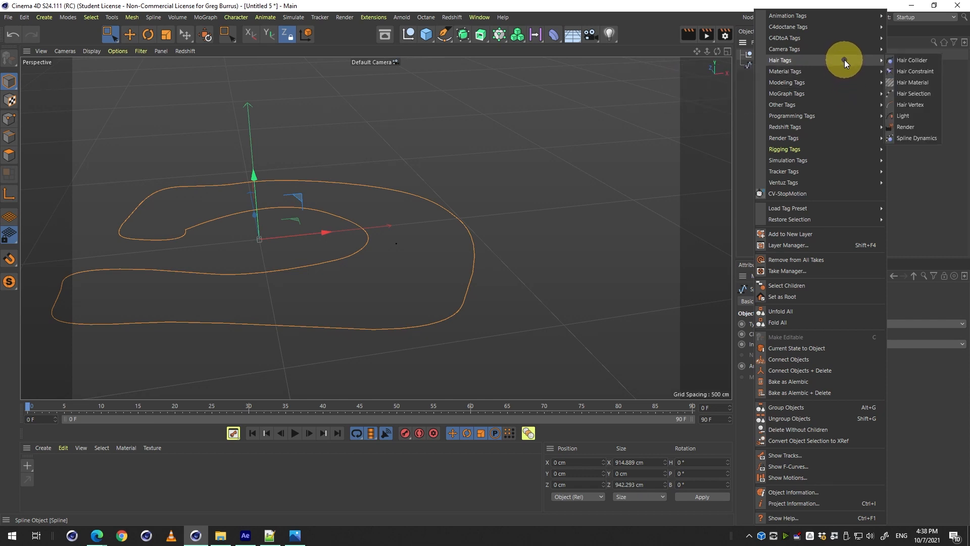
mouse_move(844, 26)
click(736, 113)
- Select the cluster null and the spline, and save the project as Splines in the Projects folder
drag(790, 98, 743, 51)
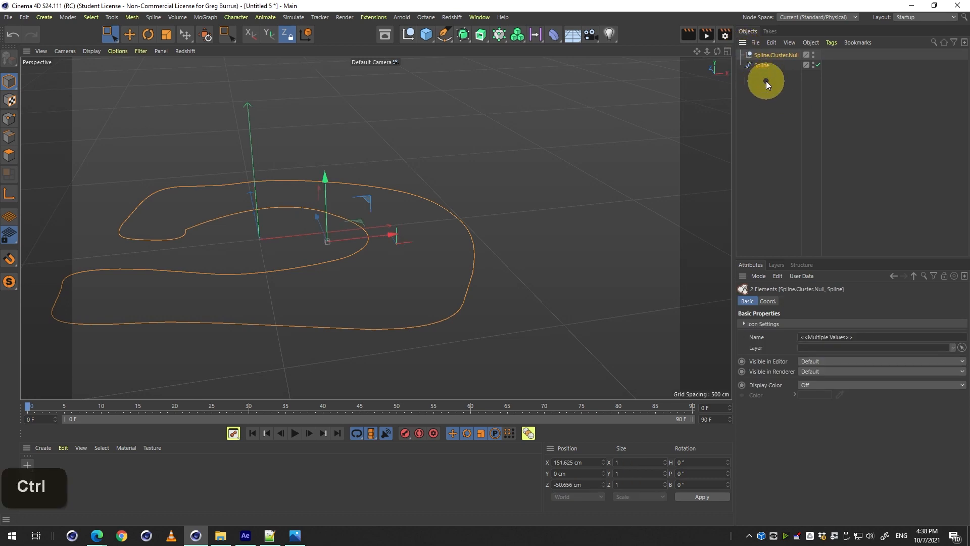
key(ctrl+s)
text(Splin)
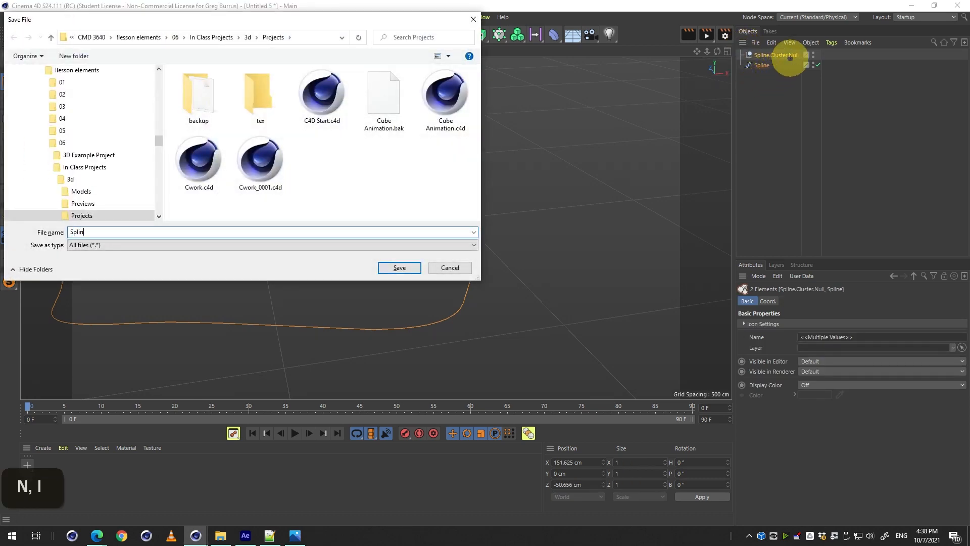
text(e)
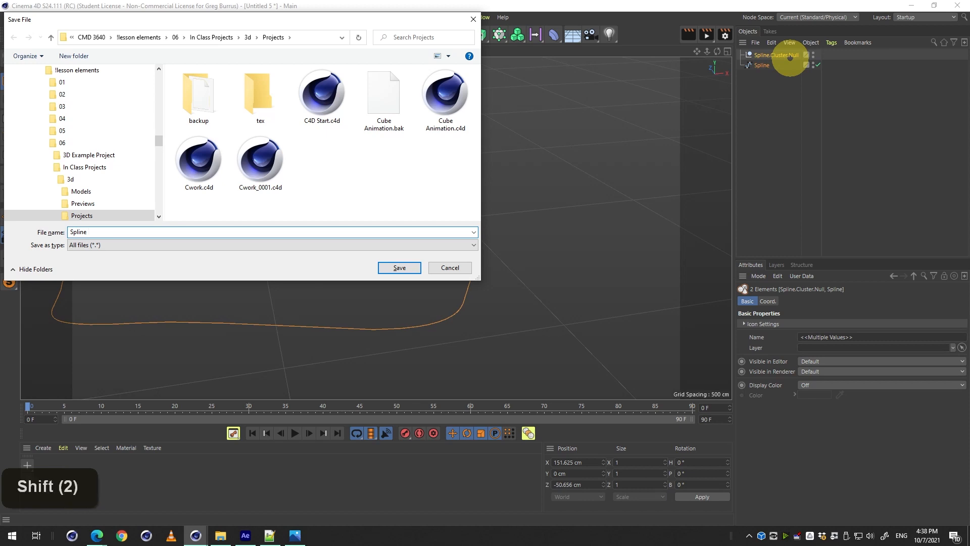
text(s)
key(BackSpace)
key(Return)
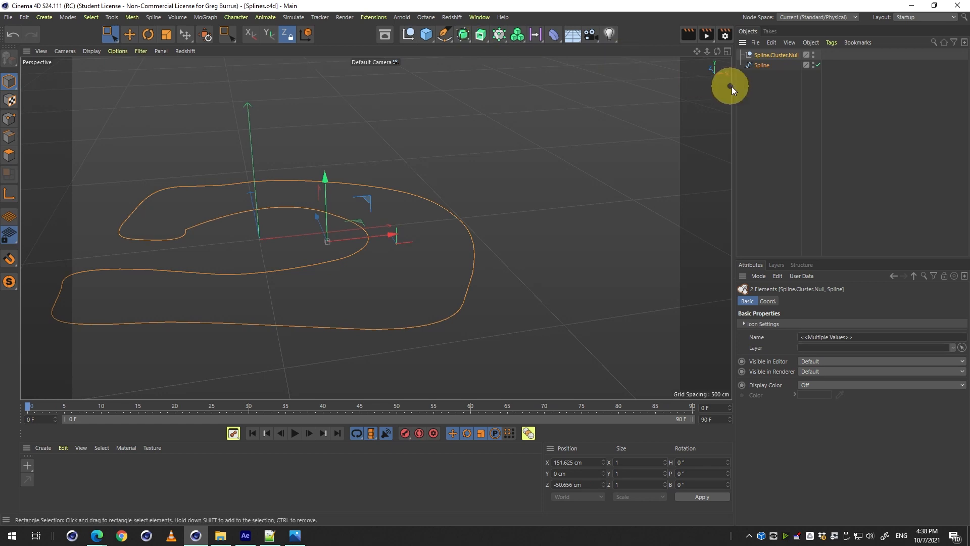
- Select the spline and search the Asset Browser for "bread"
click(760, 69)
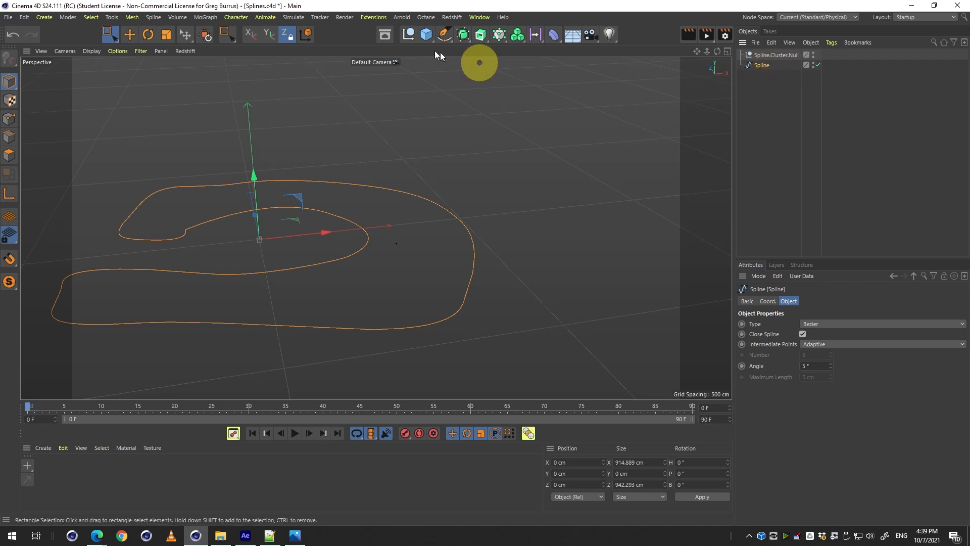
click(385, 40)
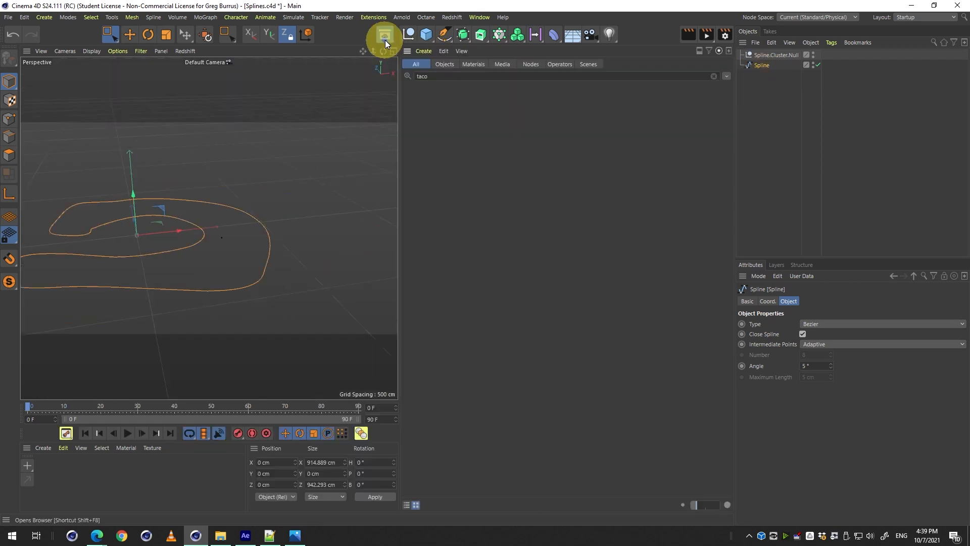
double_click(470, 77)
text(bread)
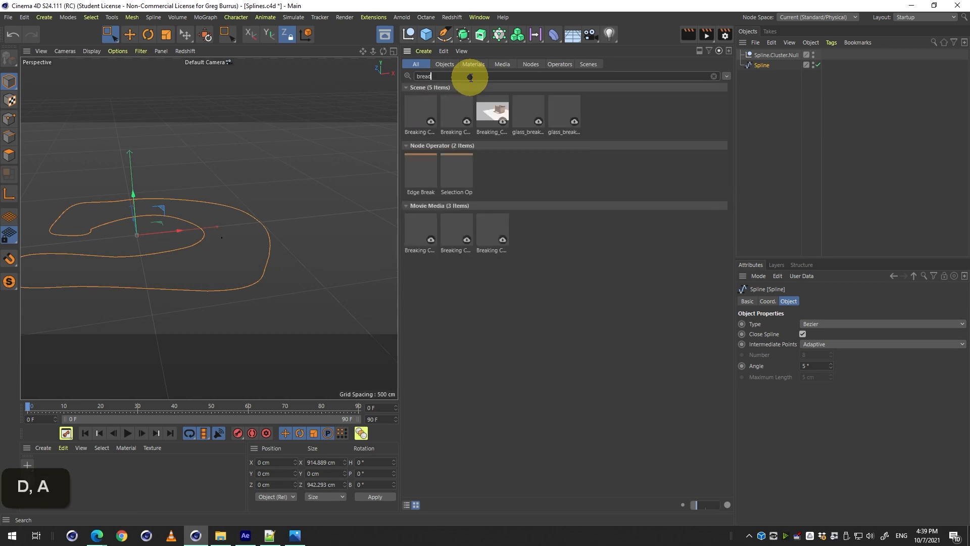
- Clear the asset search text and close the Asset Browser
key(BackSpace)
key(BackSpace)
key(BackSpace)
key(BackSpace)
key(BackSpace)
key(BackSpace)
key(BackSpace)
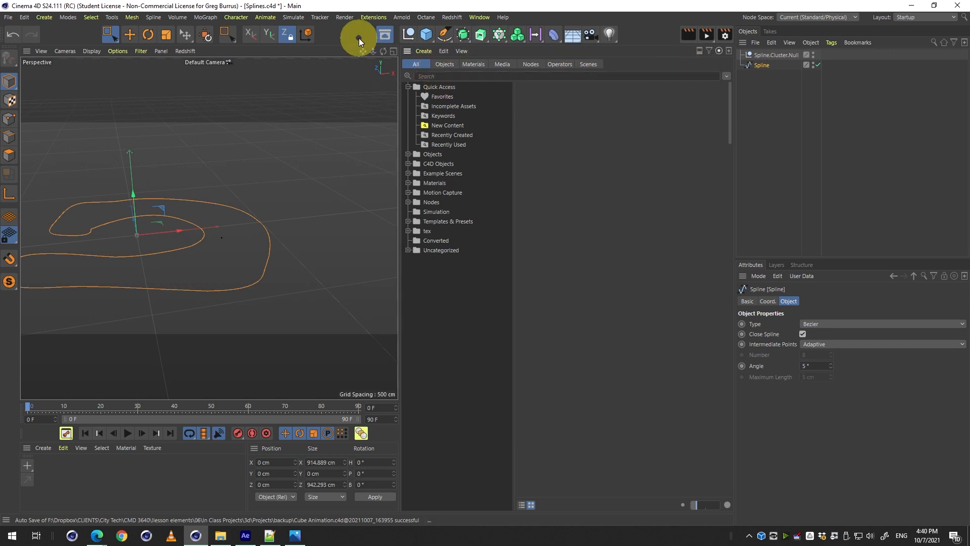
click(386, 35)
- Maximize the Right view and delete the closed spline
middle_click(440, 189)
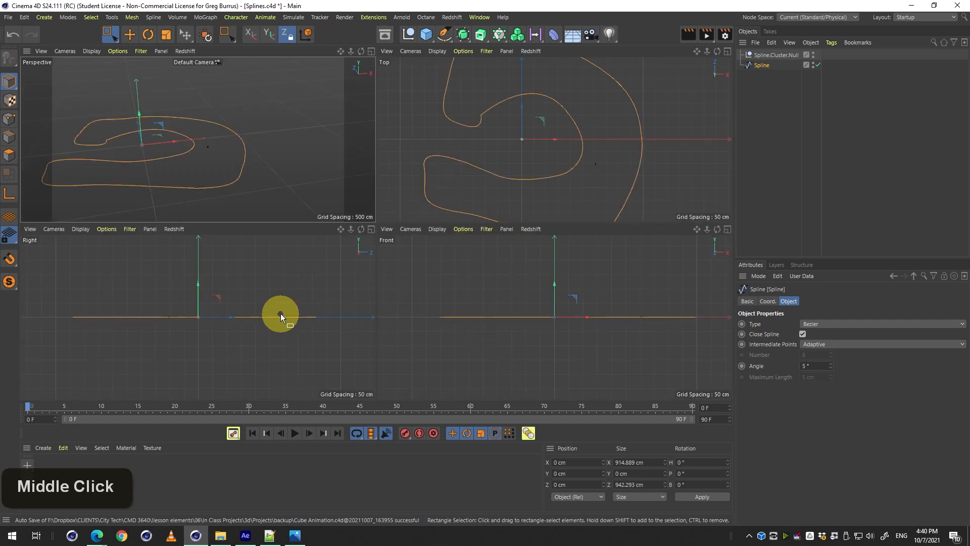
middle_click(152, 284)
click(413, 200)
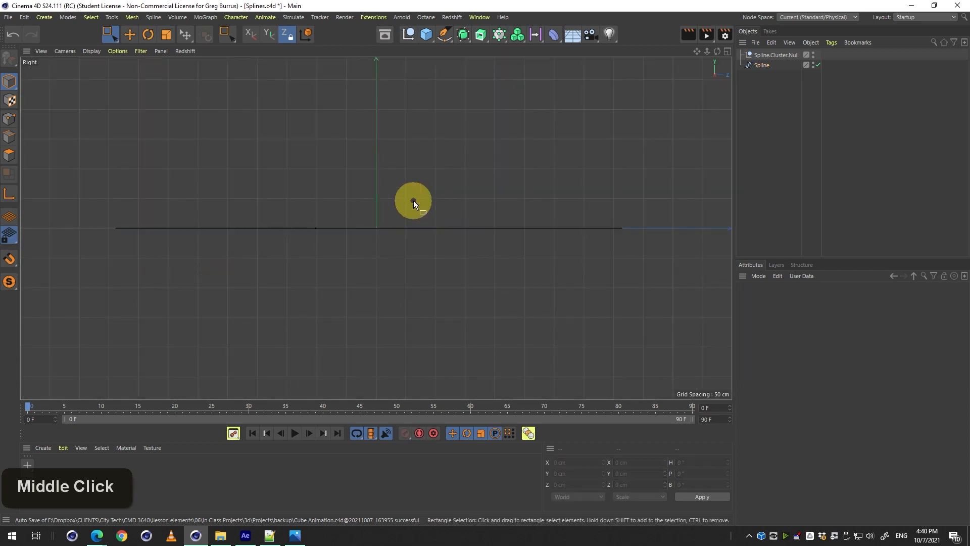
click(512, 231)
key(Delete)
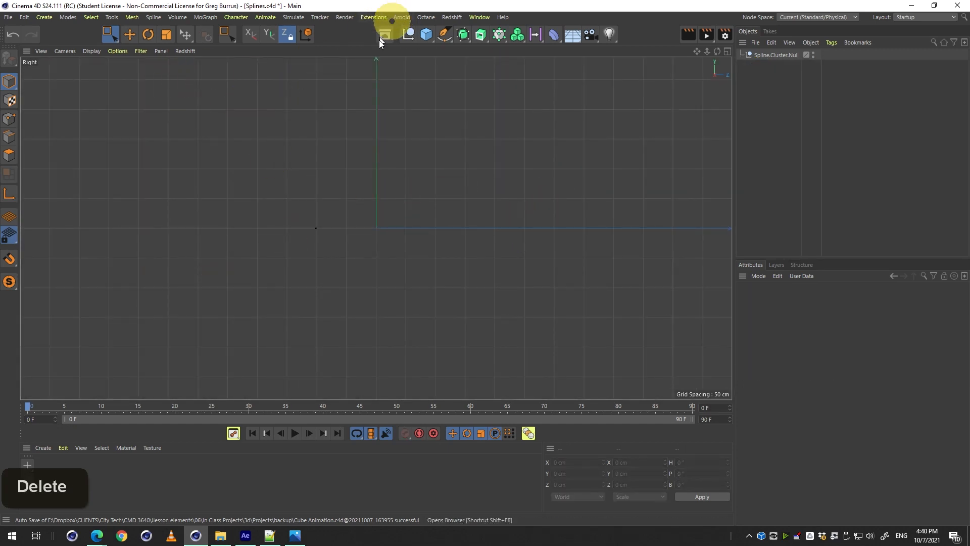
- Activate the Spline Pen with the Bezier type and delete the leftover Spline.Cluster.Null object
click(443, 35)
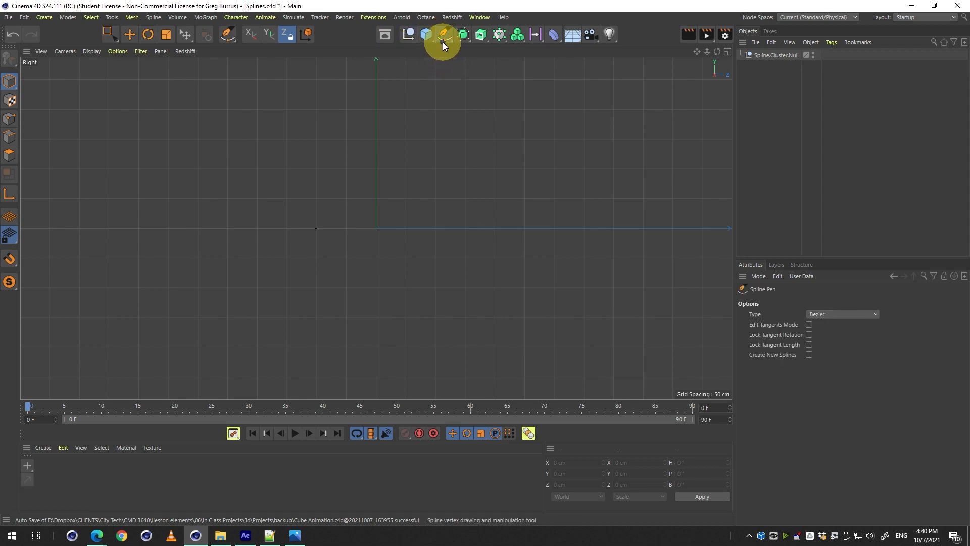
click(443, 43)
click(486, 44)
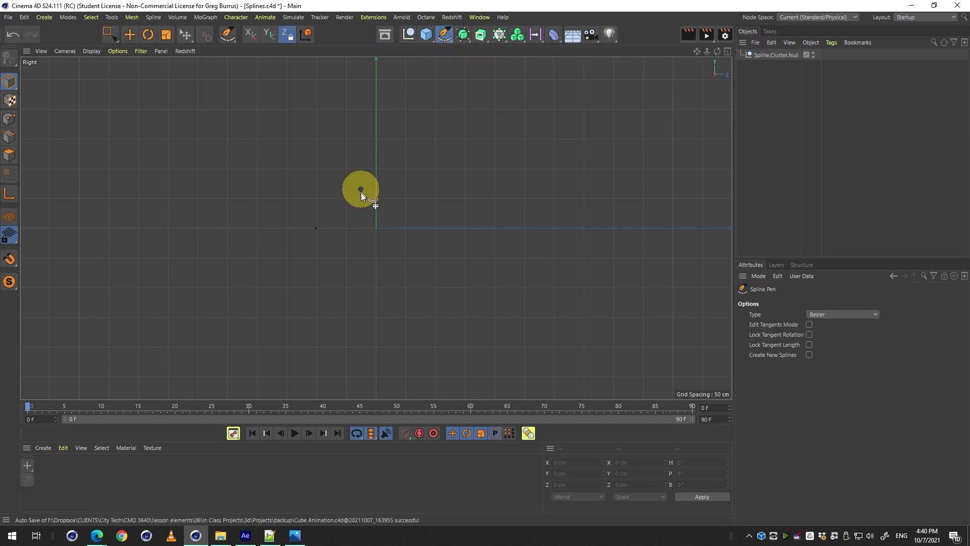
click(448, 40)
click(478, 52)
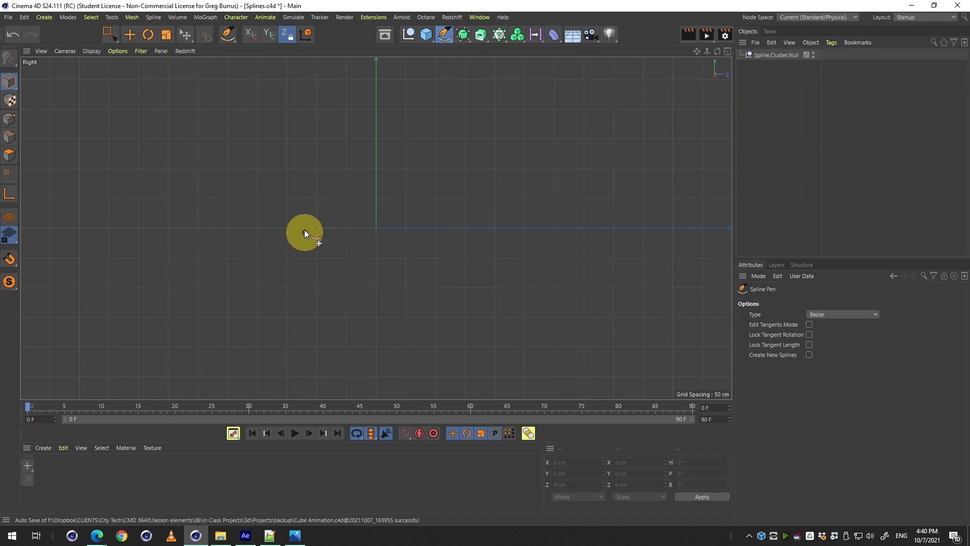
key(1)
drag(340, 232, 317, 277)
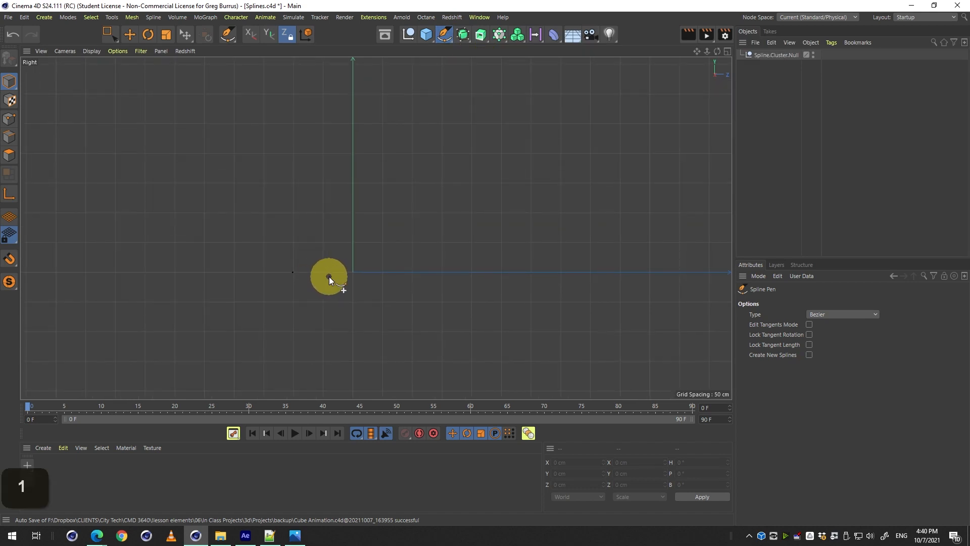
click(760, 56)
key(Delete)
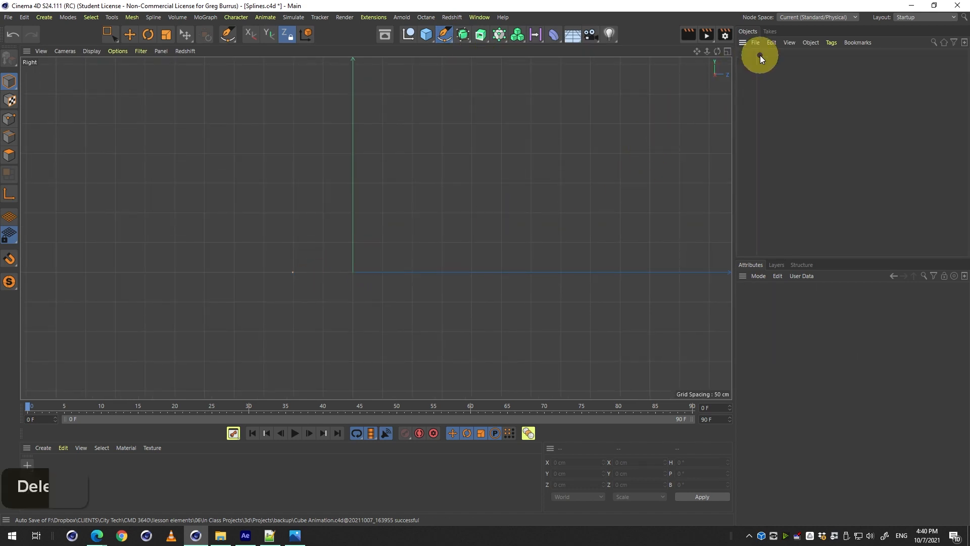
- Draw an open four-point Bezier half-mushroom profile in the Right view, with a straight stem and a curved cap ending at about Y 450 cm, Z -32 cm
click(444, 35)
click(274, 271)
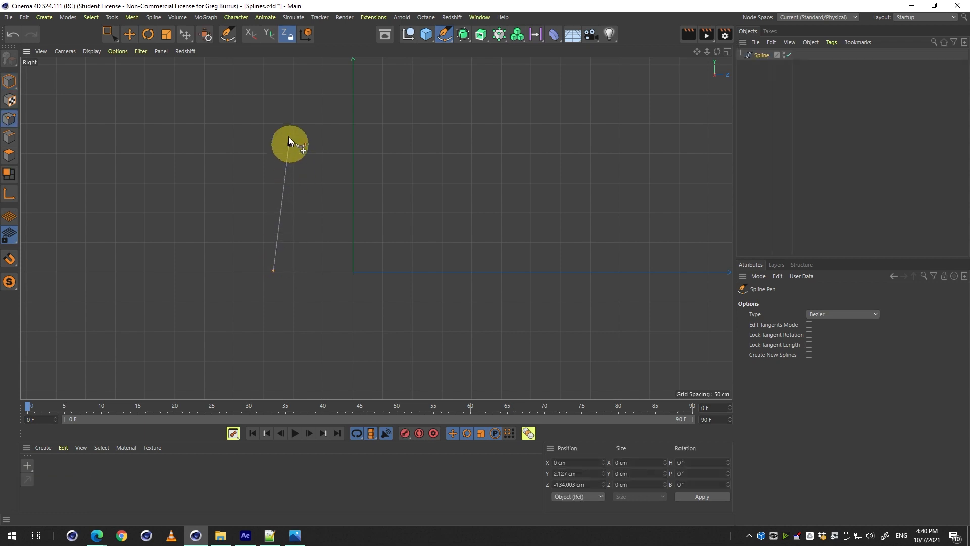
key(1)
key(1)
drag(271, 120, 281, 210)
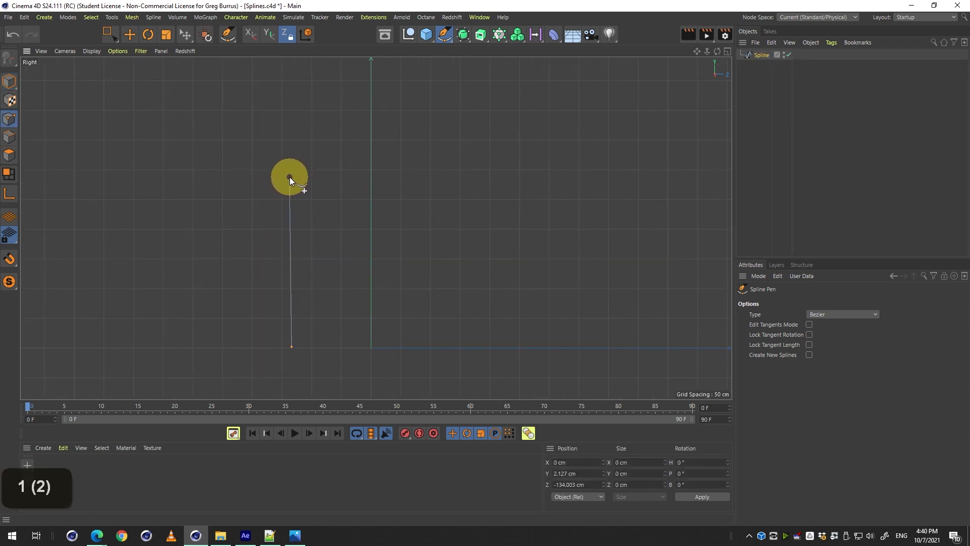
click(290, 177)
drag(236, 156, 232, 138)
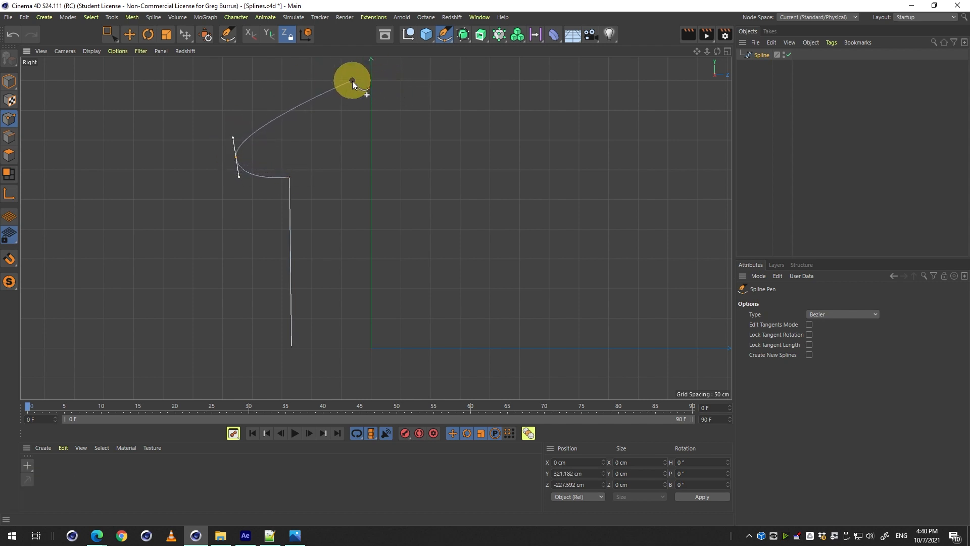
drag(352, 81, 431, 81)
key(space)
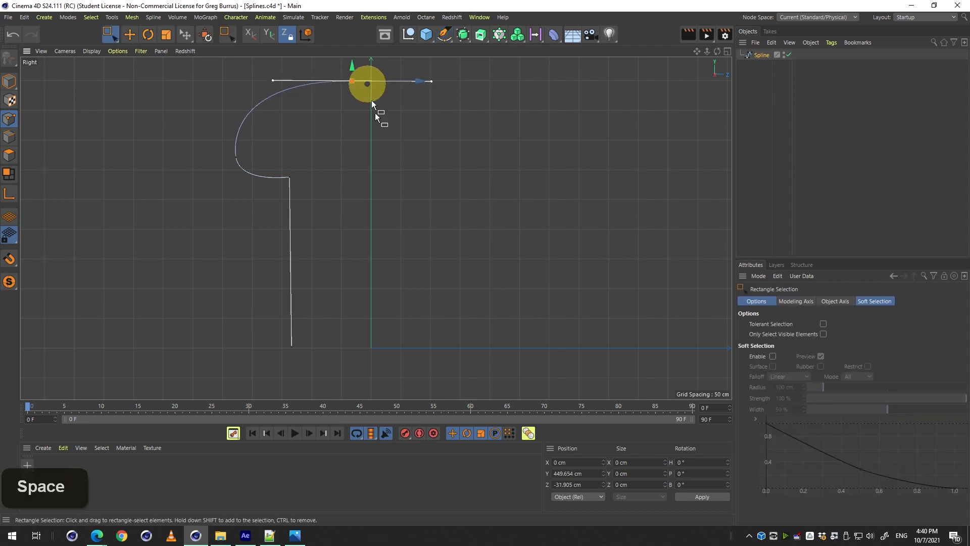
- Show the new spline's coordinates and set the position mode for the selected top end point to World
drag(375, 113, 391, 260)
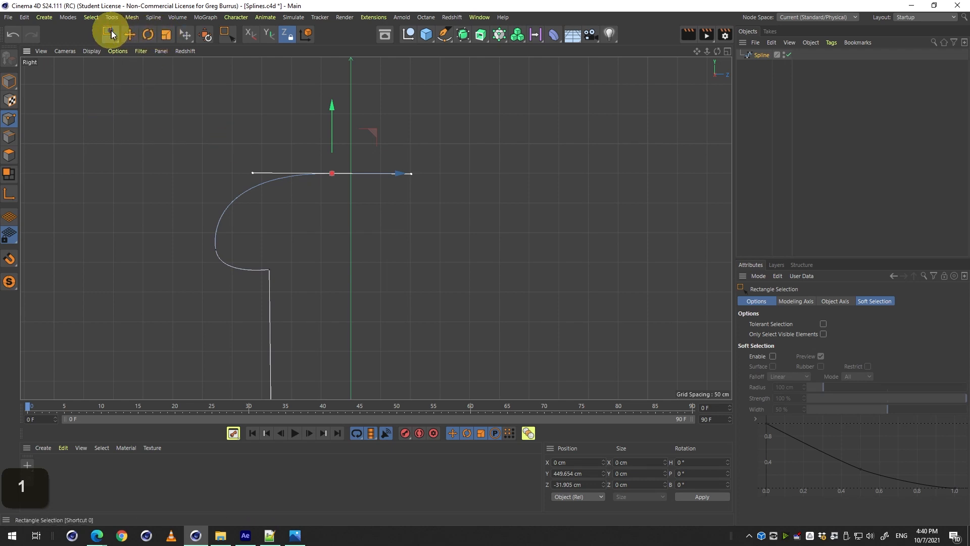
drag(447, 130, 389, 157)
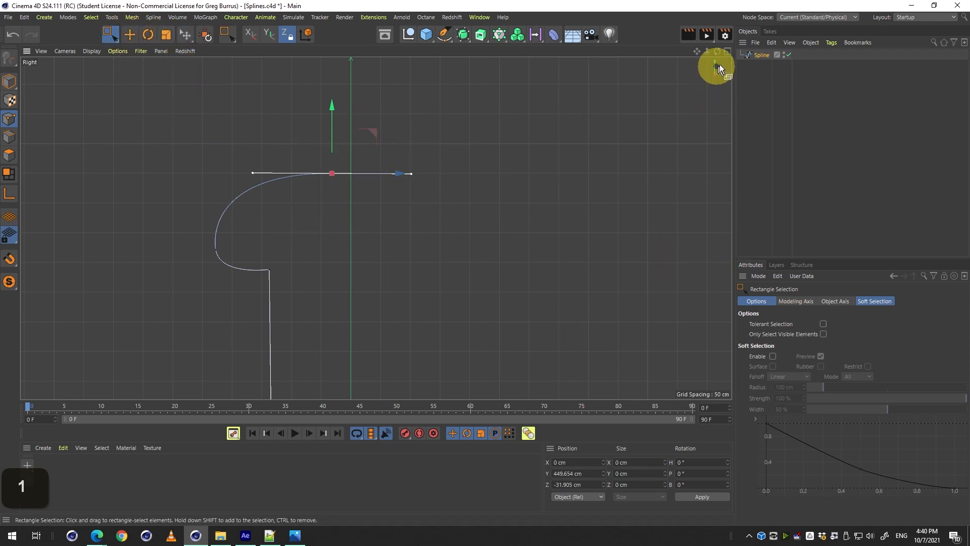
click(758, 55)
click(770, 301)
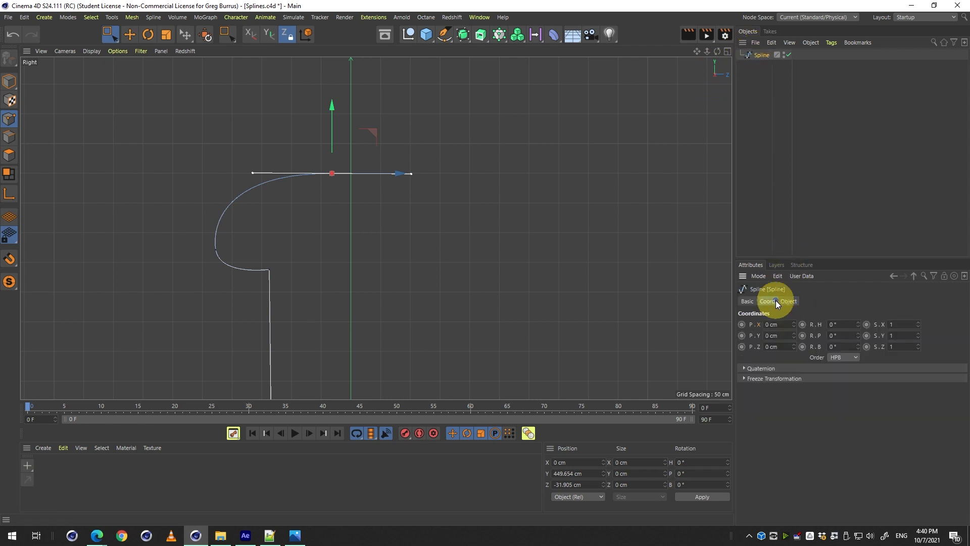
click(581, 462)
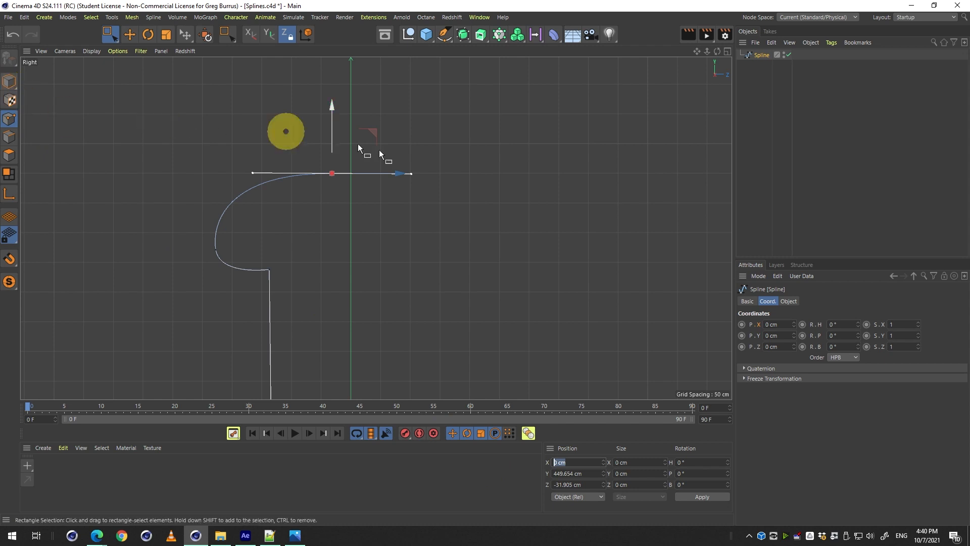
click(598, 496)
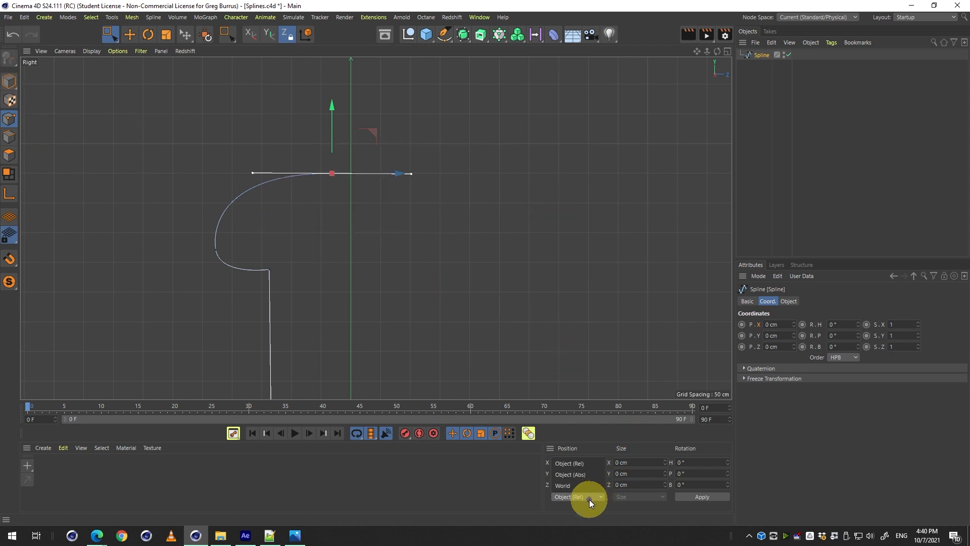
click(599, 481)
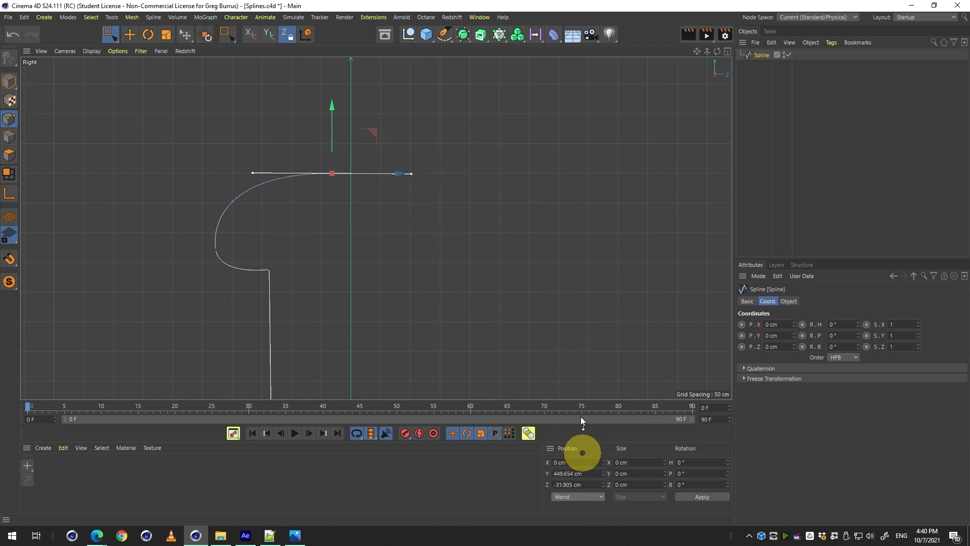
key(2)
drag(343, 283, 287, 299)
key(1)
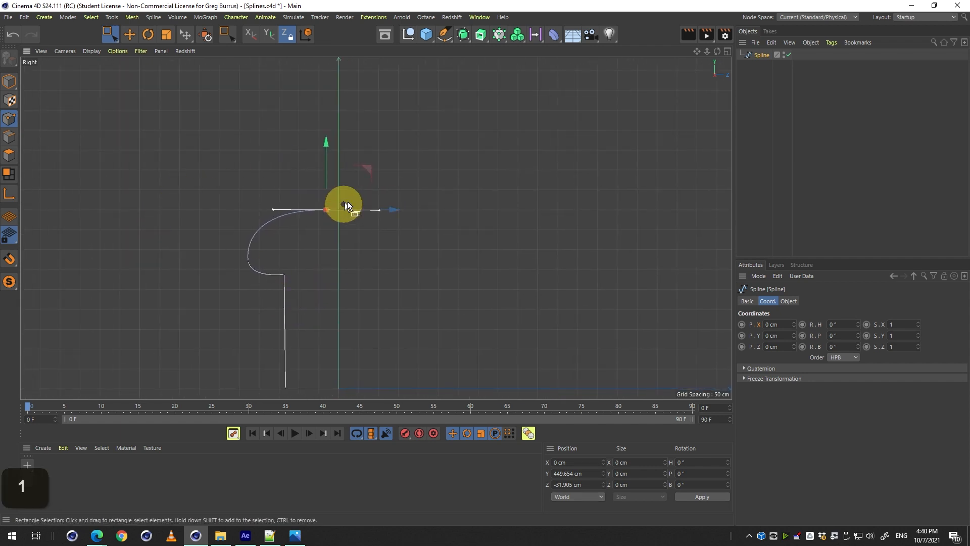
key(space)
drag(367, 166, 273, 236)
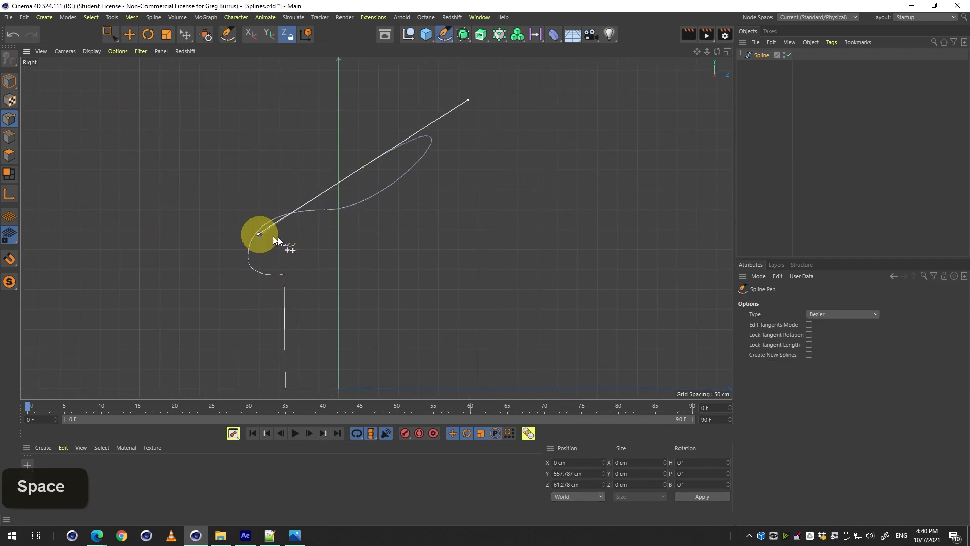
key(ctrl+z)
key(space)
drag(269, 145, 370, 239)
click(485, 182)
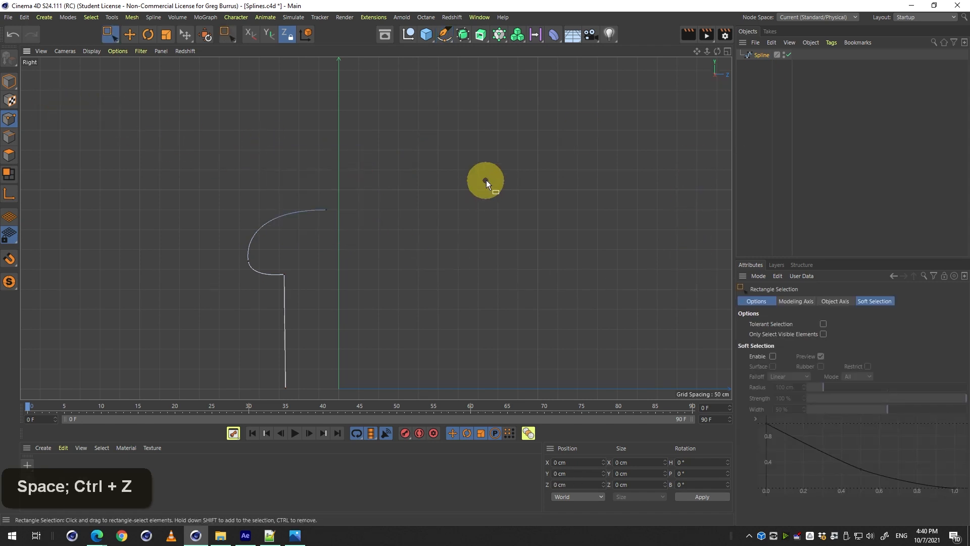
- Select the cap's top end point and move it onto the vertical axis, setting its Z position to 0 cm
drag(422, 136, 289, 218)
drag(378, 230, 402, 214)
double_click(594, 485)
text(0)
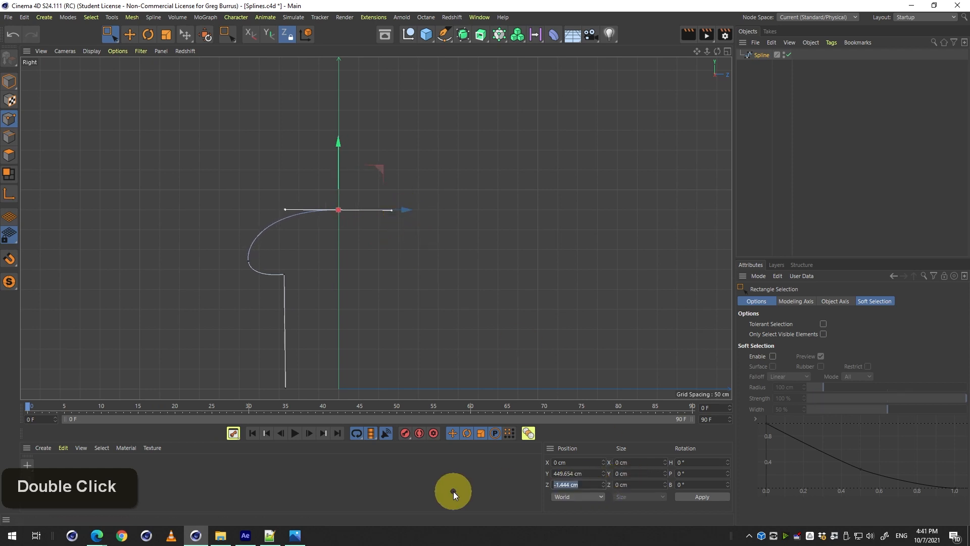
key(Return)
- Raise the cap's top end point along the vertical axis to about Y 524 cm
drag(260, 138, 403, 216)
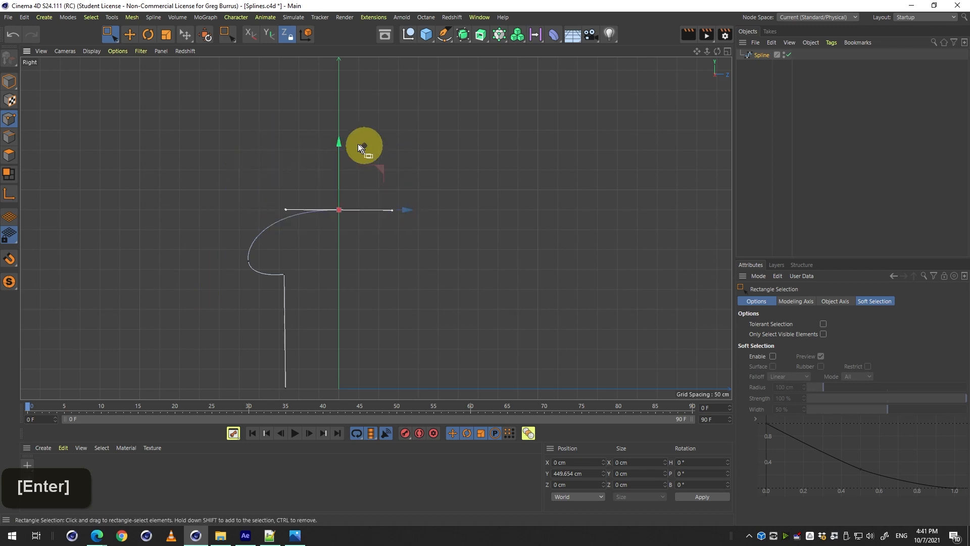
drag(340, 141, 340, 112)
key(1)
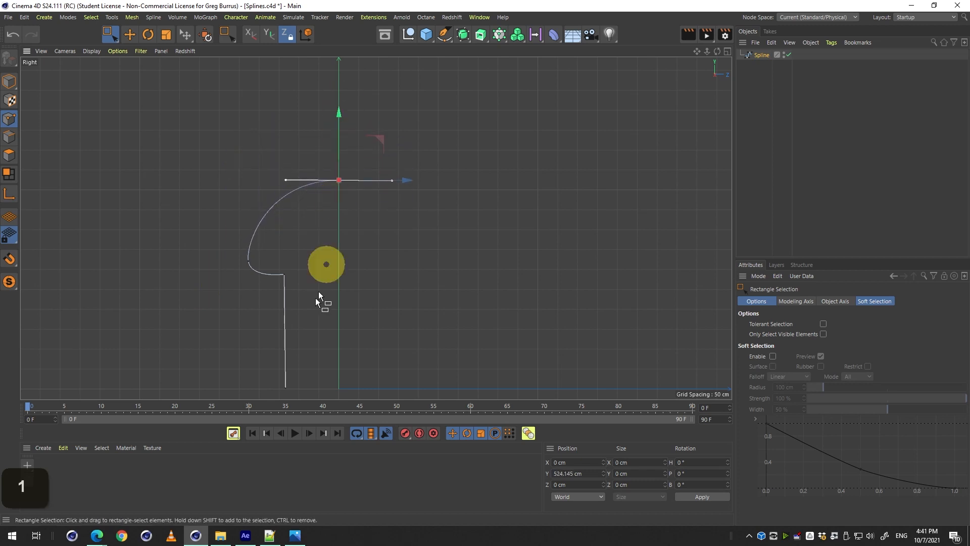
- Select the cap's outermost point and raise it to about Y 340 cm
drag(325, 263, 316, 239)
drag(287, 175, 333, 244)
key(1)
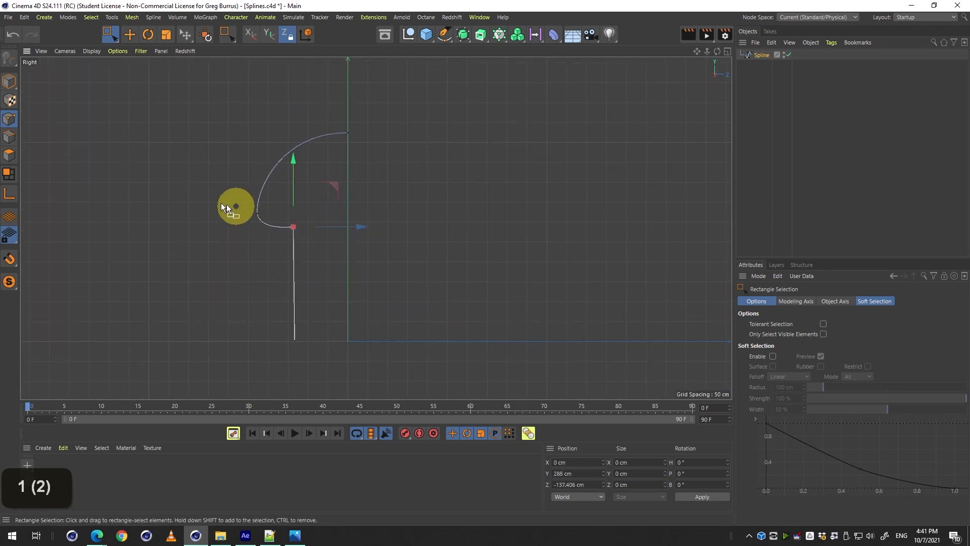
drag(225, 193, 284, 241)
drag(258, 142, 260, 135)
key(1)
drag(405, 204, 383, 208)
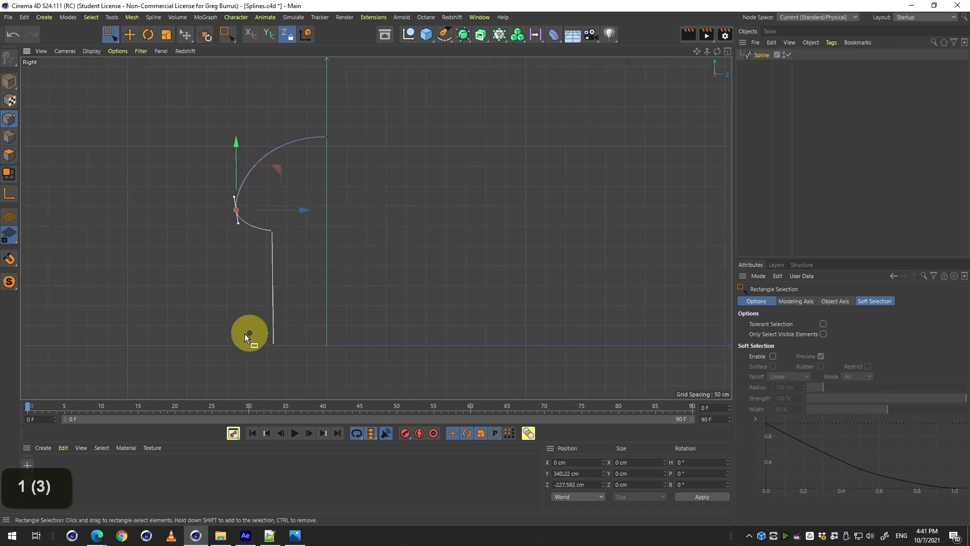
- Extend the profile from the stem's bottom end point to the vertical axis and level the stem's bottom corner at about Y 1 cm
drag(244, 334, 325, 368)
drag(341, 344, 340, 343)
key(2)
mouse_move(281, 349)
mouse_down()
mouse_move(296, 344)
mouse_move(269, 337)
mouse_up()
key(1)
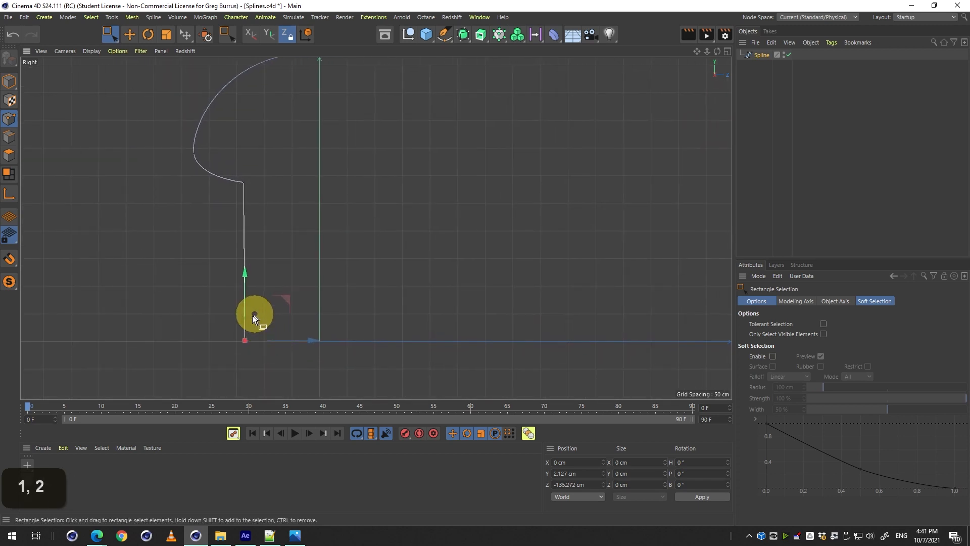
key(k)
key(k)
key(space)
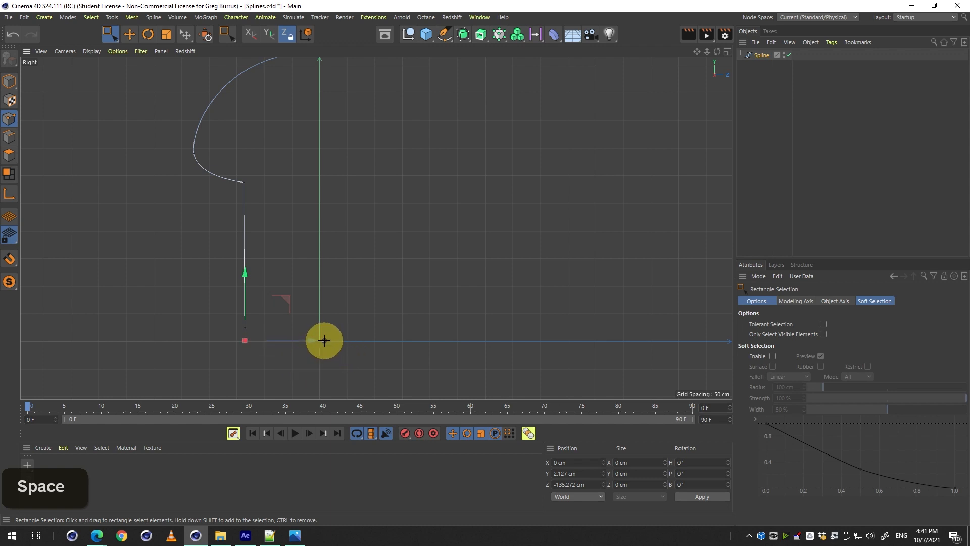
key(ctrl+z)
key(ctrl+z)
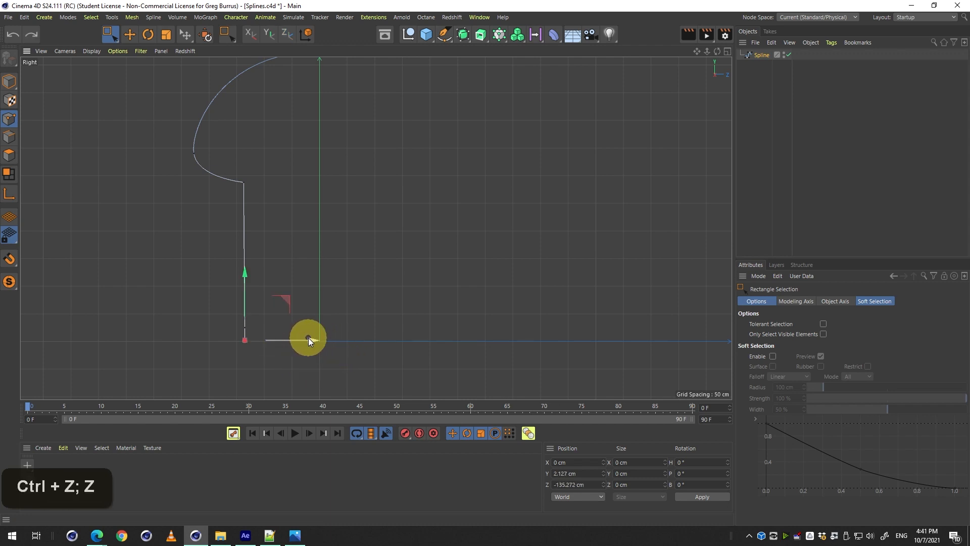
drag(308, 337, 374, 332)
drag(218, 303, 278, 377)
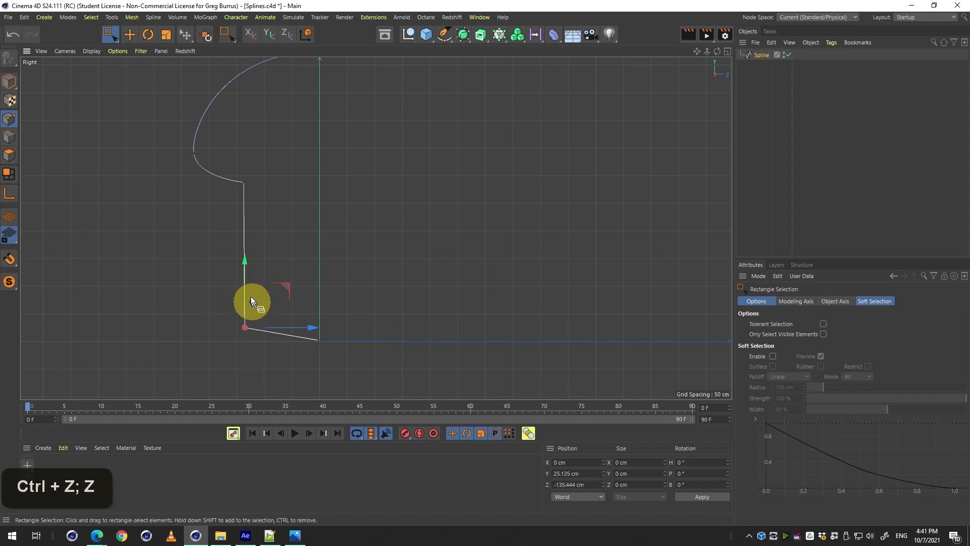
drag(247, 260, 249, 273)
- Maximize the Perspective view and switch to Model mode to show the whole half profile
middle_click(263, 250)
middle_click(223, 141)
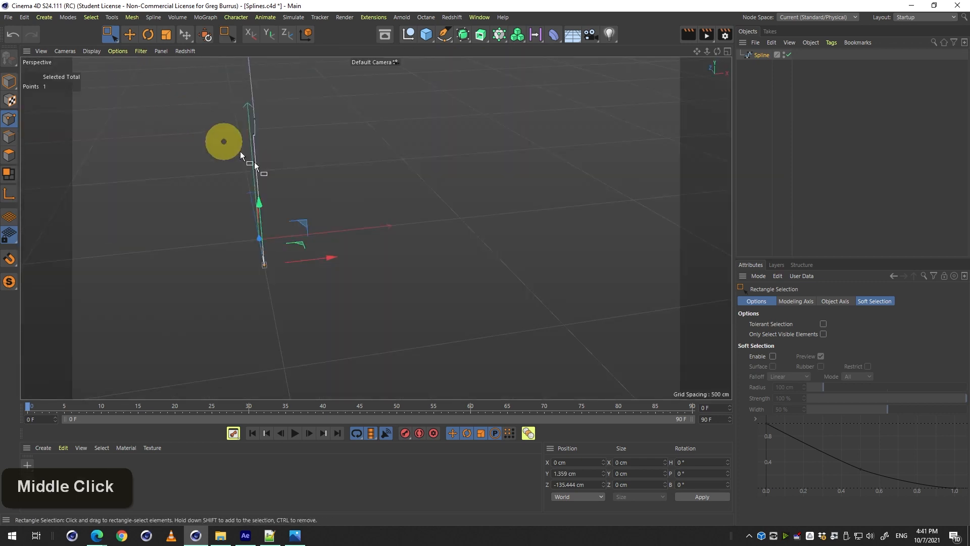
key(3)
drag(249, 162, 417, 256)
key(1)
key(3)
key(2)
key(1)
key(3)
key(1)
key(3)
key(3)
click(8, 81)
key(1)
key(3)
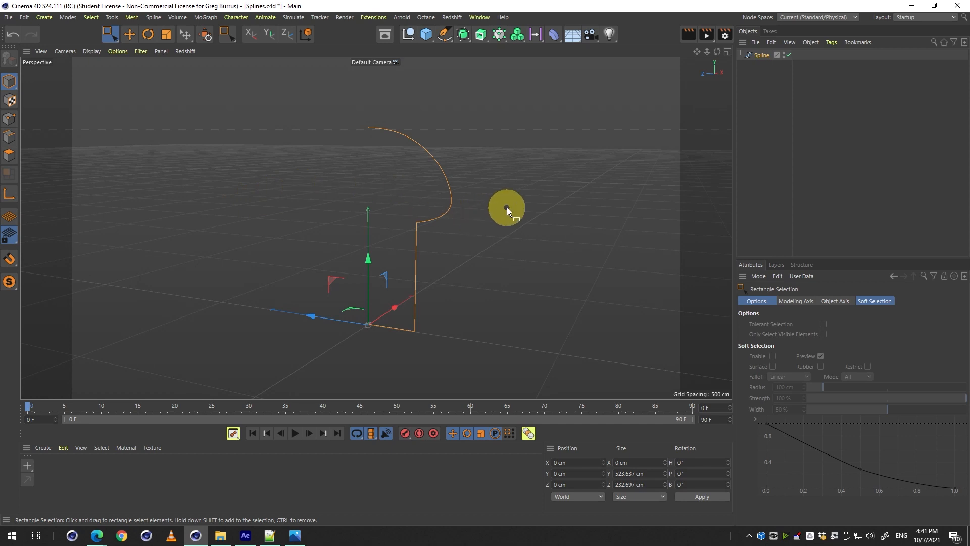
key(1)
drag(504, 193, 461, 199)
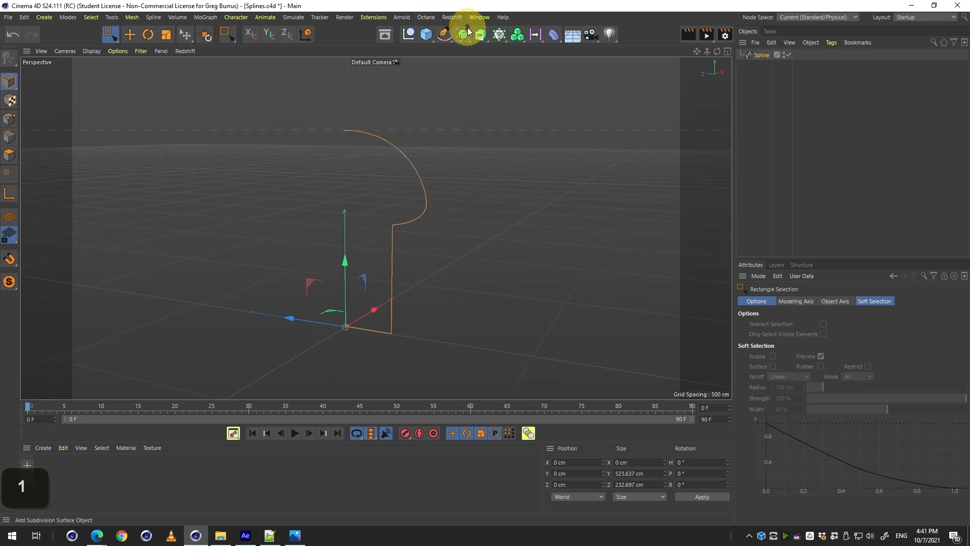
- Add a Symmetry object and make the spline its child
click(465, 32)
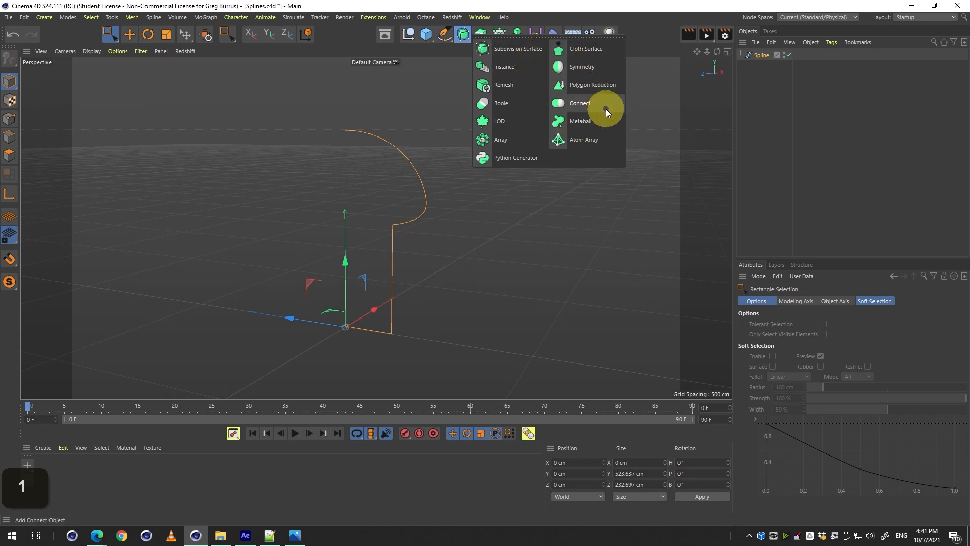
click(600, 68)
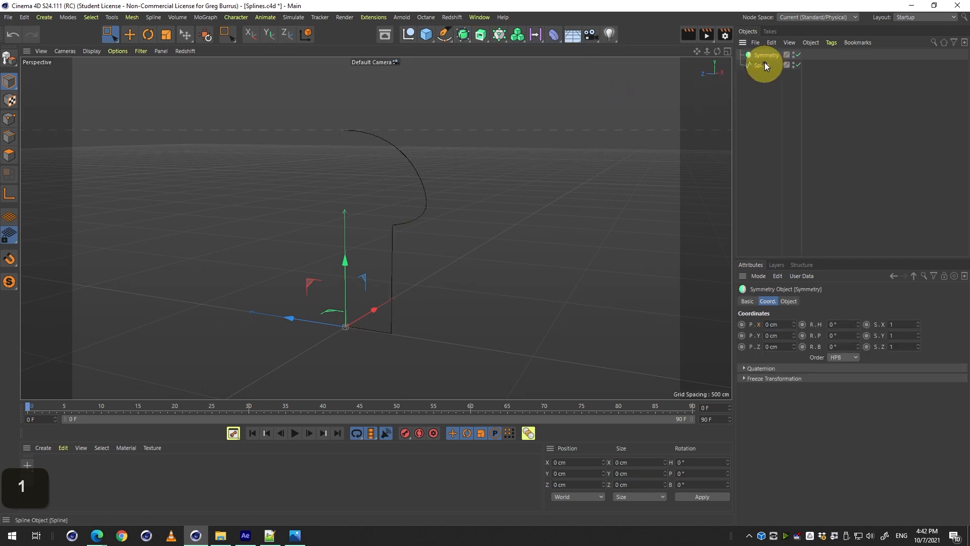
drag(771, 53, 771, 54)
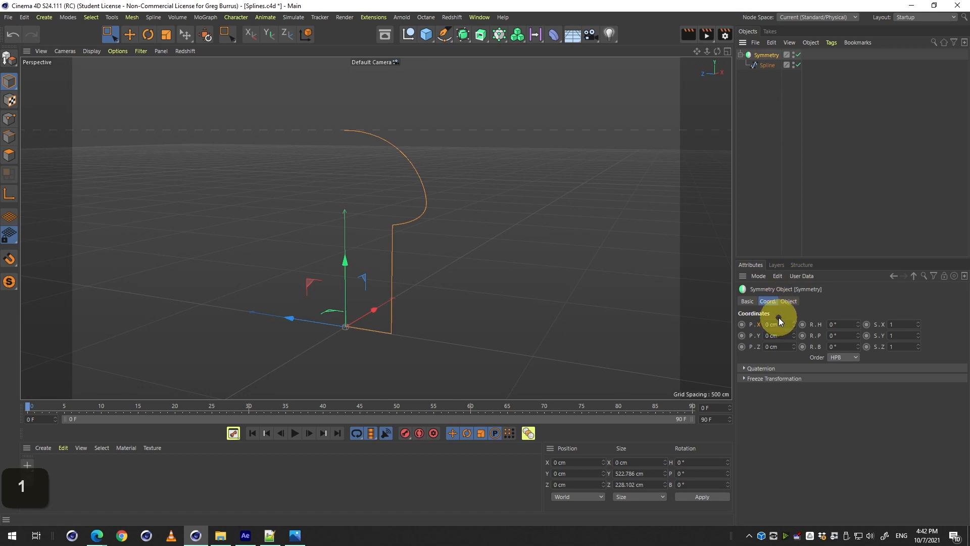
- Set the Symmetry object's mirror plane to XY so the half profile is mirrored into a full mushroom outline
click(790, 302)
scroll(814, 326, down, 1)
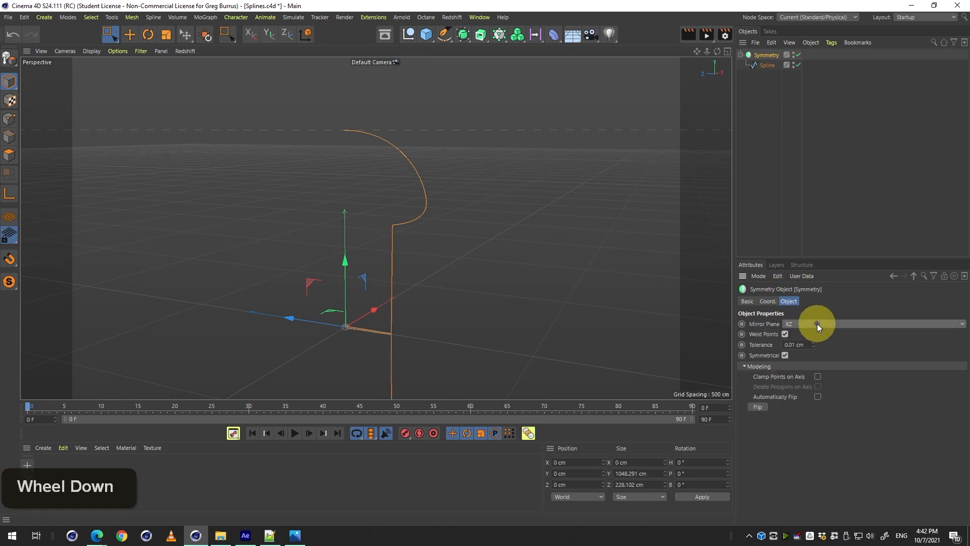
scroll(817, 323, up, 1)
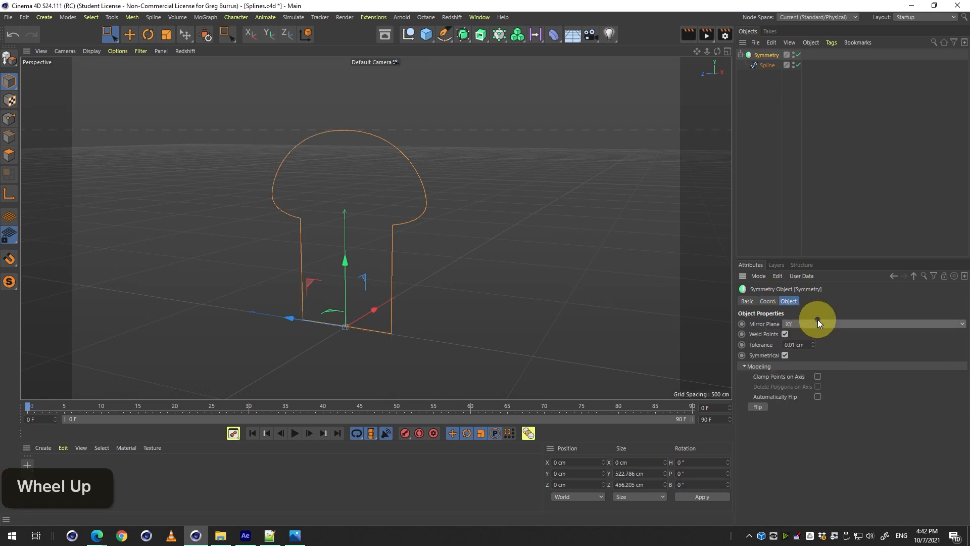
scroll(818, 322, down, 1)
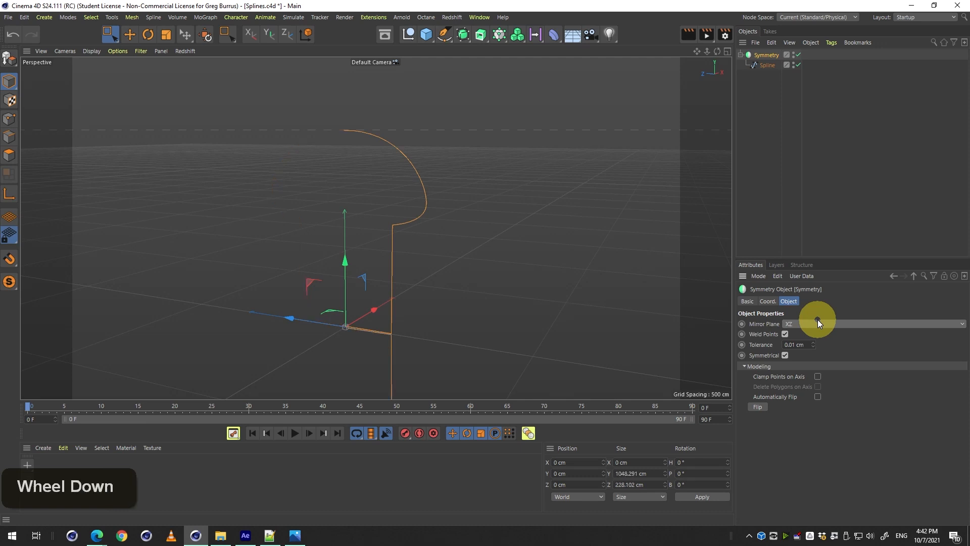
scroll(817, 322, up, 1)
scroll(817, 320, down, 1)
scroll(818, 320, up, 1)
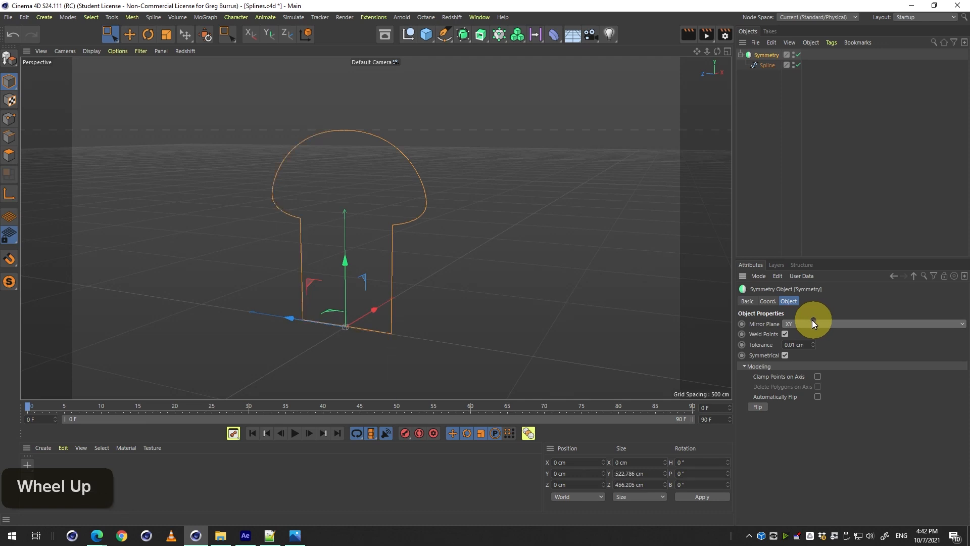
- Try adding an Extrude object as the parent of the Symmetry object and undo it
key(3)
drag(376, 228, 608, 145)
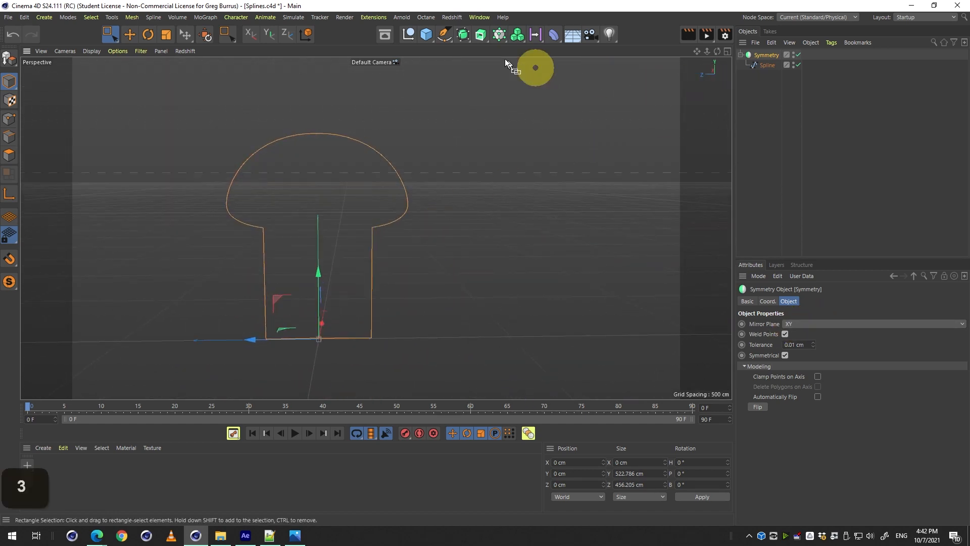
alt+click(480, 34)
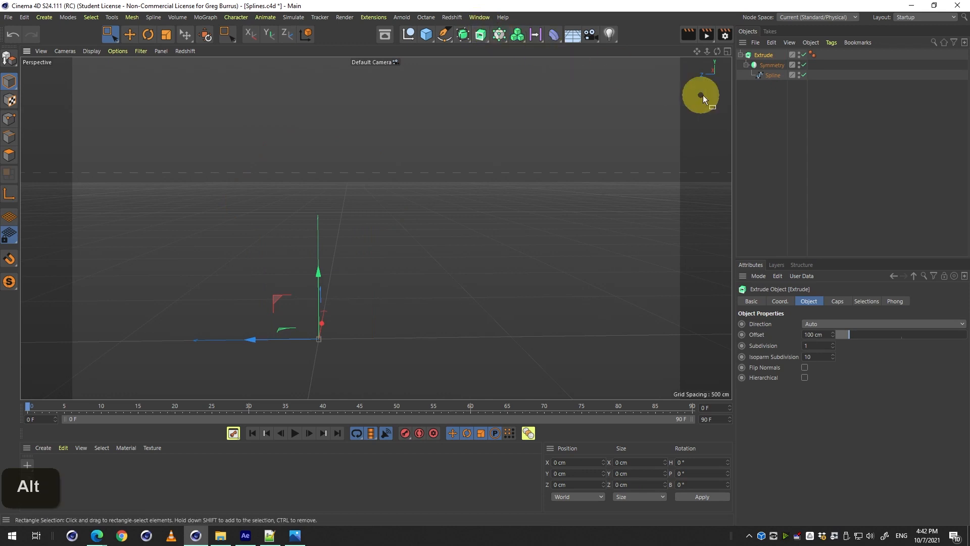
alt+drag(702, 96, 480, 184)
key(1)
key(ctrl+z)
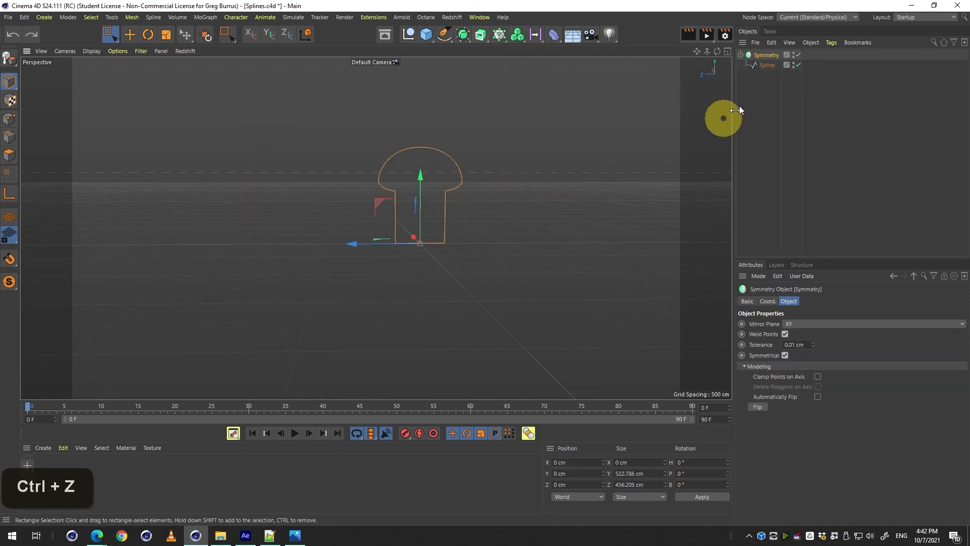
- Add a new Extrude object and place the Symmetry object inside it
alt+click(481, 35)
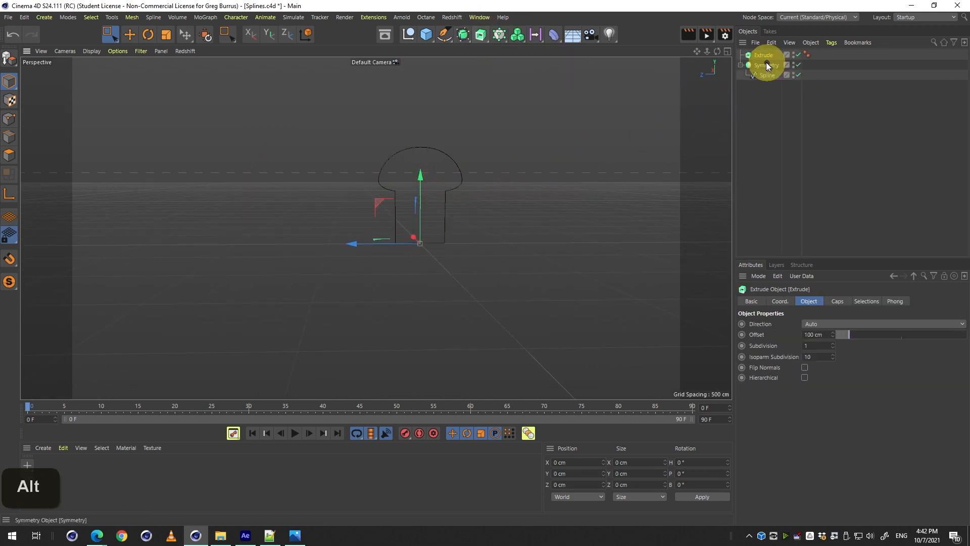
drag(765, 64, 765, 55)
key(2)
drag(578, 166, 303, 213)
key(1)
key(3)
key(2)
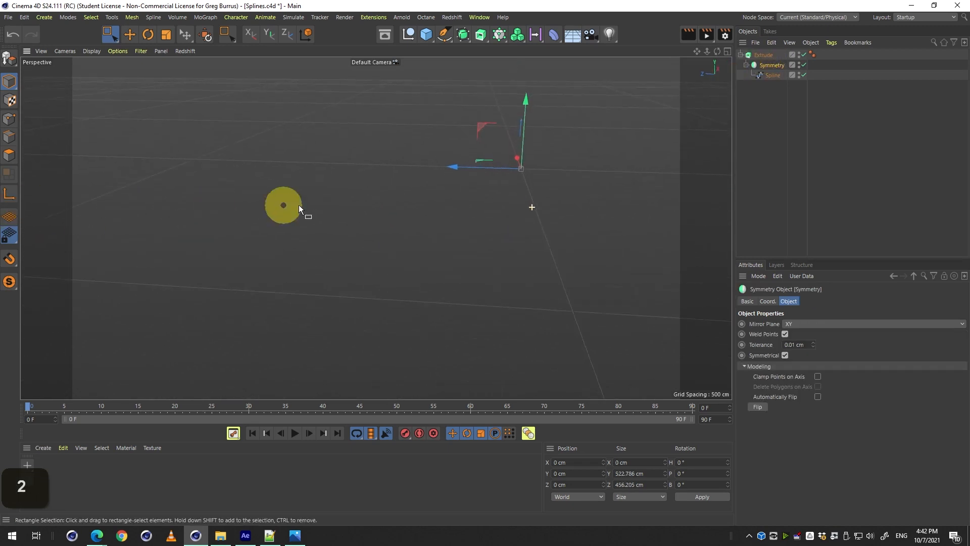
- Frame the Extrude object in the Perspective view and try its Hierarchical option on and off
click(759, 53)
key(s)
middle_click(456, 172)
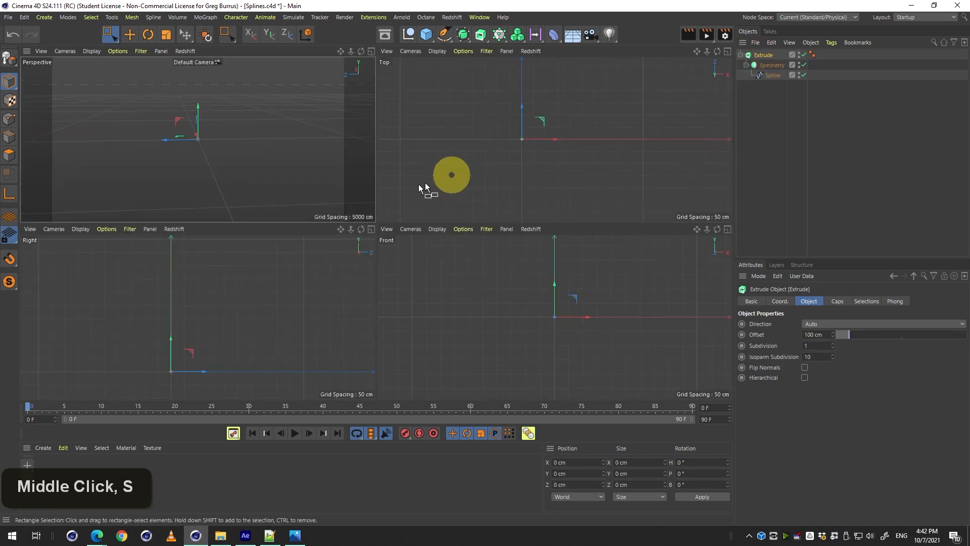
middle_click(267, 161)
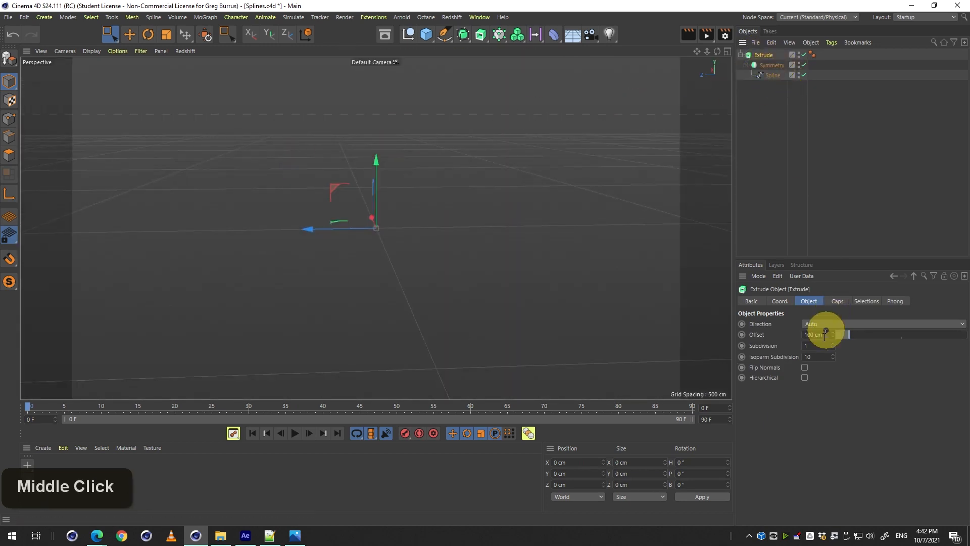
click(805, 378)
click(804, 379)
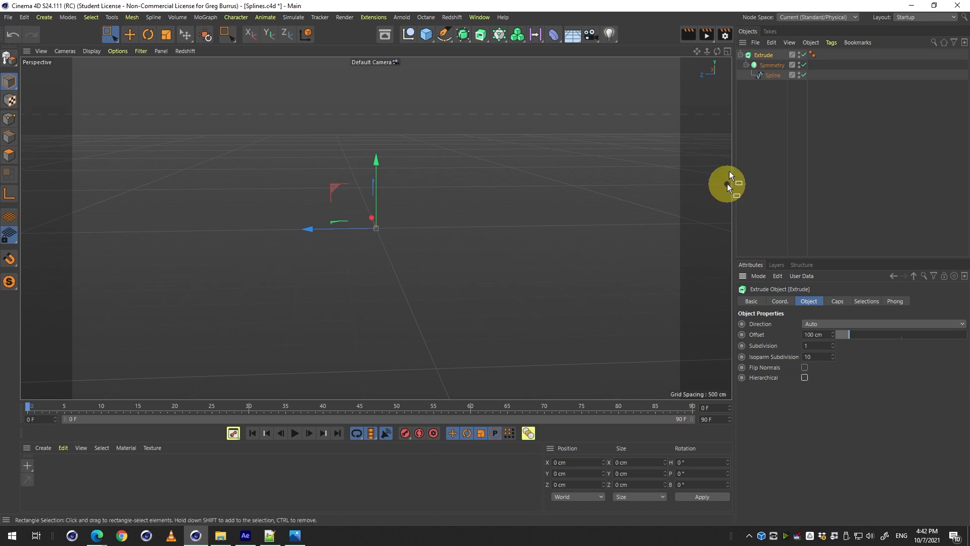
key(2)
drag(370, 164, 397, 170)
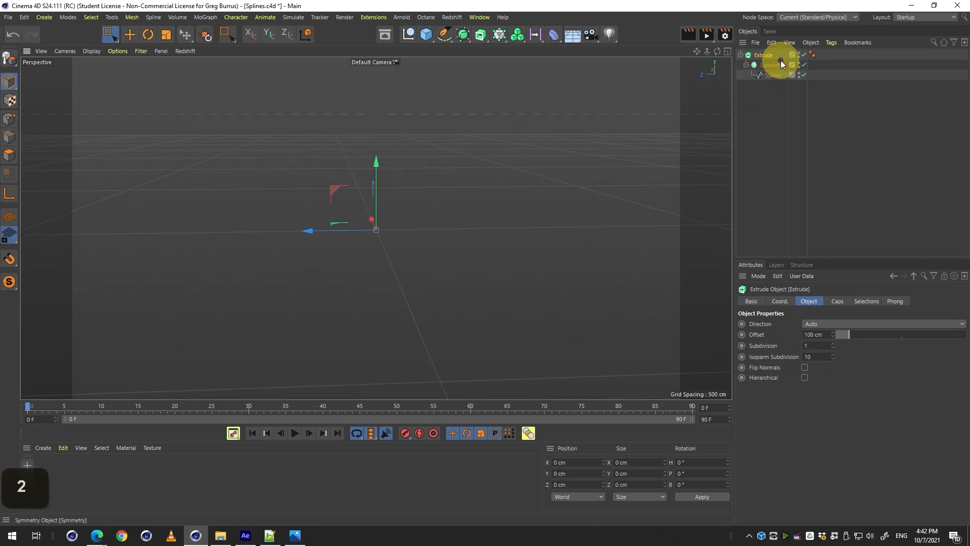
- Take the Symmetry object out of the Extrude object and delete the Extrude
drag(779, 105, 777, 101)
click(766, 56)
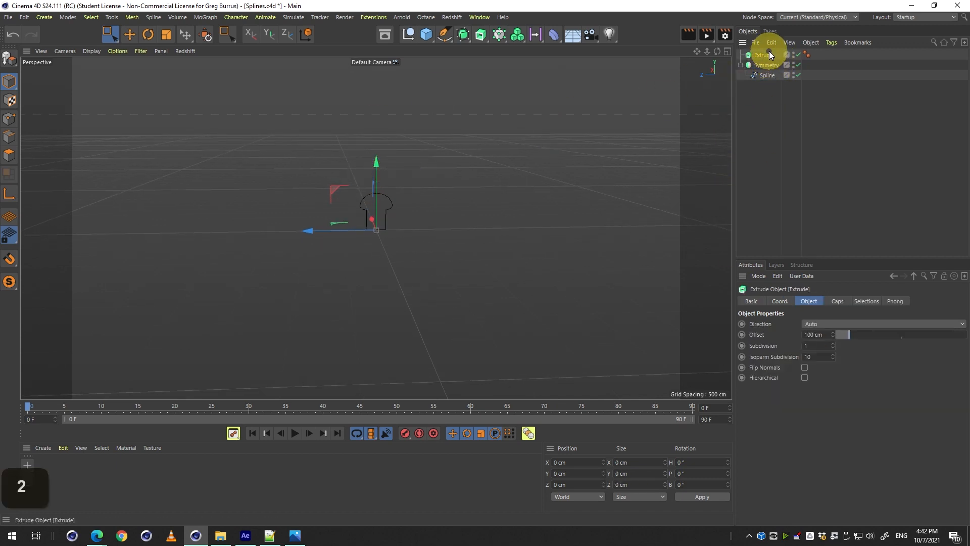
key(Delete)
- Make the Symmetry object editable and enable Close Spline on its child spline
click(767, 55)
key(2)
drag(467, 139, 965, 175)
key(1)
drag(534, 222, 591, 132)
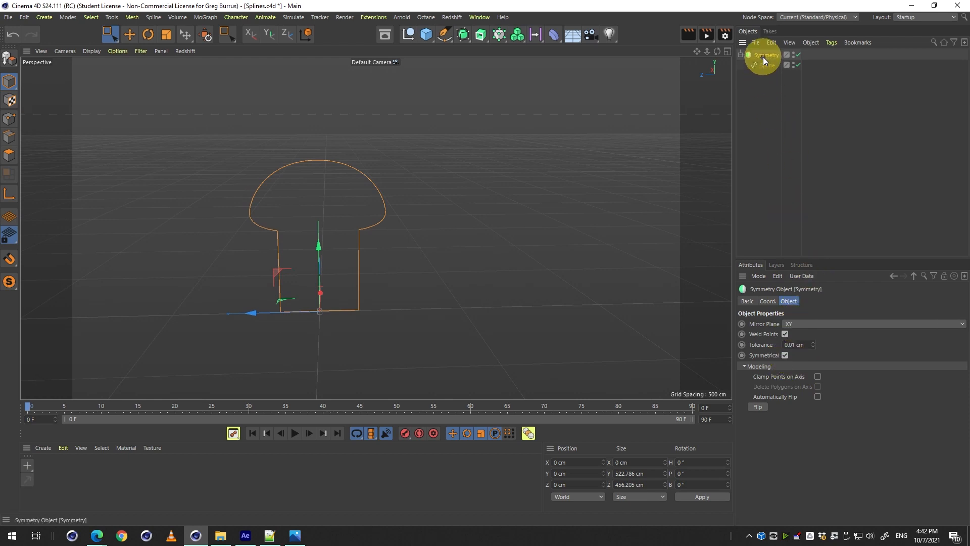
key(c)
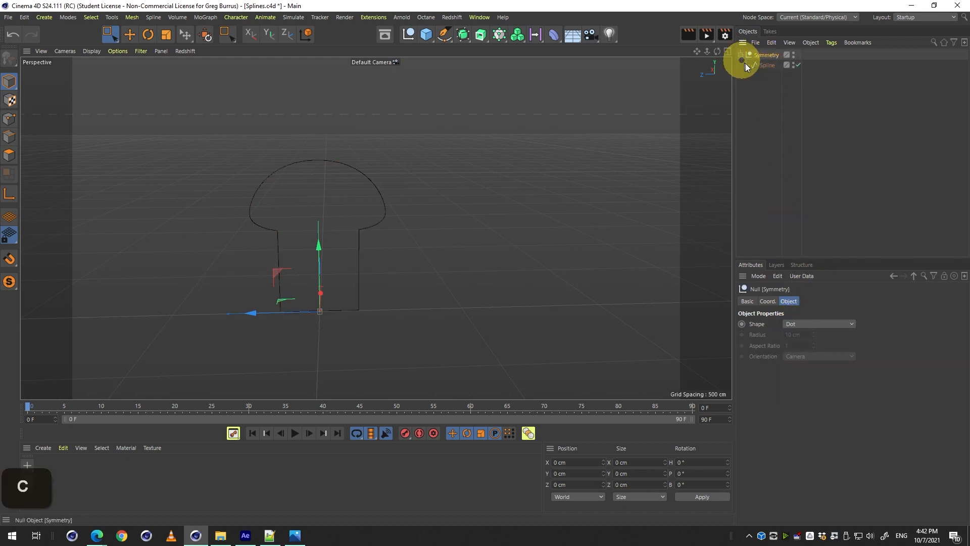
click(758, 65)
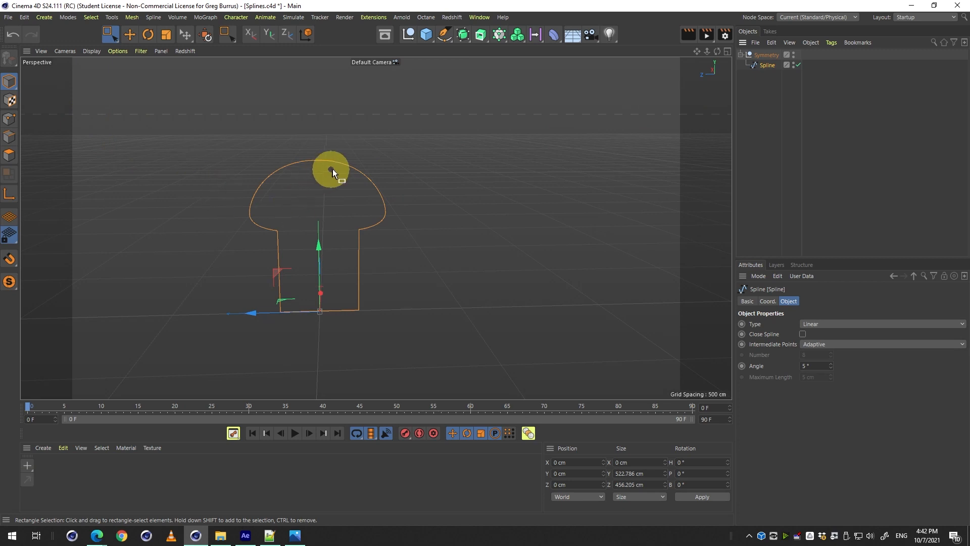
click(803, 334)
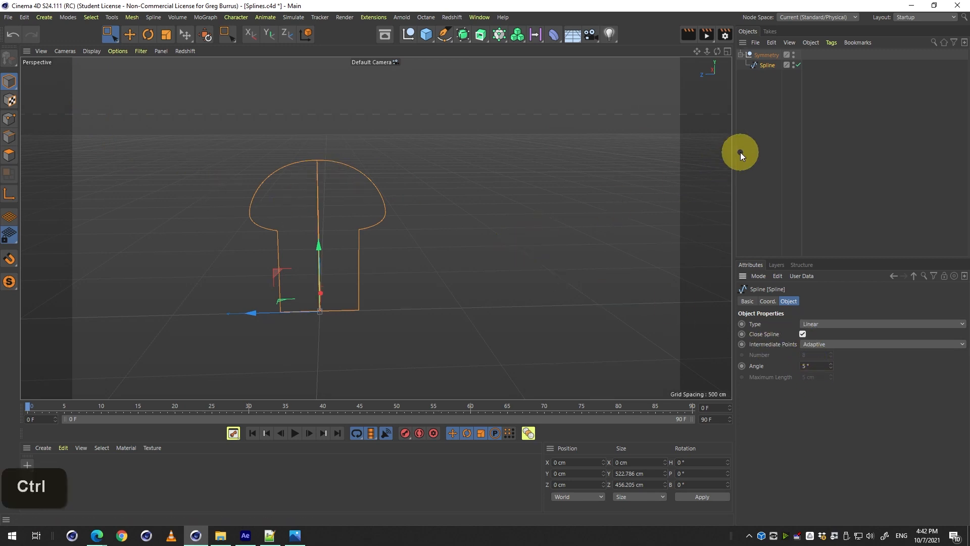
- Undo closing the spline, converting the Symmetry object and deleting the Extrude object
key(ctrl+z)
key(ctrl+z)
key(ctrl+z)
key(ctrl+z)
key(ctrl+z)
key(ctrl+z)
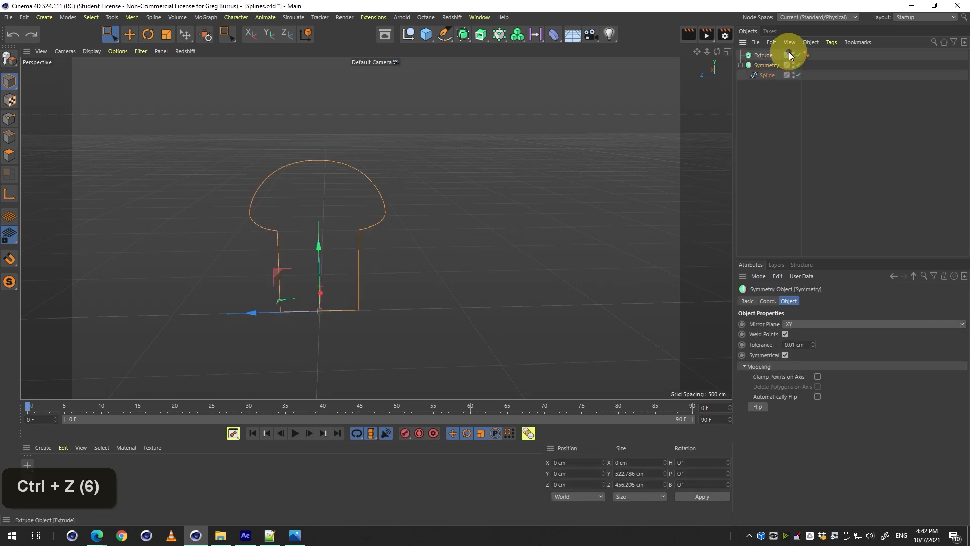
- Delete the Symmetry and Extrude objects, keeping only the half-mushroom spline
double_click(767, 74)
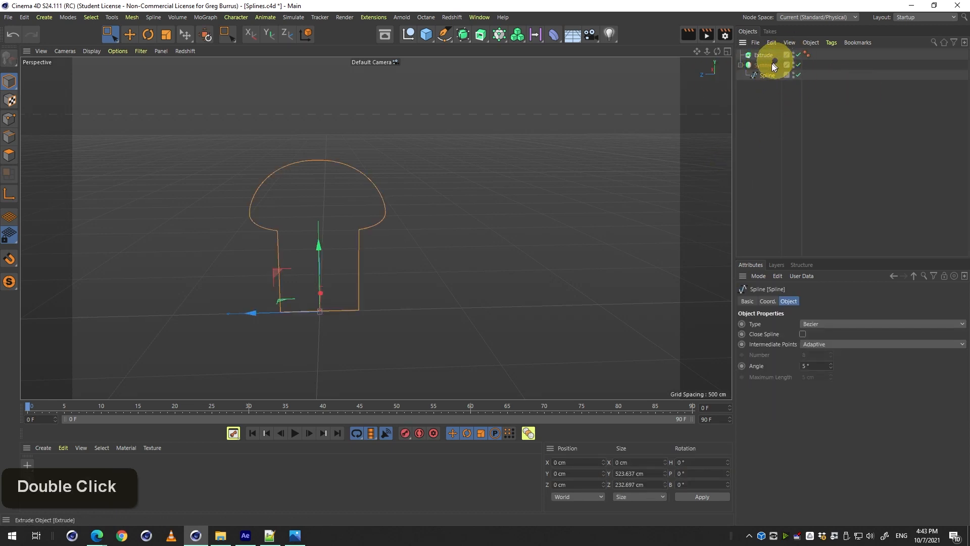
click(772, 64)
key(2)
drag(361, 207, 413, 205)
key(1)
drag(631, 198, 610, 206)
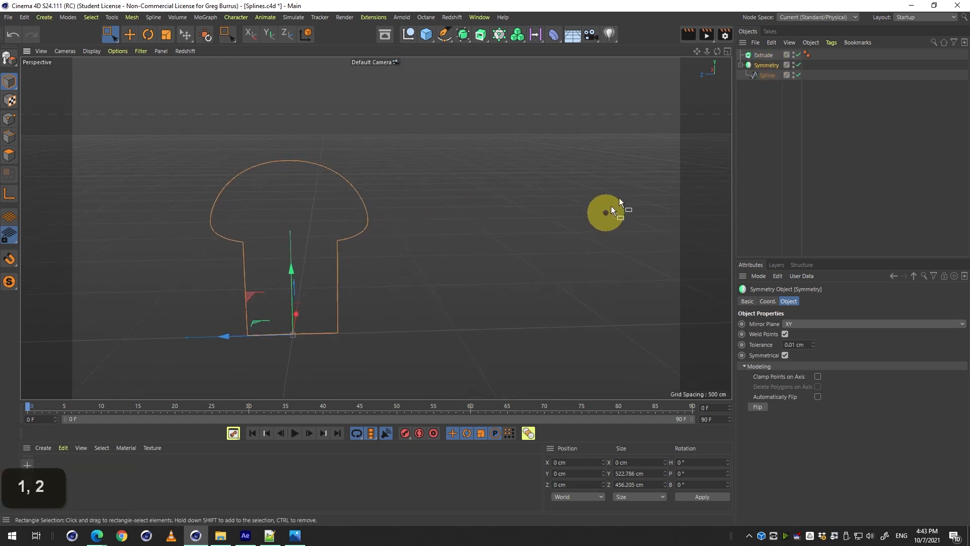
click(759, 76)
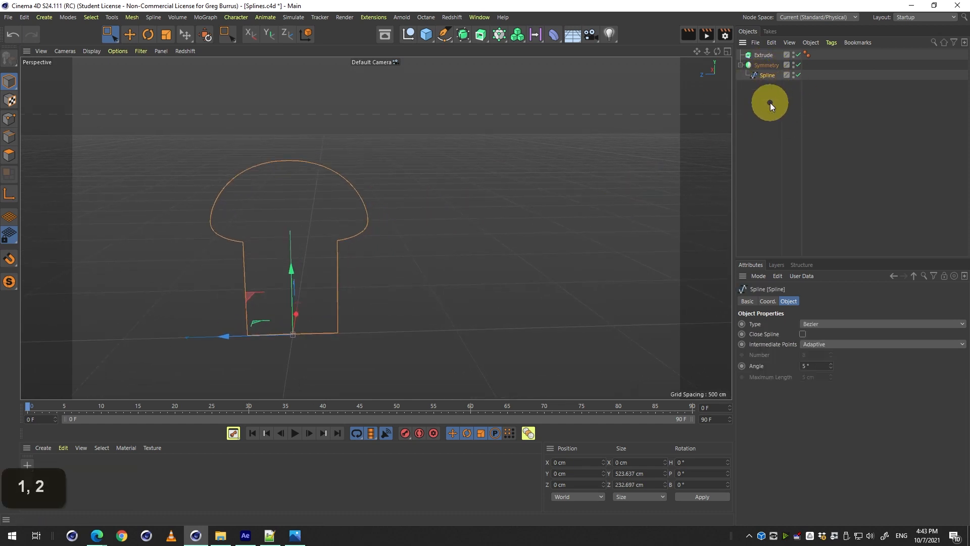
click(768, 63)
key(Delete)
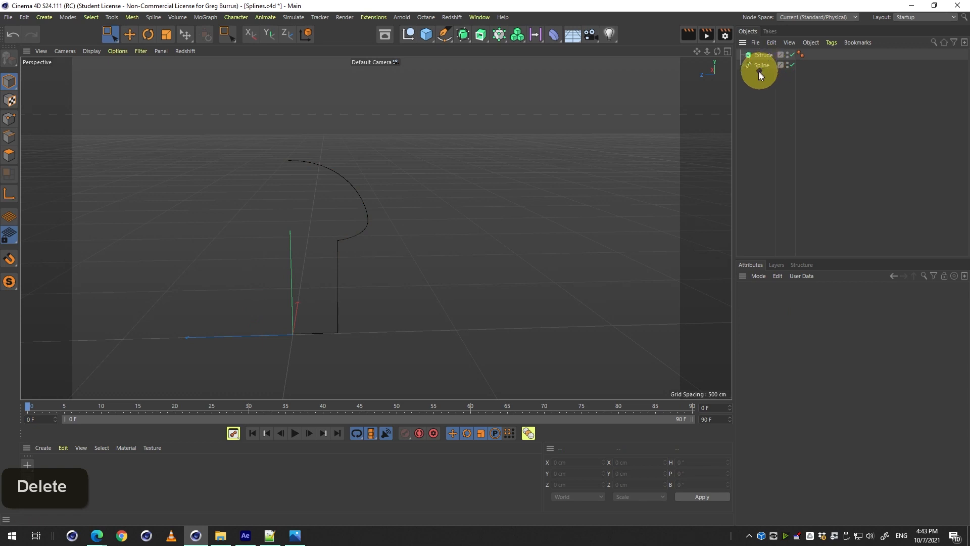
double_click(763, 55)
key(Delete)
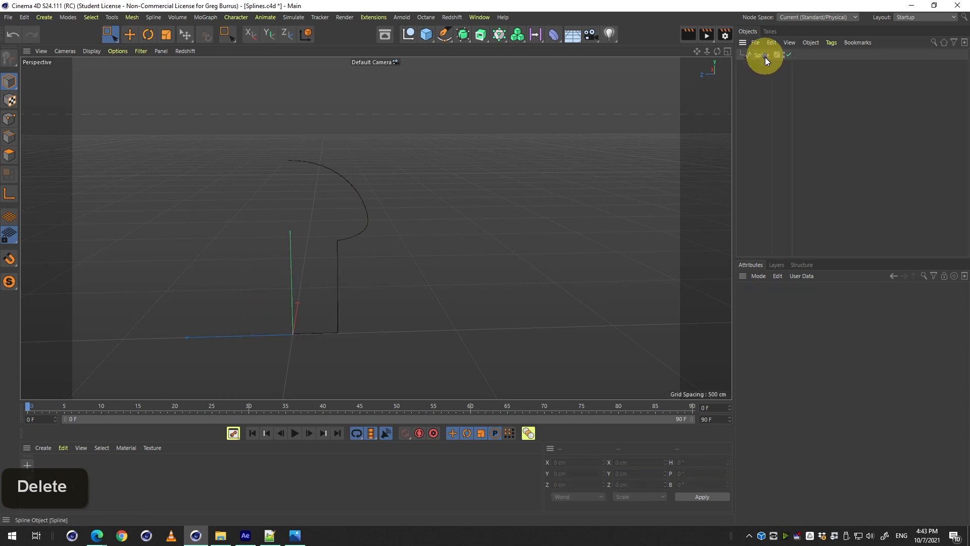
- Duplicate the half-mushroom spline and offset the copy about 188 cm along the Z axis
double_click(761, 55)
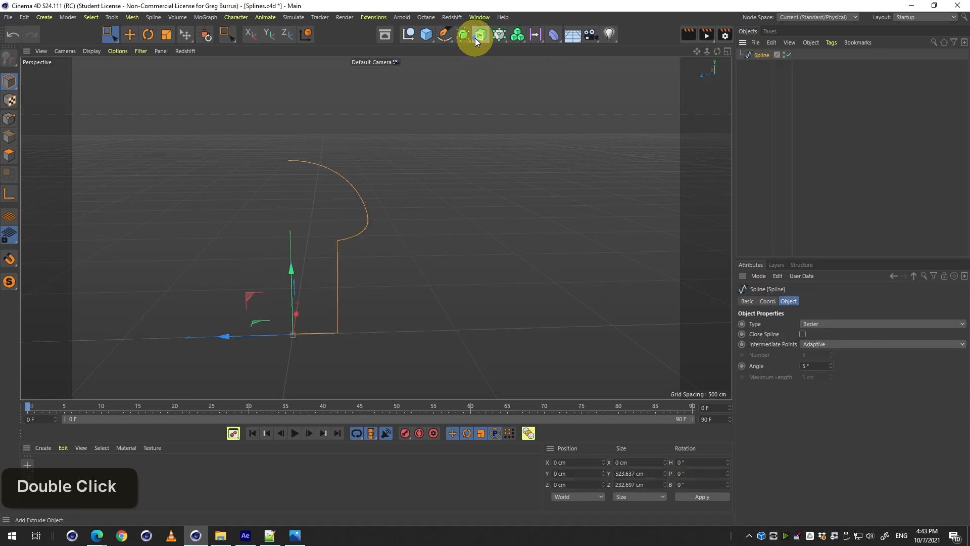
drag(478, 36, 488, 67)
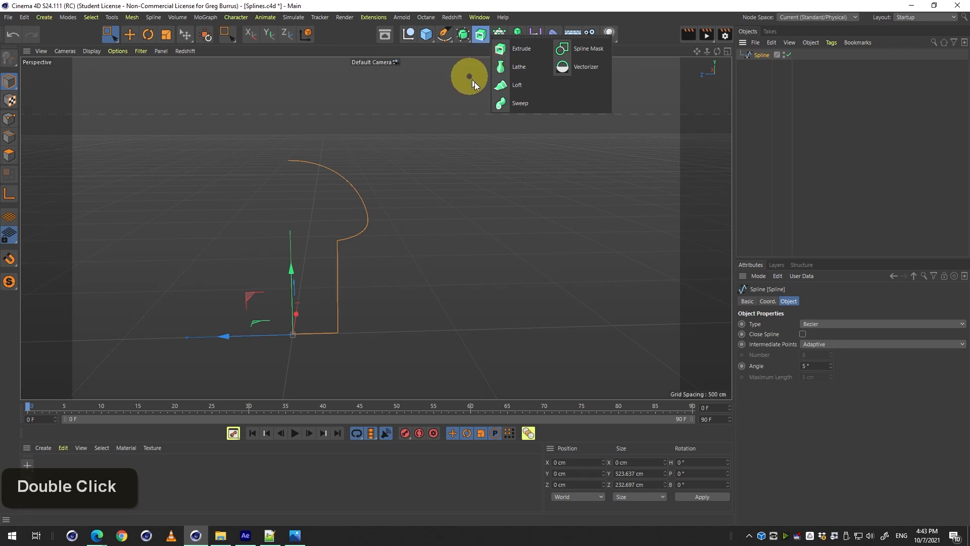
click(507, 104)
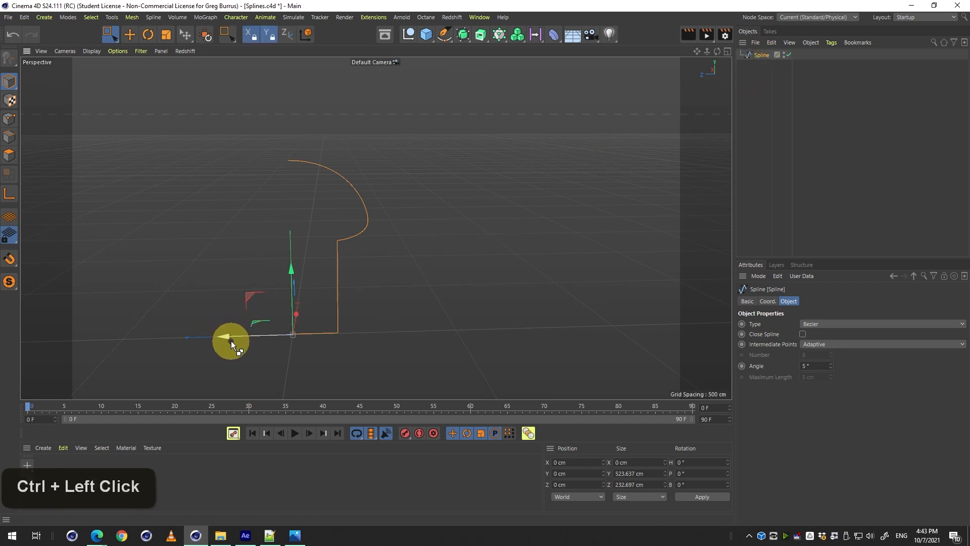
ctrl+drag(230, 338, 168, 345)
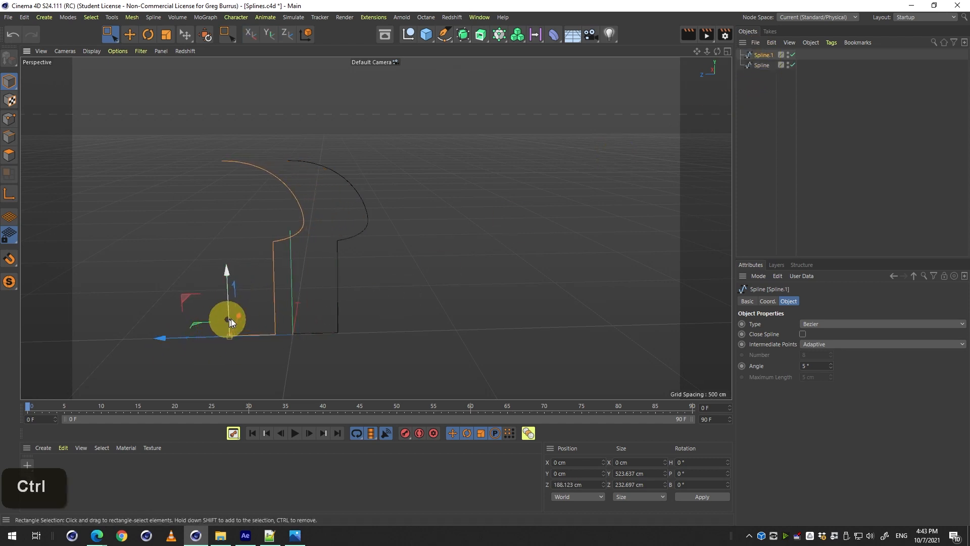
- Mirror the duplicated spline by setting its Z scale to -1 and clear the selection
click(768, 301)
click(912, 326)
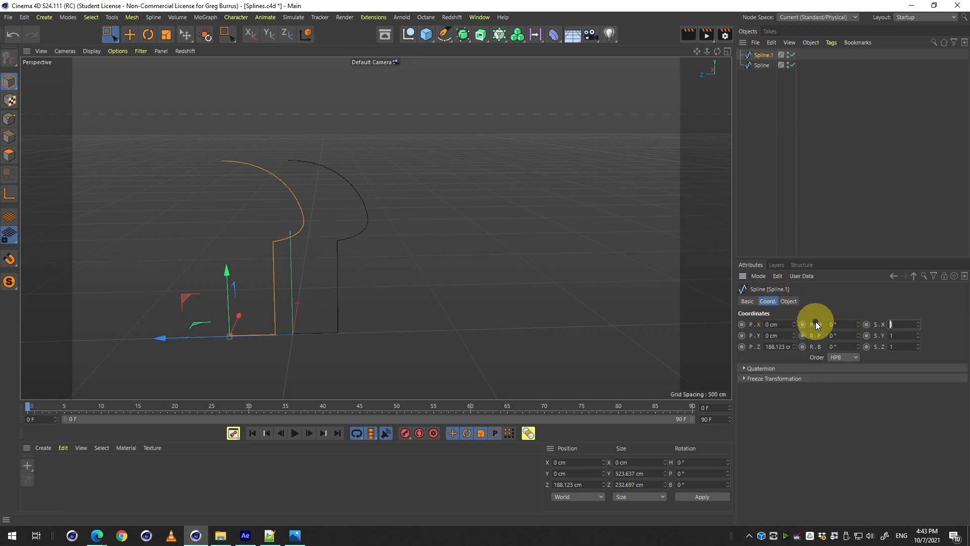
key(Tab)
key(Tab)
text(-1)
key(Return)
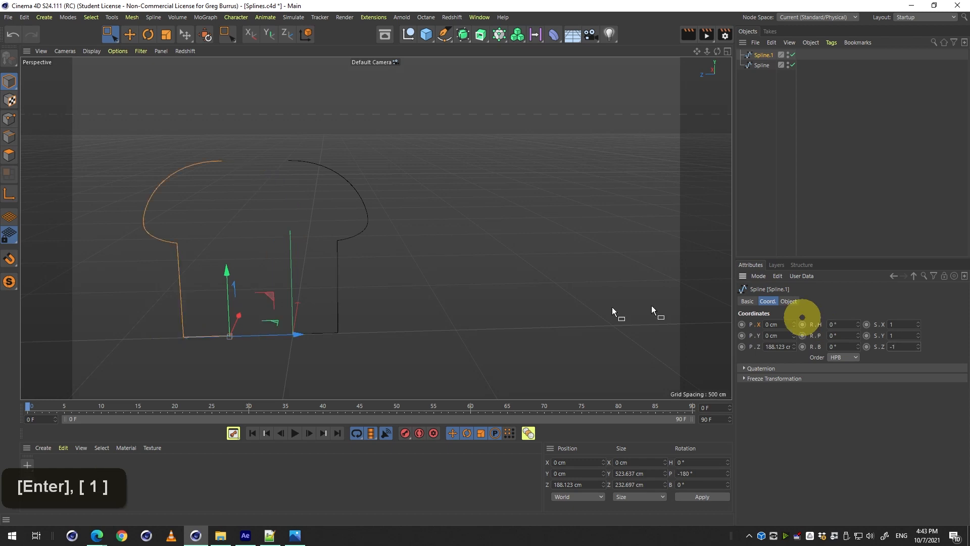
click(308, 343)
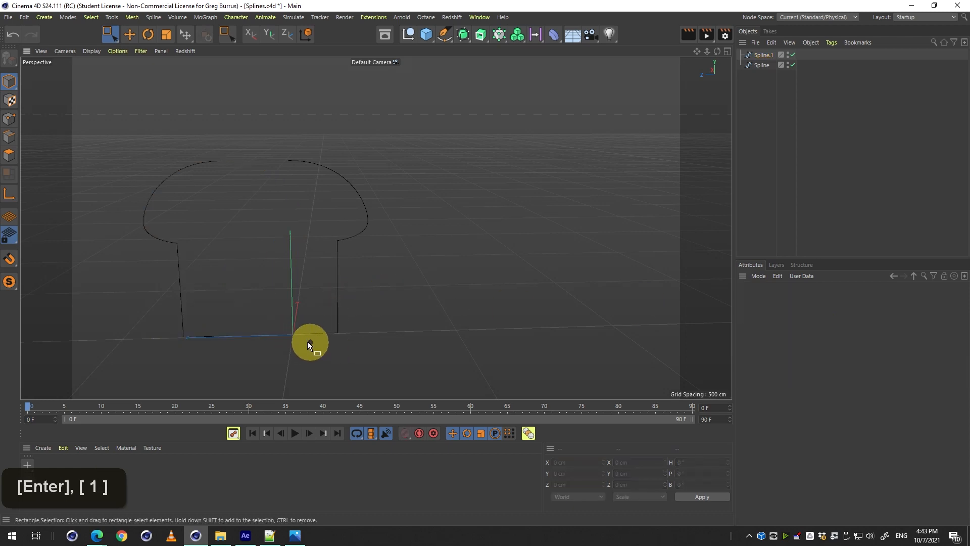
- Undo the last change and slide the mirrored half-spline along Z to about 3.75 cm, up against the original half
key(ctrl+z)
drag(292, 331, 351, 337)
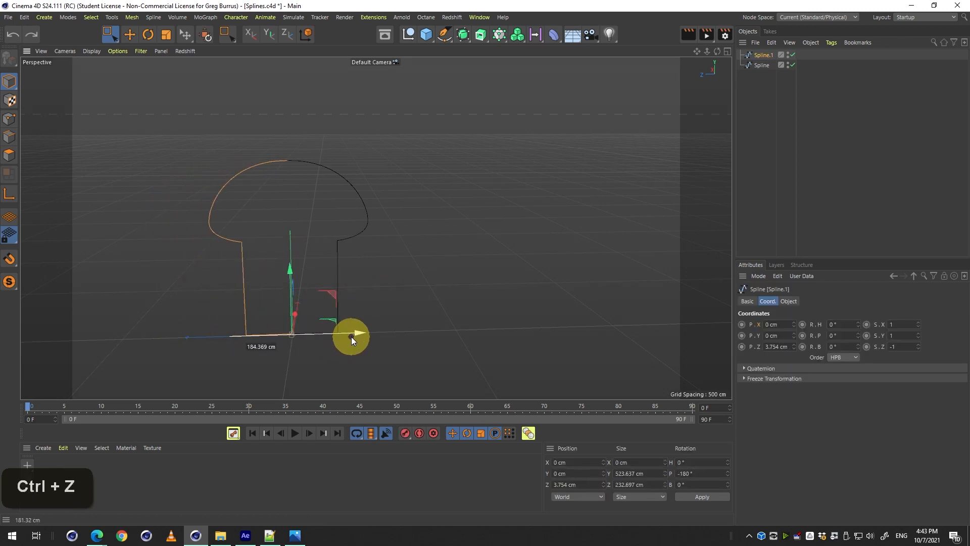
- Examine how closely the two spline halves meet at the top of the mushroom cap in the Right view
middle_click(351, 336)
middle_click(251, 320)
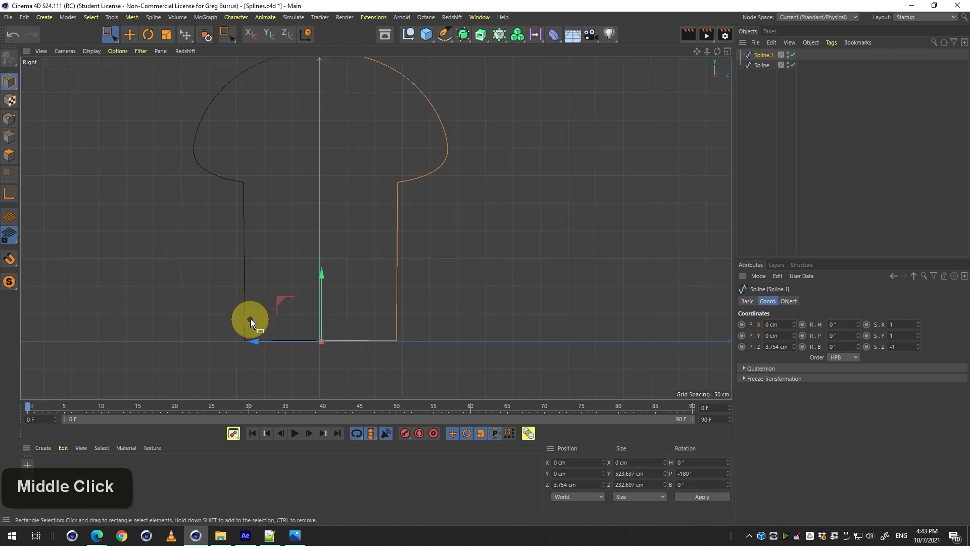
key(2)
drag(377, 288, 662, 117)
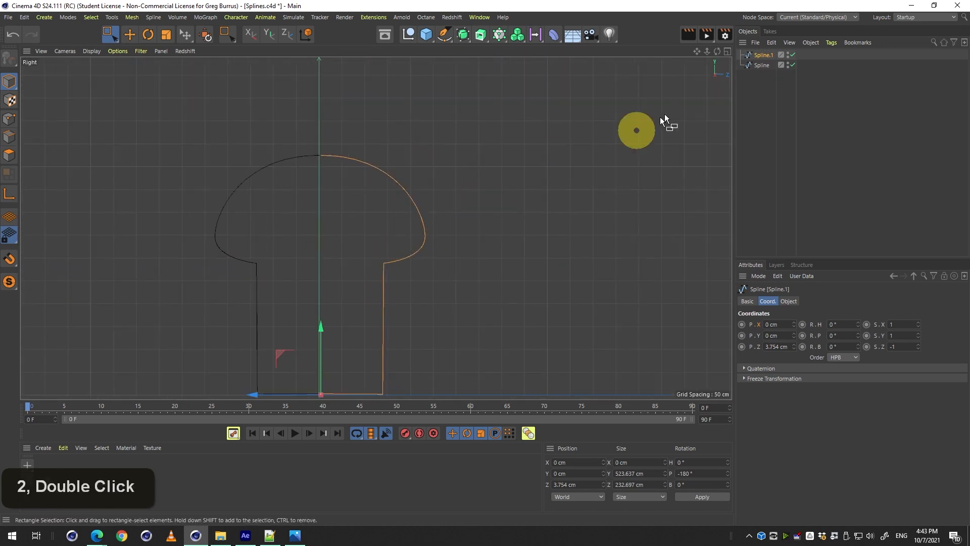
key(2)
drag(356, 175, 359, 298)
key(1)
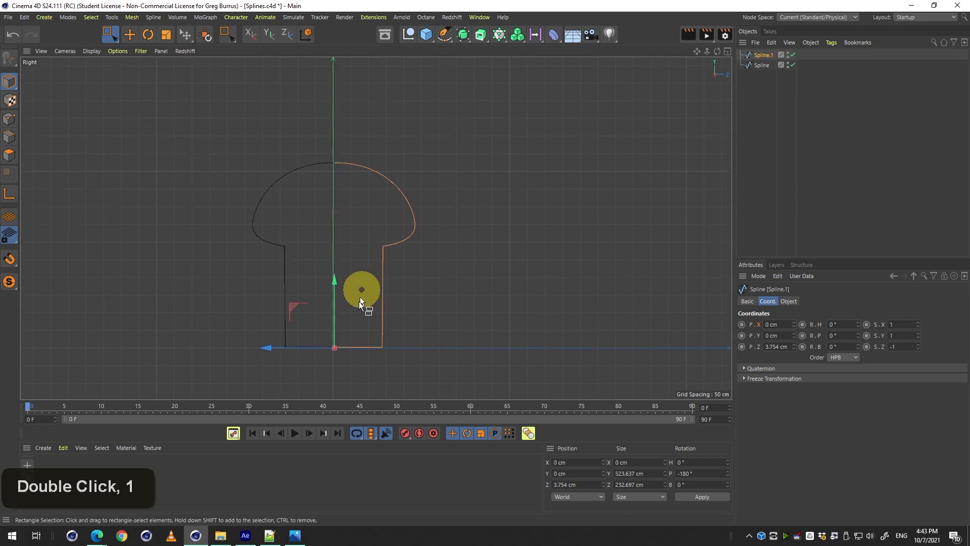
key(2)
drag(339, 189, 369, 187)
key(1)
key(2)
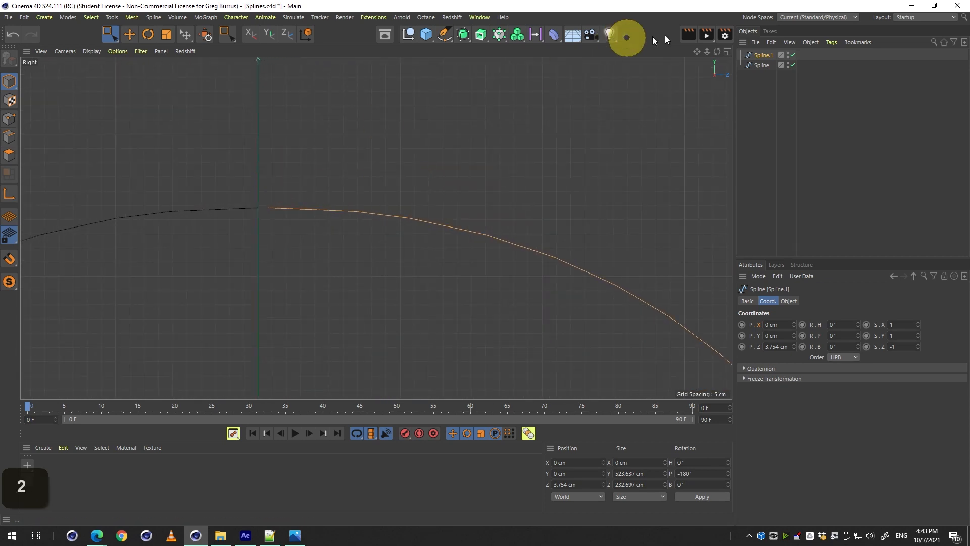
- Merge the two half-splines into a single spline object with Connect Objects + Delete
shift+click(761, 66)
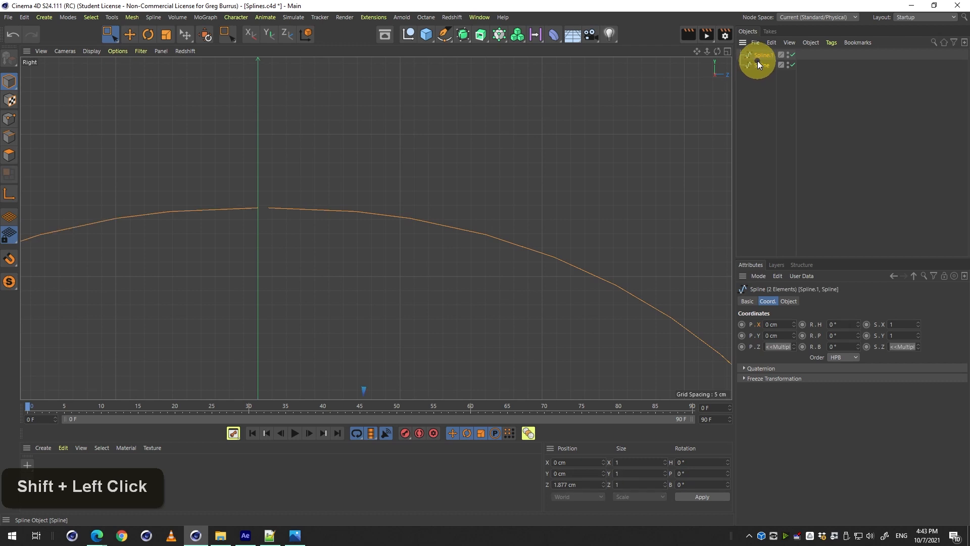
right_click(757, 60)
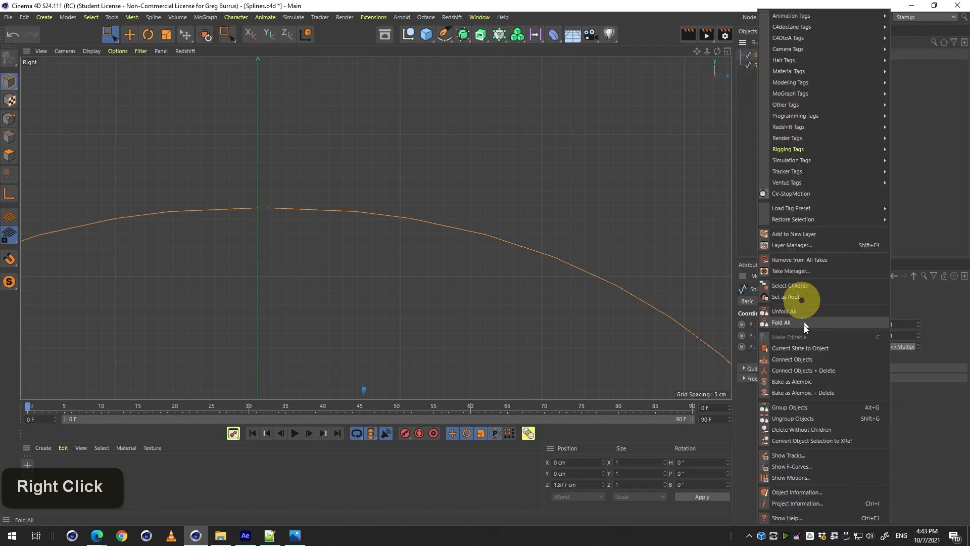
click(810, 371)
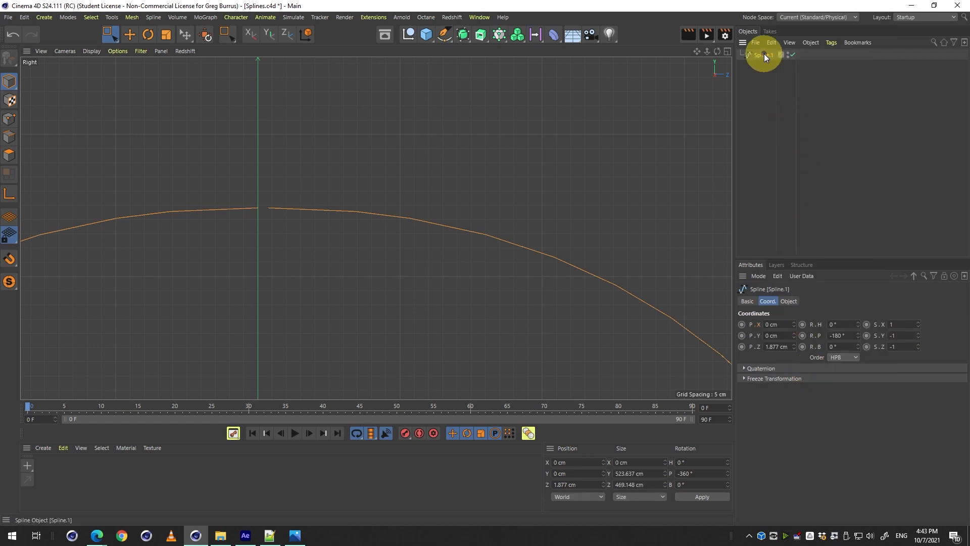
- Switch to point editing and select the two end points at the cap's top seam
click(8, 126)
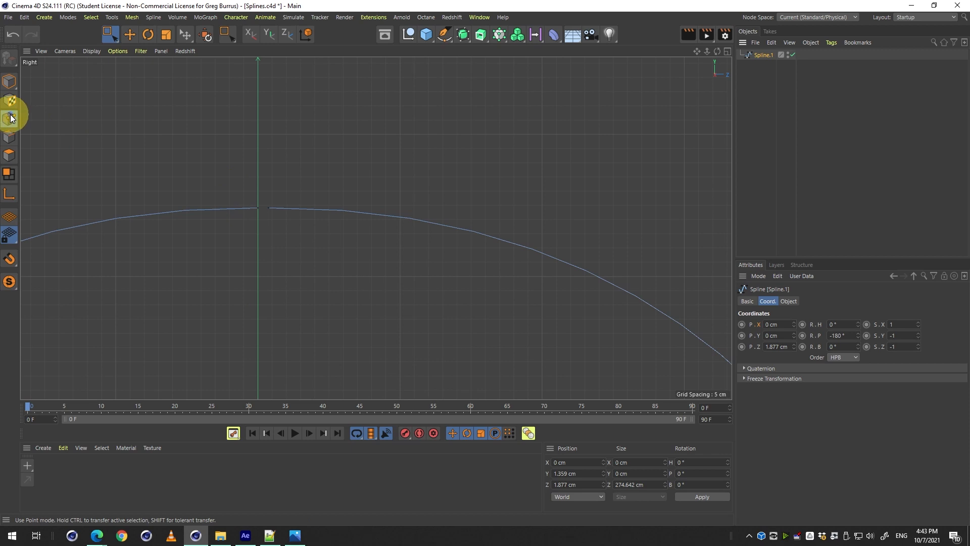
click(325, 237)
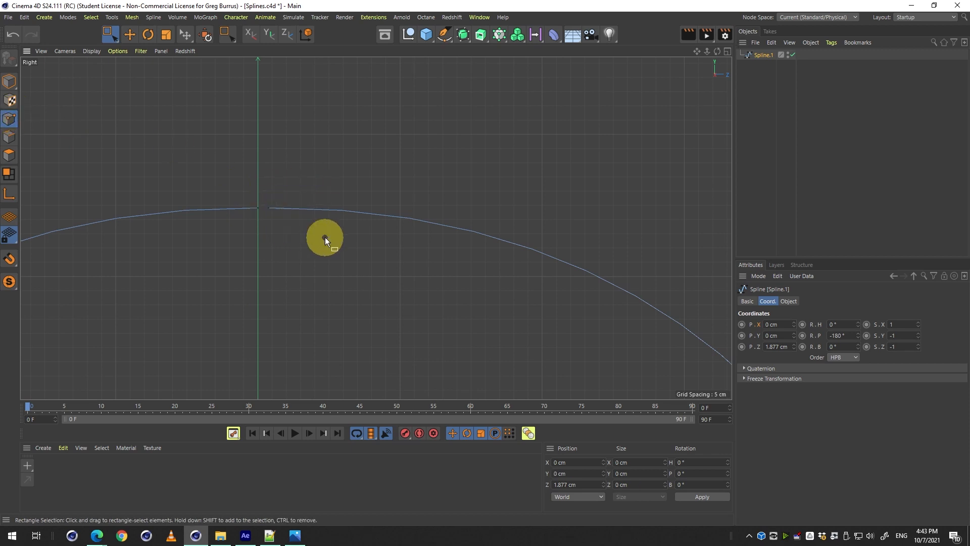
click(258, 208)
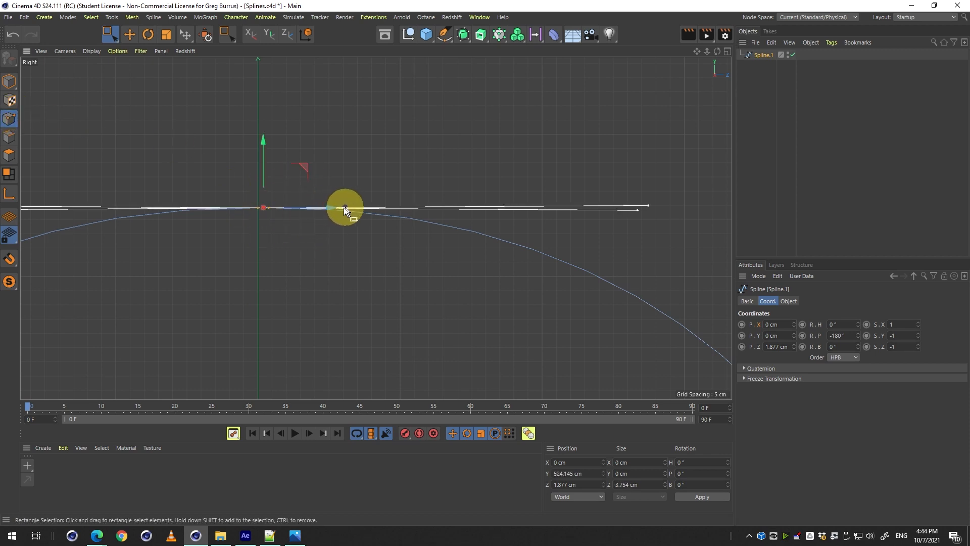
- Try raising only one of the end points at the top seam to about Y 548.5 cm, and undo the move
drag(304, 183, 262, 221)
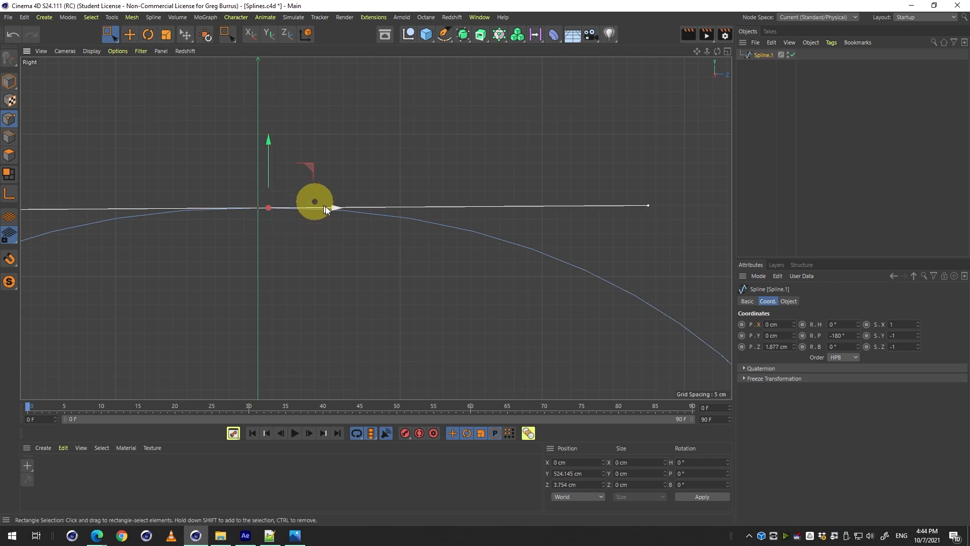
drag(266, 144, 272, 74)
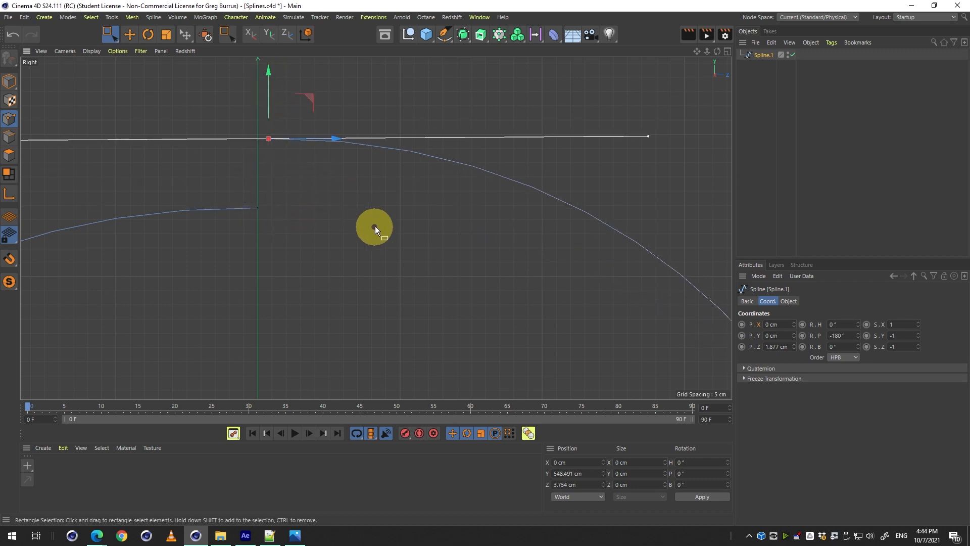
key(ctrl+z)
key(ctrl+z)
- Select both end points at the cap's top and connect them with Join Segment
scroll(329, 232, down, 3)
drag(216, 165, 371, 260)
key(2)
drag(277, 210, 431, 302)
right_click(425, 265)
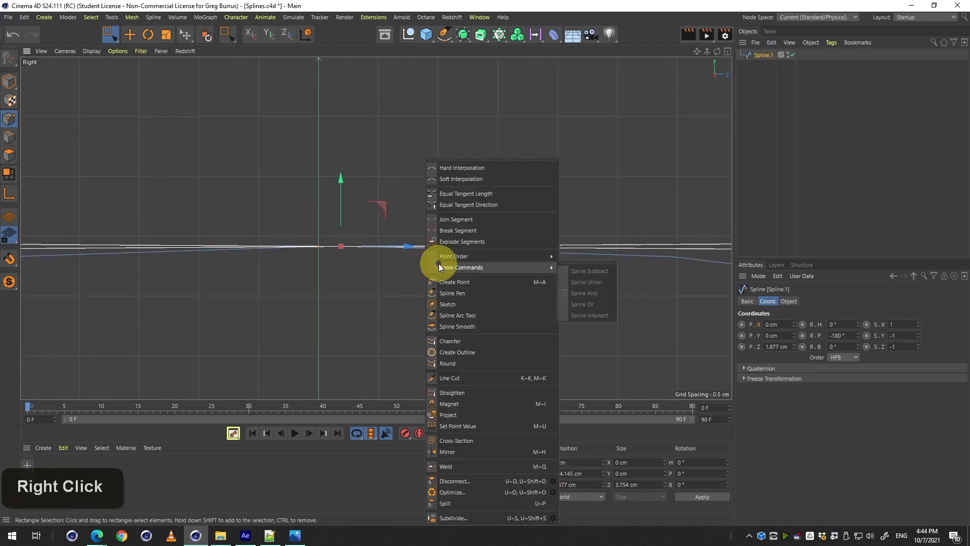
click(472, 220)
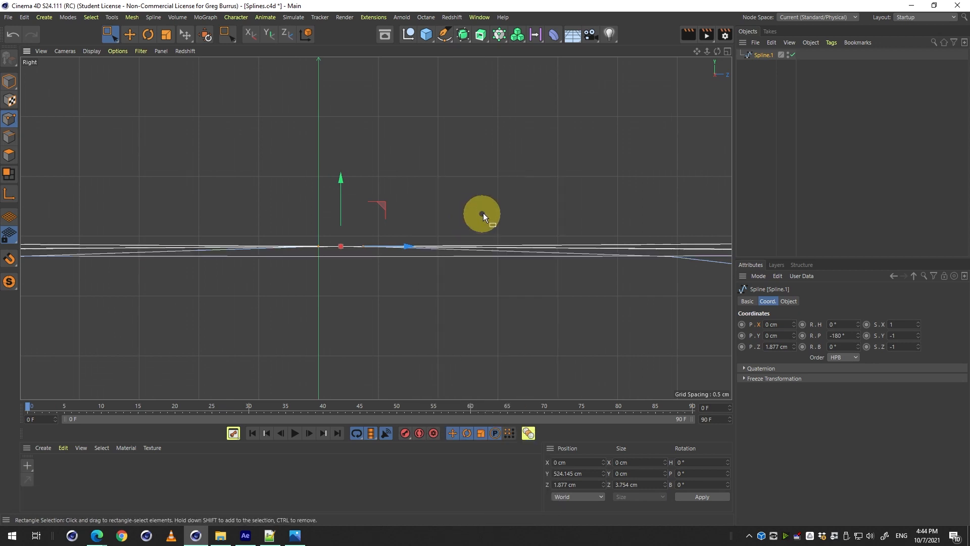
- Examine the joined seam at the cap's top in the Right and Perspective views
key(2)
drag(483, 213, 279, 228)
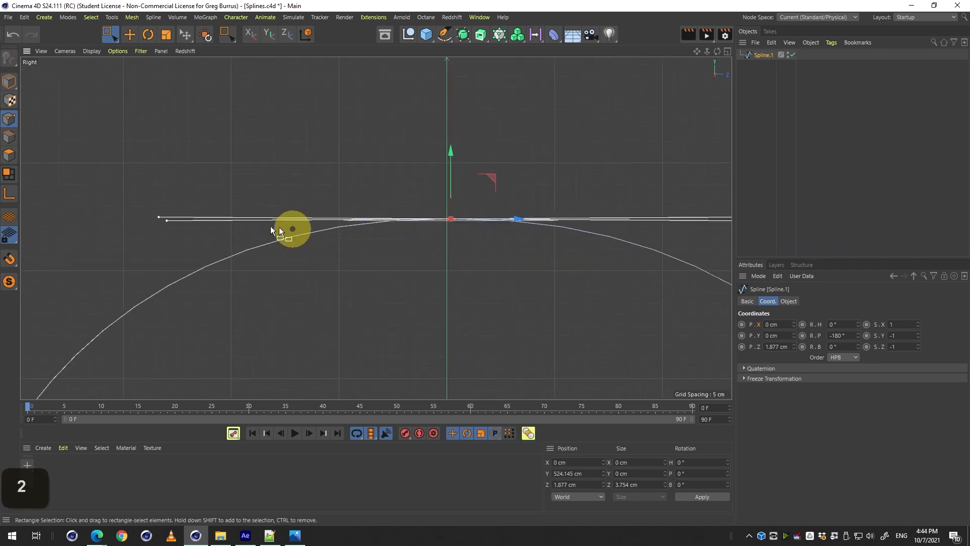
key(2)
drag(515, 232, 372, 256)
middle_click(368, 238)
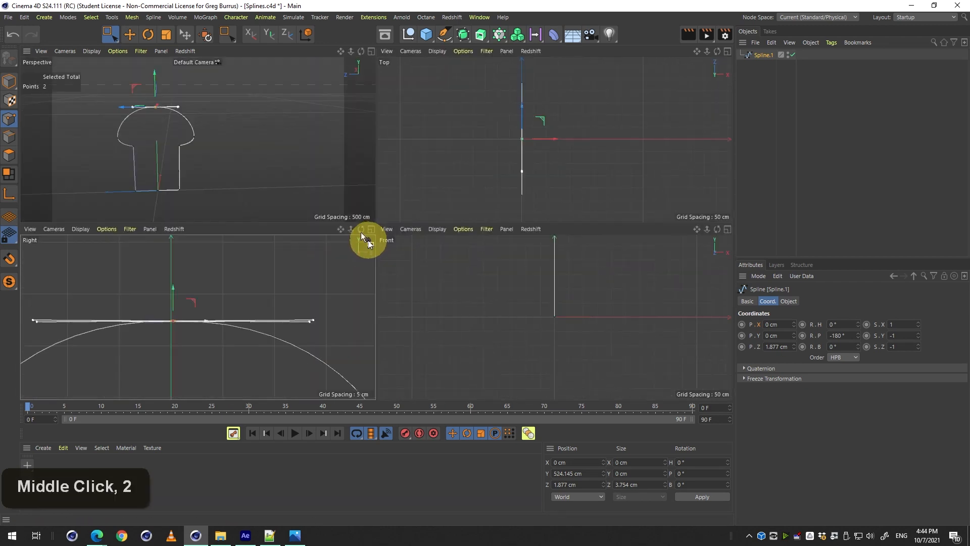
middle_click(241, 149)
key(3)
drag(240, 148, 273, 180)
key(2)
key(1)
drag(273, 180, 297, 150)
key(3)
- Try Hard Interpolation on the two joined top points, and undo the interpolation changes
right_click(314, 159)
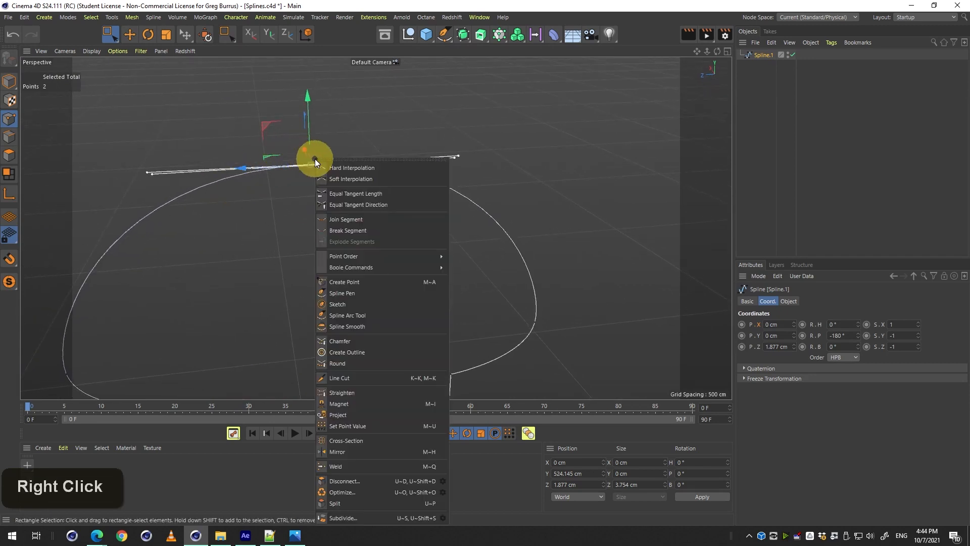
click(384, 169)
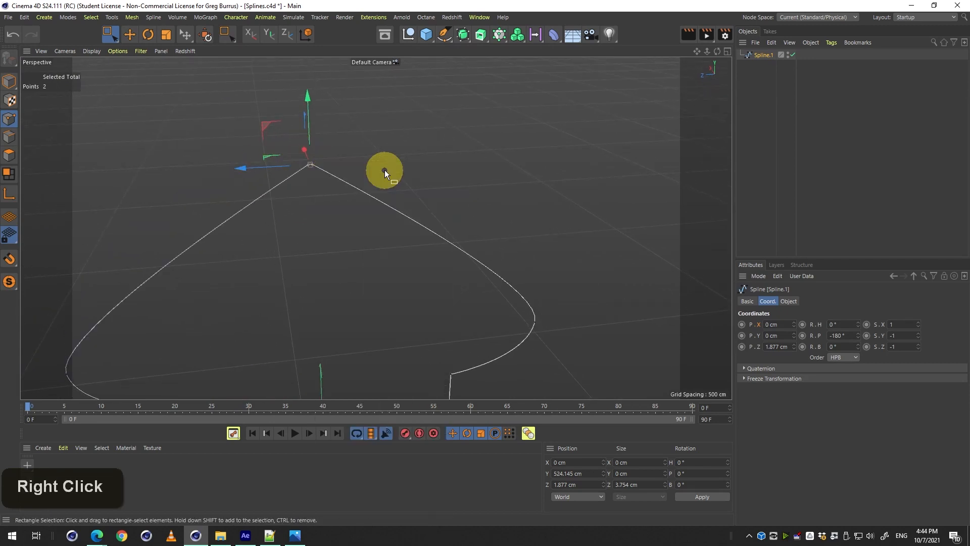
right_click(322, 173)
click(360, 183)
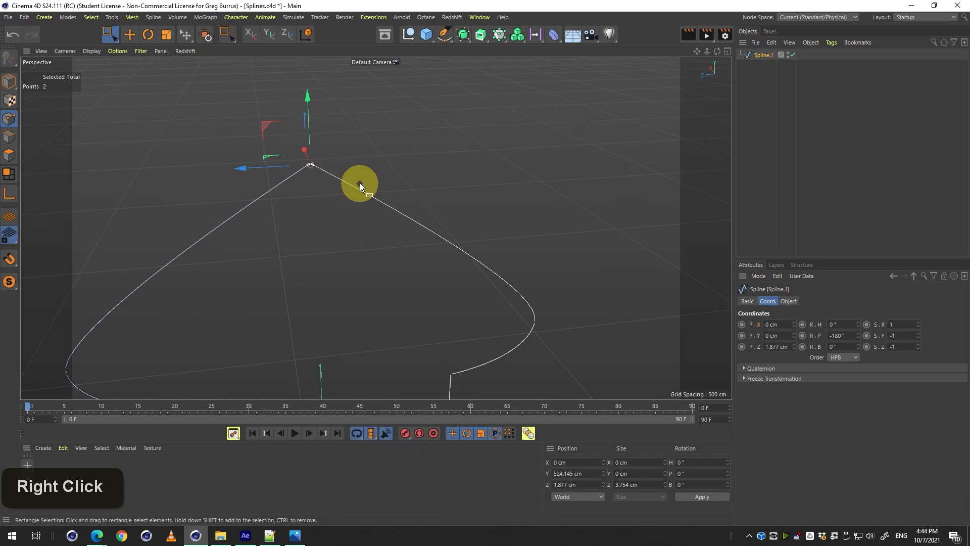
key(ctrl+z)
key(ctrl+z)
- Try adjusting the top seam points with the Move tool in the Right view, and undo the moves
key(2)
drag(308, 164, 372, 166)
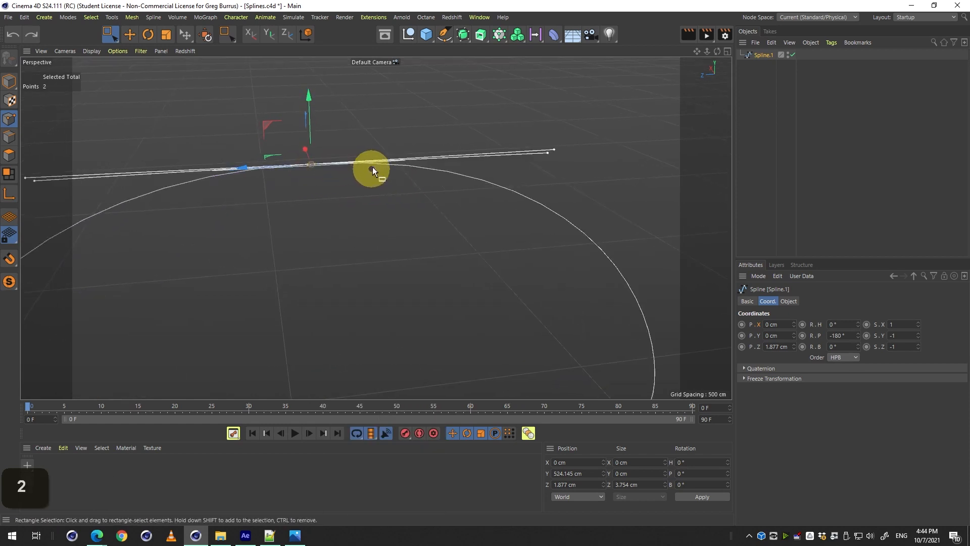
middle_click(332, 153)
middle_click(193, 288)
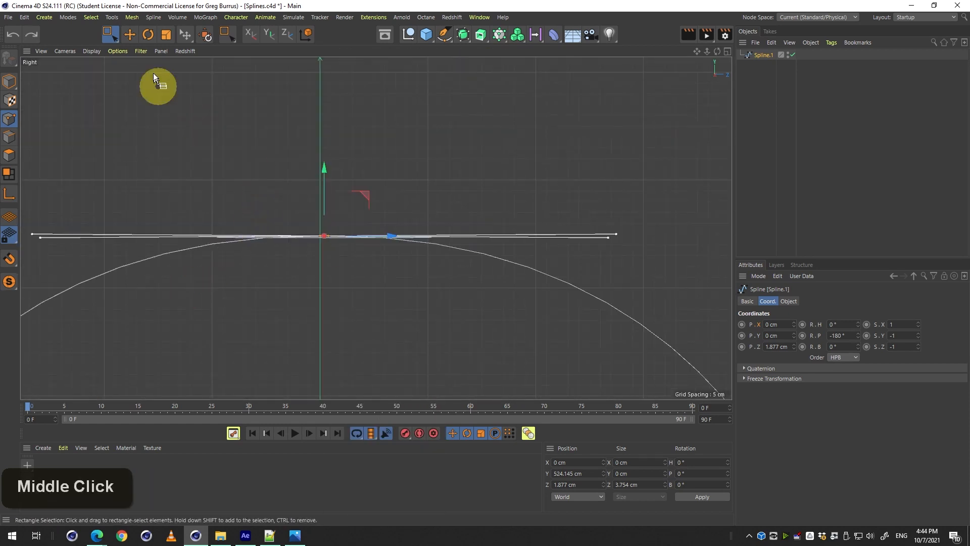
click(129, 34)
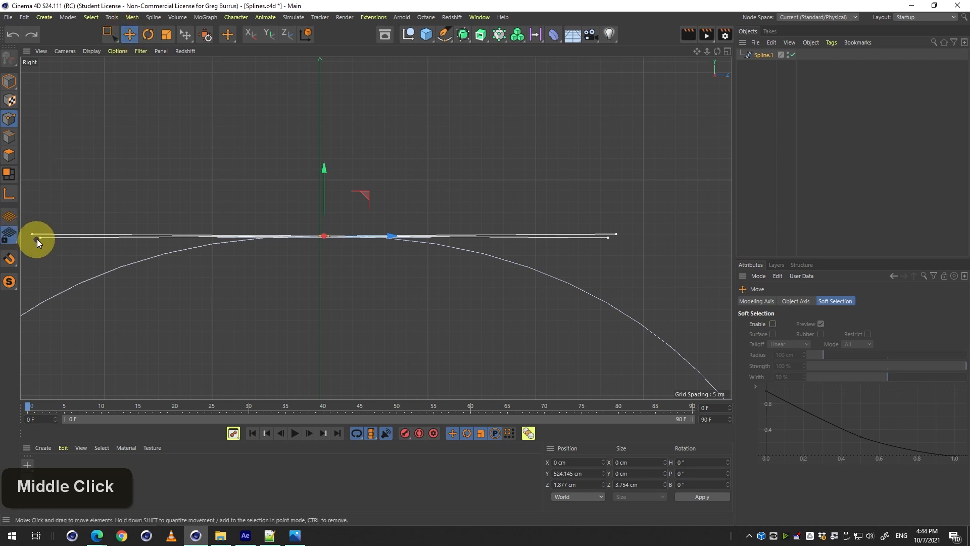
drag(92, 232, 92, 233)
key(ctrl+z)
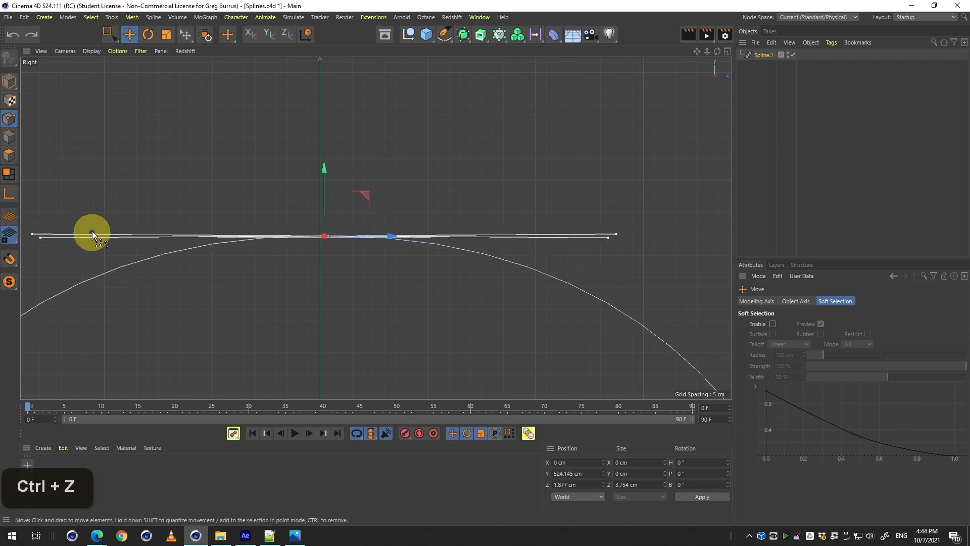
key(ctrl+z)
key(z)
key(2)
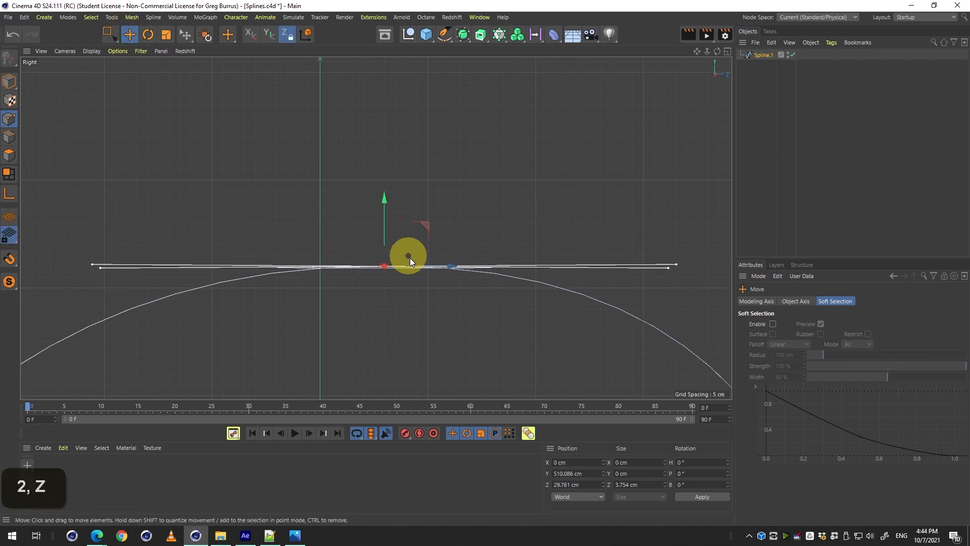
drag(410, 260, 428, 255)
key(ctrl+z)
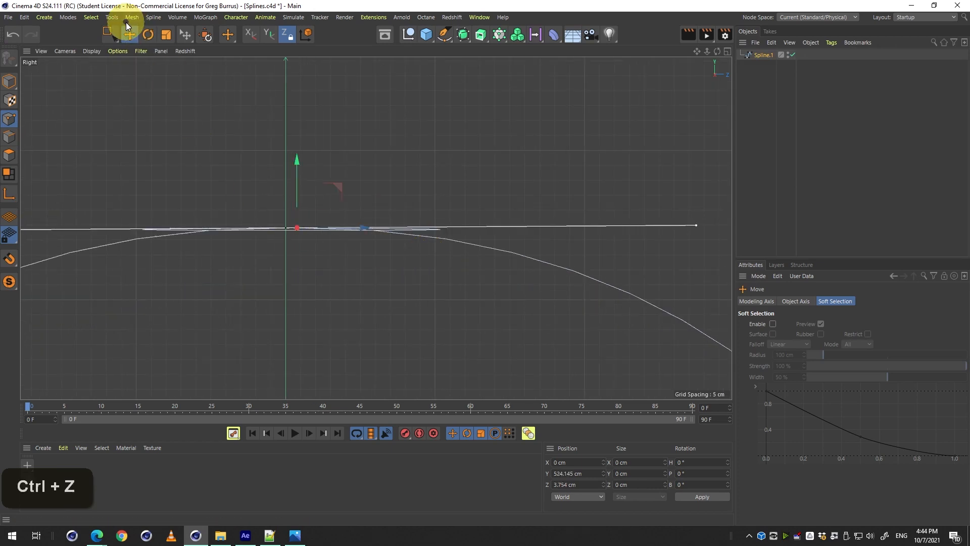
- Select the extra point beside the centre line at the cap's top with Live Selection and delete it
click(108, 34)
click(130, 54)
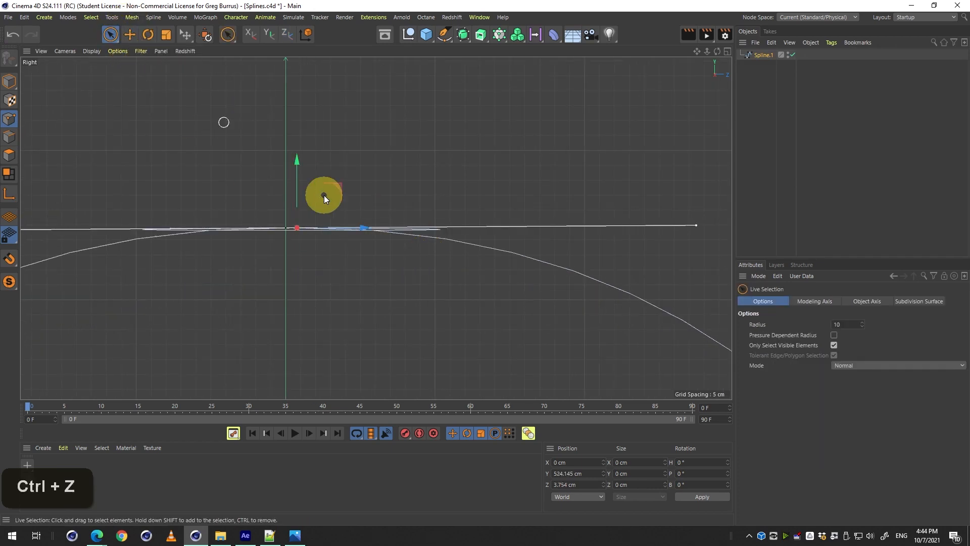
click(296, 229)
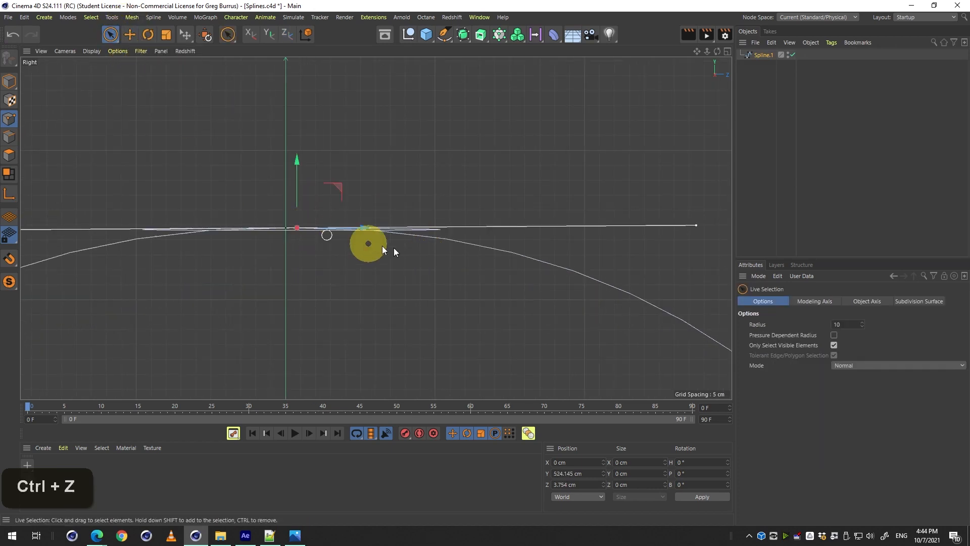
click(690, 225)
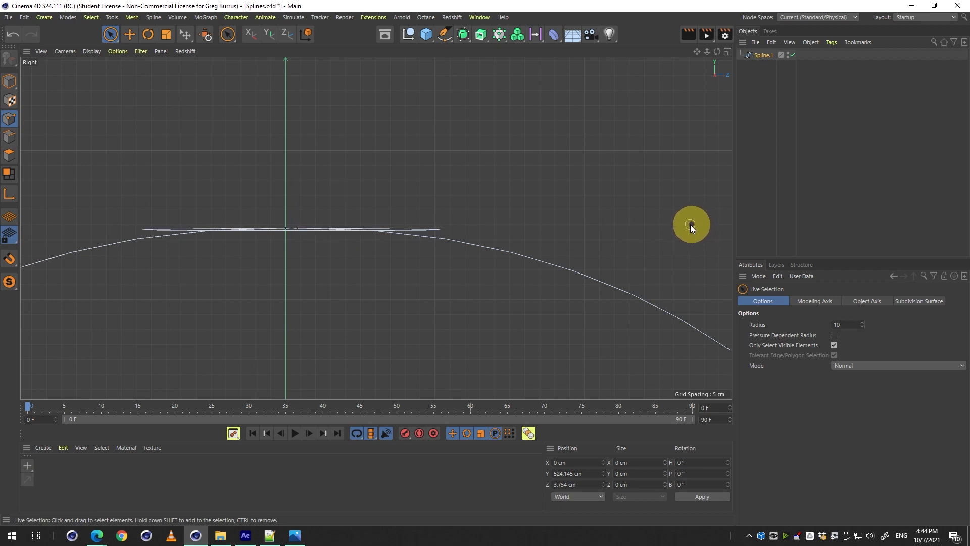
click(296, 228)
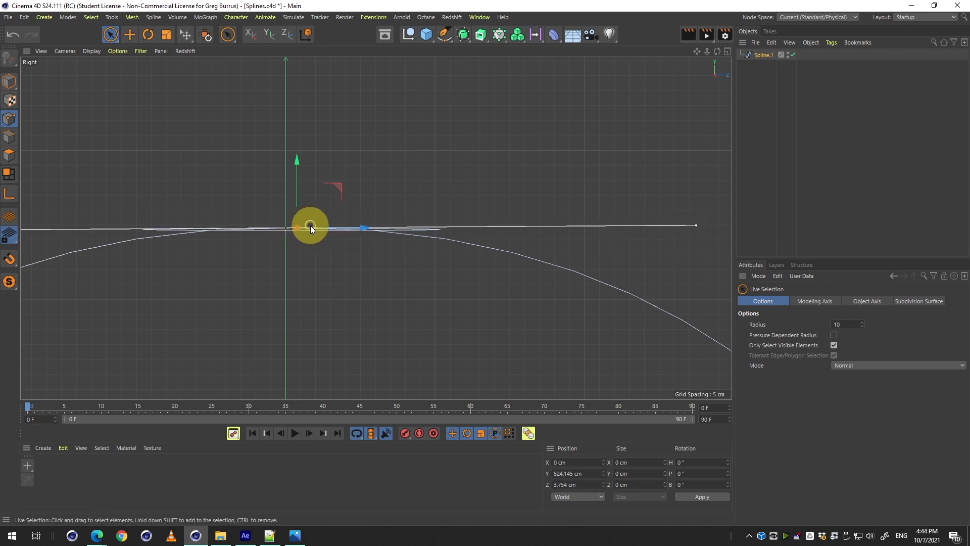
key(Delete)
key(2)
drag(292, 225, 267, 240)
key(z)
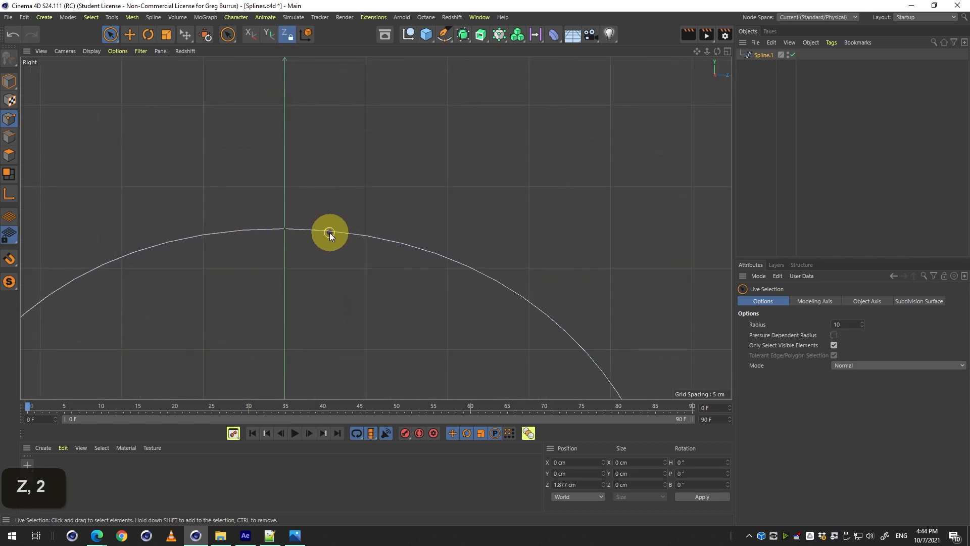
key(ctrl+z)
key(Delete)
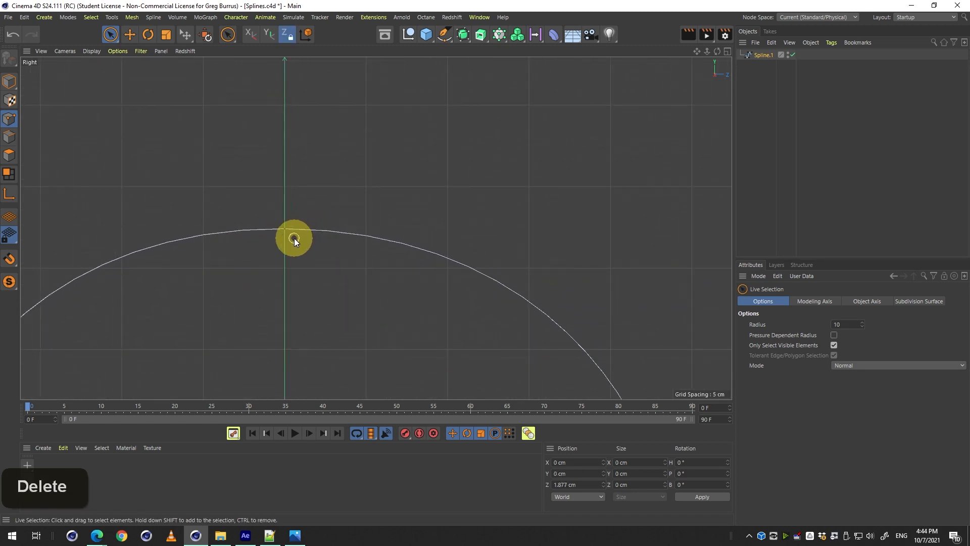
- Examine the cleaned-up mushroom outline in the Right and Perspective views
key(2)
drag(392, 219, 381, 121)
key(1)
key(2)
drag(394, 249, 414, 247)
middle_drag(392, 207, 387, 203)
middle_click(386, 203)
middle_click(202, 157)
key(2)
drag(422, 192, 369, 126)
key(1)
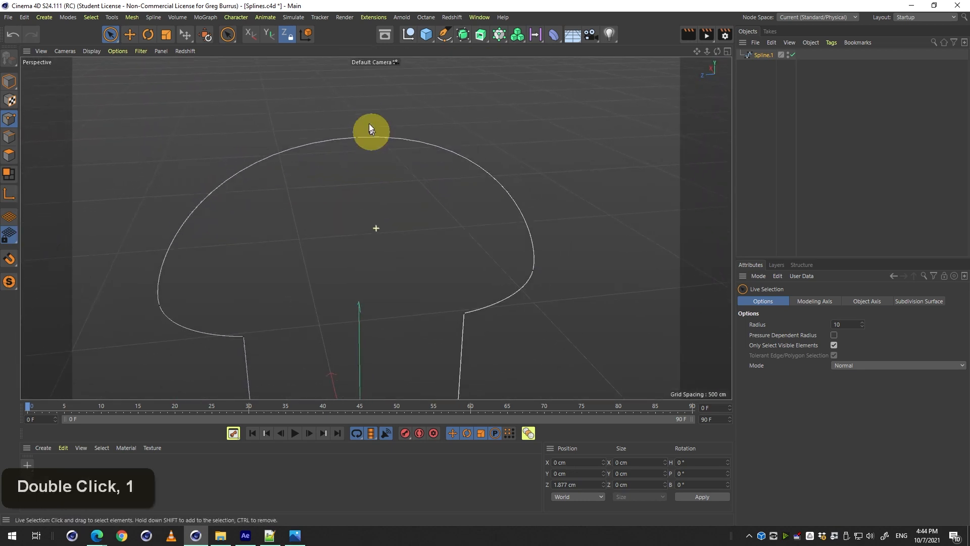
key(2)
drag(471, 202, 457, 102)
key(1)
- Select the merged spline and open its object properties to check the Close Spline setting
click(771, 55)
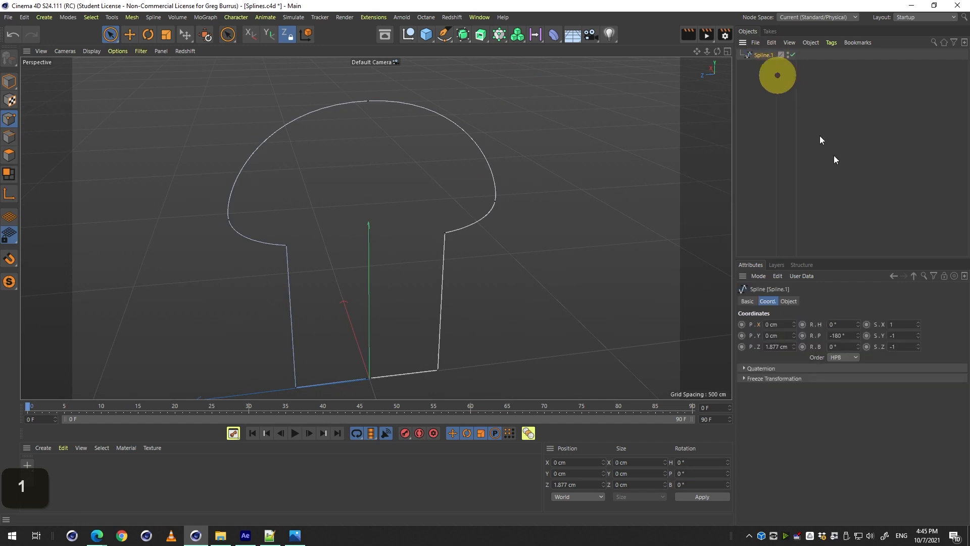
click(764, 310)
click(788, 301)
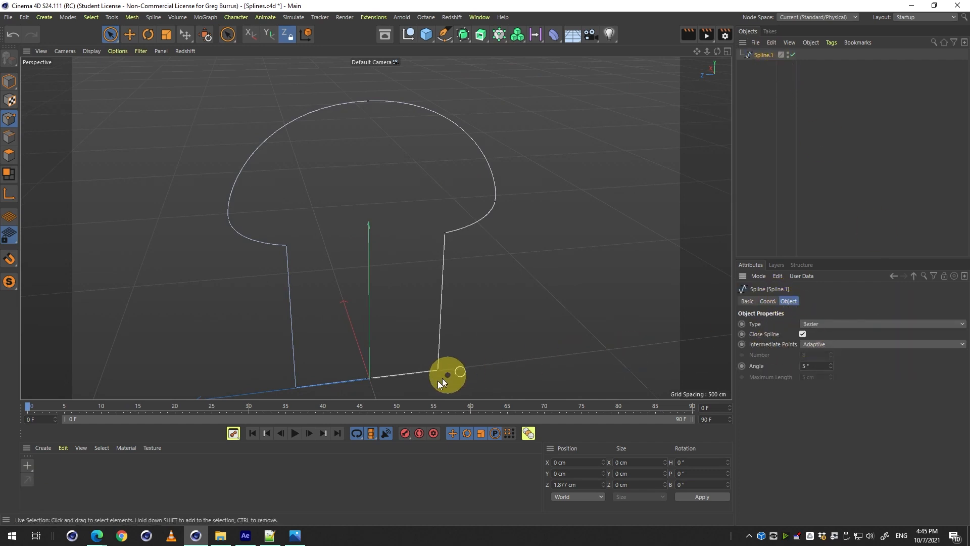
- Turn the closed mushroom spline into a solid by adding an Extrude generator as its parent
key(1)
drag(438, 380, 436, 51)
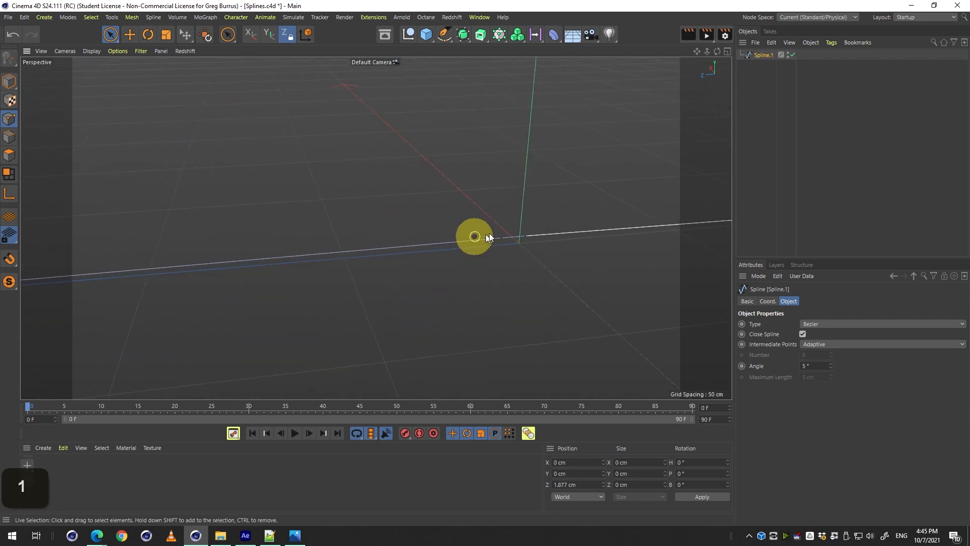
key(2)
alt+click(481, 34)
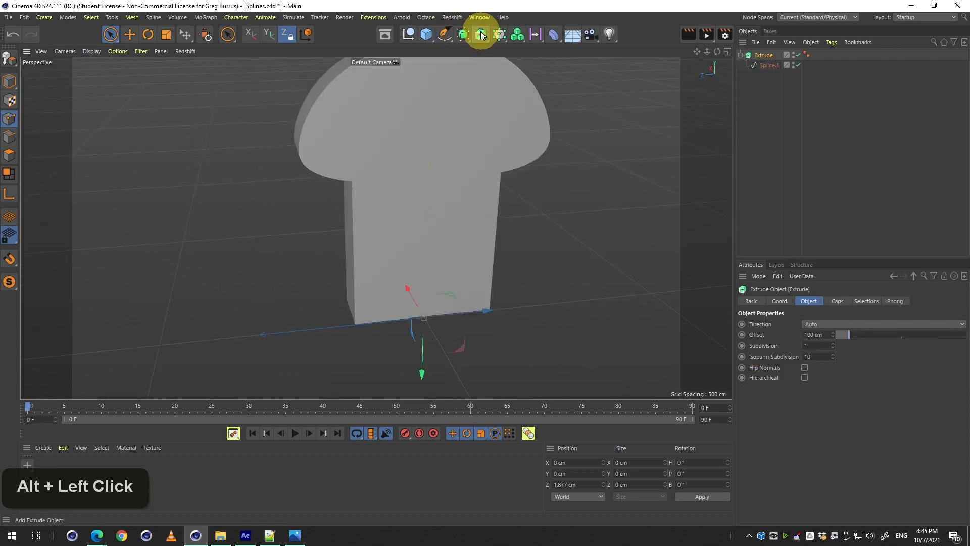
alt+drag(517, 161, 514, 204)
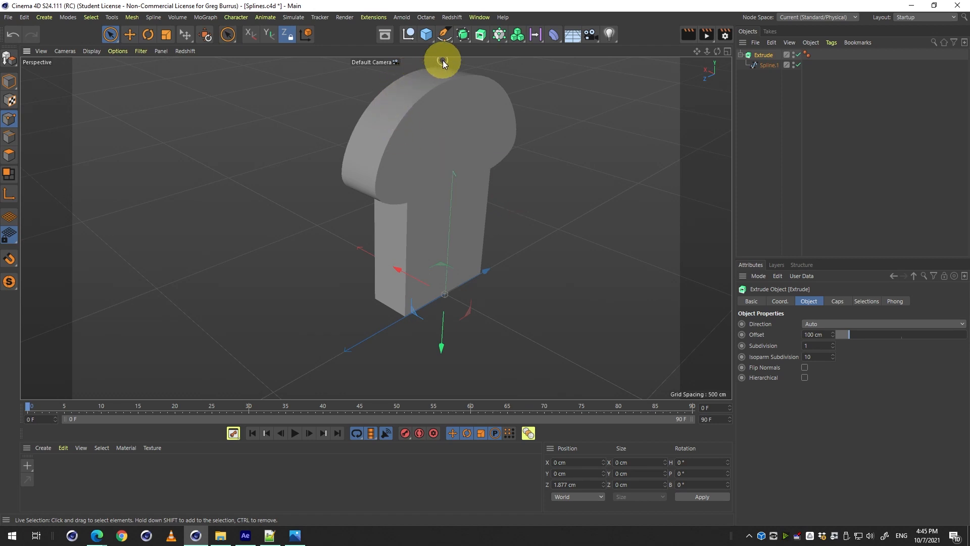
- Give the Extrude's caps a round bevel of 25.85 cm and display the model with shaded wireframe lines
click(839, 302)
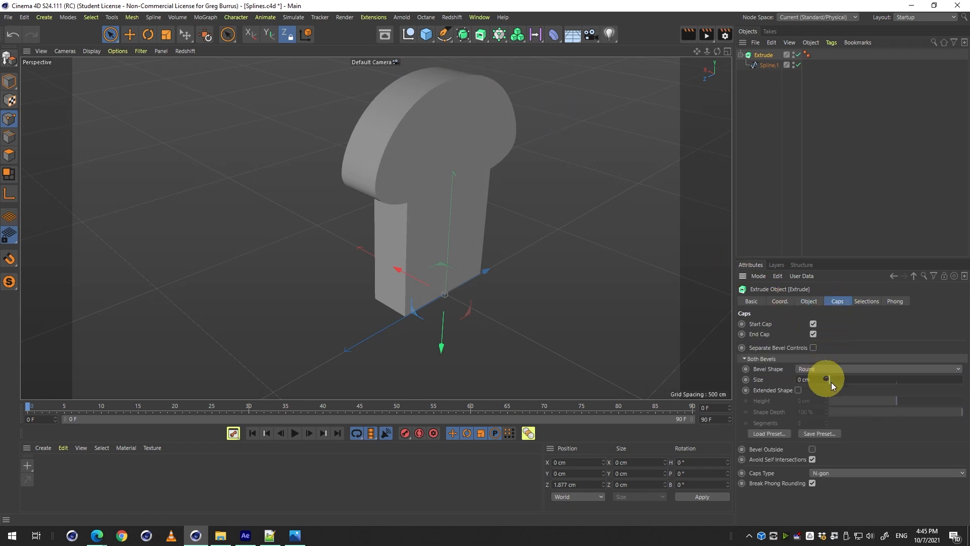
drag(832, 382, 865, 380)
key(1)
drag(547, 257, 429, 212)
key(n)
key(b)
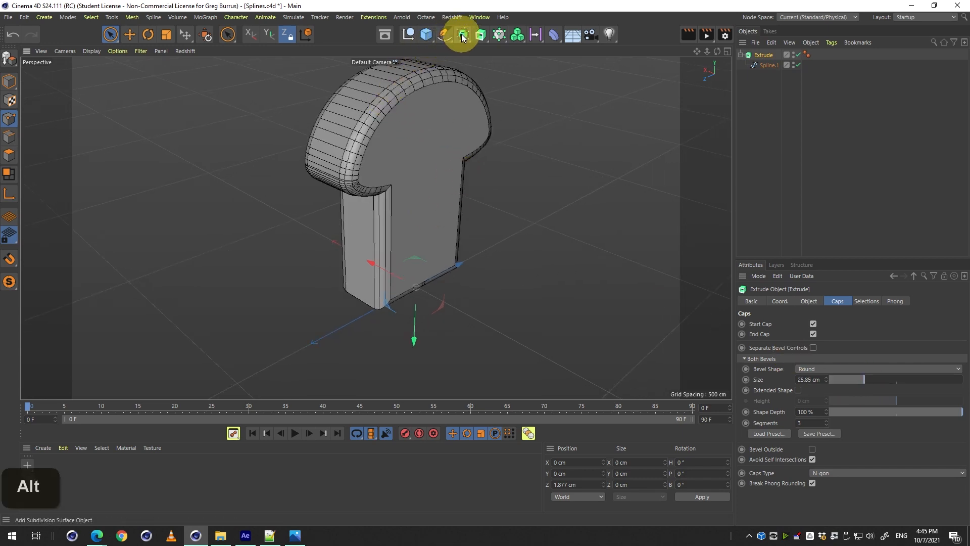
- Add a Subdivision Surface as parent of the Extrude and test-render the mushroom in the viewport
alt+drag(461, 33, 488, 68)
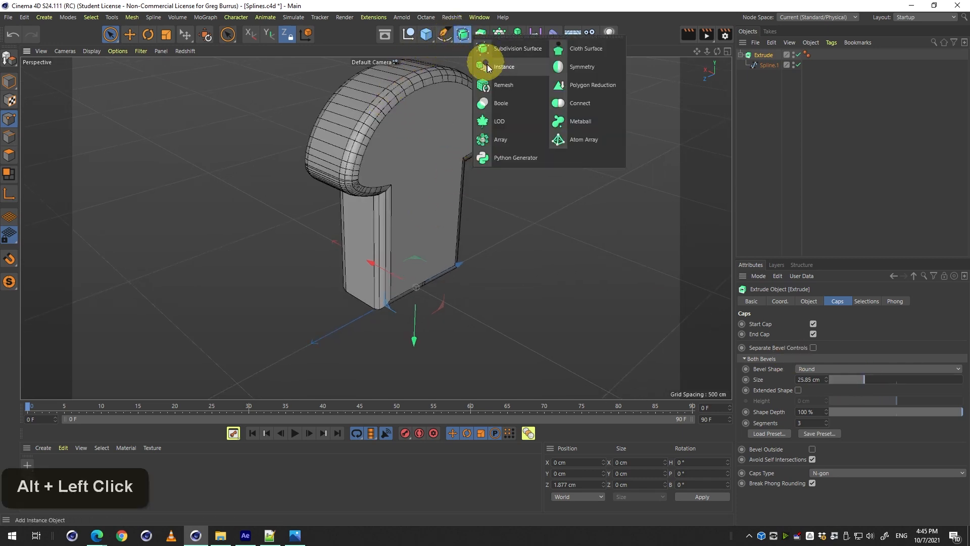
alt+click(534, 56)
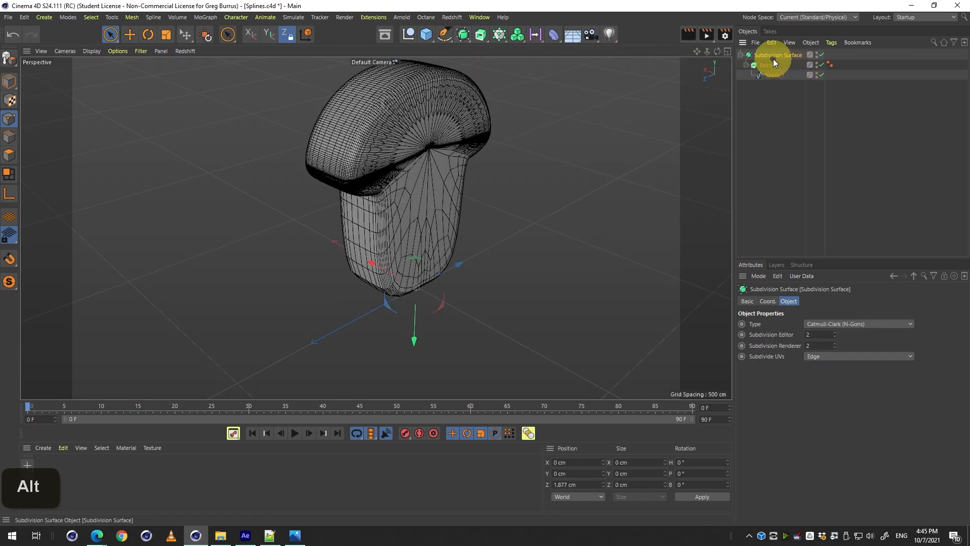
drag(453, 135, 476, 133)
mouse_move(391, 161)
mouse_down()
mouse_move(473, 115)
mouse_move(572, 113)
mouse_move(468, 143)
mouse_move(457, 130)
mouse_move(341, 144)
mouse_up()
key(ctrl+r)
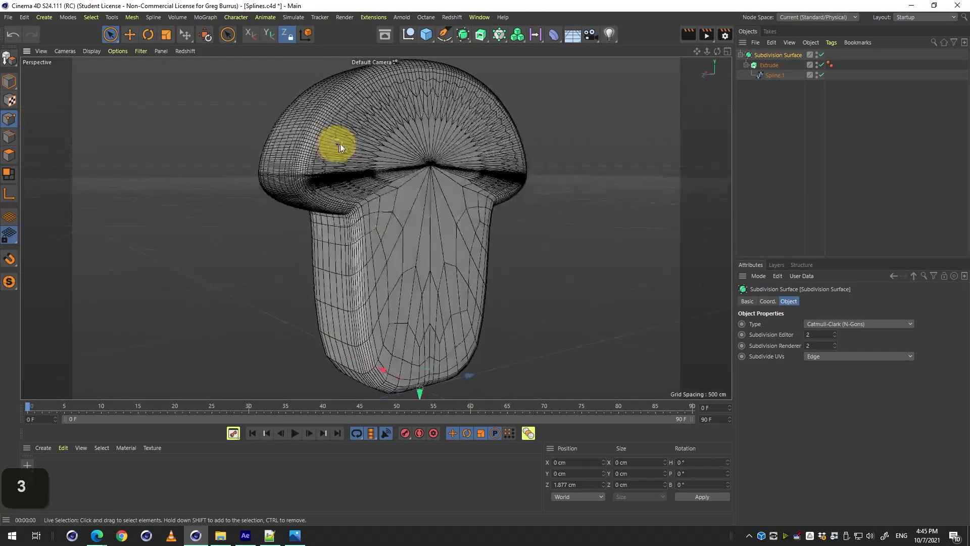
key(ctrl+r)
- Set the Subdivision Surface's editor and renderer subdivision levels to 1
click(796, 46)
click(777, 59)
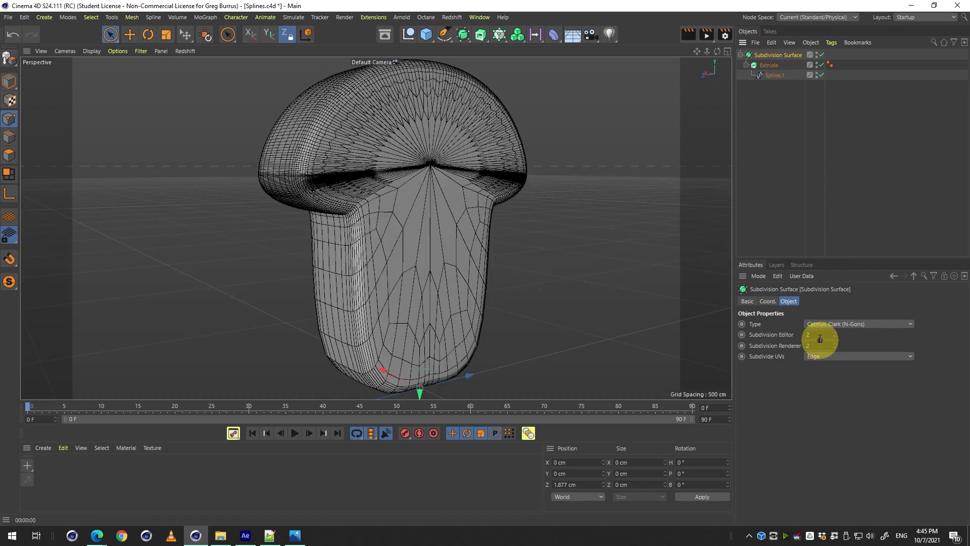
double_click(819, 334)
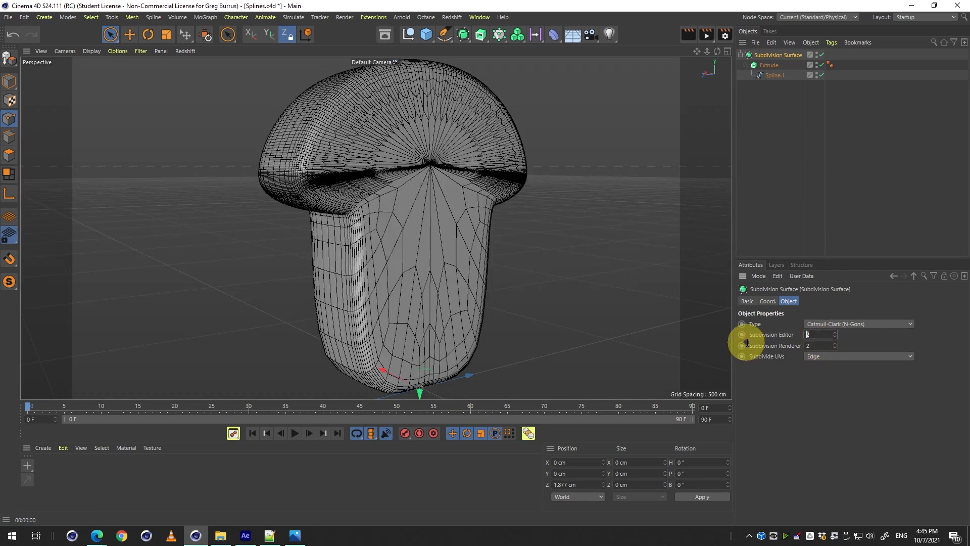
text(1)
drag(817, 347, 769, 349)
text(1)
click(822, 405)
drag(487, 247, 424, 255)
drag(423, 255, 366, 262)
- Switch the spline's intermediate points to Uniform and set their number to 23
click(774, 76)
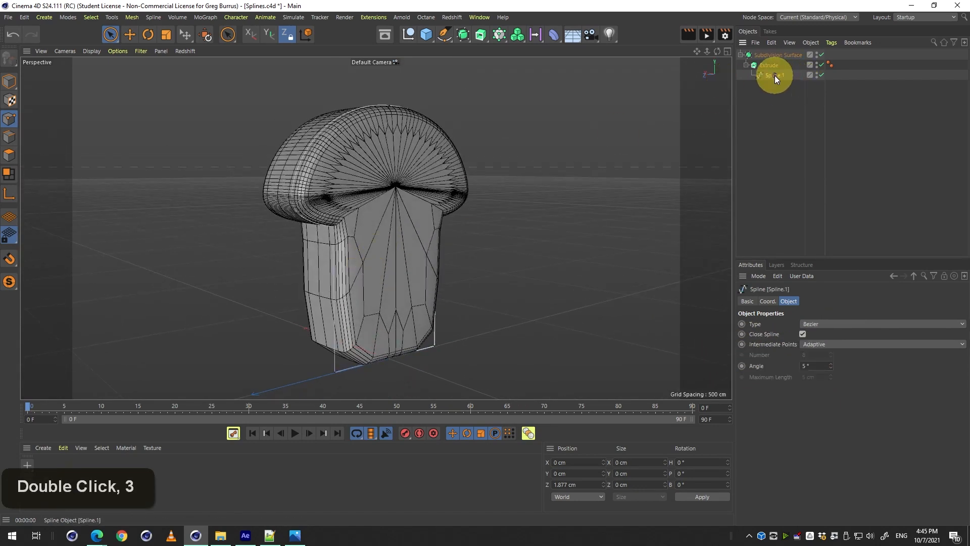
click(770, 67)
click(771, 76)
click(832, 344)
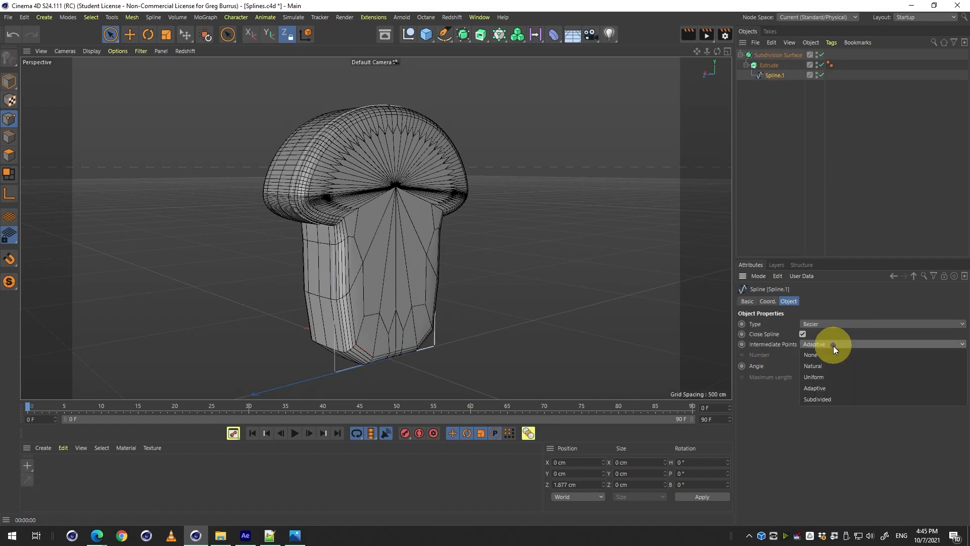
click(823, 379)
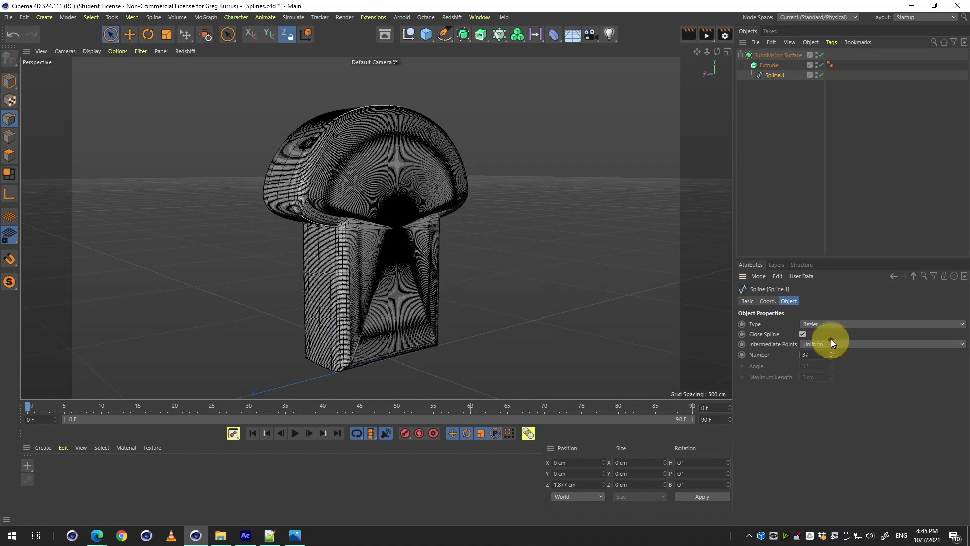
drag(831, 340, 831, 347)
- Examine the denser mesh from several angles and test-render it to check the smoothed surface
key(3)
drag(477, 292, 326, 291)
key(1)
key(3)
key(1)
key(ctrl+r)
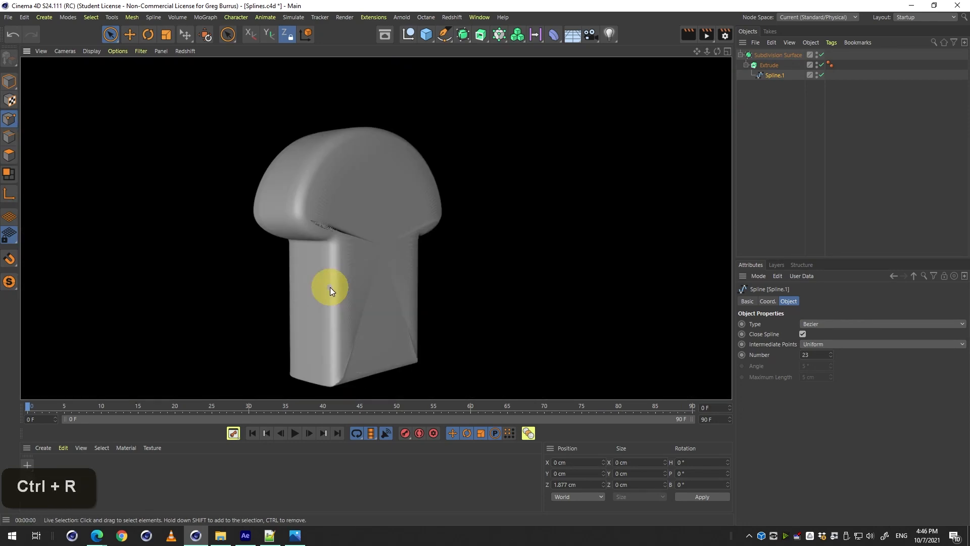
key(3)
drag(393, 274, 422, 228)
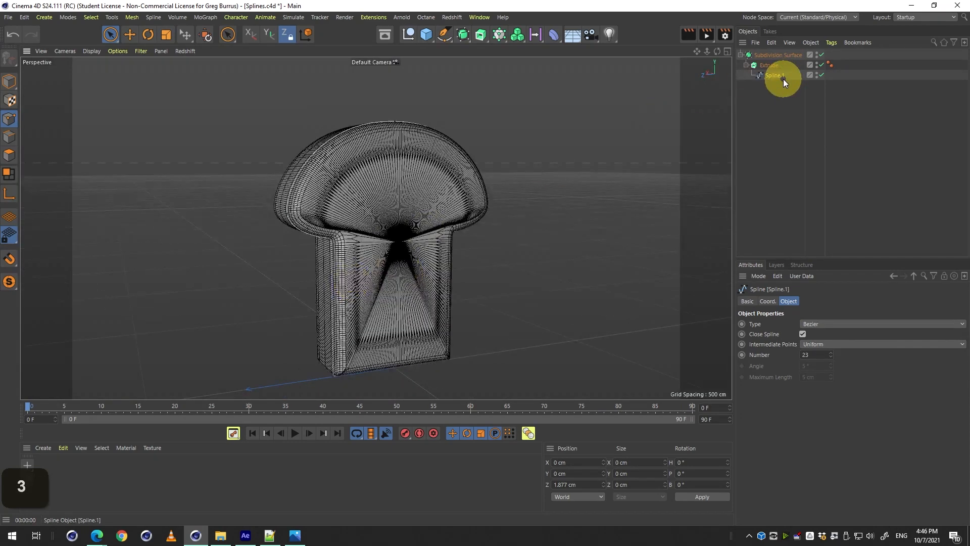
double_click(749, 65)
key(ctrl+r)
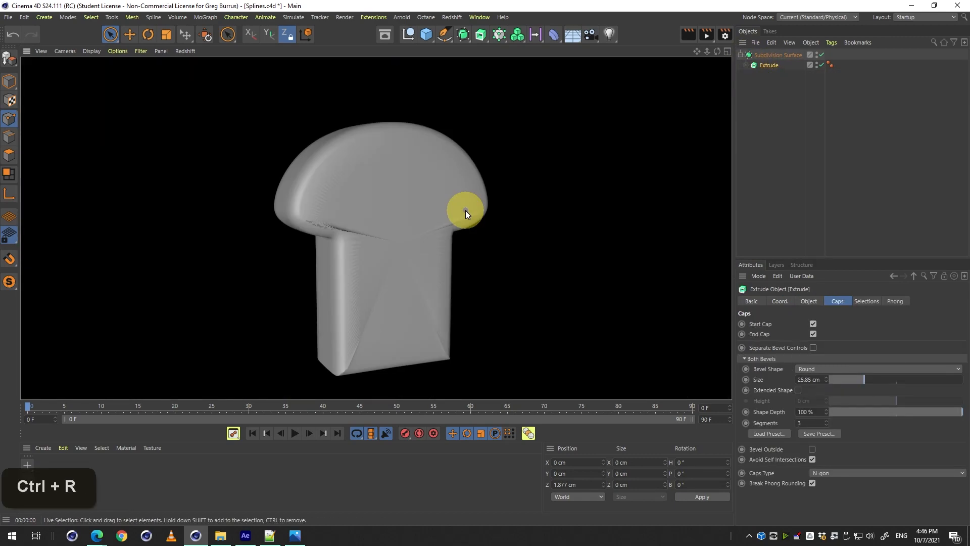
key(3)
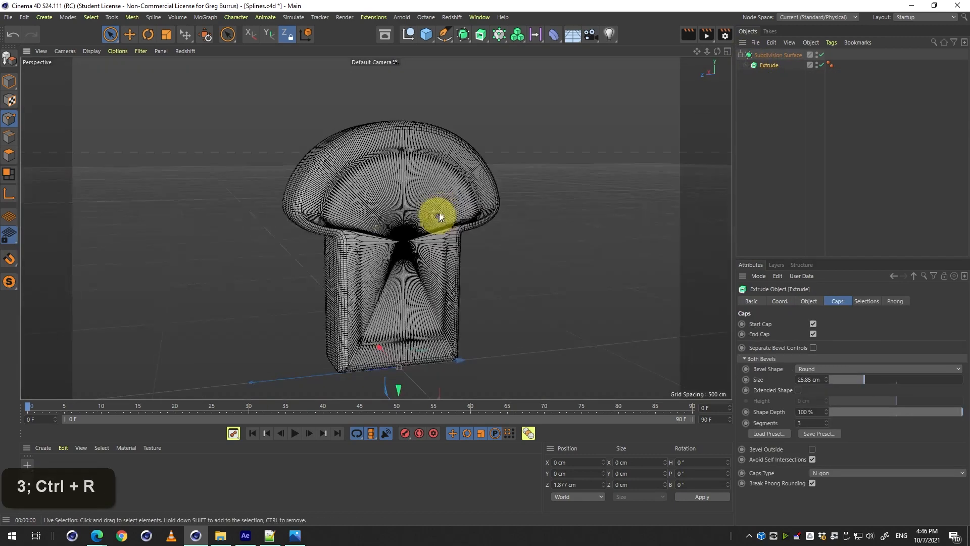
- Disable the Subdivision Surface and test-render the extruded mushroom without smoothing
click(818, 53)
click(785, 53)
key(ctrl+r)
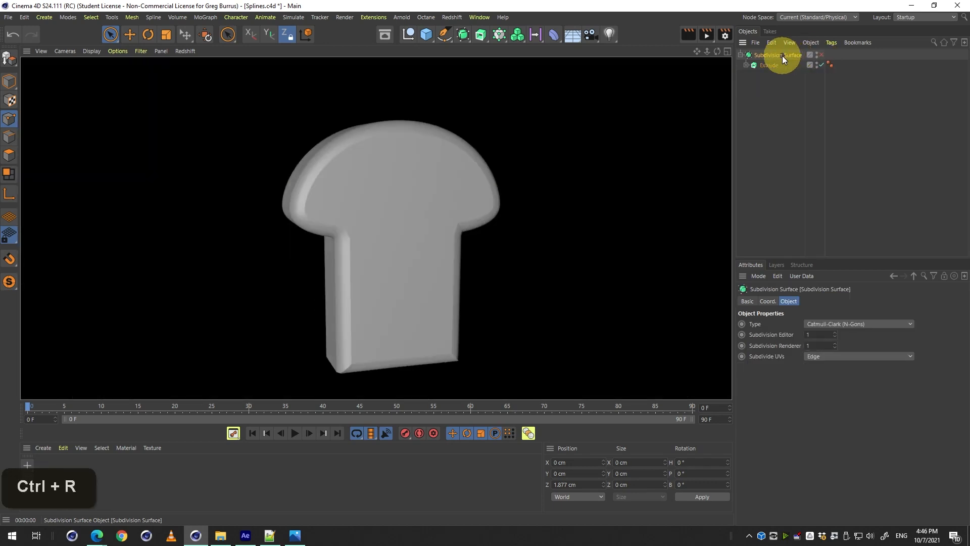
click(779, 51)
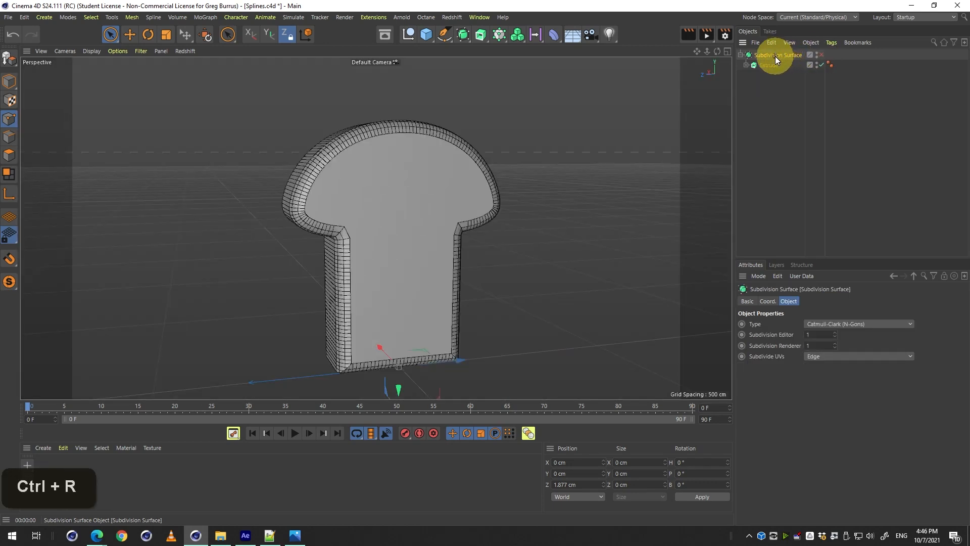
key(3)
drag(380, 233, 428, 215)
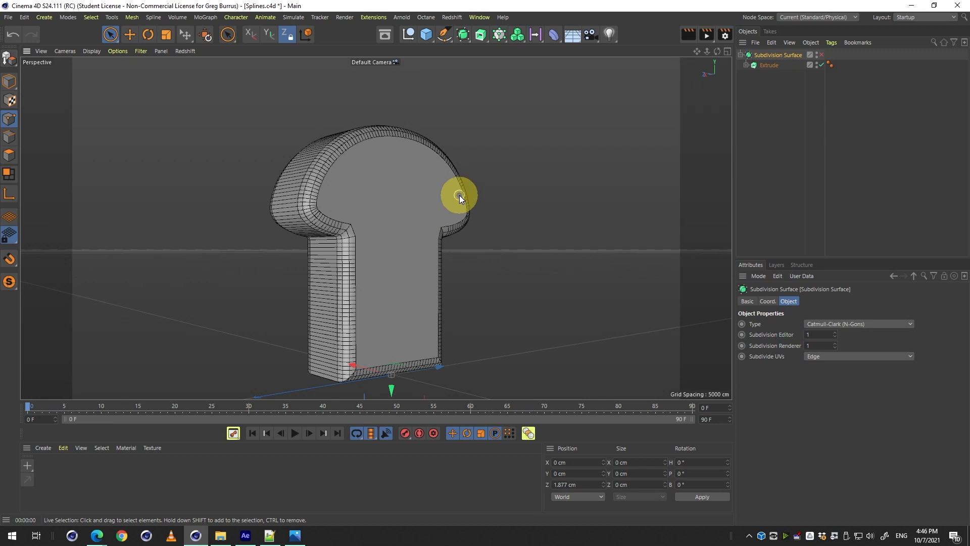
- Add a Displacer deformer to the scene
key(v)
key(v)
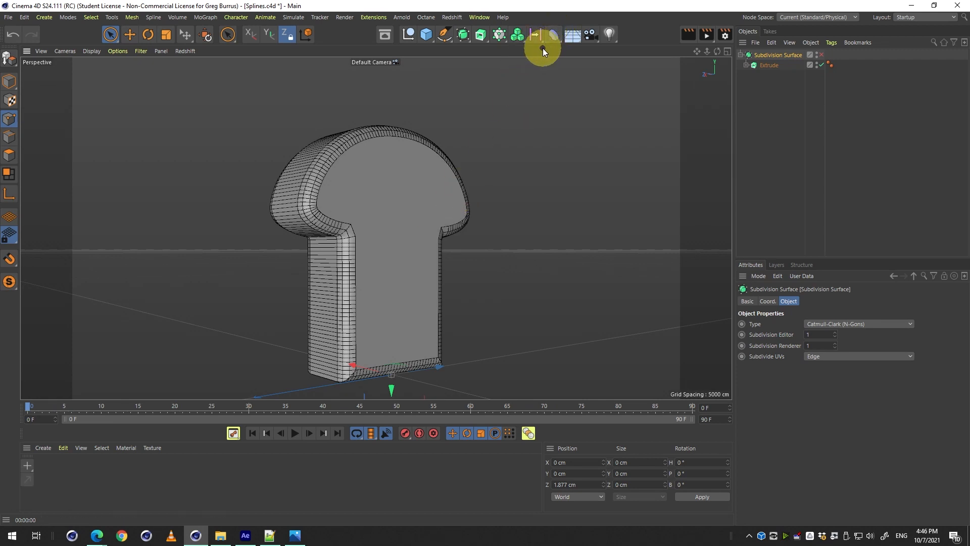
click(553, 37)
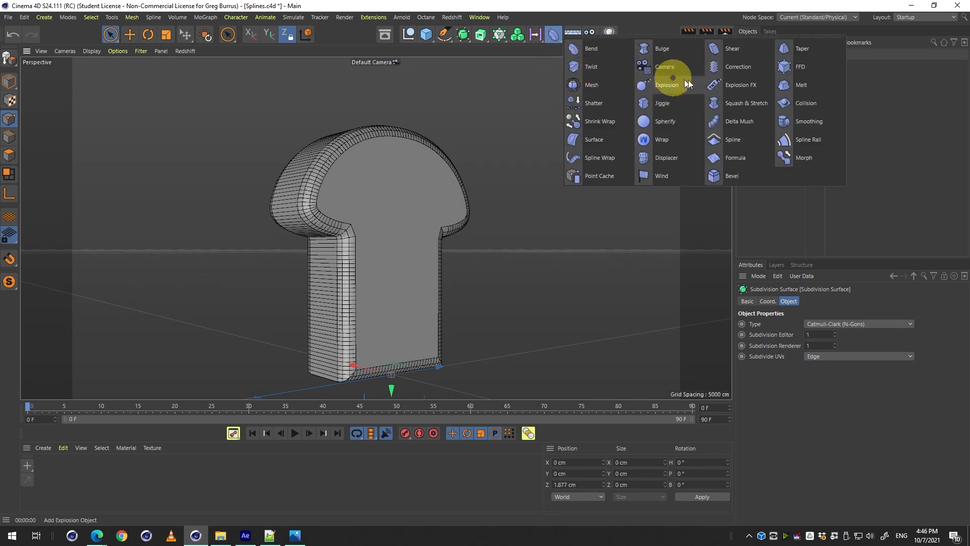
click(668, 158)
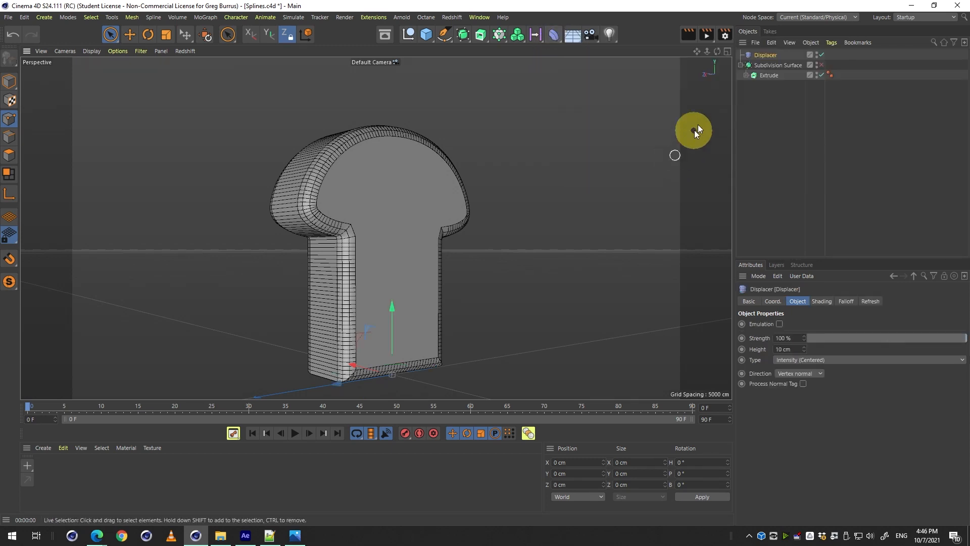
- Group the Subdivision Surface under a null and move the Displacer into that null above it
click(767, 62)
key(alt+g)
click(758, 56)
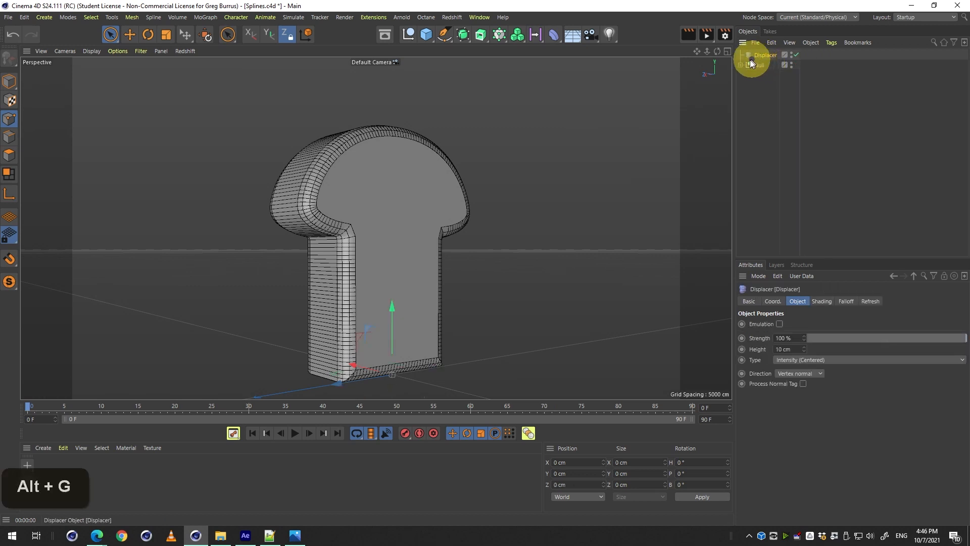
click(740, 65)
drag(761, 51, 764, 68)
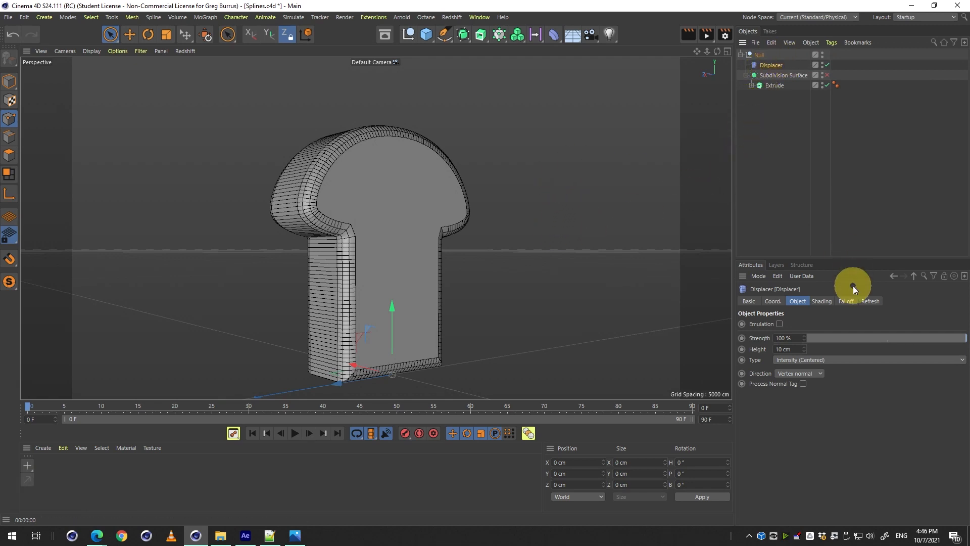
- Assign a Noise shader to the Displacer's shading and open the noise's shader properties
click(830, 301)
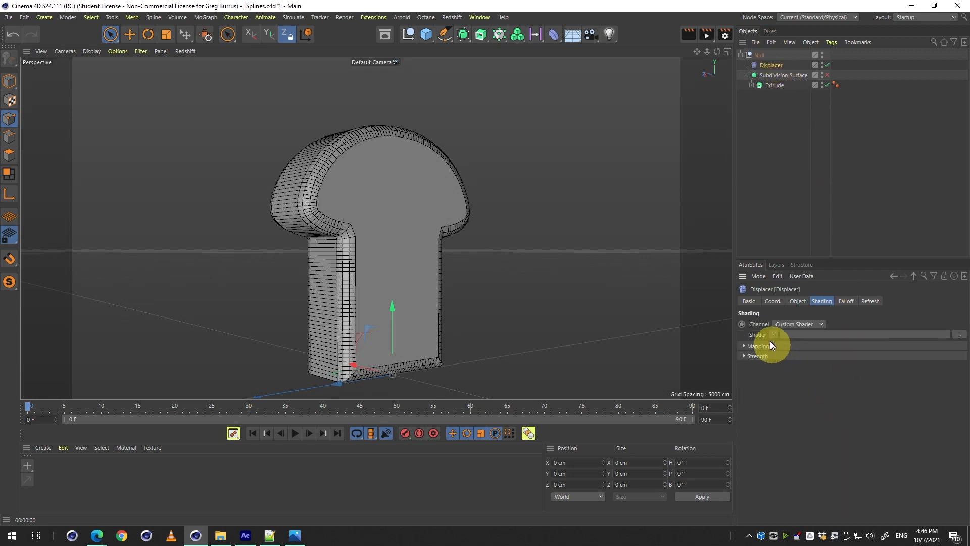
click(817, 296)
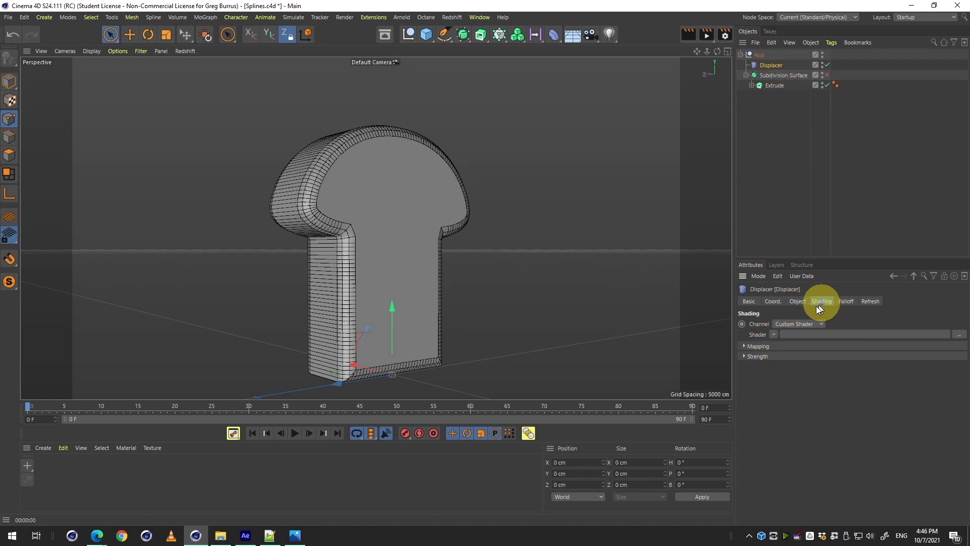
click(780, 334)
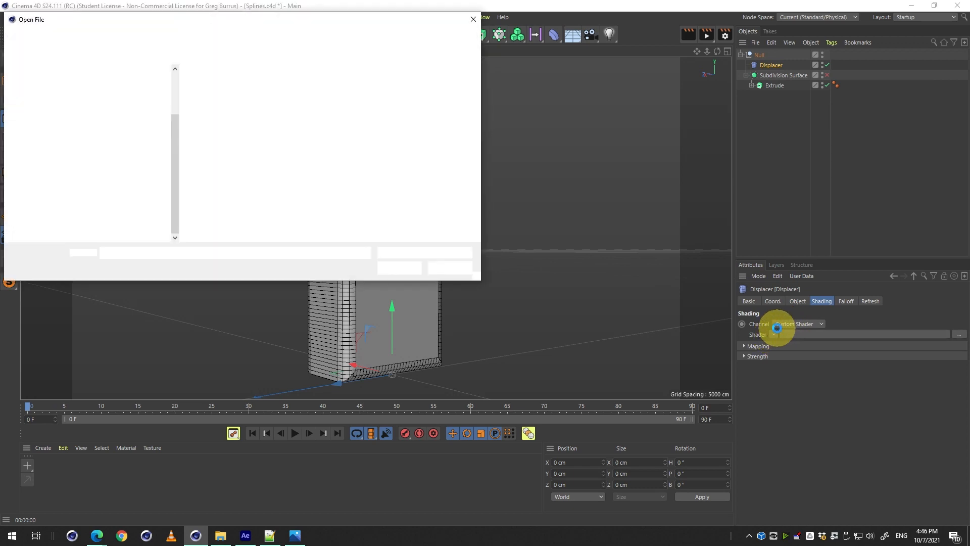
key(Escape)
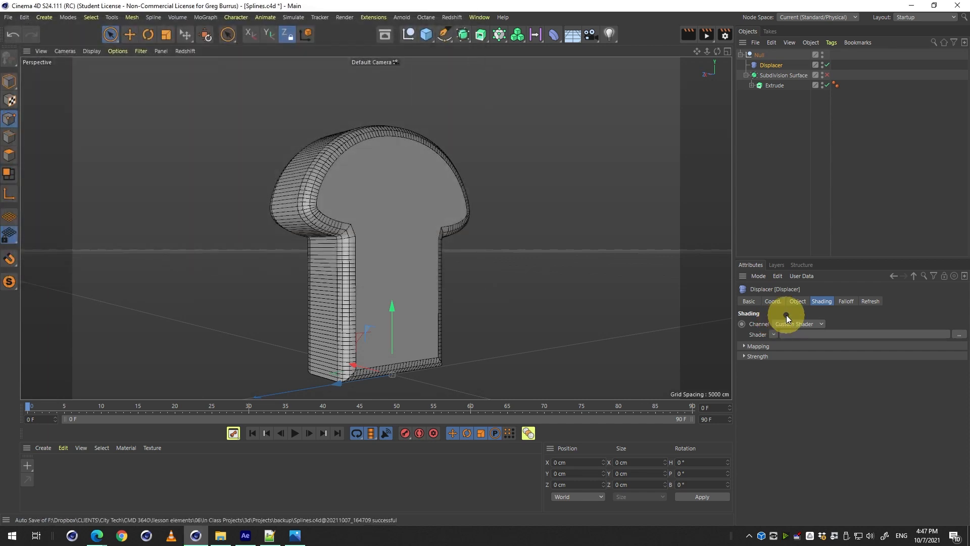
click(776, 334)
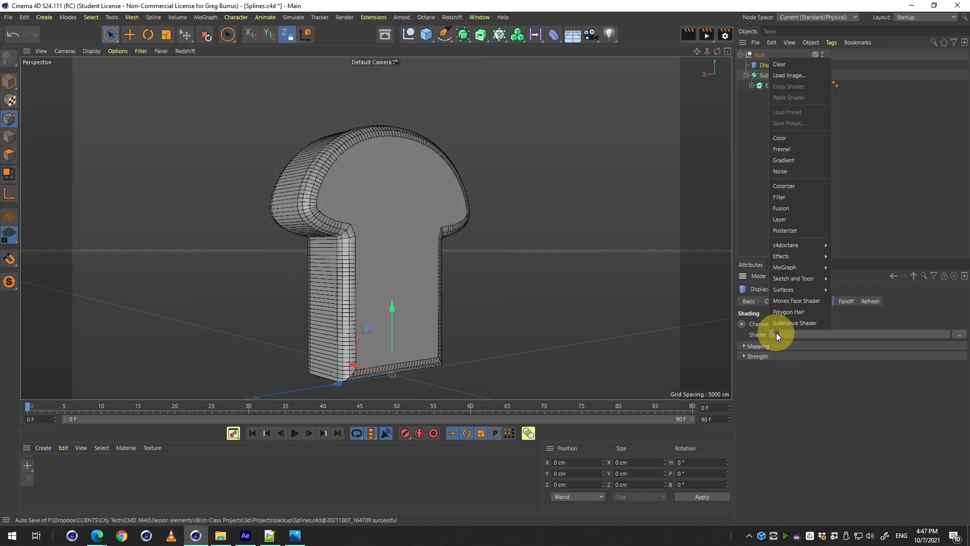
click(804, 170)
scroll(332, 189, up, 2)
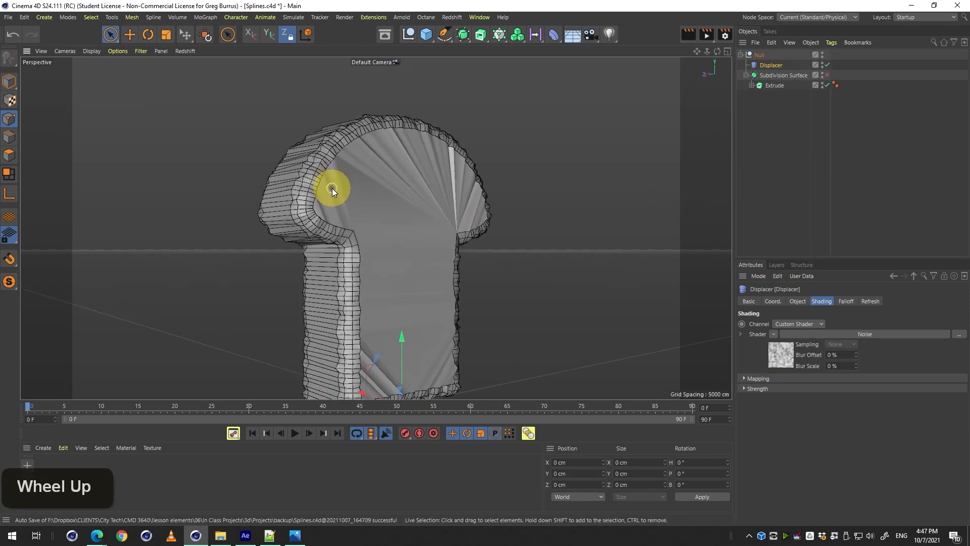
click(786, 357)
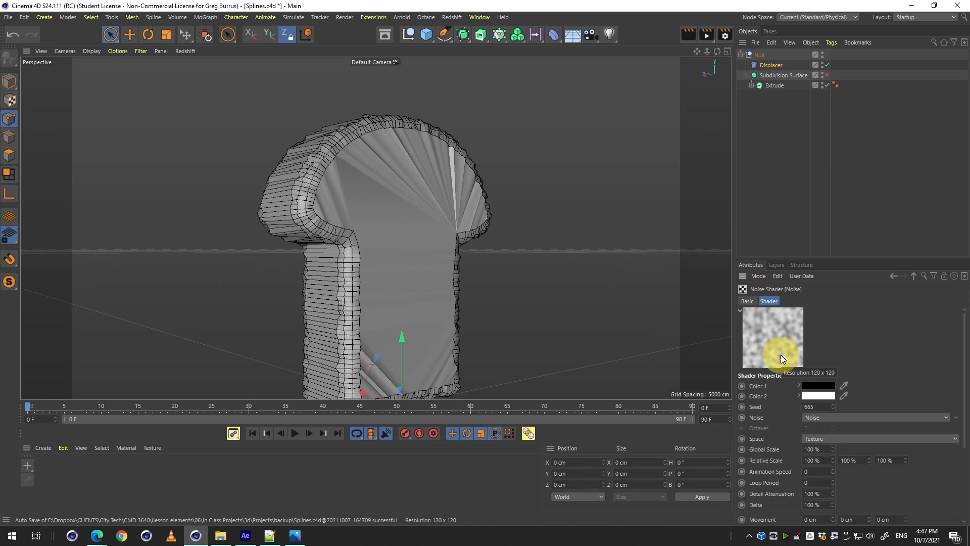
scroll(398, 208, up, 5)
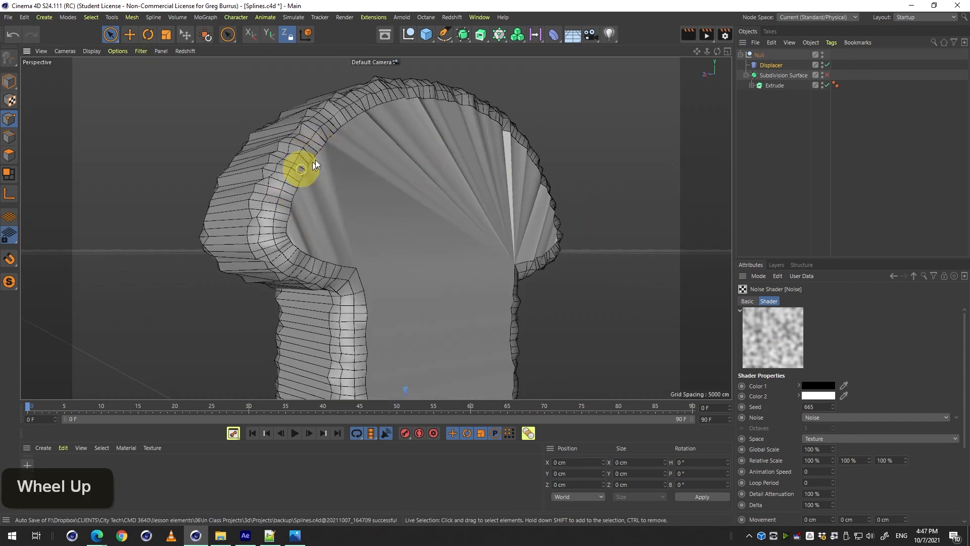
- Set the Extrude's Caps Type to Quadrangles
click(763, 87)
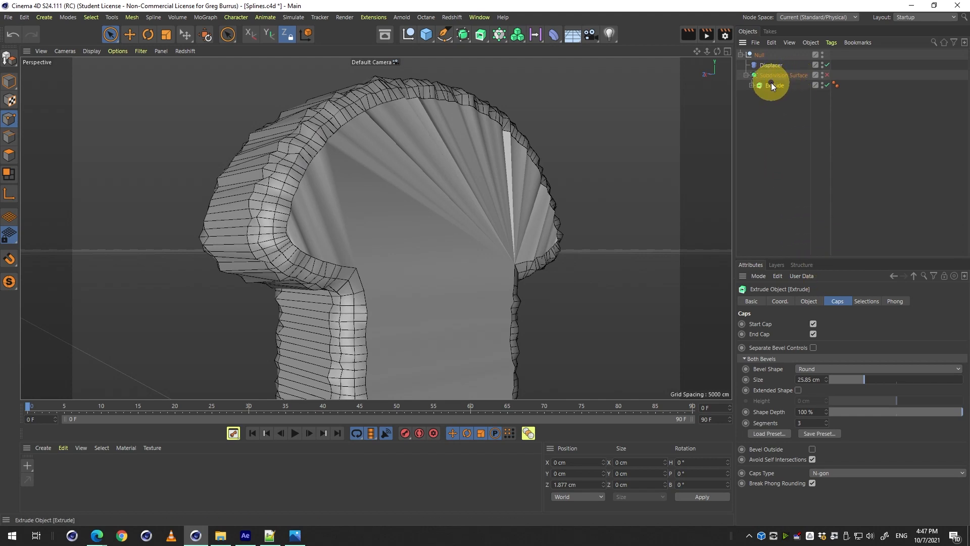
click(835, 472)
click(842, 429)
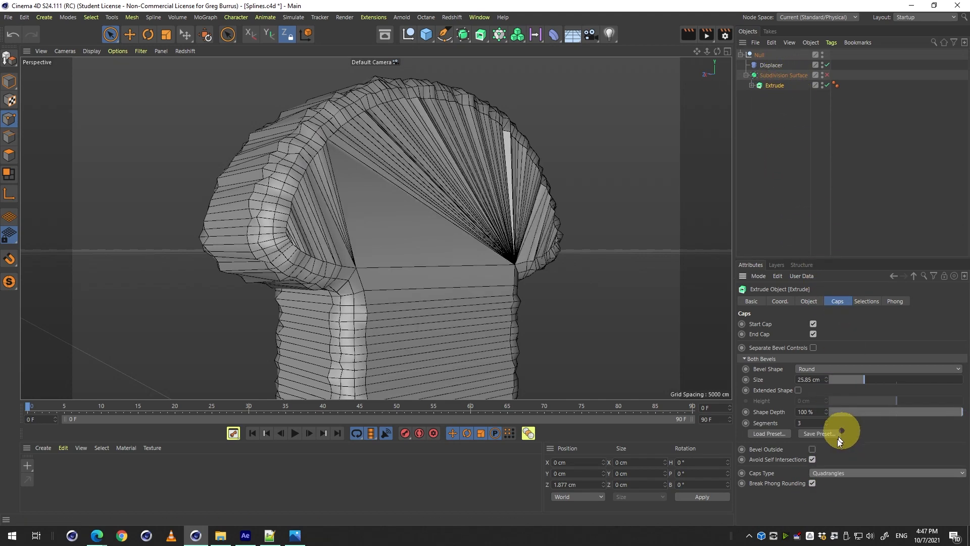
- Set the Extrude's Caps Type to Delaunay and render the view to check the displaced cap
click(816, 474)
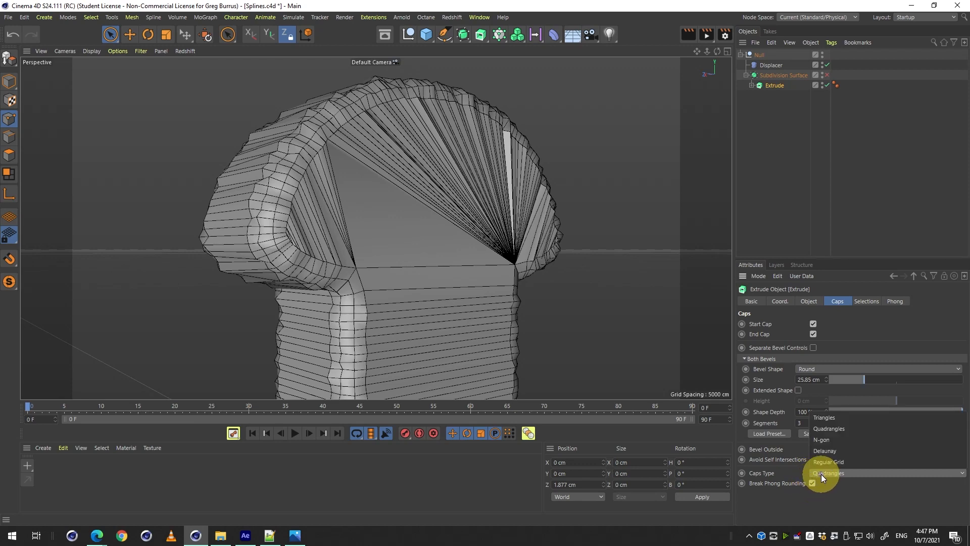
click(844, 450)
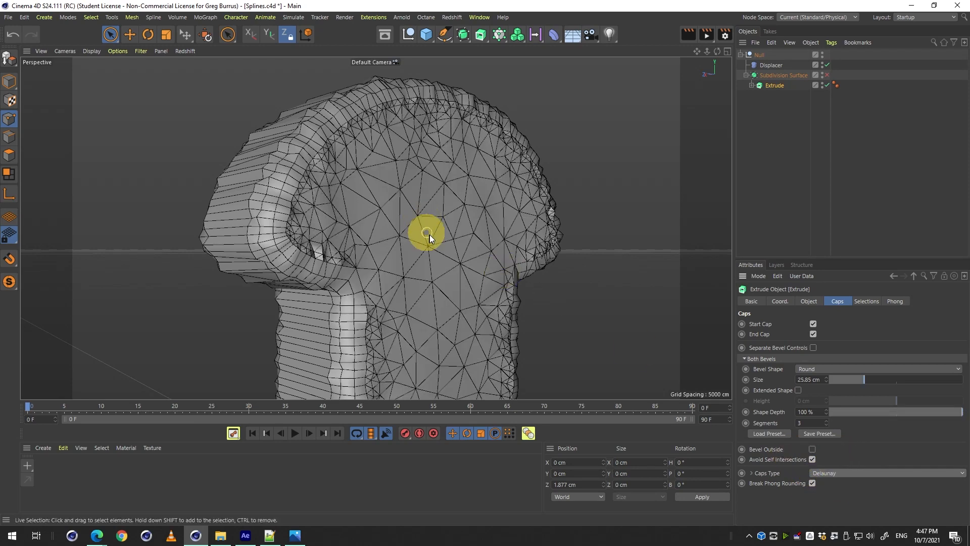
drag(427, 238, 468, 235)
key(ctrl+r)
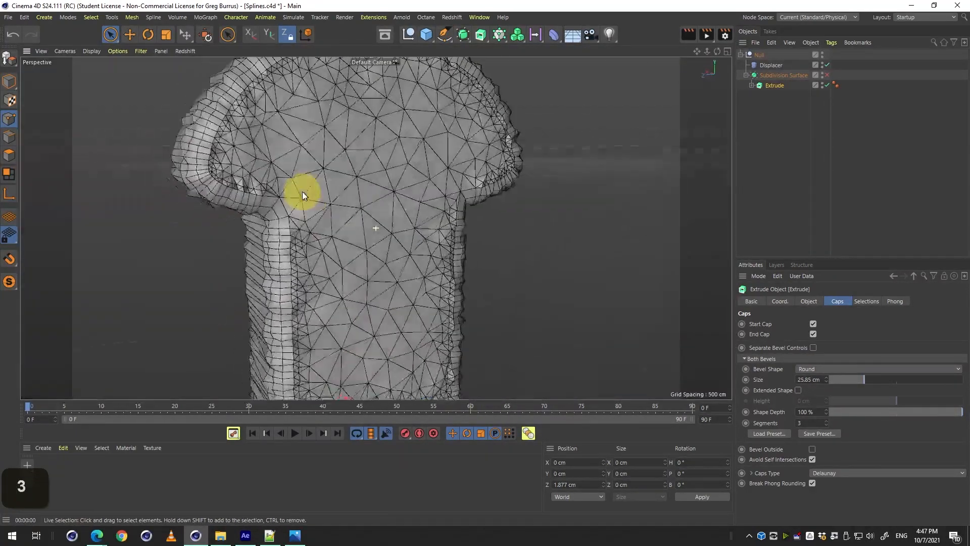
drag(302, 192, 360, 232)
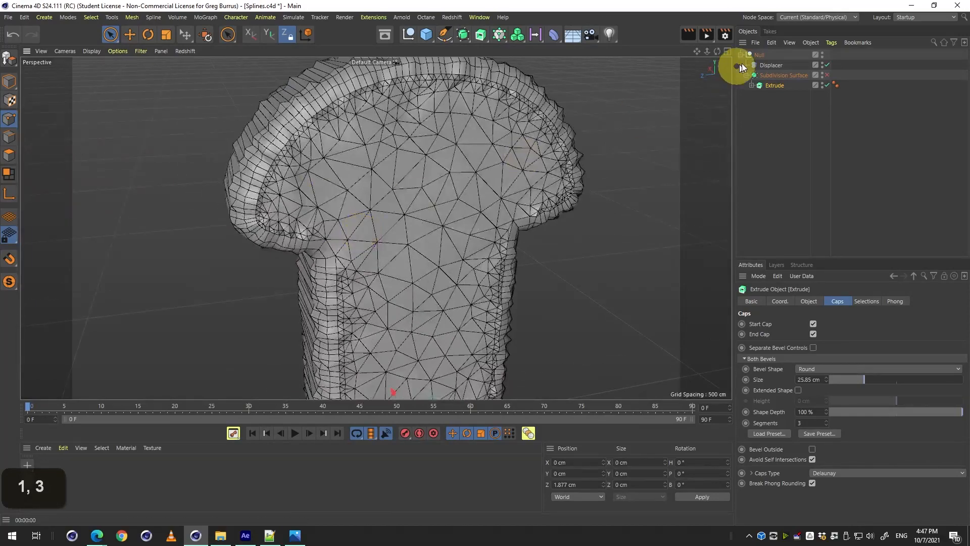
- Re-enable the Subdivision Surface and render the view to check the smoothed mushroom
click(829, 77)
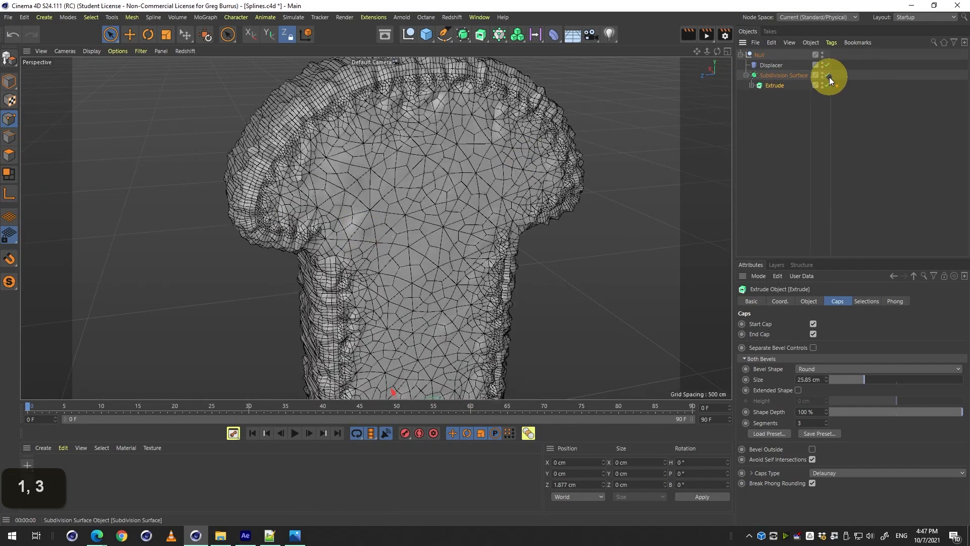
mouse_move(423, 186)
mouse_down()
mouse_move(460, 165)
mouse_move(437, 174)
mouse_move(423, 156)
mouse_up()
key(ctrl+r)
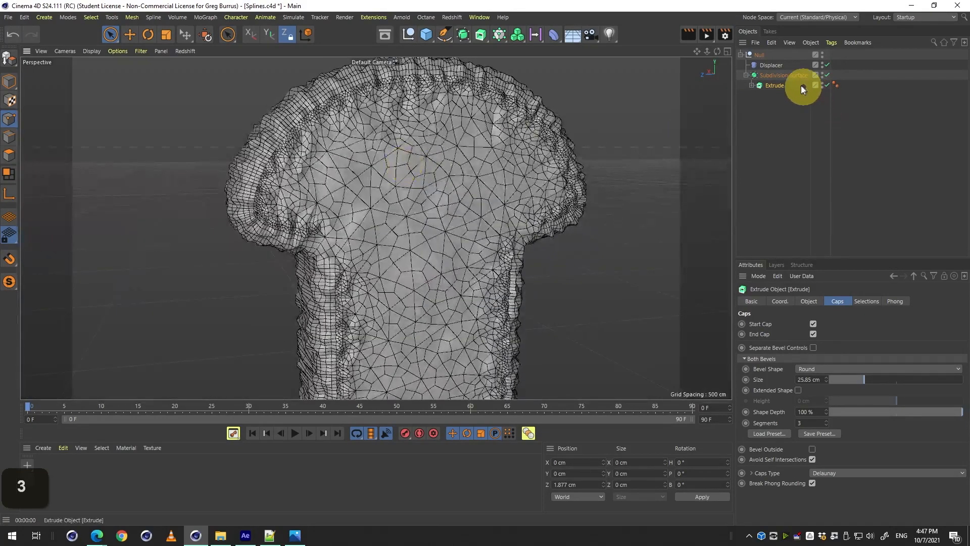
- Set the Subdivision Surface's editor and renderer subdivisions to 2 and render the view
click(787, 75)
double_click(814, 334)
text(2)
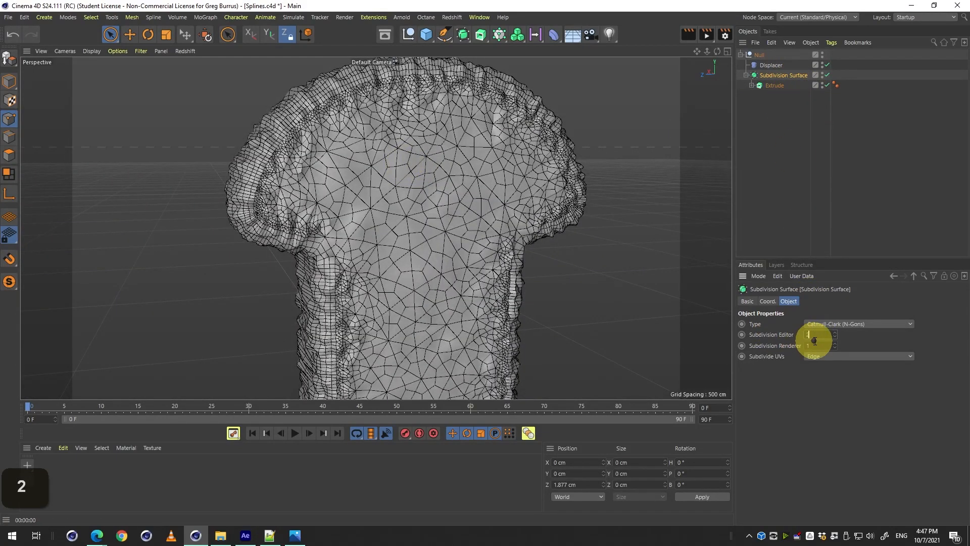
drag(814, 345, 770, 356)
text(2)
click(848, 426)
key(ctrl+r)
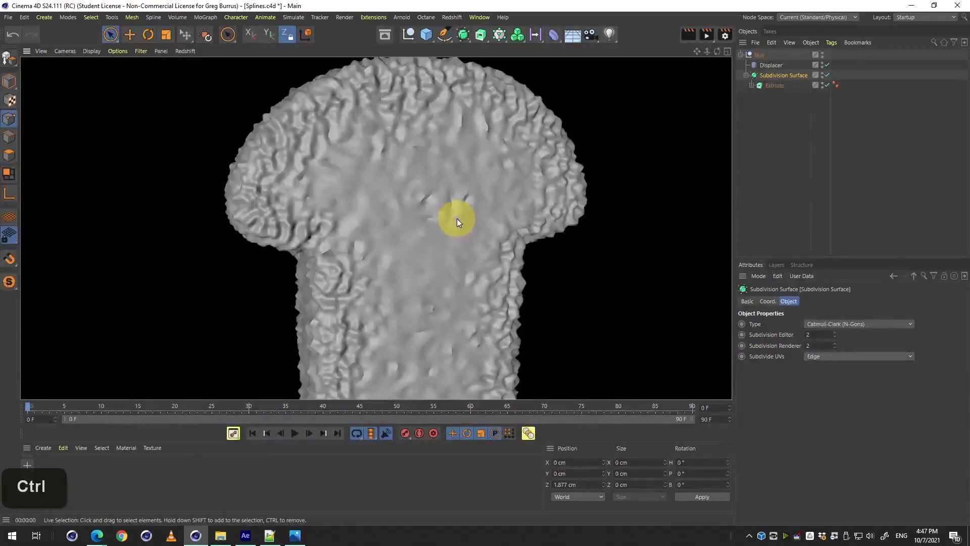
key(3)
drag(386, 183, 427, 190)
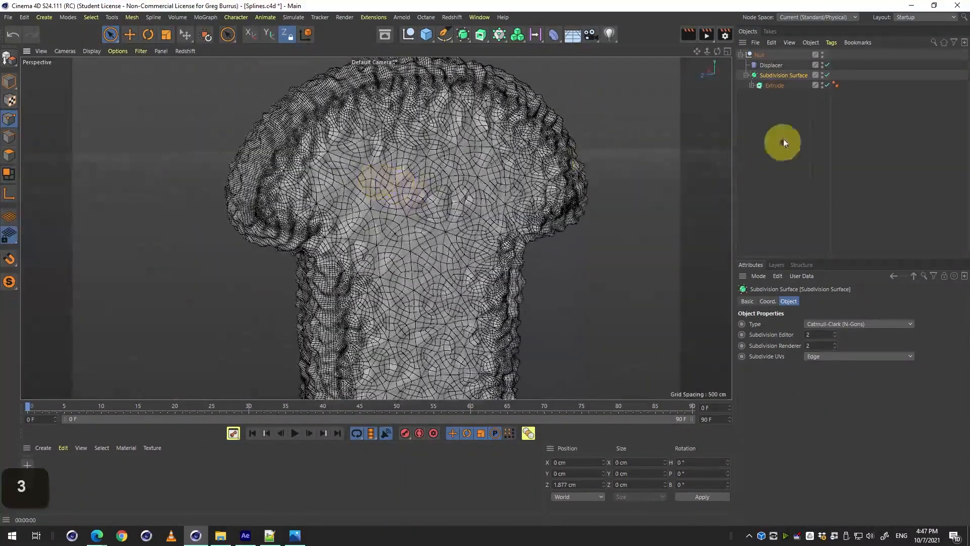
click(775, 86)
click(781, 75)
double_click(890, 333)
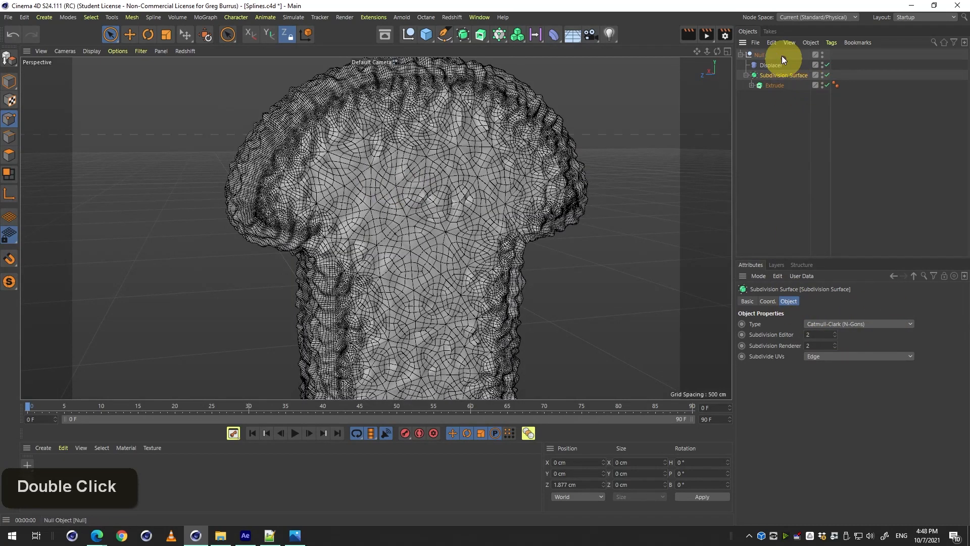
- Set the Displacer's height to 1 cm and render the view to check the surface from closer up
click(772, 64)
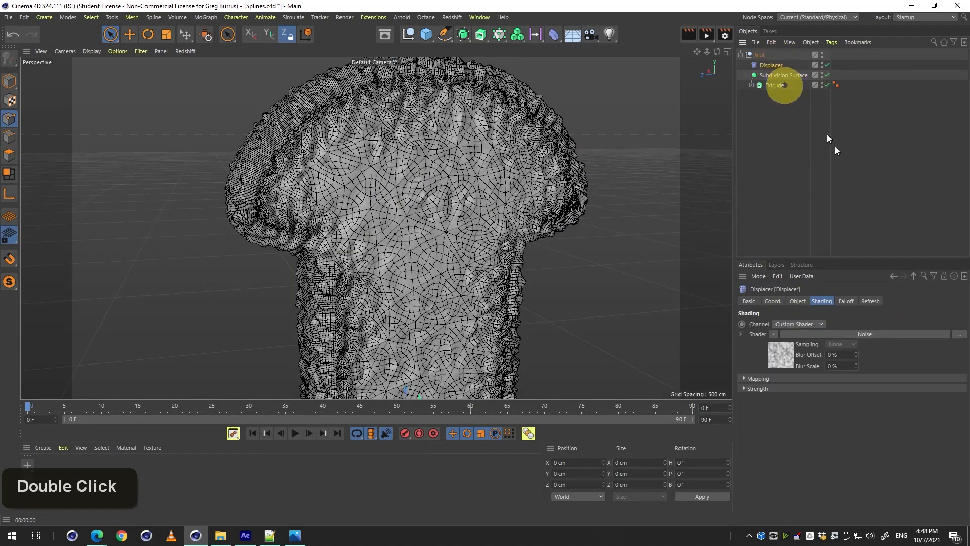
click(774, 352)
click(915, 277)
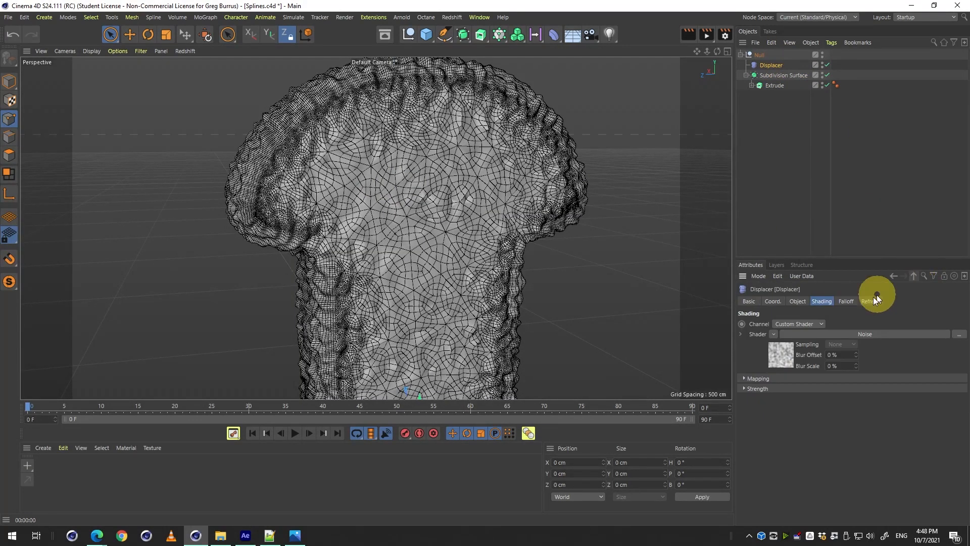
click(798, 302)
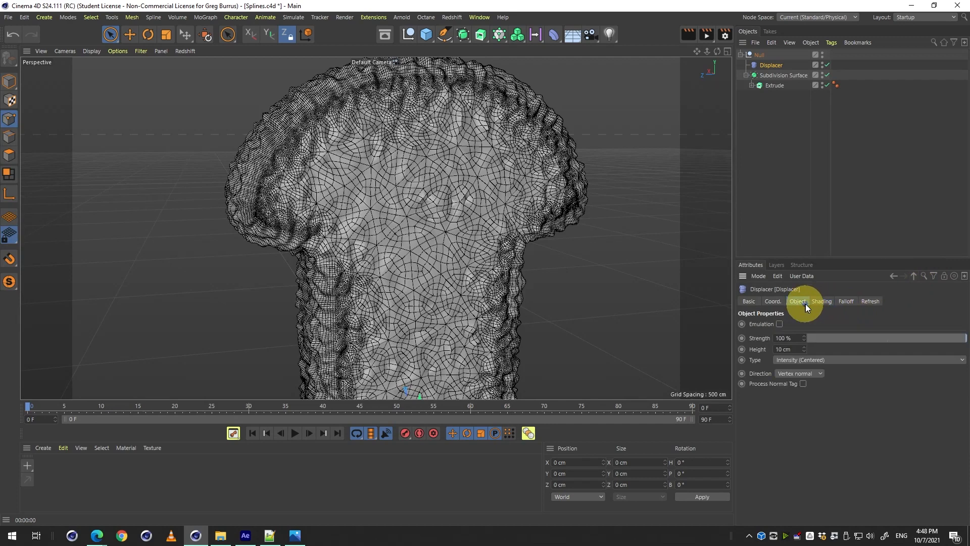
double_click(786, 349)
text(1)
key(Return)
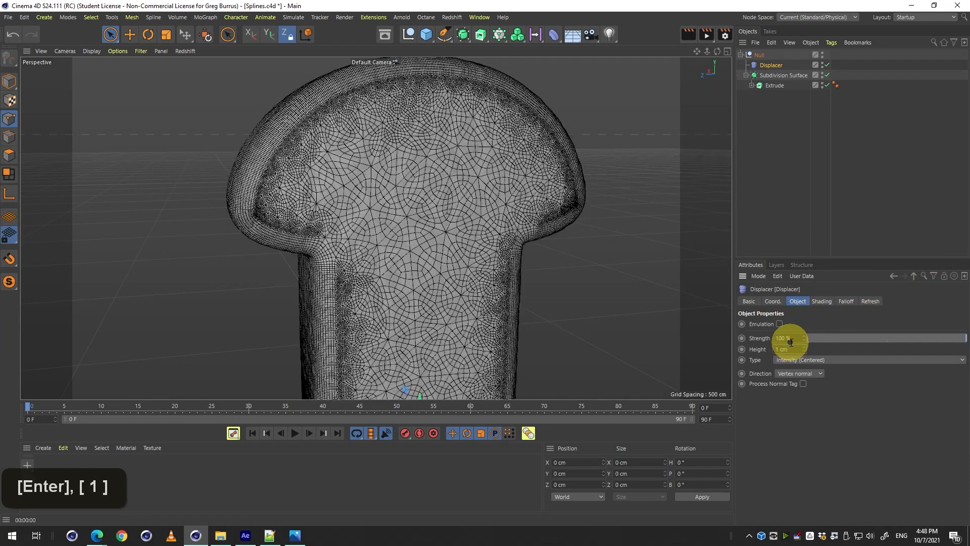
key(ctrl+r)
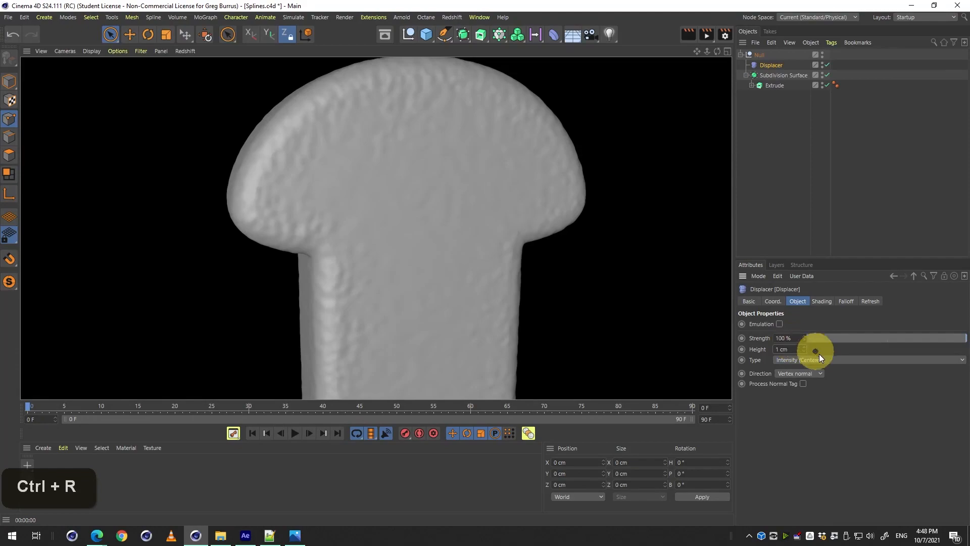
key(3)
mouse_move(434, 196)
mouse_down()
mouse_move(491, 217)
mouse_move(433, 198)
mouse_move(325, 195)
mouse_move(440, 201)
mouse_move(340, 212)
mouse_move(335, 191)
mouse_move(264, 221)
mouse_move(314, 217)
mouse_move(396, 268)
mouse_move(474, 267)
mouse_move(328, 239)
mouse_move(238, 242)
mouse_move(372, 238)
mouse_move(416, 249)
mouse_up()
key(ctrl+r)
key(3)
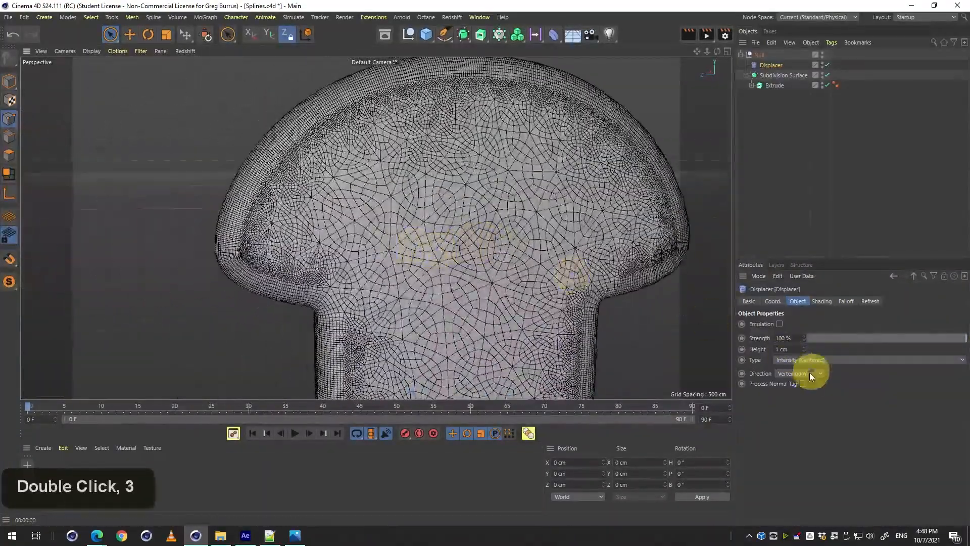
- Set the Displacer's height to 2 cm and render the view to check the stronger displacement
double_click(787, 341)
text(2)
key(Return)
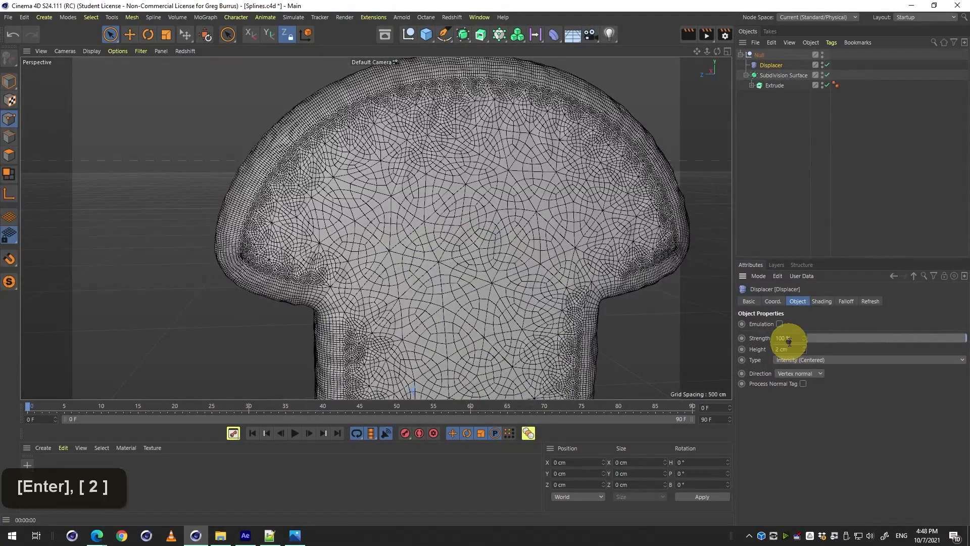
key(ctrl+r)
drag(411, 242, 393, 211)
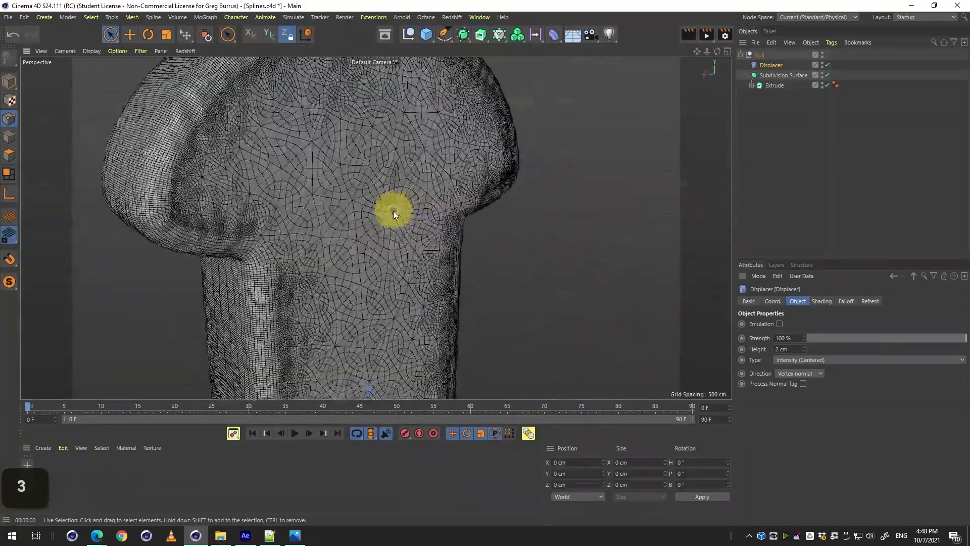
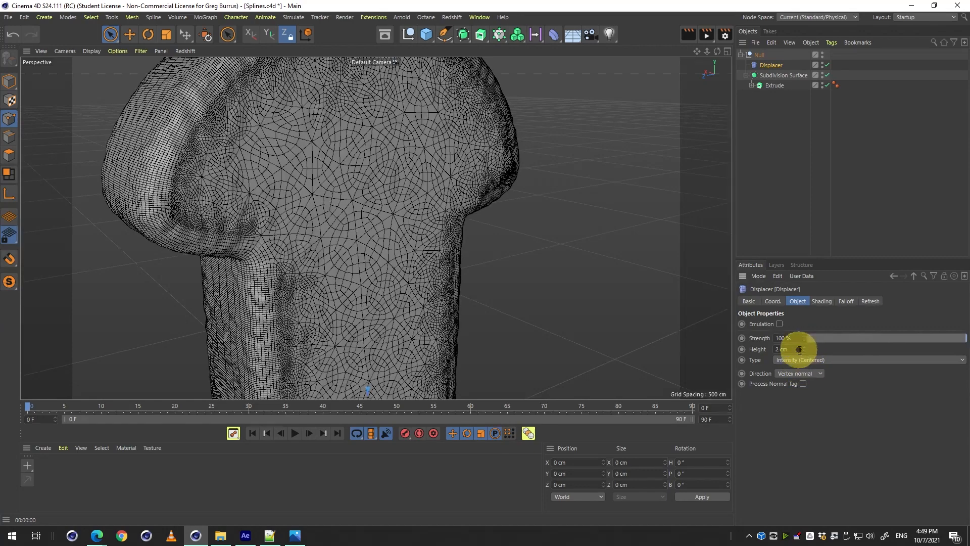
- Try another Displacer height, then undo the last two height changes
drag(798, 350, 802, 368)
key(ctrl+z)
key(ctrl+z)
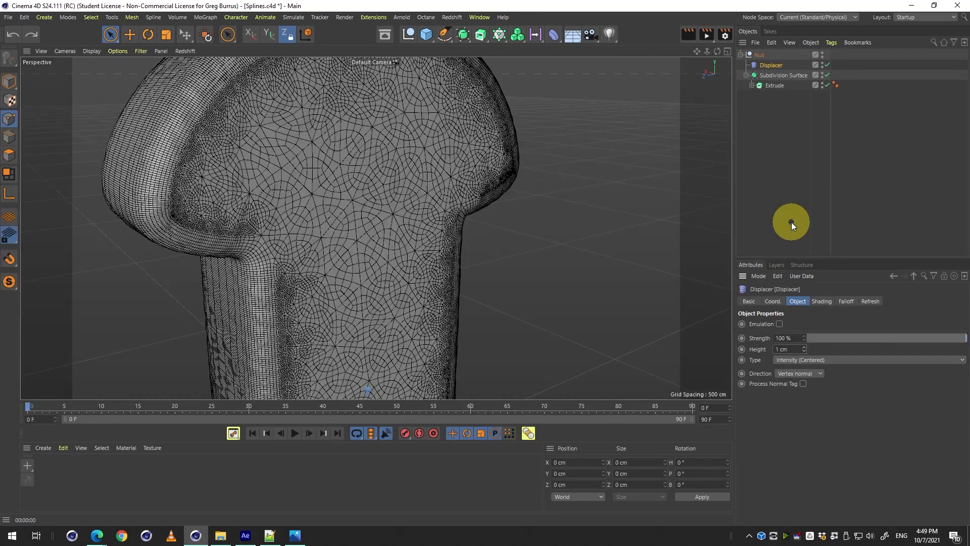
- Disable the Displacer, Subdivision Surface and Extrude to inspect the bare mushroom spline in the Right view
click(826, 65)
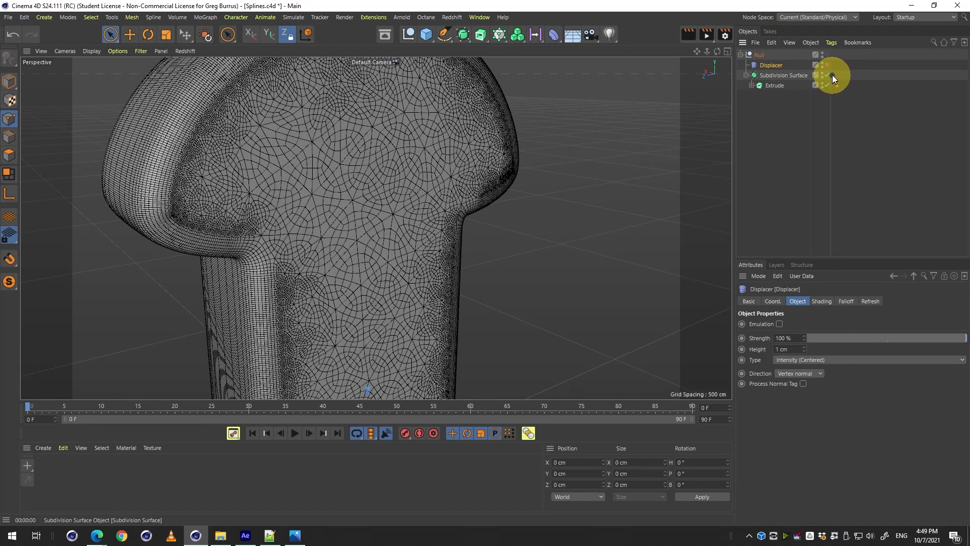
click(831, 75)
click(828, 75)
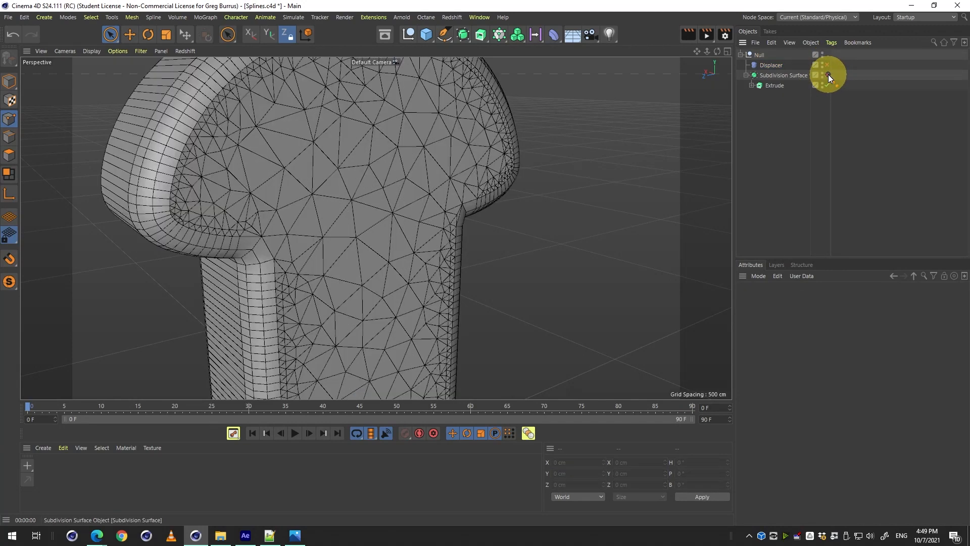
click(753, 85)
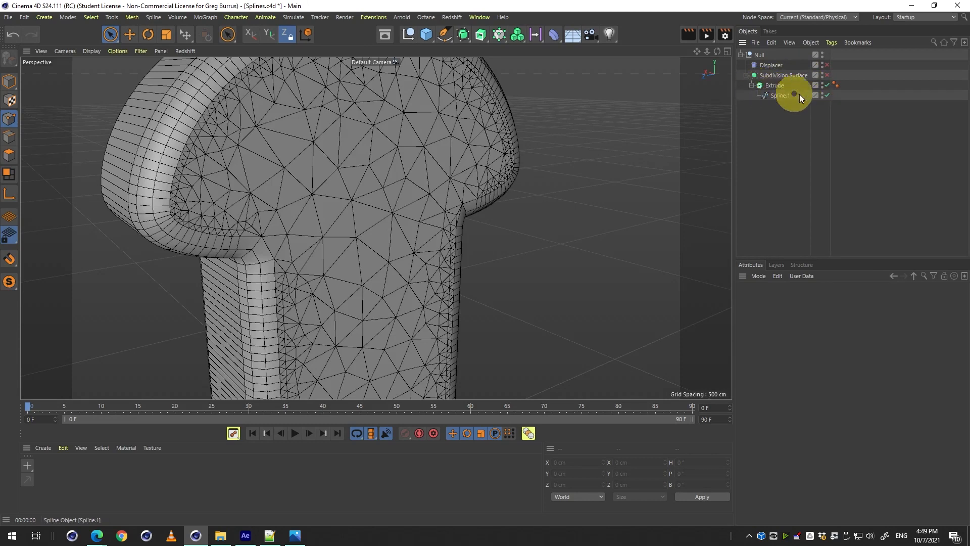
click(826, 85)
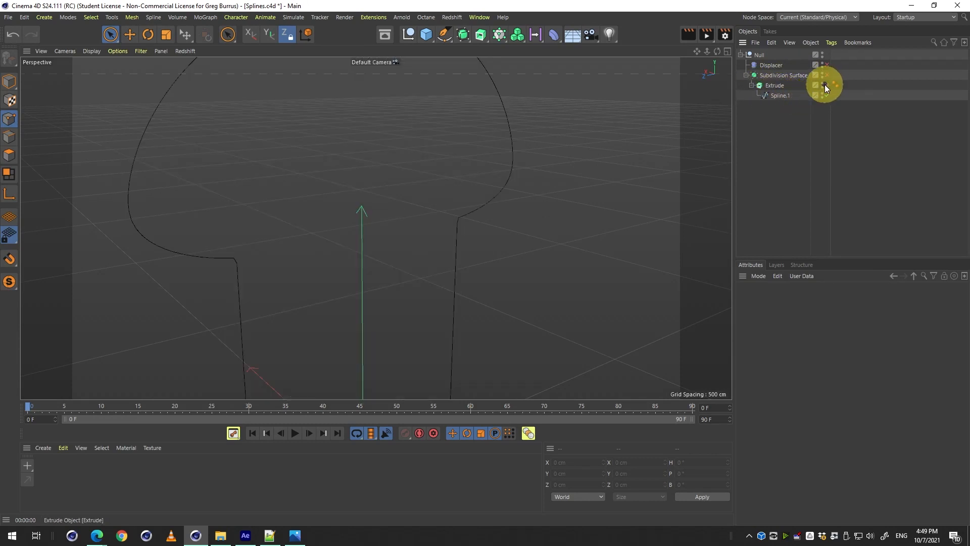
middle_click(407, 238)
middle_click(217, 307)
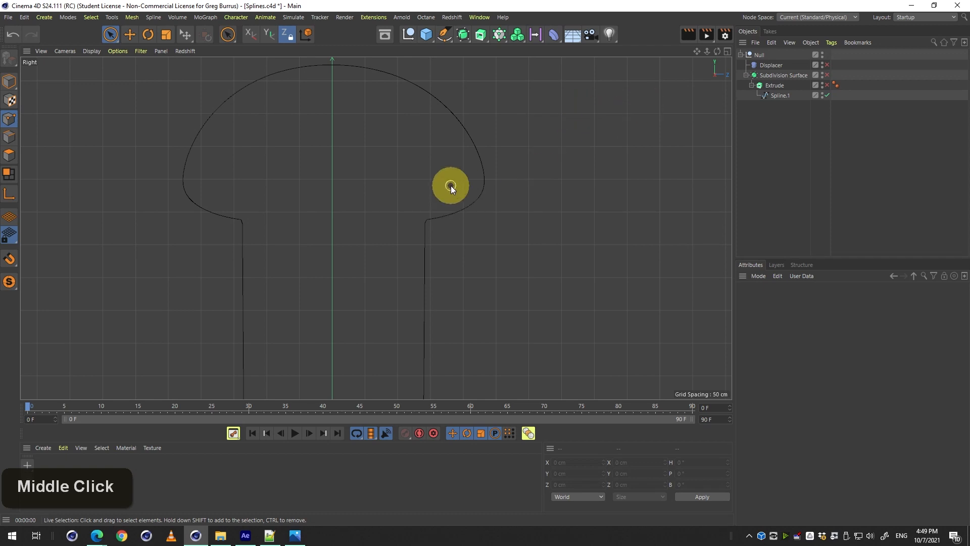
scroll(452, 185, down, 3)
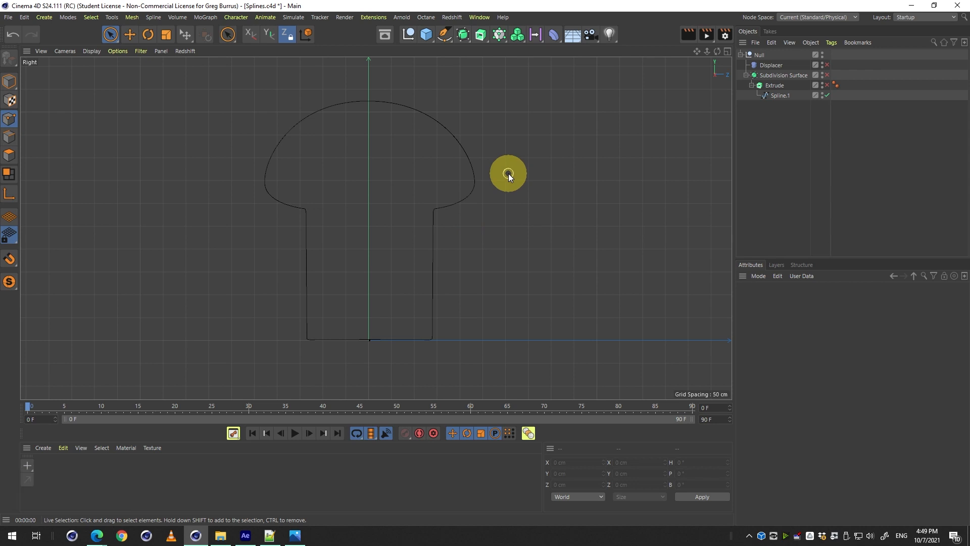
- Re-enable the Extrude, the Subdivision Surface and the Displacer
click(829, 86)
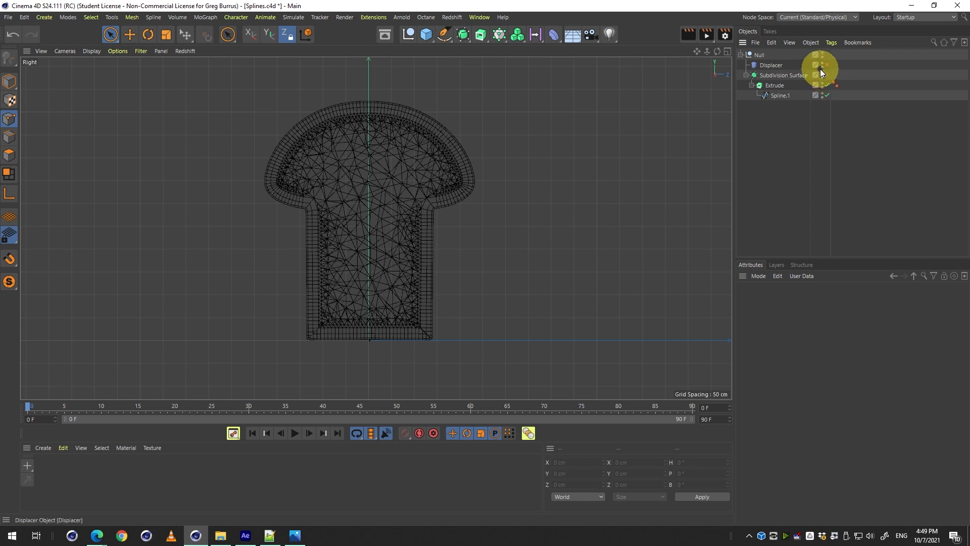
click(827, 75)
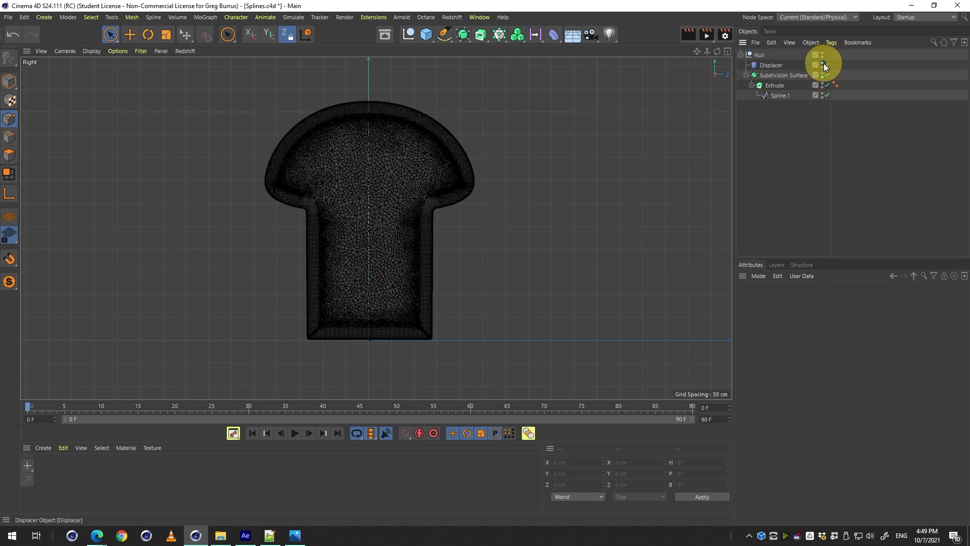
double_click(828, 64)
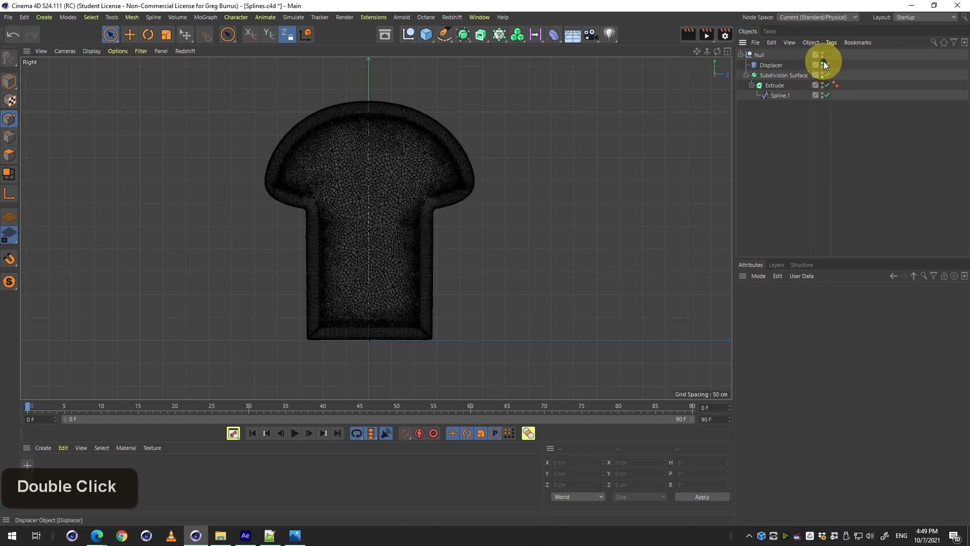
- Toggle the Subdivision Surface's viewport visibility off and on, and return to the Perspective view
double_click(822, 73)
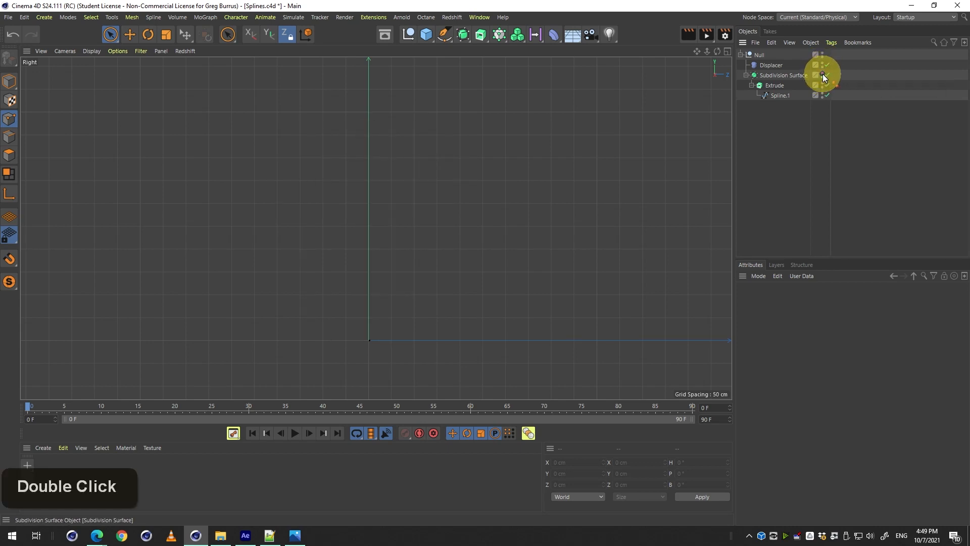
double_click(823, 74)
double_click(823, 74)
double_click(823, 74)
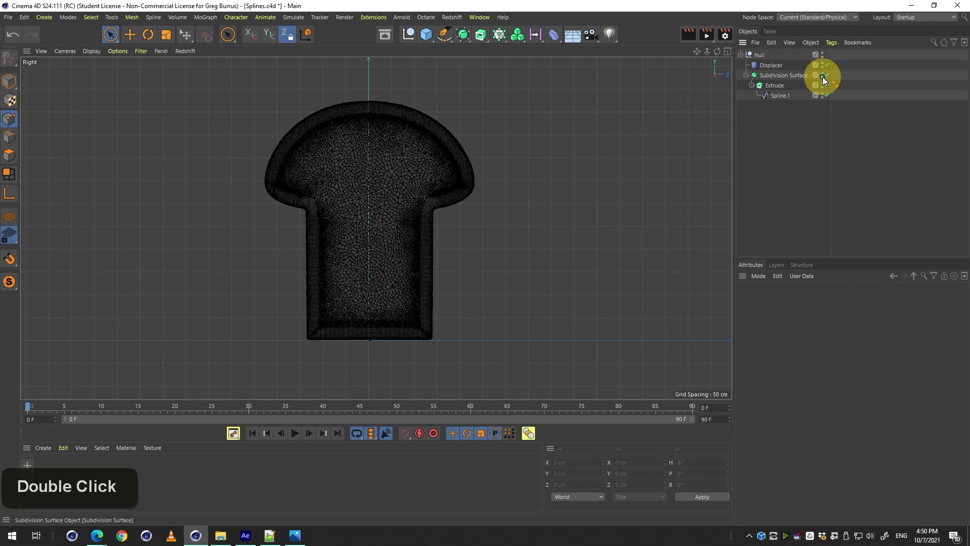
middle_click(389, 112)
middle_click(325, 114)
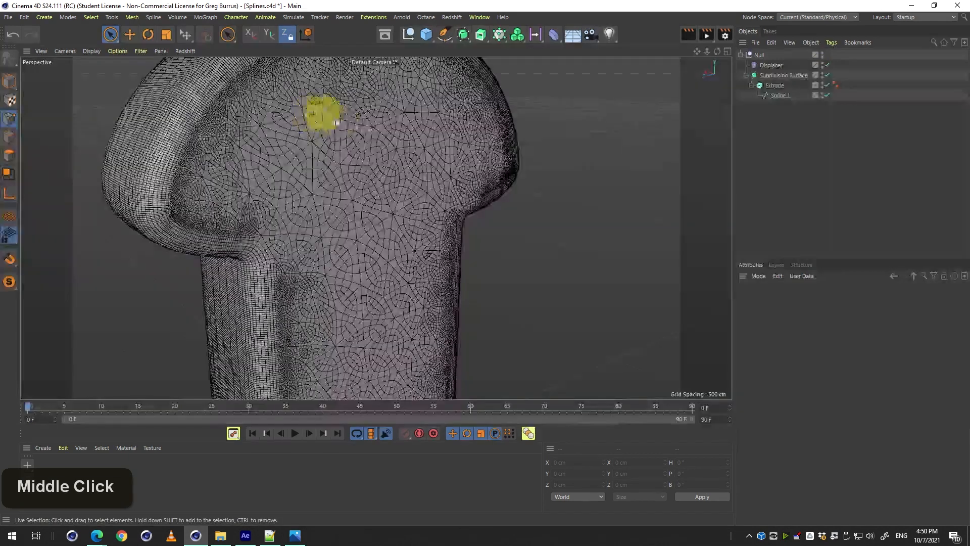
- Set the Displacer's height to 2 cm
click(769, 66)
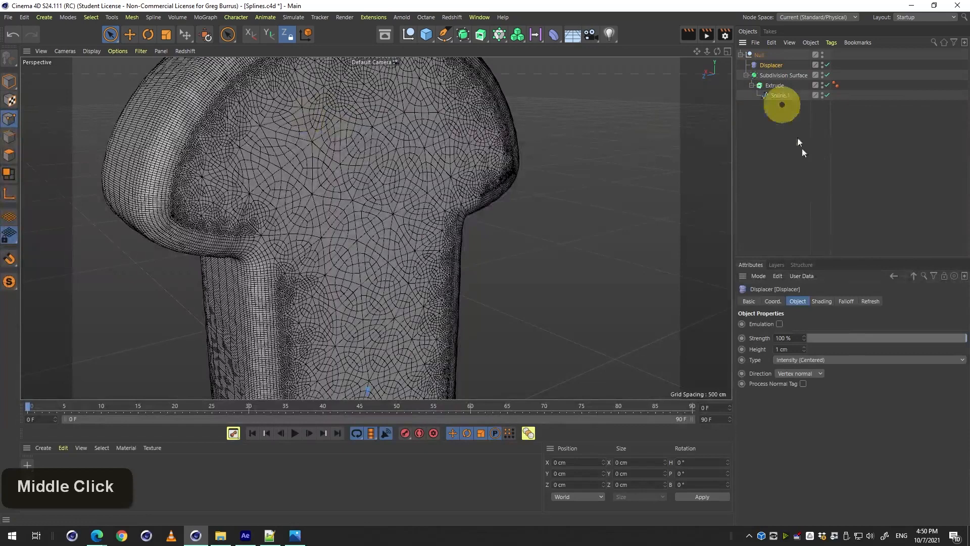
click(791, 348)
text(2)
- Save the project and save it again under the new file name "Displace Breadish Shape"
key(ctrl+s)
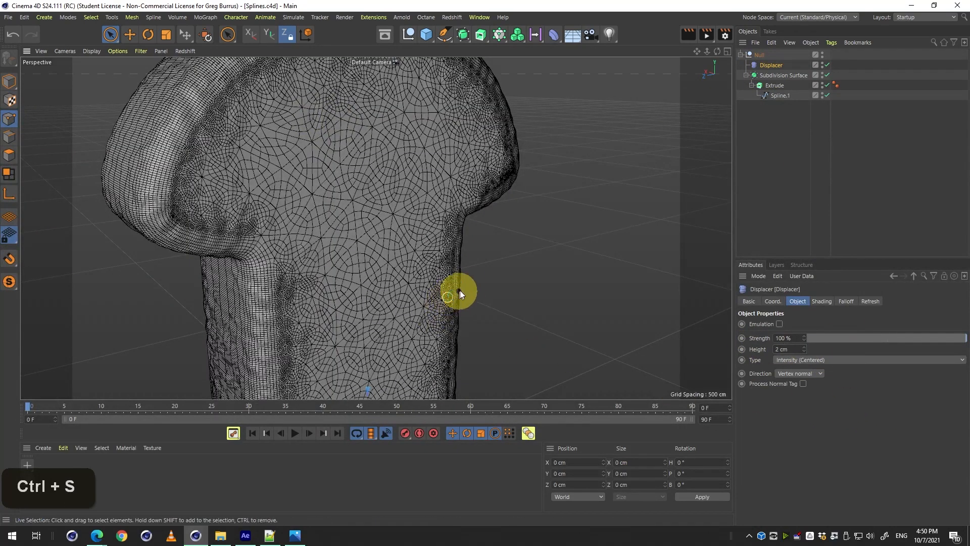
key(ctrl+shift+s)
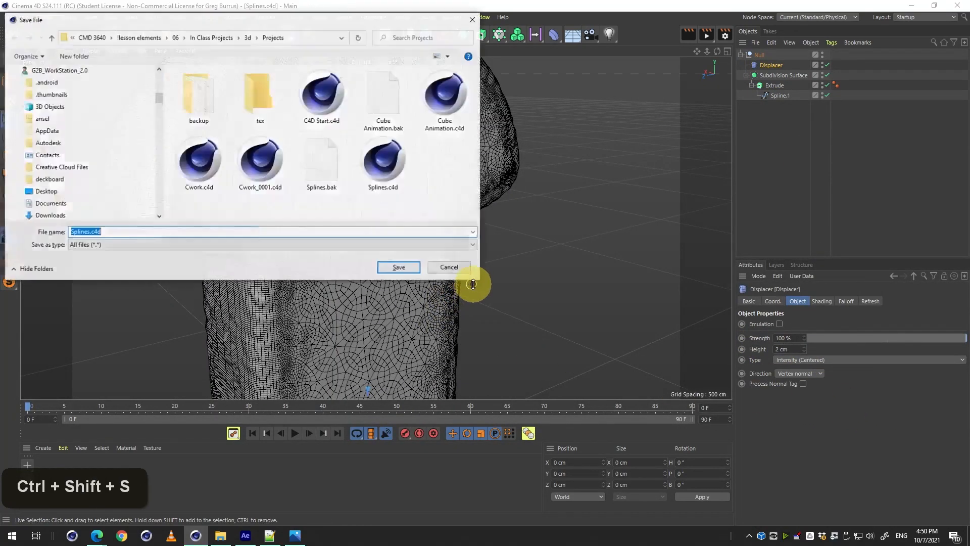
text(Di)
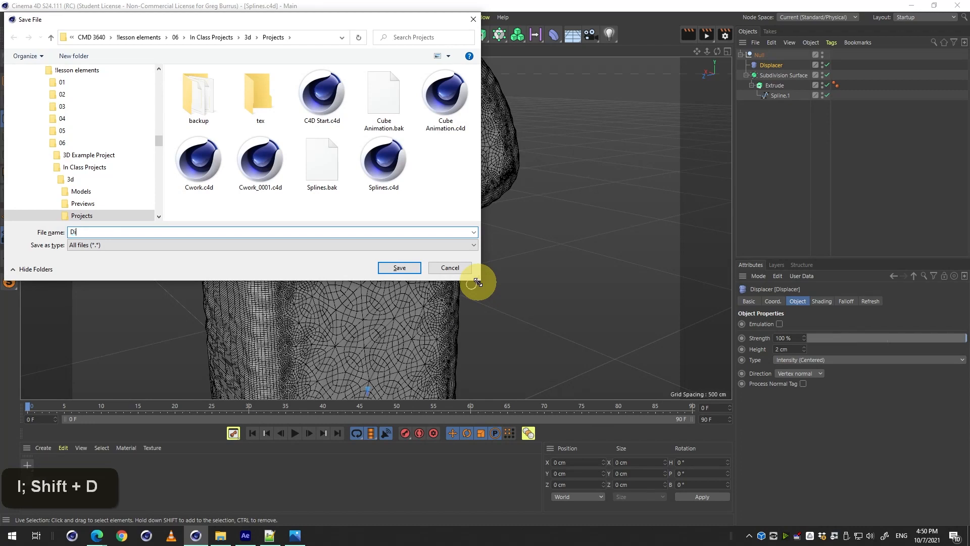
text(splace Breas)
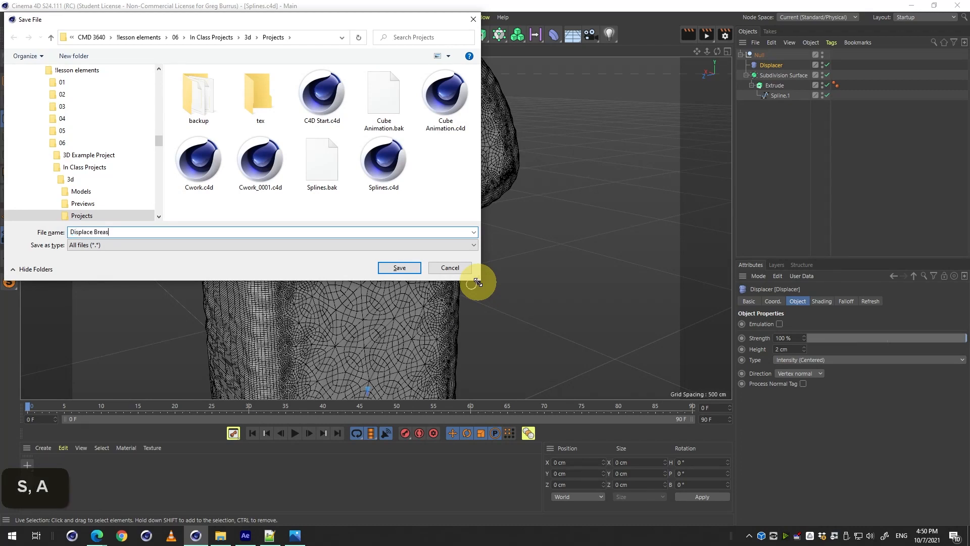
key(BackSpace)
text(dish )
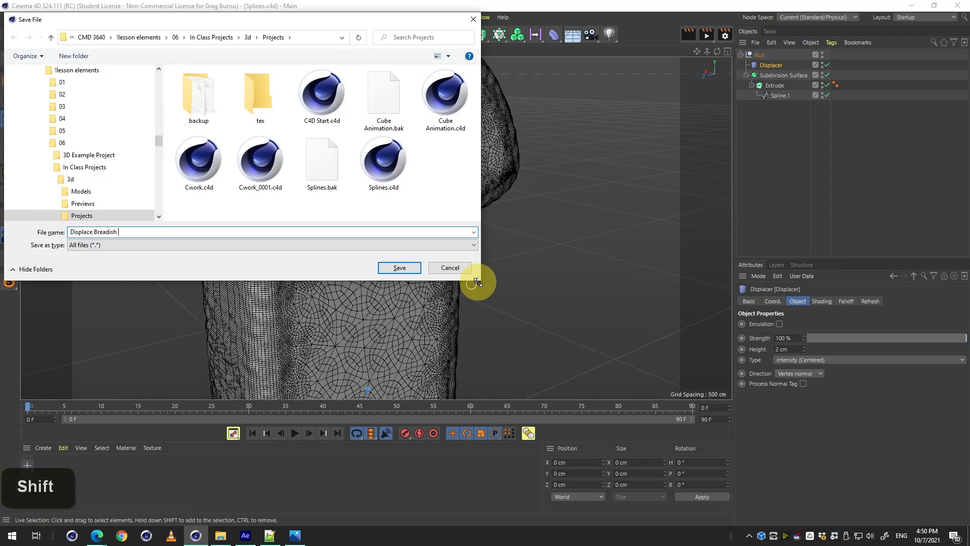
text(Shape)
key(Return)
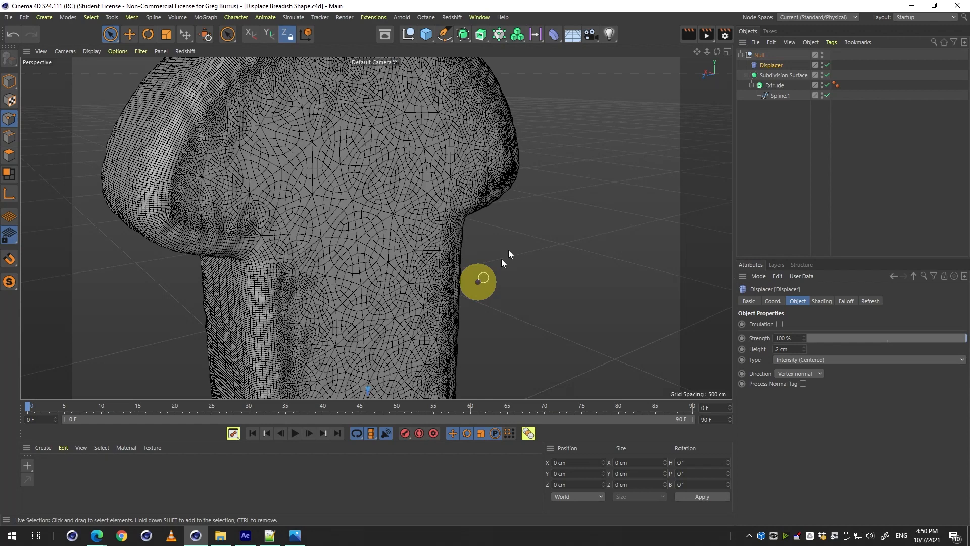
- Show the Extrude's polygon selection options, create a new material and apply it to the Extrude
click(778, 86)
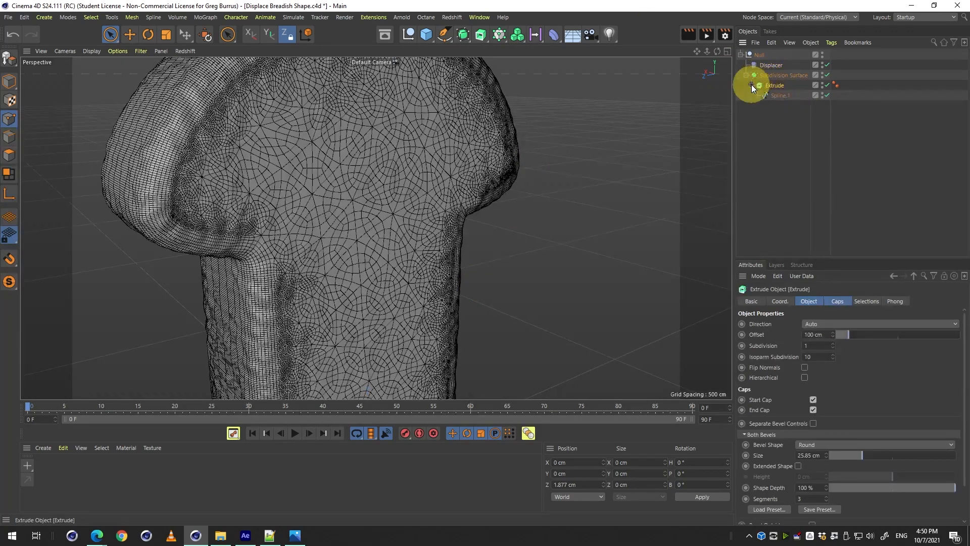
click(751, 85)
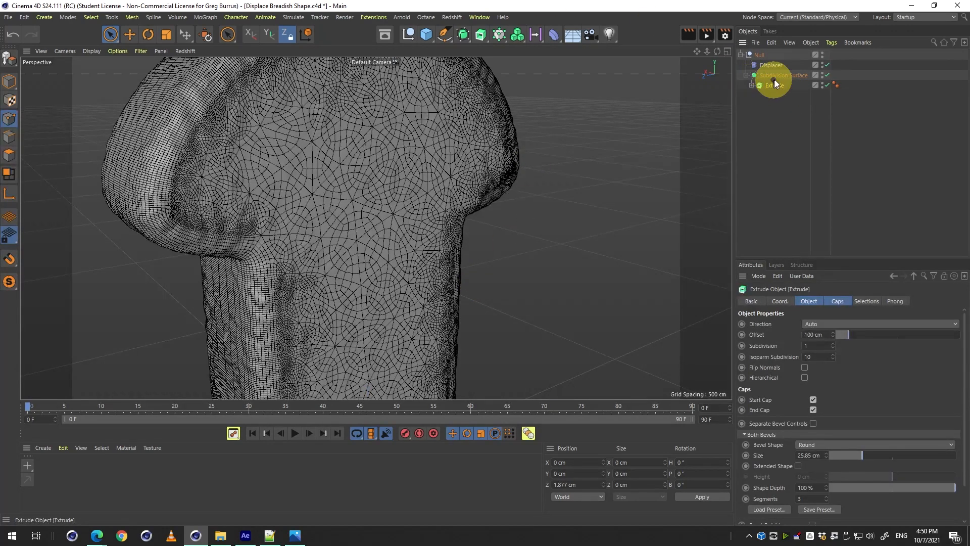
double_click(877, 304)
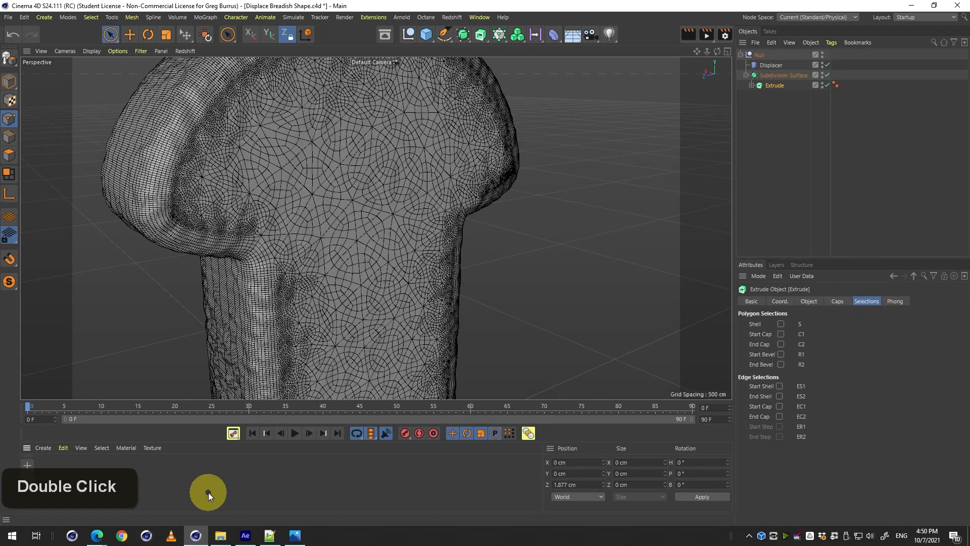
double_click(49, 469)
drag(41, 465, 207, 339)
- Mix a pale cream colour of H 37°, S 17%, V 94% in the new material's Luminance channel
double_click(53, 463)
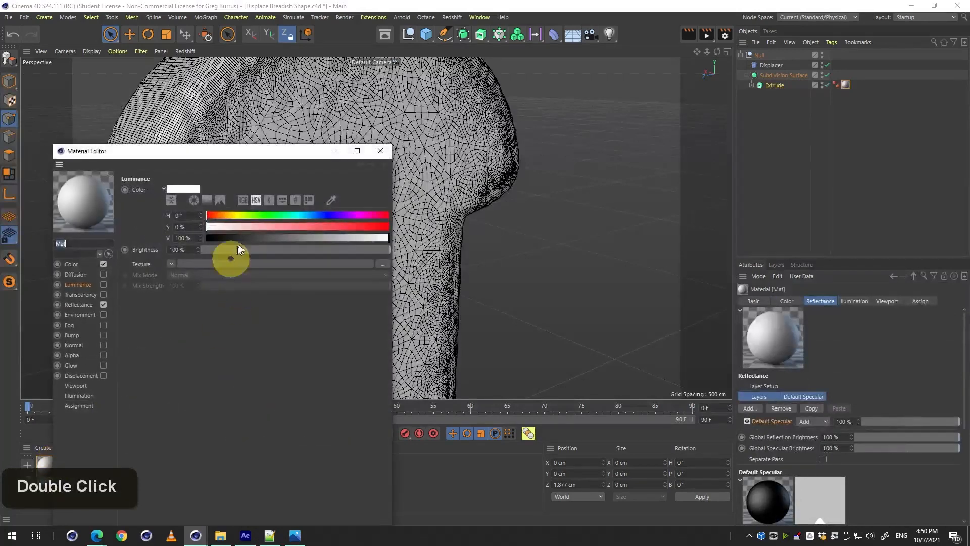
drag(243, 226, 237, 229)
click(236, 215)
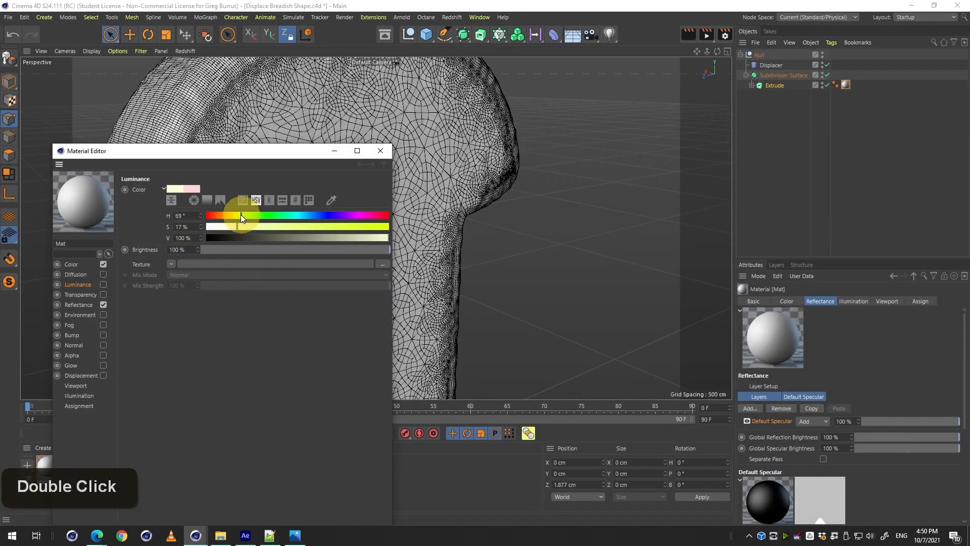
drag(328, 235, 348, 240)
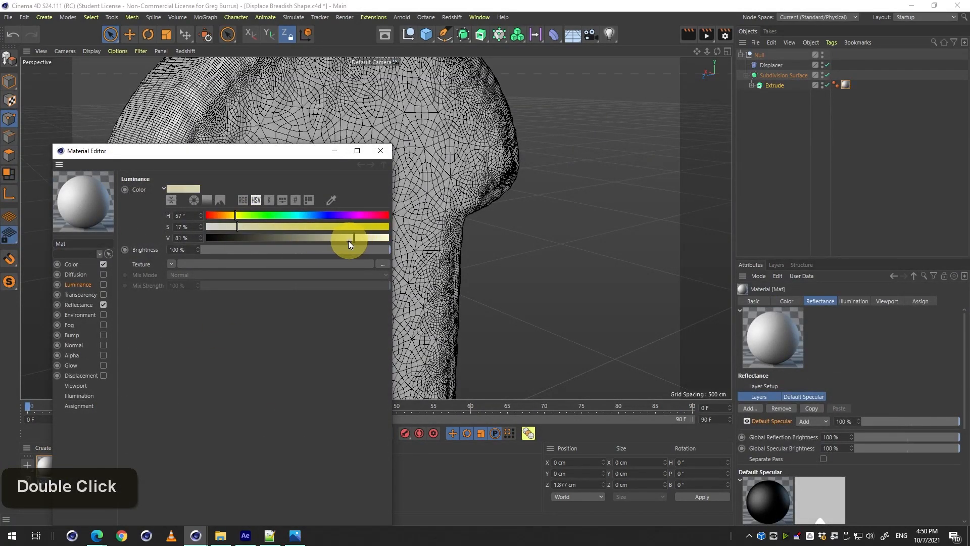
click(225, 217)
drag(225, 217, 224, 217)
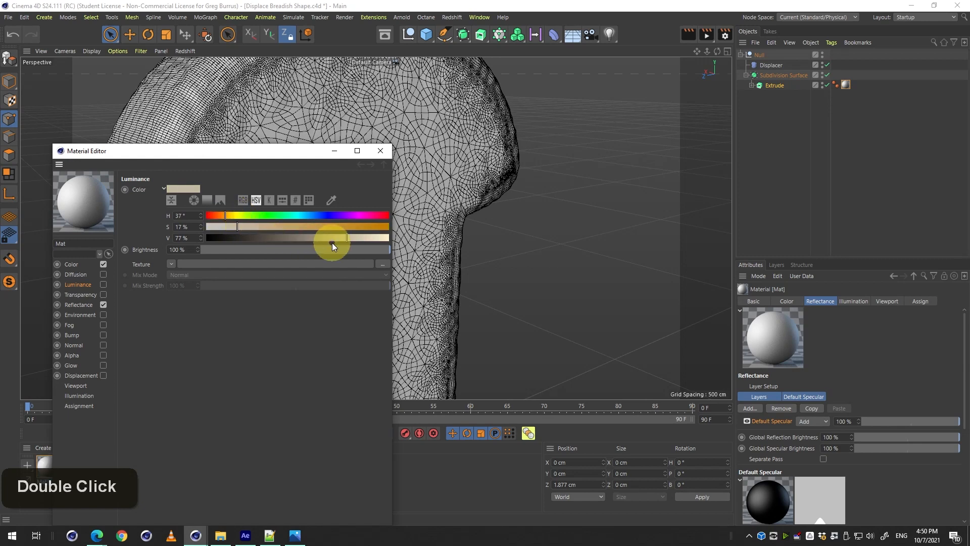
drag(347, 242, 376, 244)
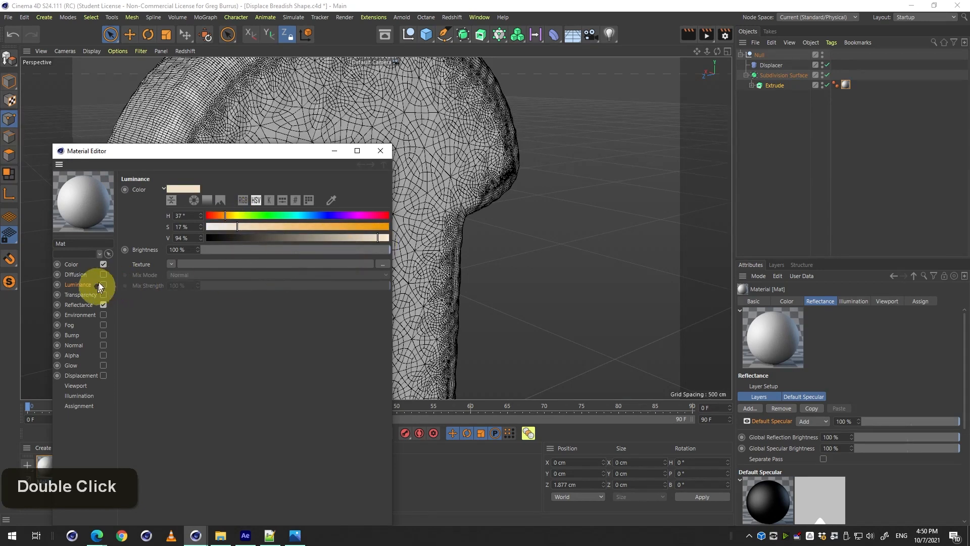
- Copy the cream colour from Luminance into the material's Color channel and disable its Reflectance channel
click(76, 267)
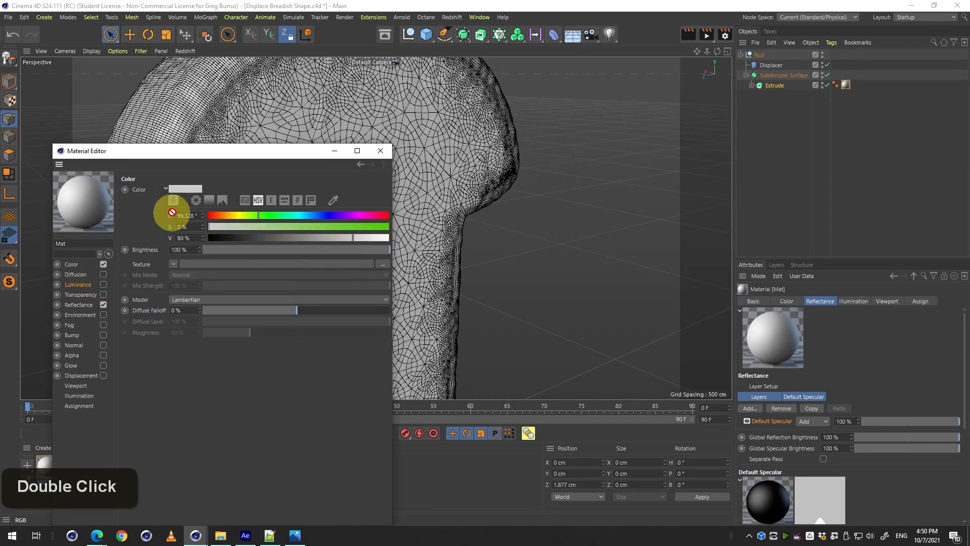
drag(186, 189, 186, 189)
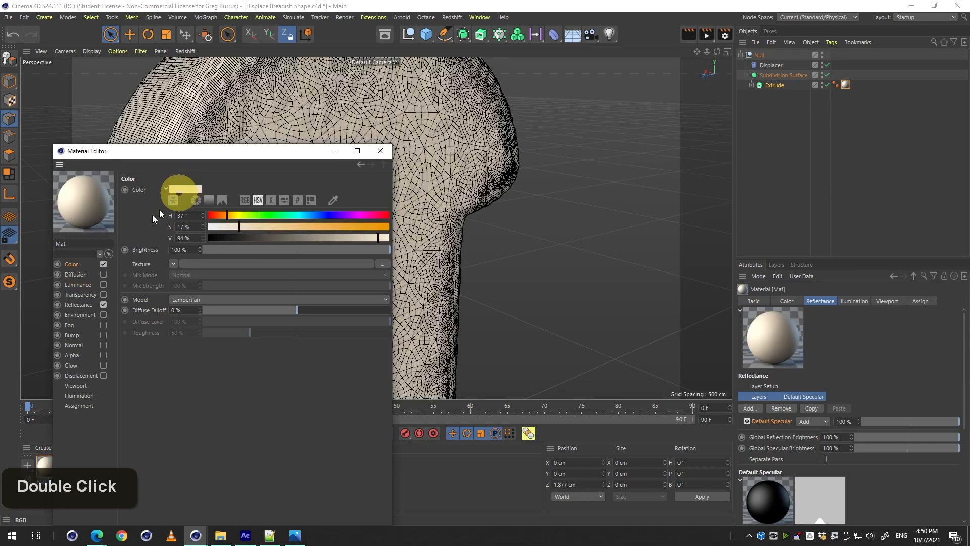
click(105, 305)
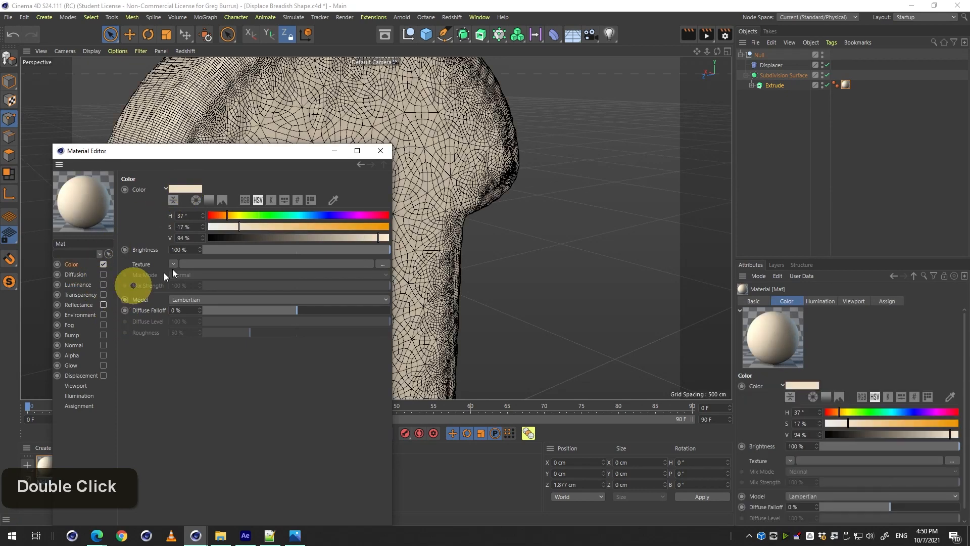
click(384, 156)
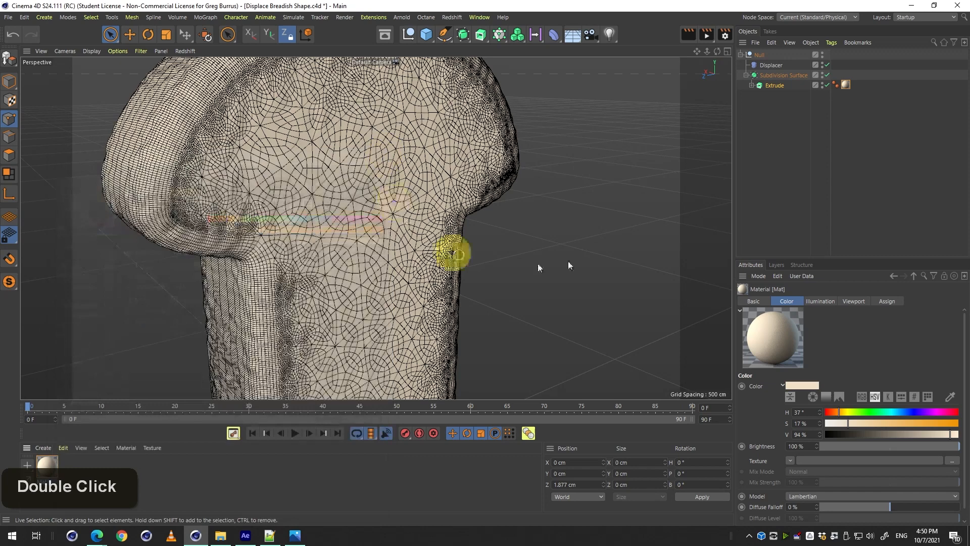
- Restrict the cream material tag on the Extrude to the shell by setting its selection to S
click(842, 83)
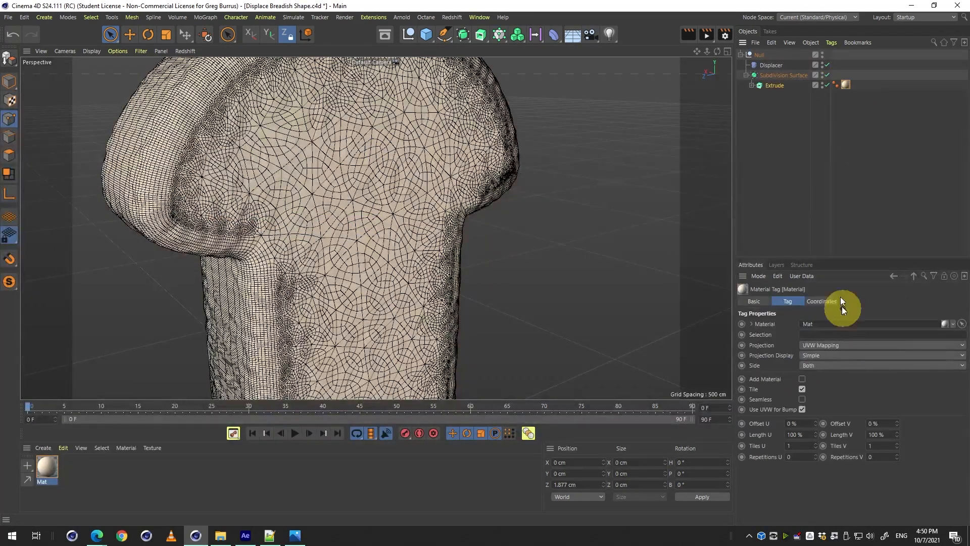
click(771, 85)
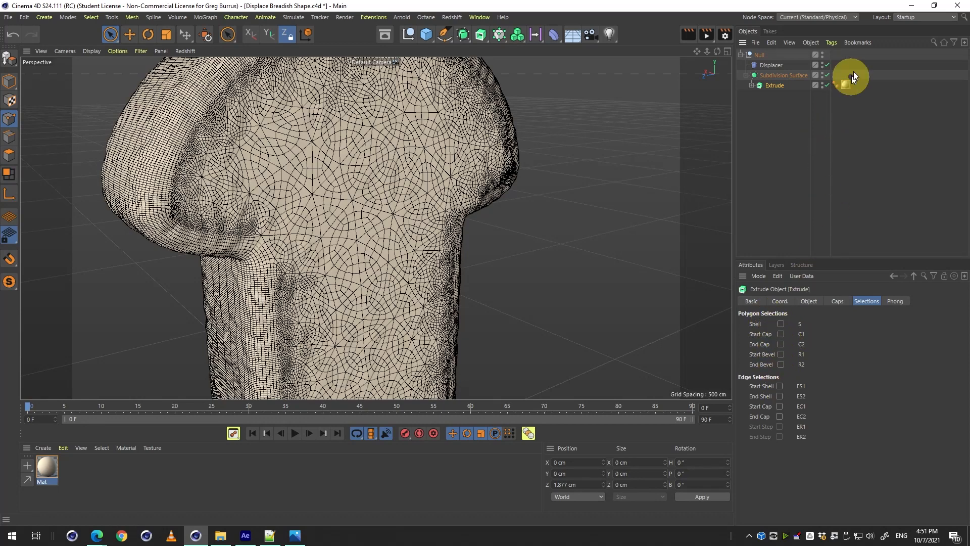
click(846, 84)
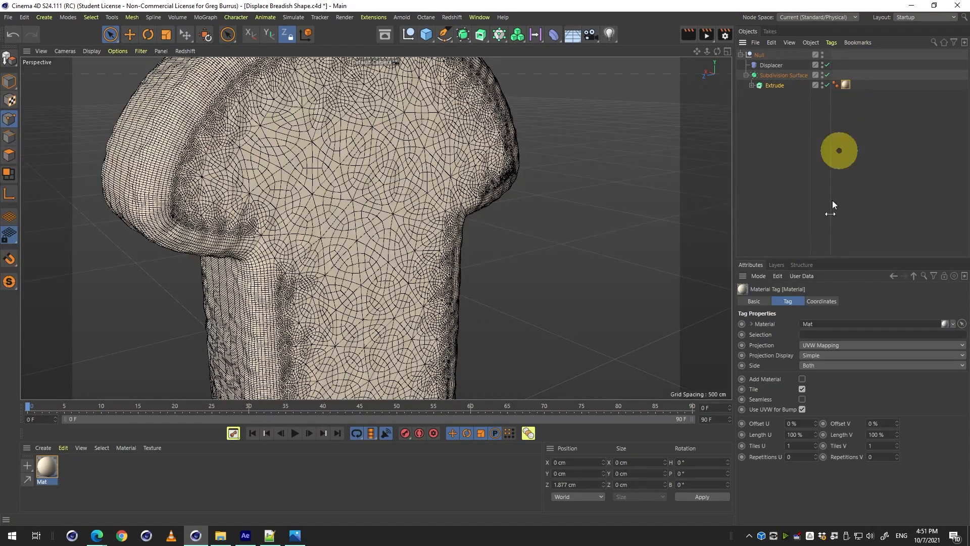
click(834, 335)
text(S)
click(880, 388)
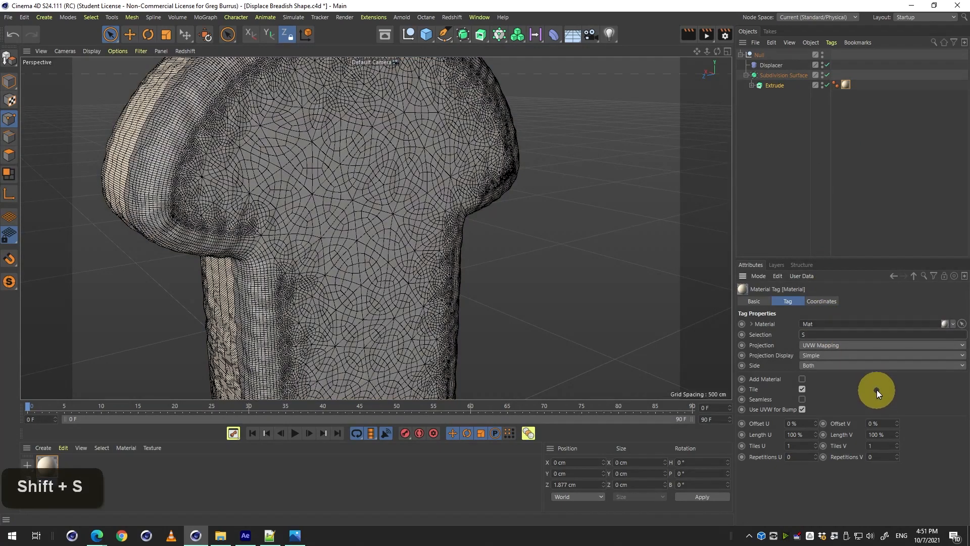
- Restrict the cream material tag to the Extrude's start cap by setting its selection to C1
drag(433, 256, 288, 227)
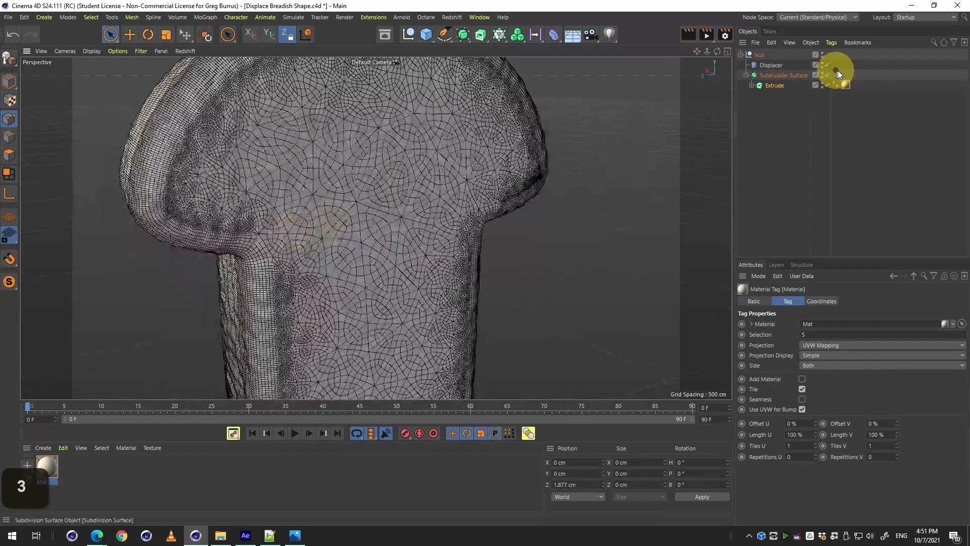
drag(839, 336, 763, 329)
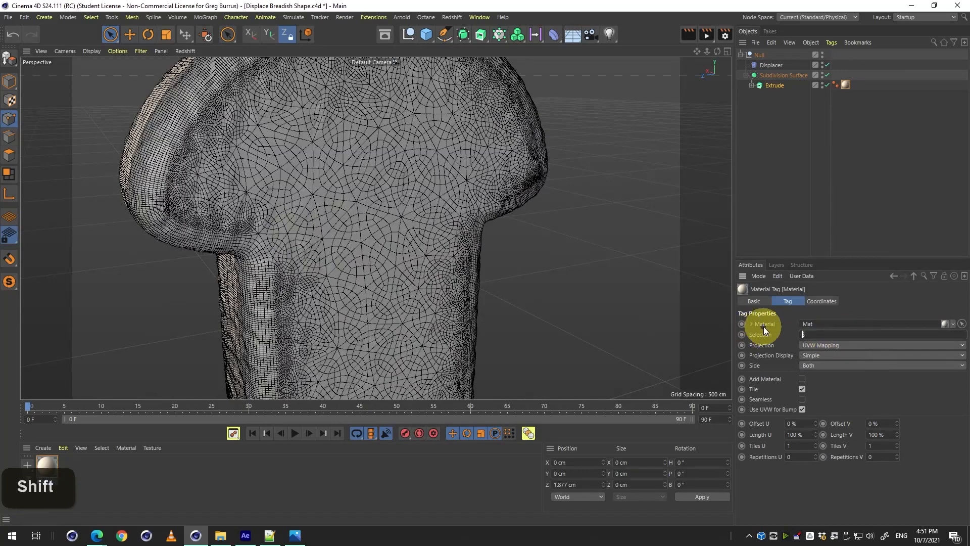
text(C1)
click(895, 388)
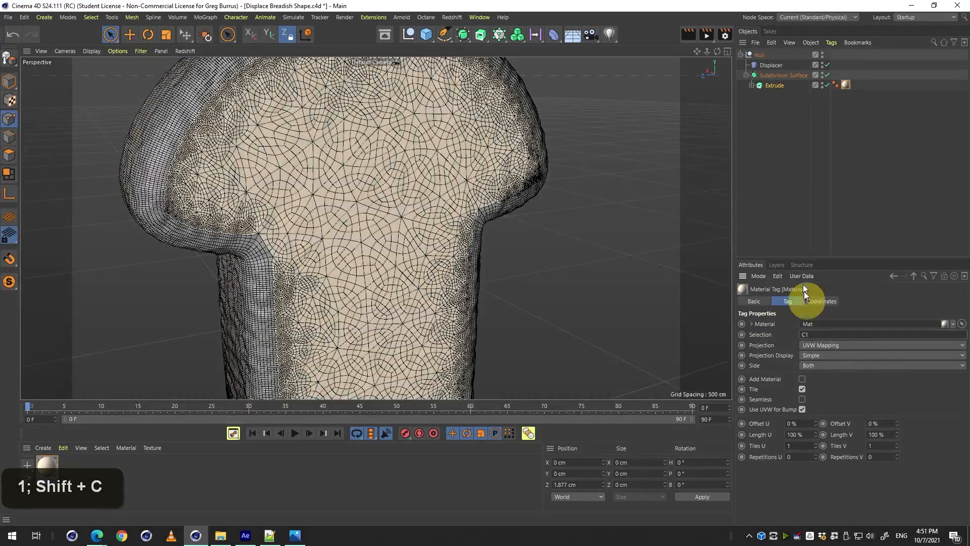
- Duplicate the cream material tag on the Extrude and set the copy's selection to C2 for the end cap
mouse_move(848, 85)
ctrl+mouse_down()
mouse_move(875, 90)
mouse_move(848, 83)
mouse_move(864, 84)
mouse_move(859, 90)
ctrl+mouse_up()
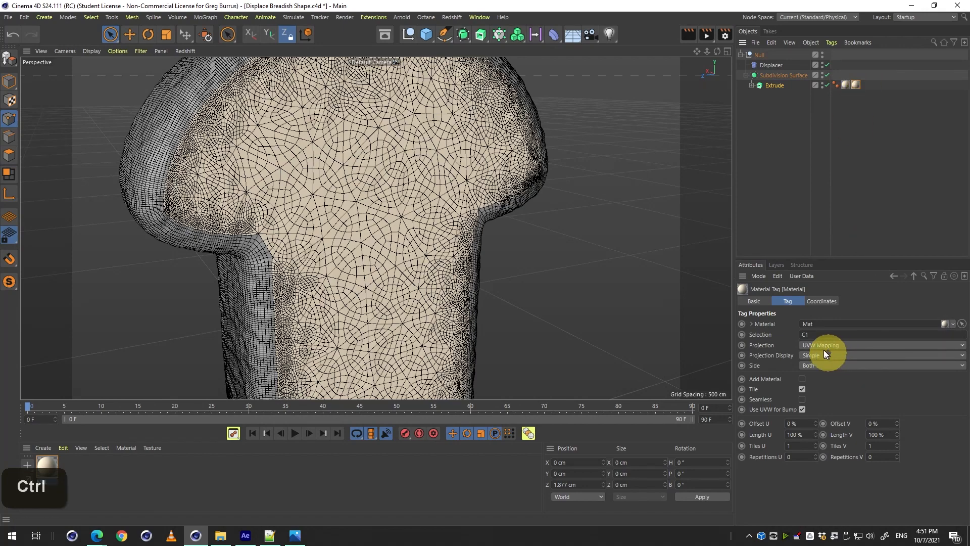
click(809, 334)
text(2)
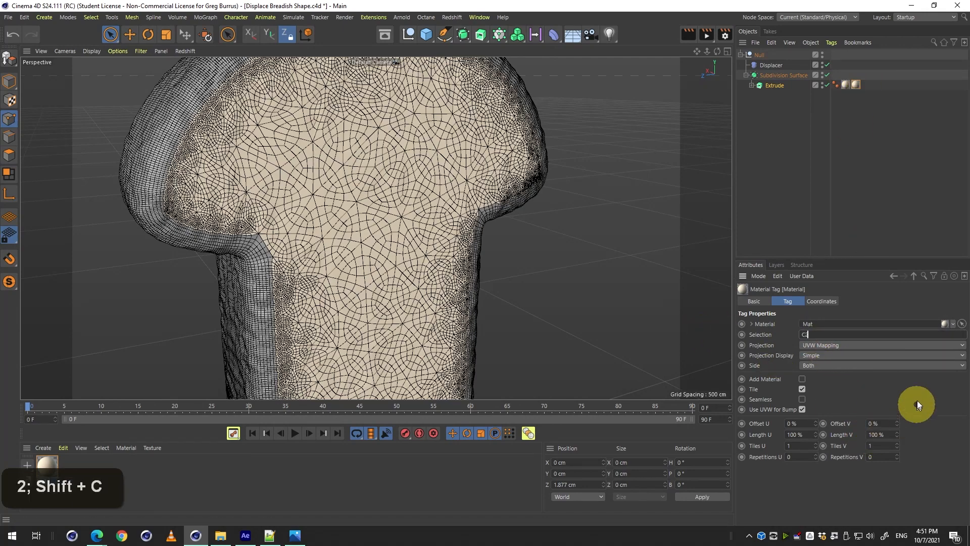
click(917, 401)
key(3)
drag(301, 250, 465, 189)
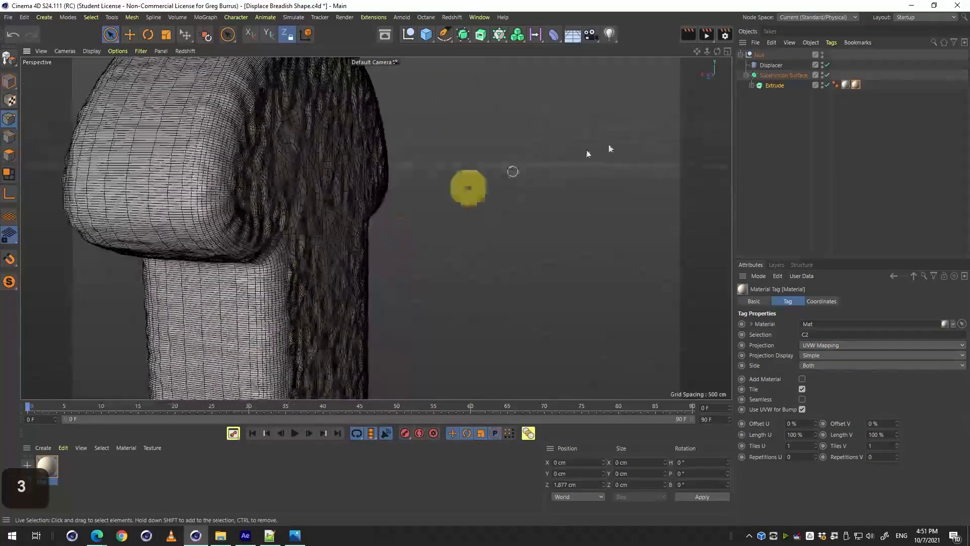
- Duplicate the cream material and raise the copy's colour saturation to 47% for a tan crust colour
drag(47, 476, 86, 461)
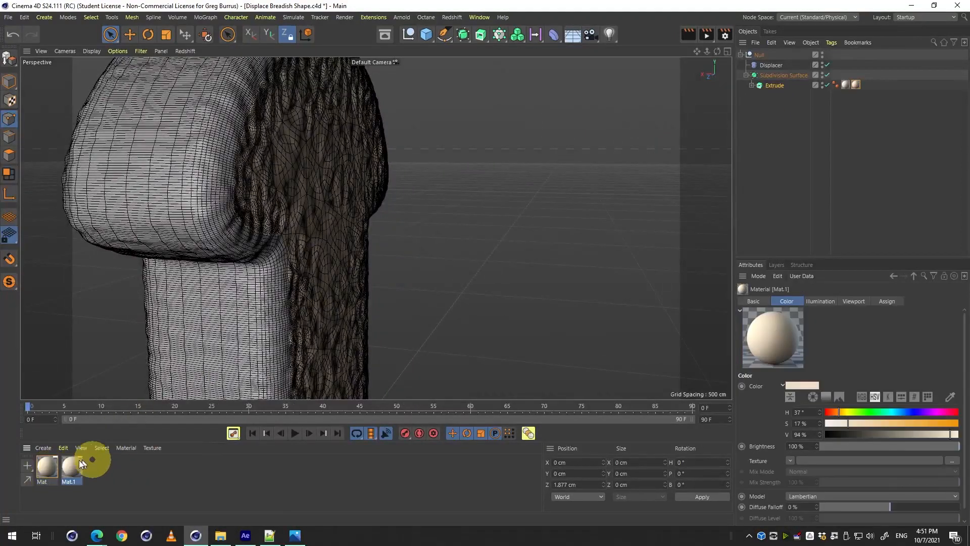
double_click(71, 463)
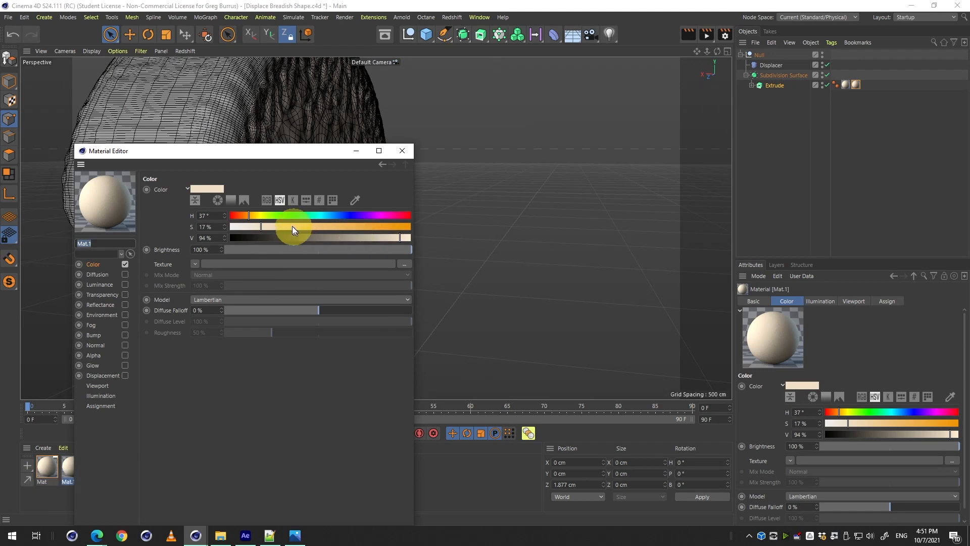
drag(286, 226, 315, 227)
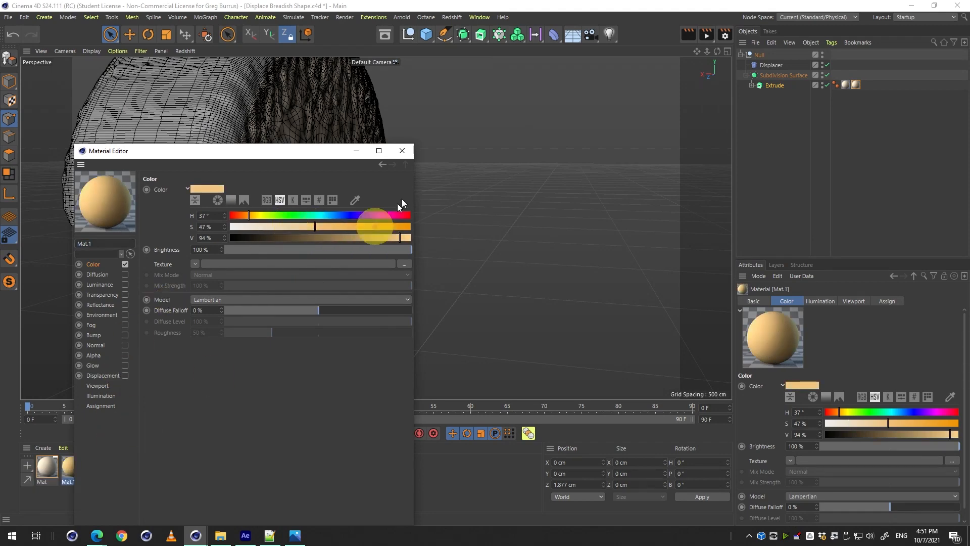
click(401, 150)
- Apply the tan crust material to the whole Extrude, placing its tag before the two cream cap tags
drag(89, 484, 837, 85)
click(864, 85)
key(2)
drag(344, 233, 207, 232)
key(3)
click(782, 172)
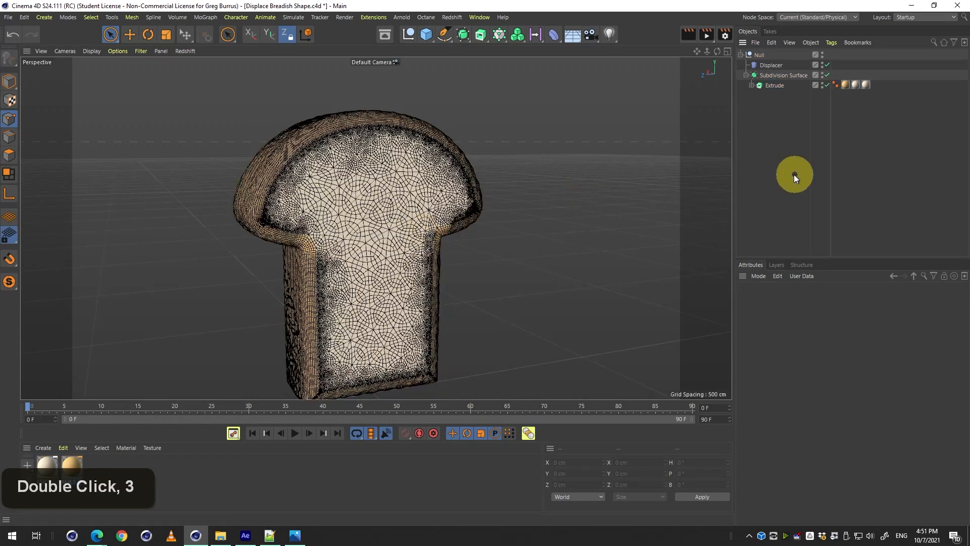
- Render the bread shape in the Perspective view, reframe it, and render the view again
key(a)
key(ctrl+r)
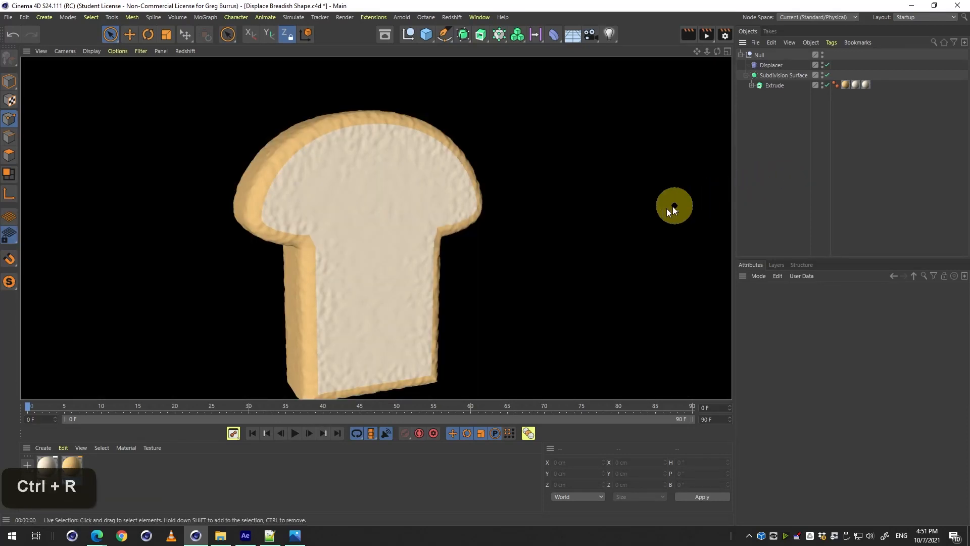
key(2)
mouse_move(462, 234)
mouse_down()
mouse_move(478, 231)
mouse_move(390, 240)
mouse_move(457, 228)
mouse_up()
key(3)
key(2)
key(1)
key(ctrl+r)
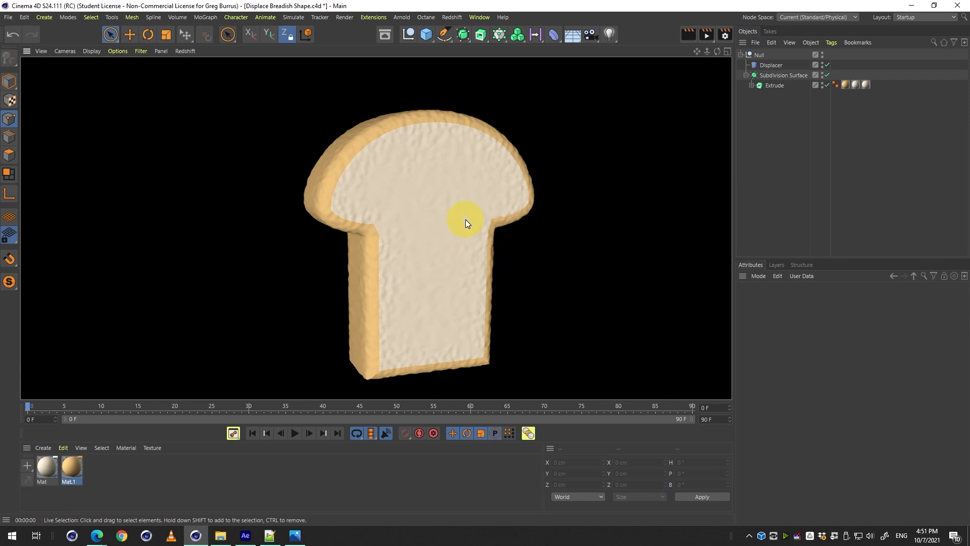
- Duplicate the tan crust material and darken the copy to brown with saturation 70% and value 60%
double_click(182, 483)
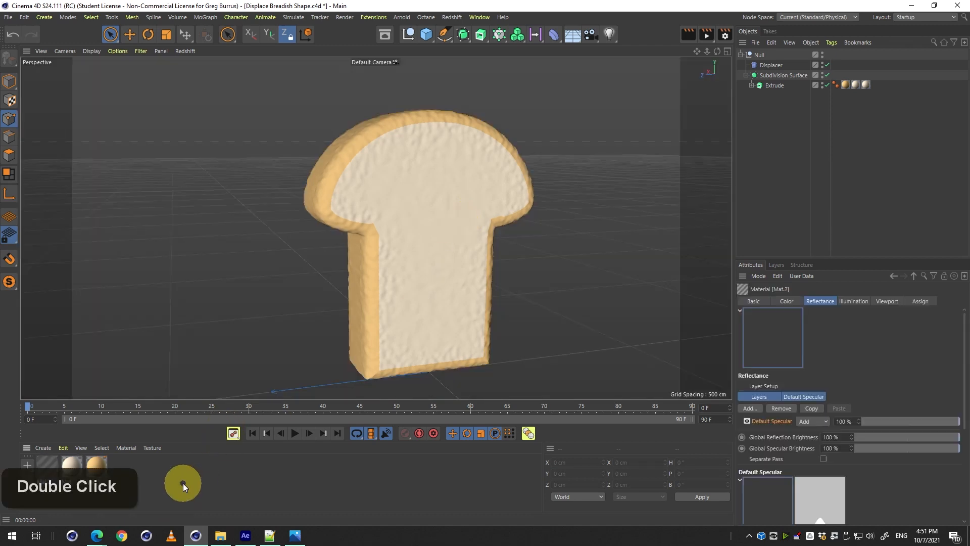
key(Delete)
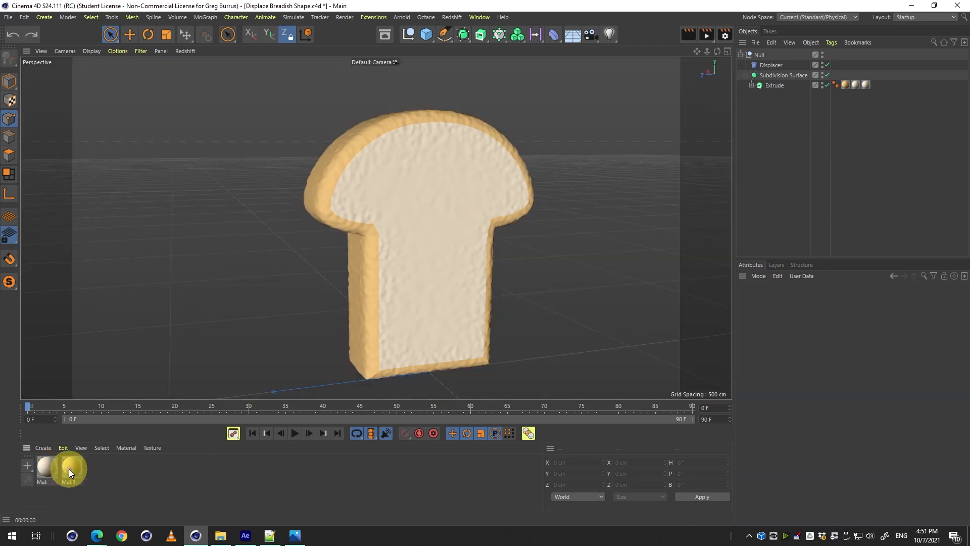
double_click(94, 465)
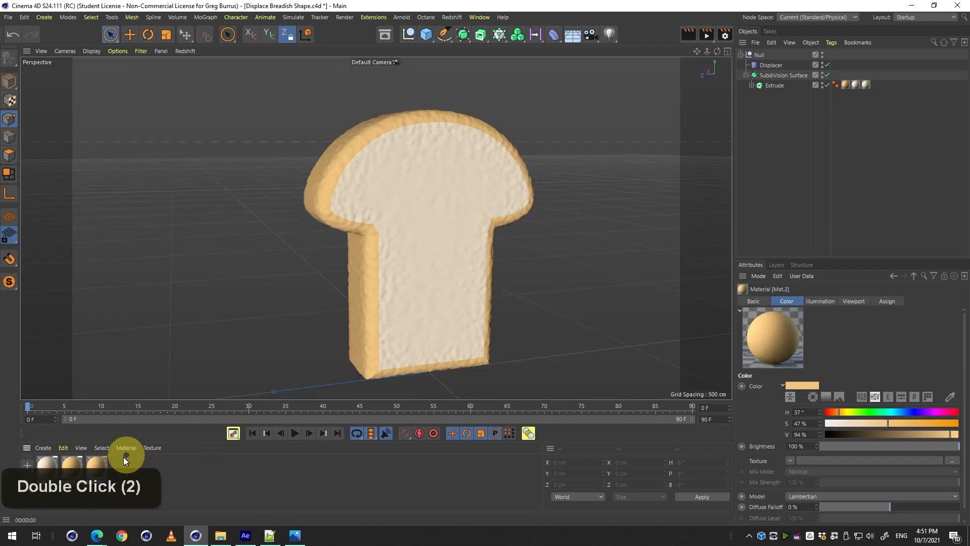
double_click(107, 466)
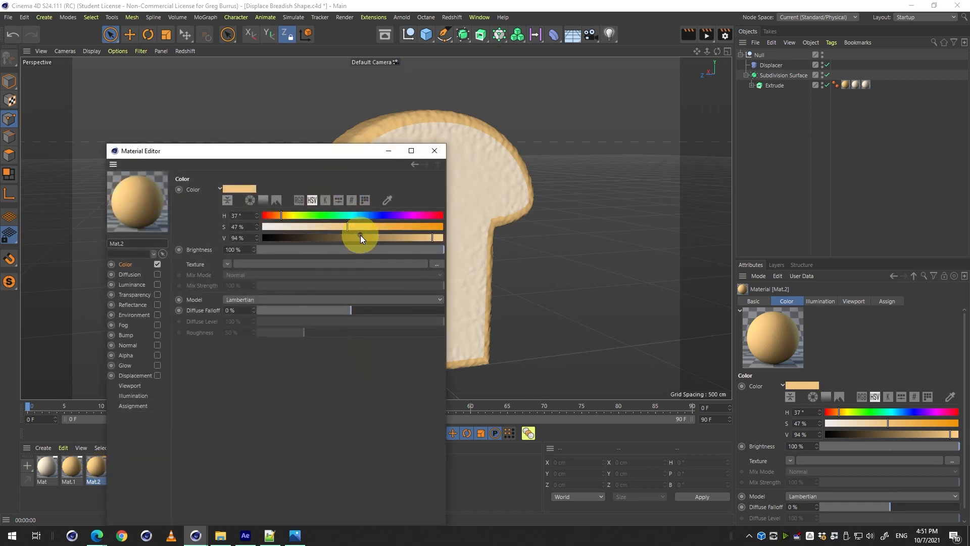
mouse_move(372, 232)
mouse_down()
mouse_move(402, 235)
mouse_move(371, 238)
mouse_up()
click(390, 227)
click(434, 150)
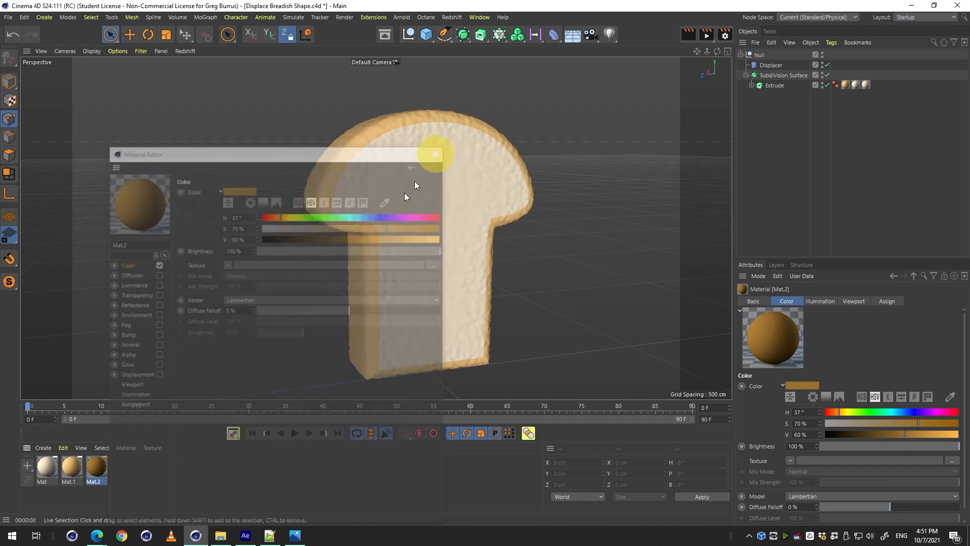
- Assign the brown material to the Extrude as its last tag, with selection S for the shell, and save the project
drag(648, 150, 774, 74)
click(839, 334)
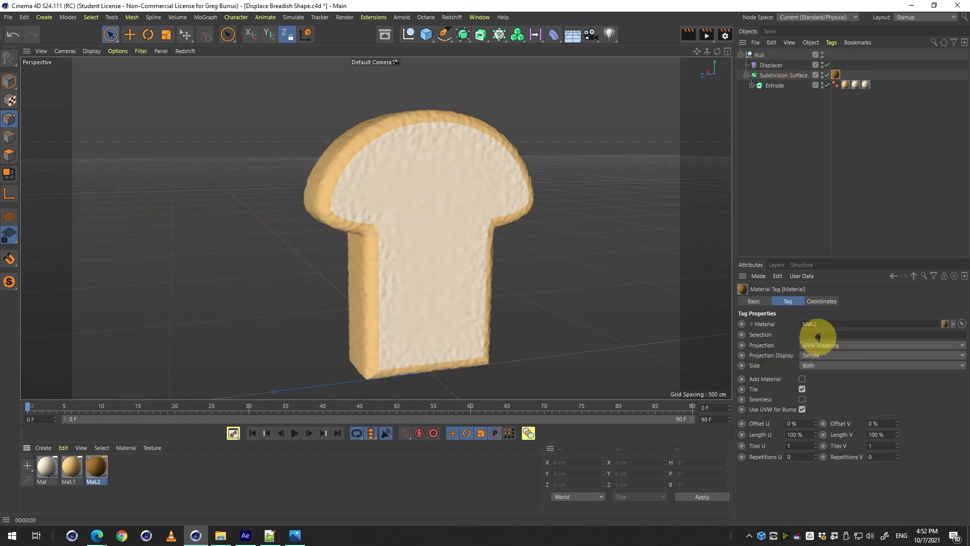
text(S)
click(862, 59)
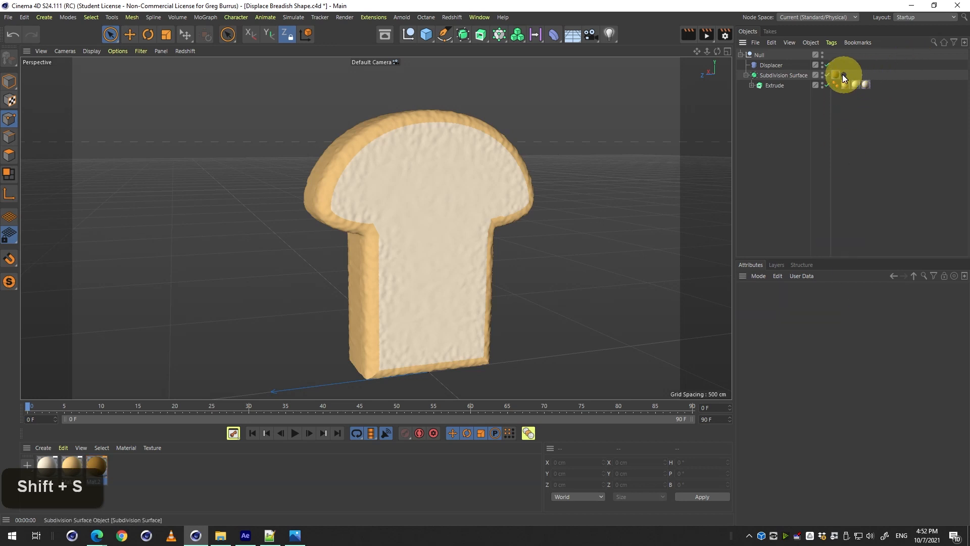
drag(844, 83, 884, 86)
key(3)
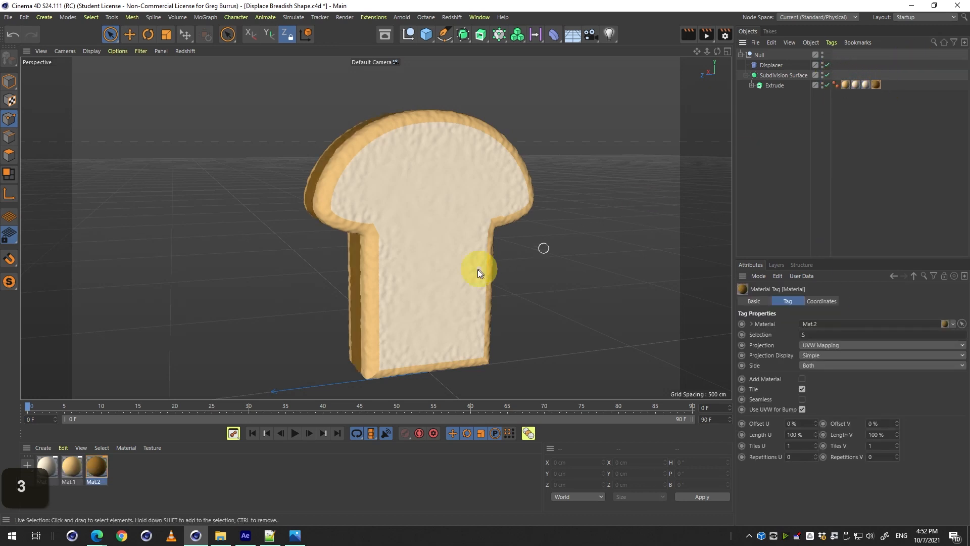
drag(477, 269, 553, 284)
key(1)
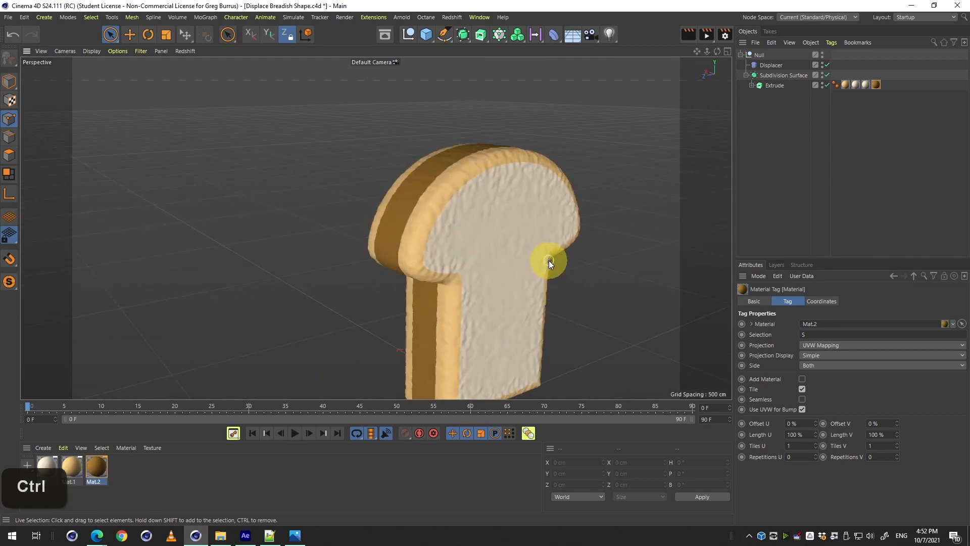
key(ctrl+s)
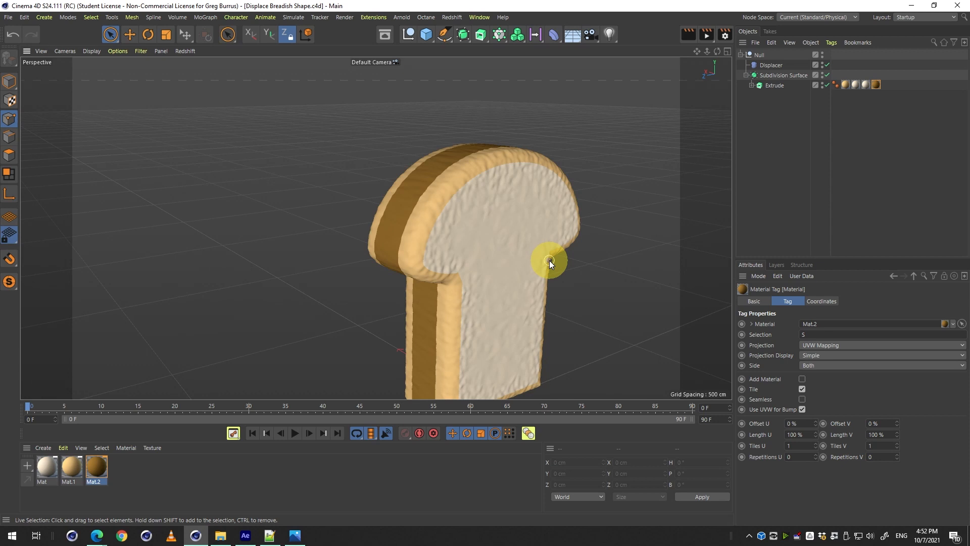
- Check the Extrude's selection names, and compare the bread with the Subdivision Surface, Extrude and Displacer switched off and on
click(773, 85)
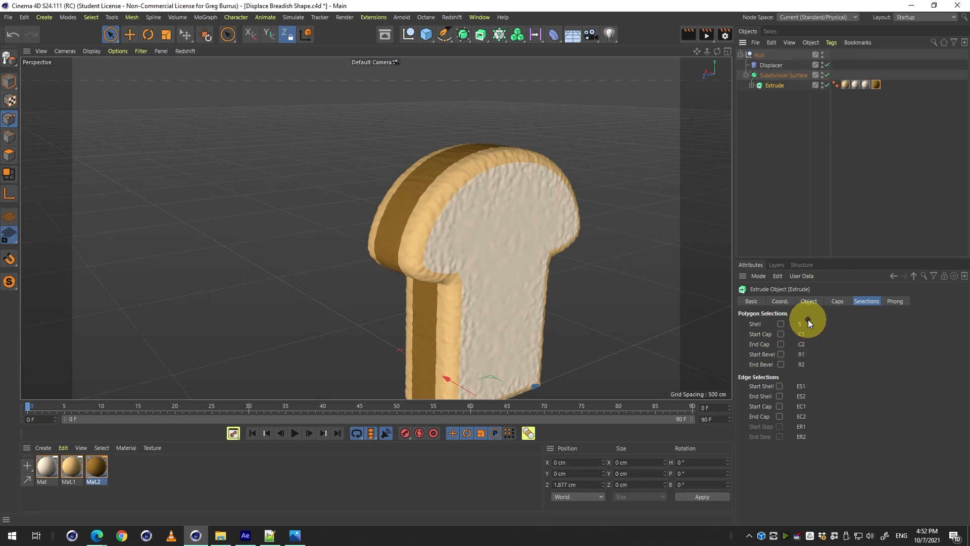
click(858, 85)
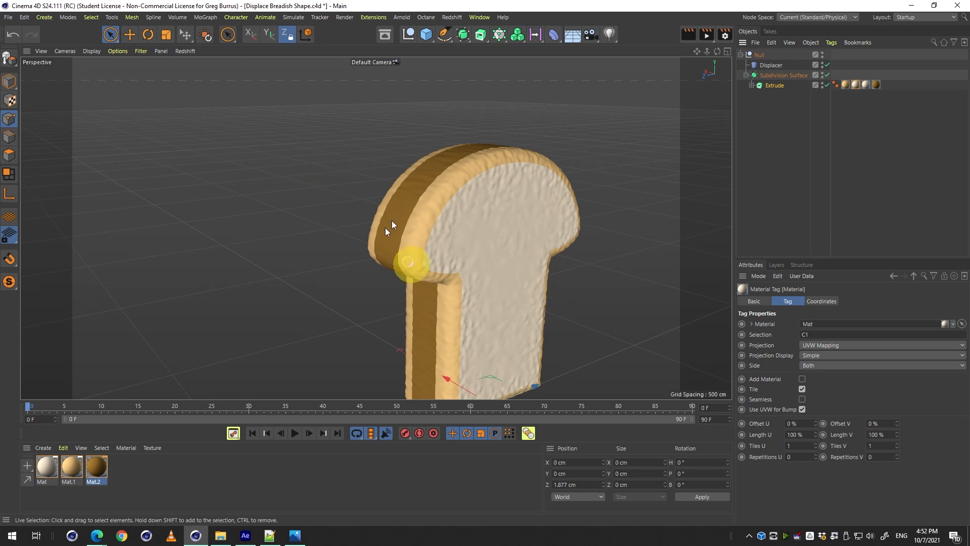
click(751, 85)
click(827, 76)
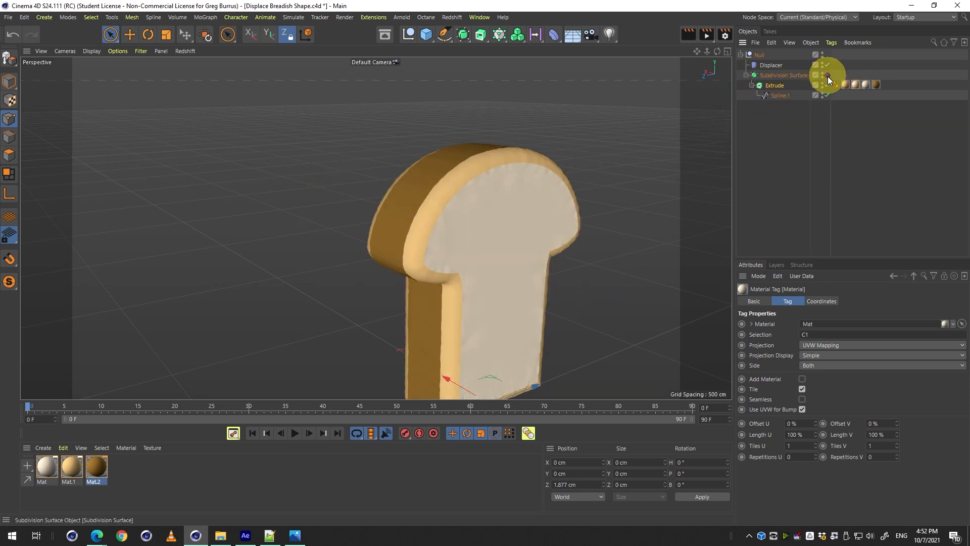
click(828, 84)
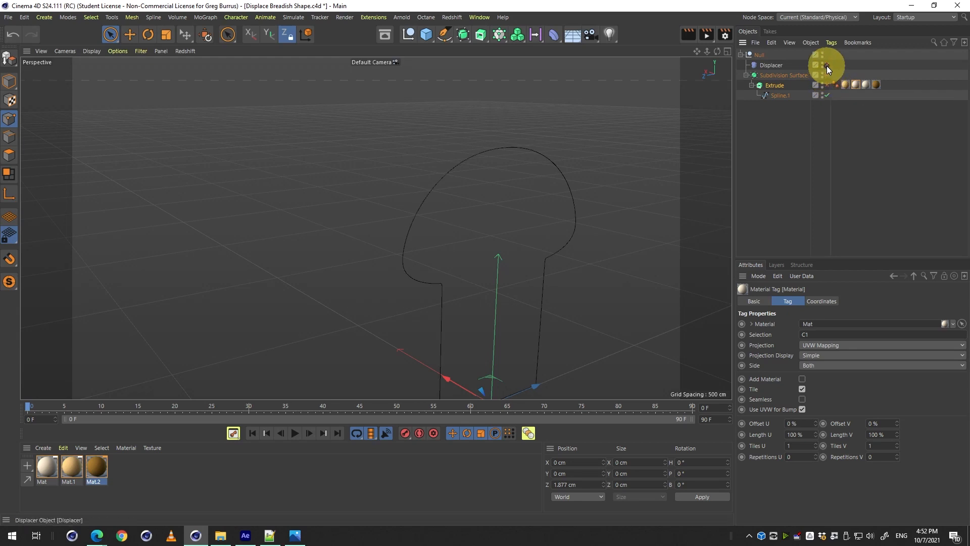
drag(826, 66, 821, 88)
click(826, 85)
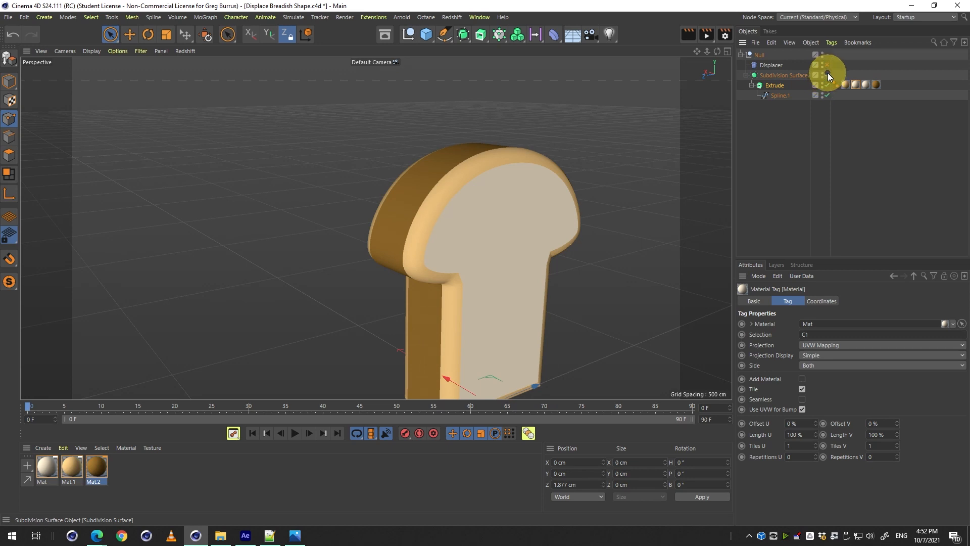
click(827, 74)
click(828, 74)
click(828, 75)
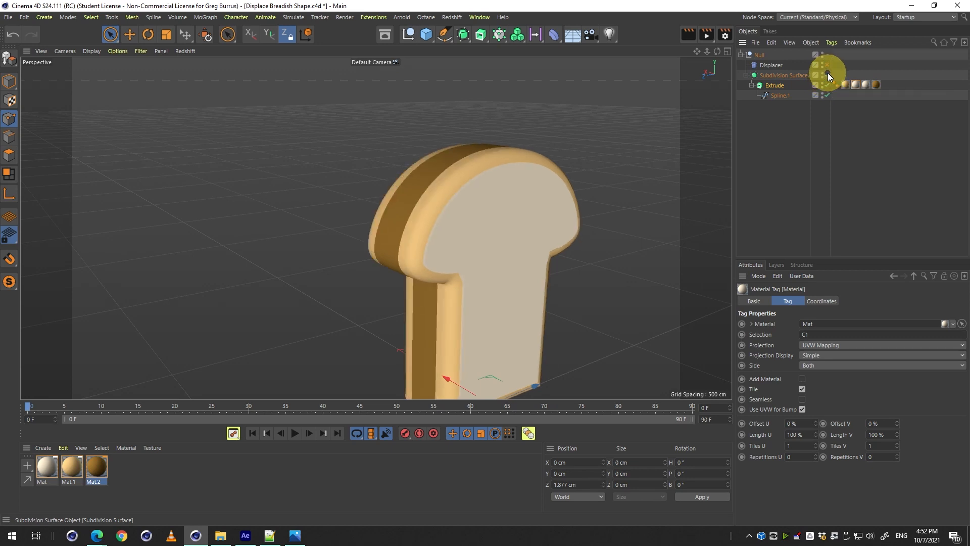
click(829, 67)
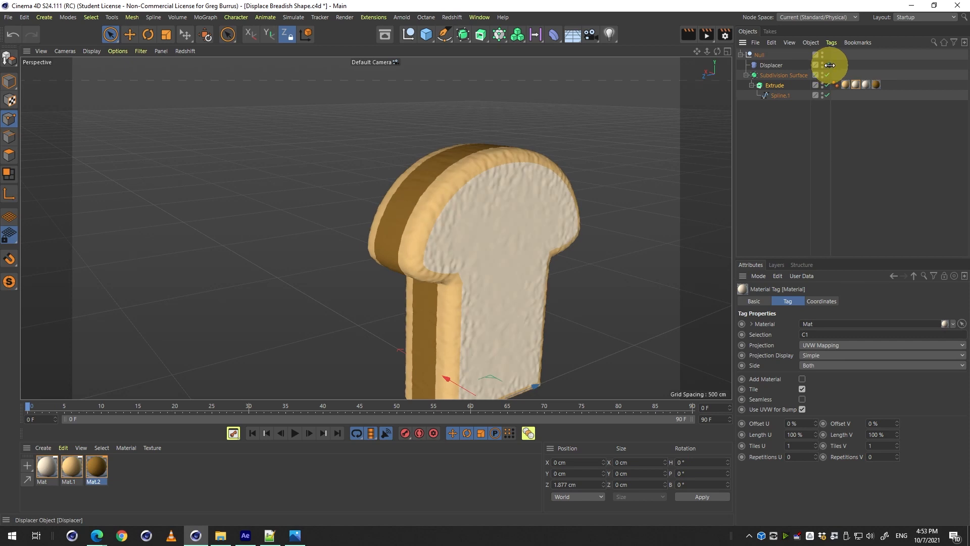
- Enable the Displacement channel in the brown crust material and review the Displacer's object properties
click(771, 65)
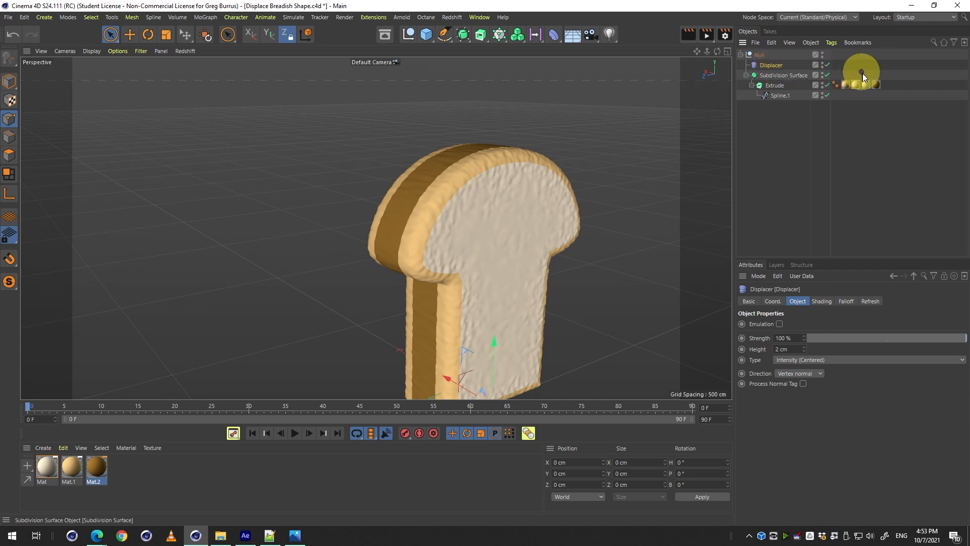
click(855, 85)
double_click(91, 467)
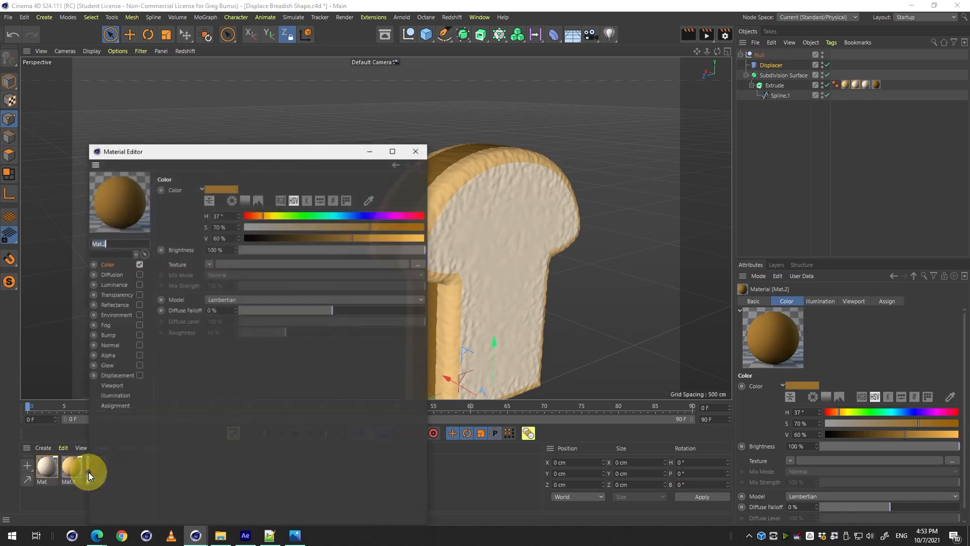
click(117, 376)
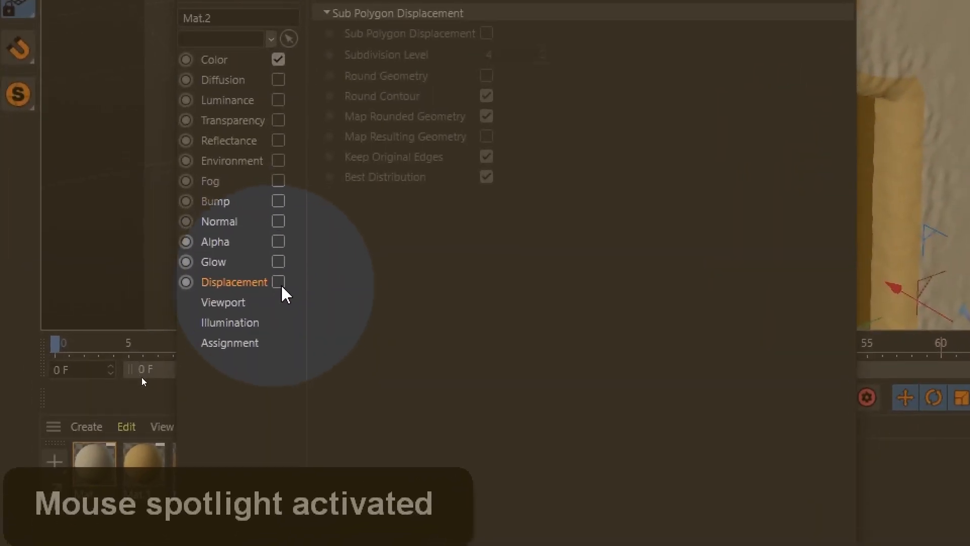
click(280, 275)
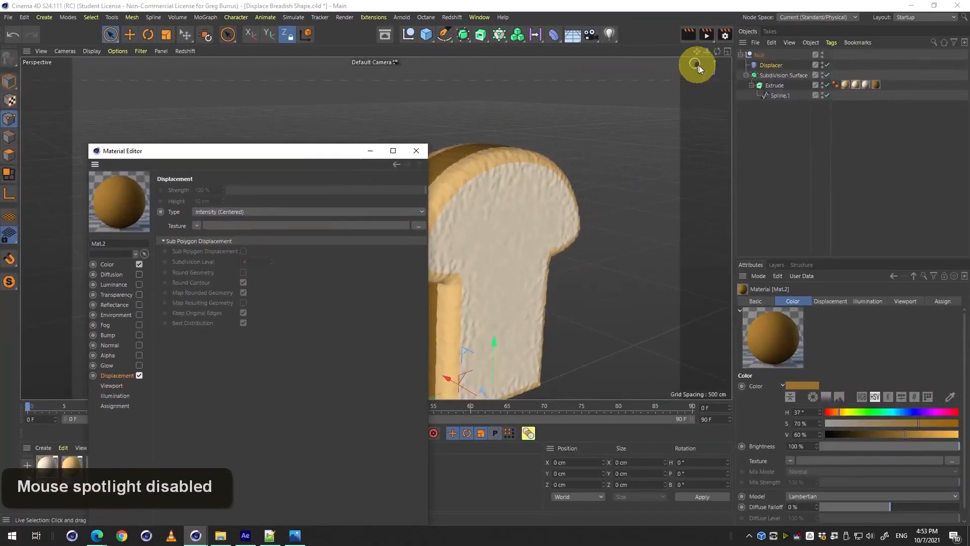
double_click(773, 65)
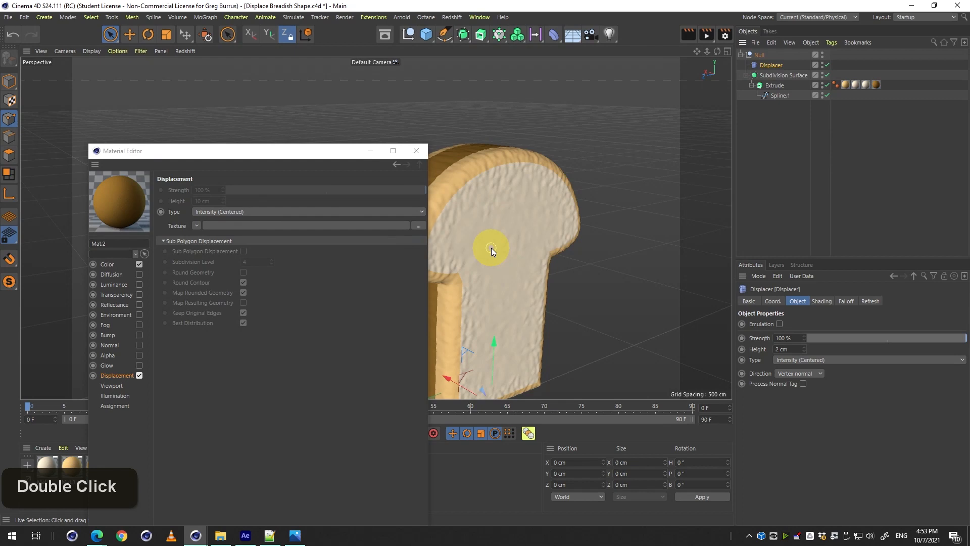
click(418, 152)
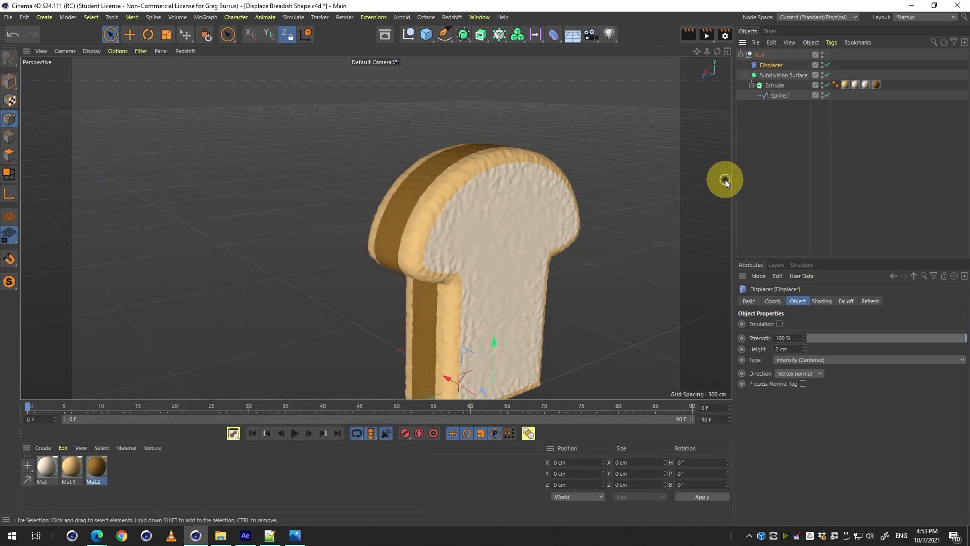
- Deselect everything, frame the bread's front face in the Perspective view, and save the project
click(842, 131)
key(ctrl+s)
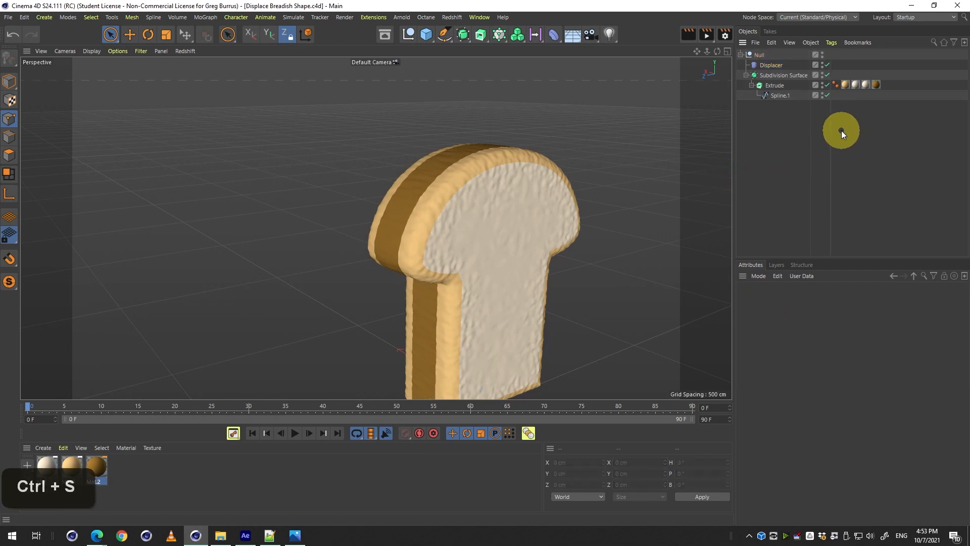
key(ctrl)
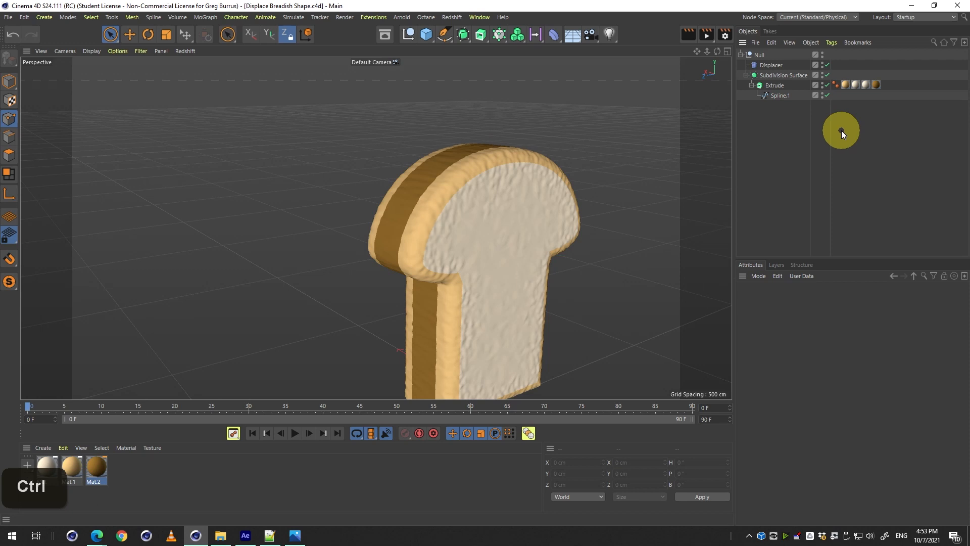
drag(510, 258, 383, 213)
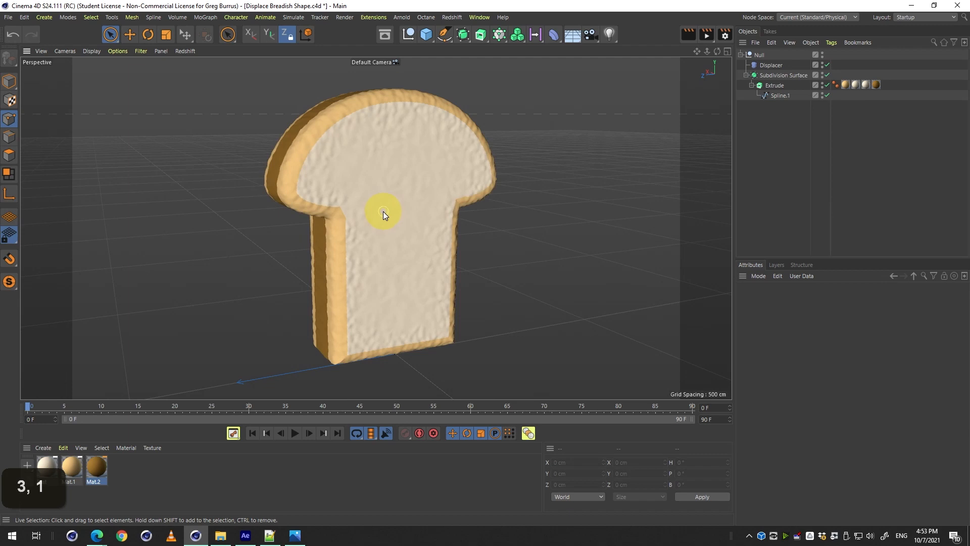
key(ctrl+s)
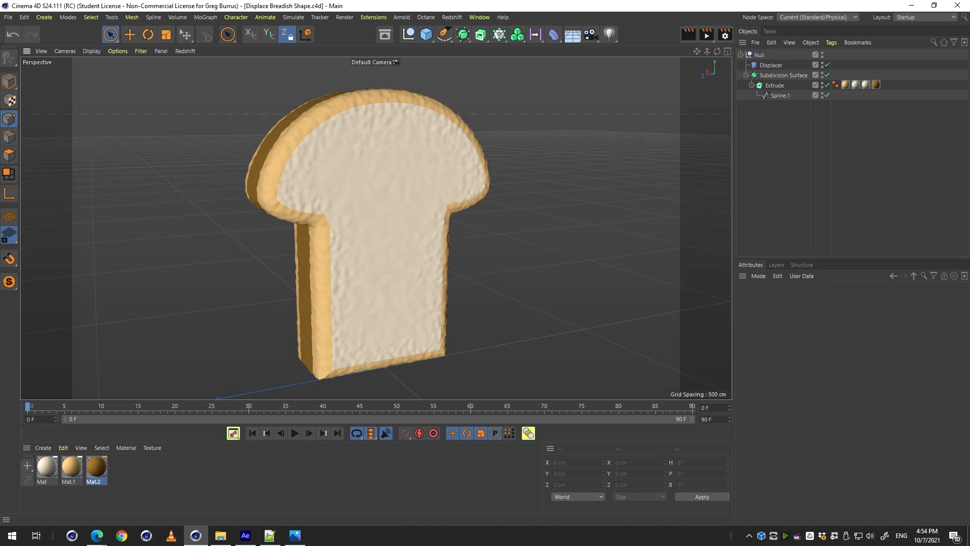
- Start a new empty project, and bring up the Projects folder in File Explorer and move its window off this screen
key(ctrl+n)
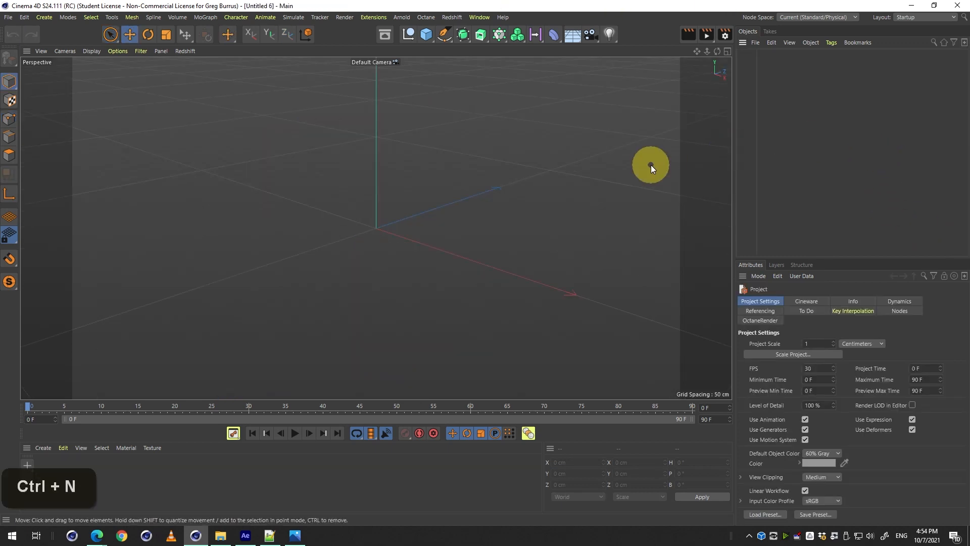
mouse_move(221, 538)
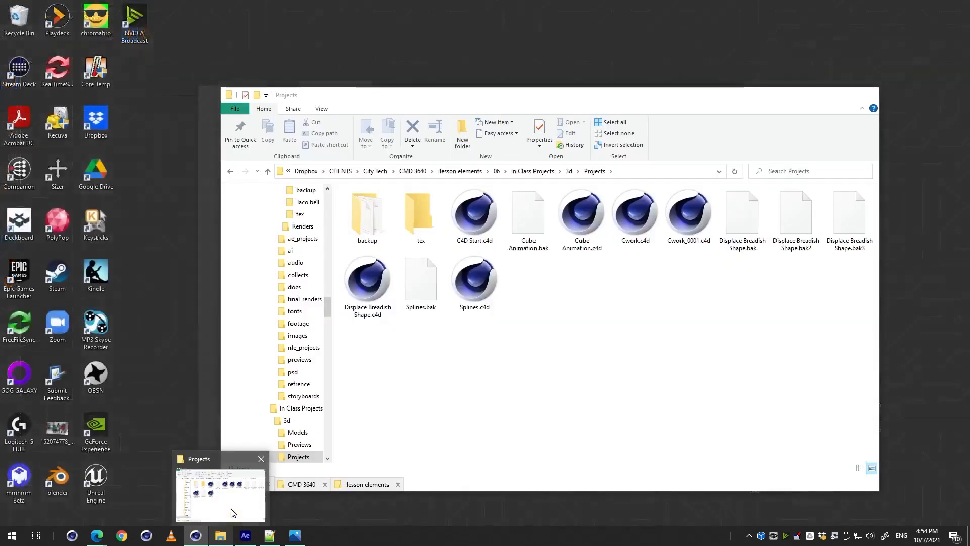
click(232, 508)
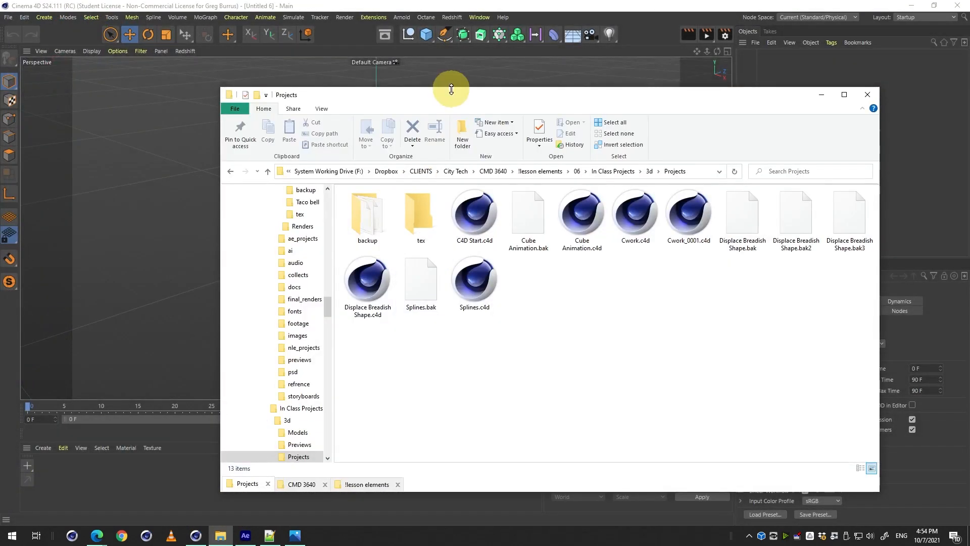
drag(450, 98, 969, 146)
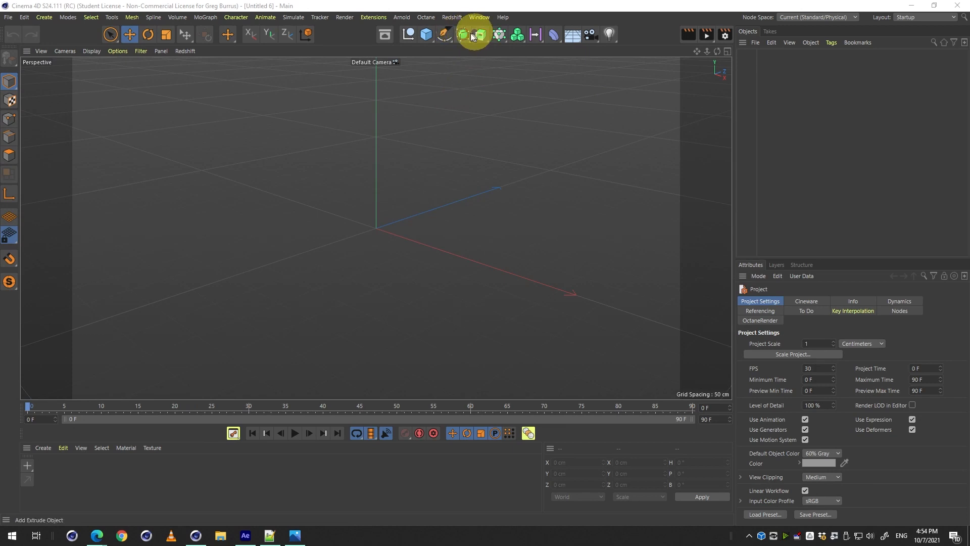
- Add a Plane primitive and create a new standard material
click(427, 34)
click(461, 53)
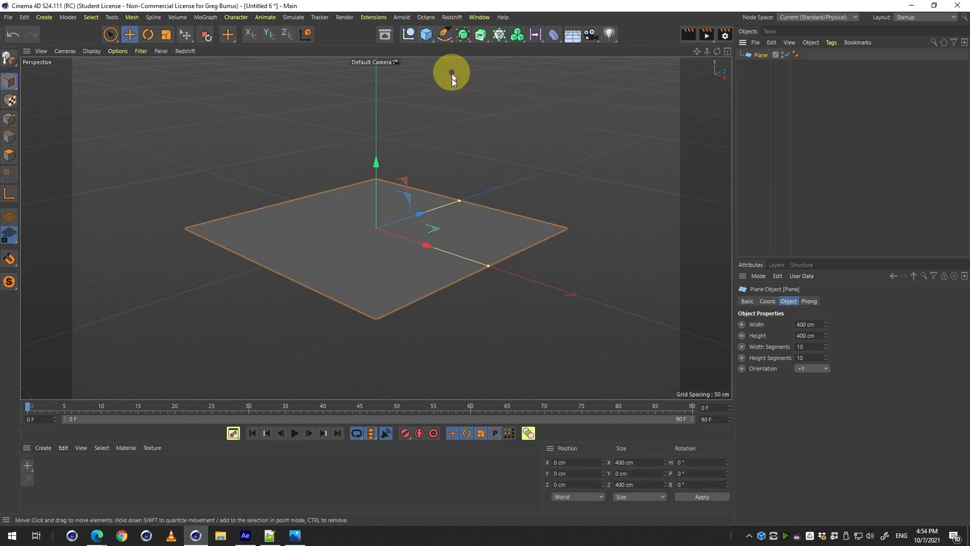
double_click(98, 485)
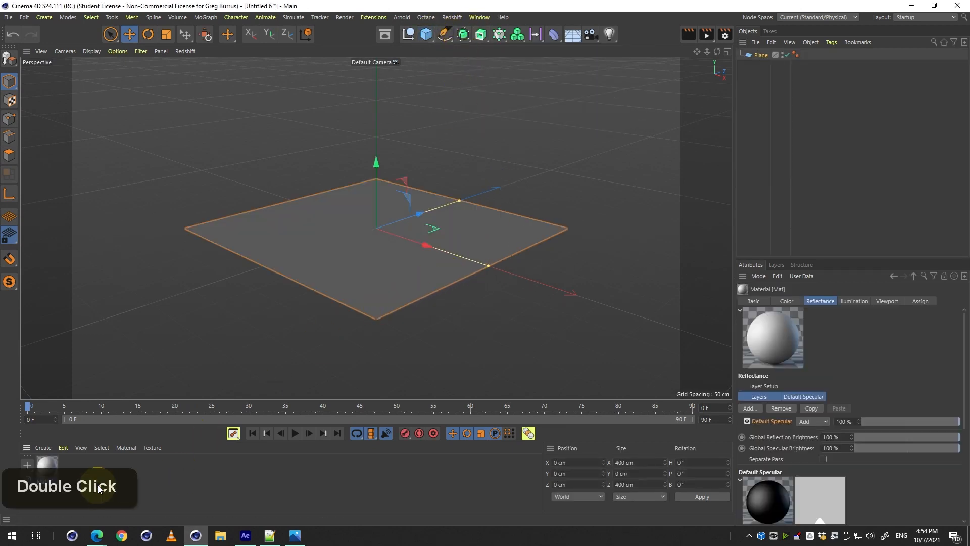
- Load TacoBell_DesignExample.png as the new material's Color texture, copying the image to the project location, and close the Material Editor
double_click(56, 468)
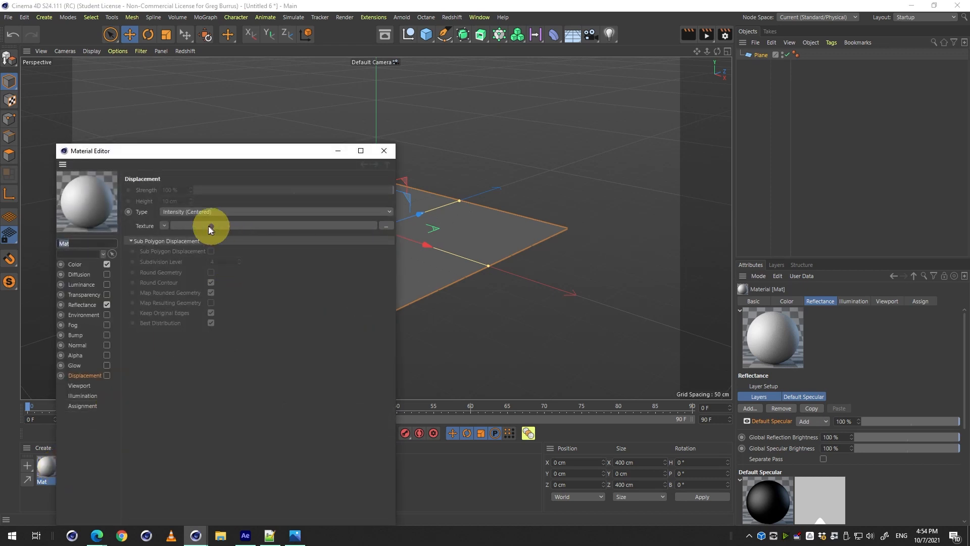
click(77, 265)
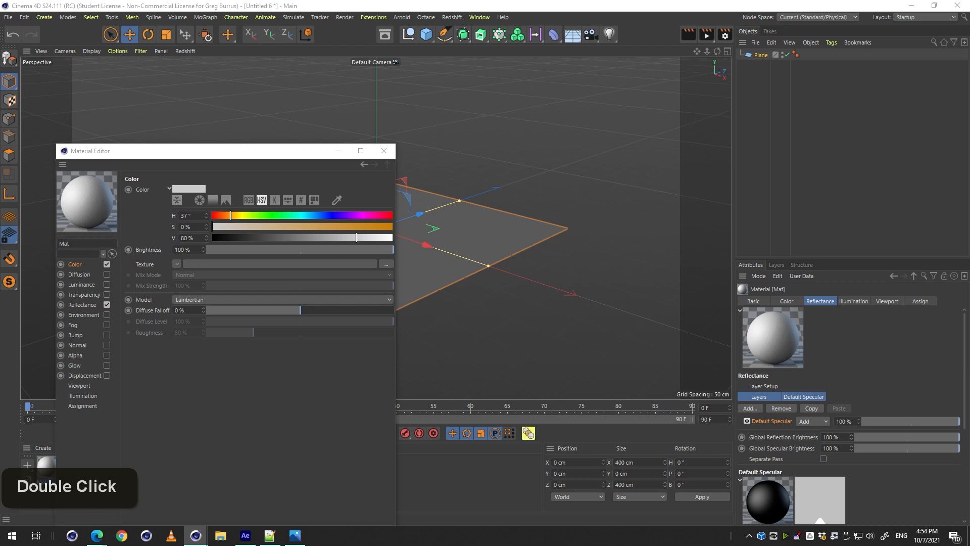
drag(788, 337, 251, 262)
click(521, 313)
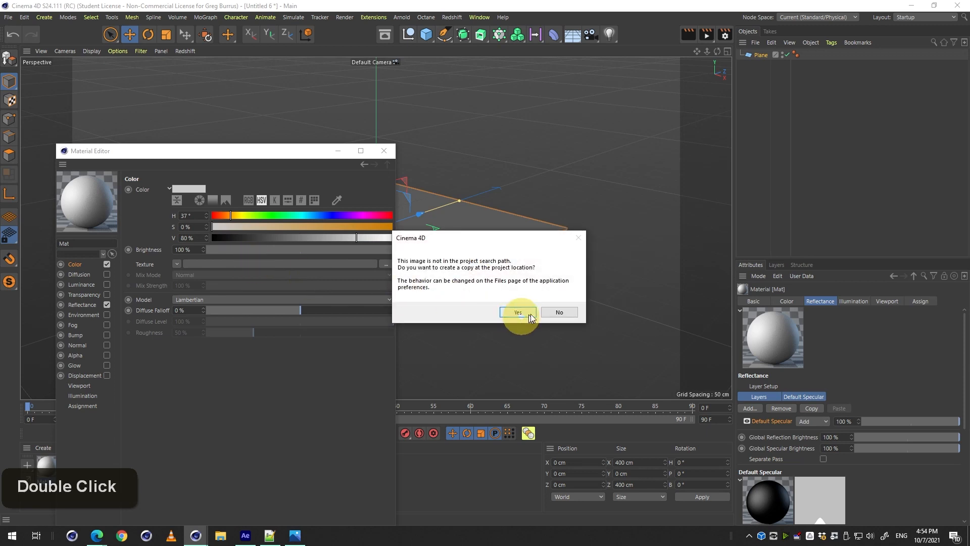
click(384, 150)
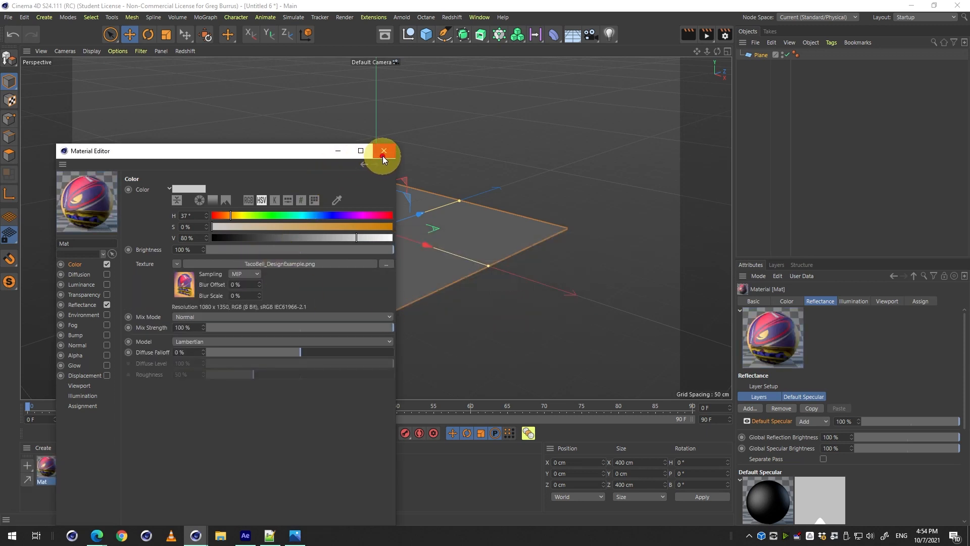
- Apply the Taco Bell image material to the plane
click(44, 465)
drag(42, 468, 457, 329)
key(3)
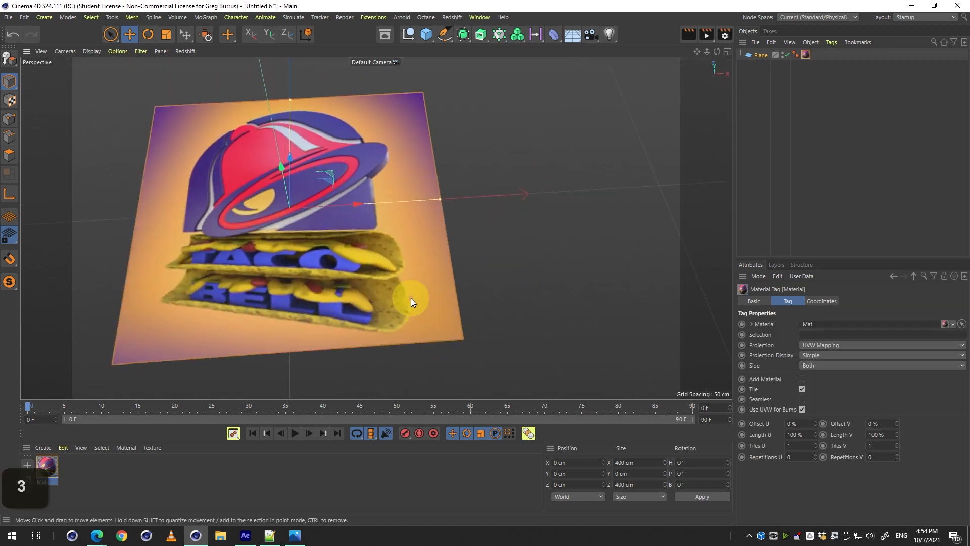
click(411, 298)
key(2)
drag(559, 307, 459, 299)
key(3)
key(1)
- Set the plane's width to 1380 cm, its height to 1080 cm and its width segments to 2
double_click(803, 325)
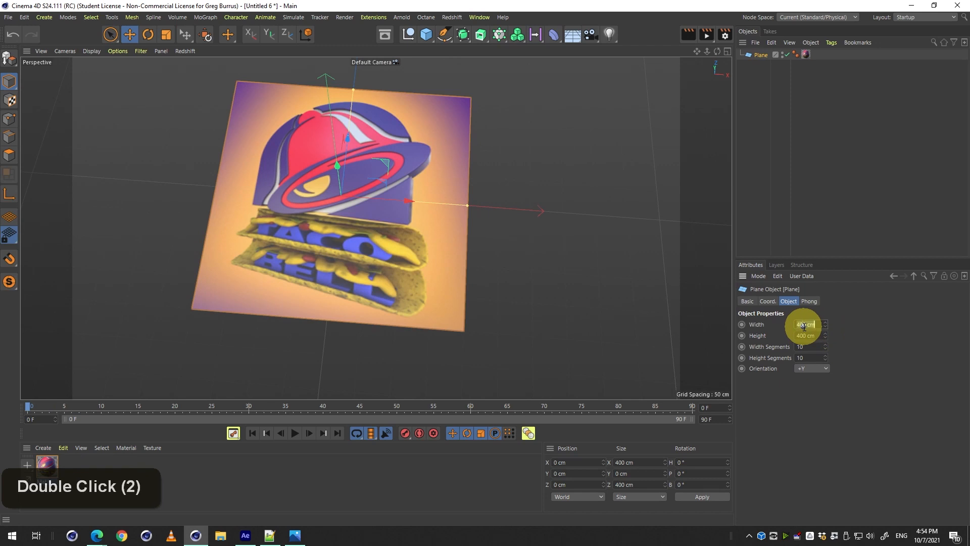
text(1380)
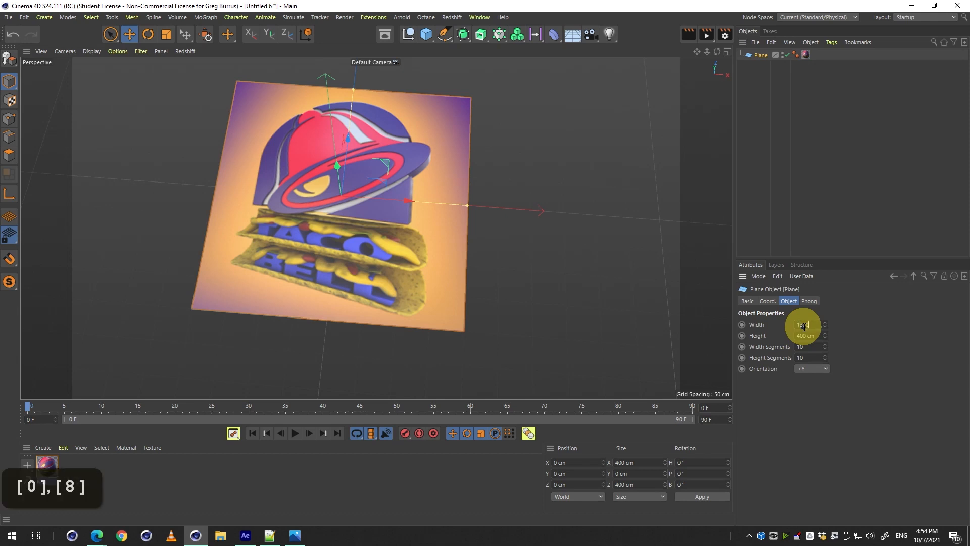
key(Tab)
text(1080)
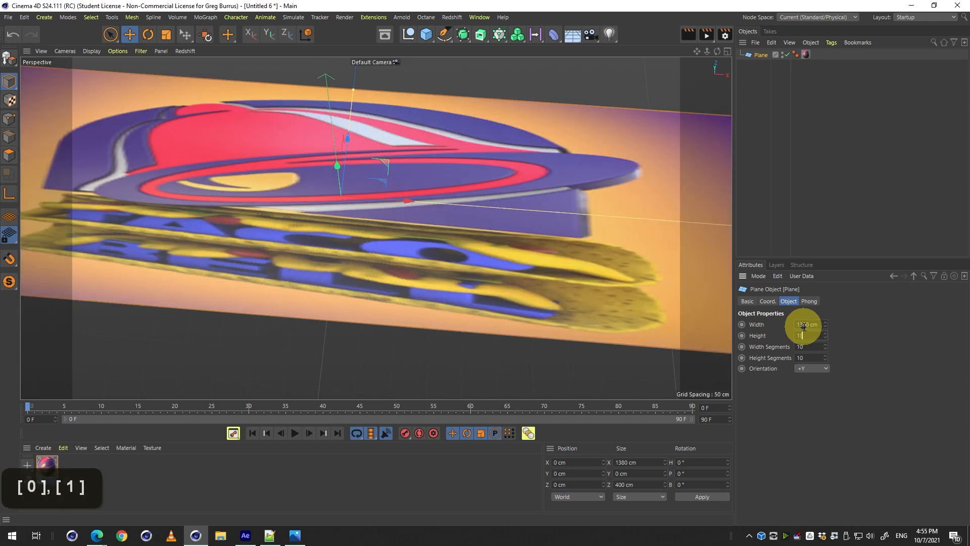
key(Tab)
text(2)
scroll(493, 237, down, 5)
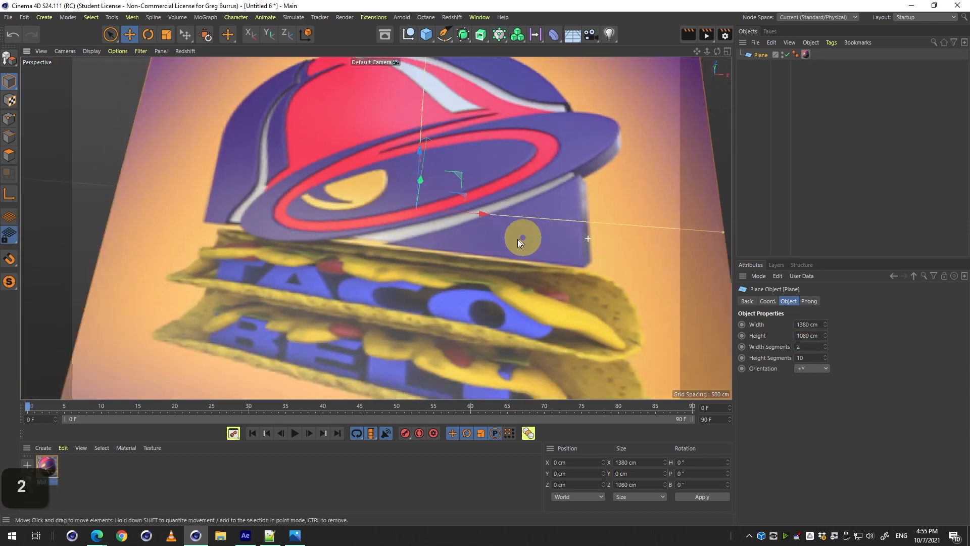
- Set the plane's width to 1080 cm and its height to 1350 cm to match the image proportions
double_click(811, 319)
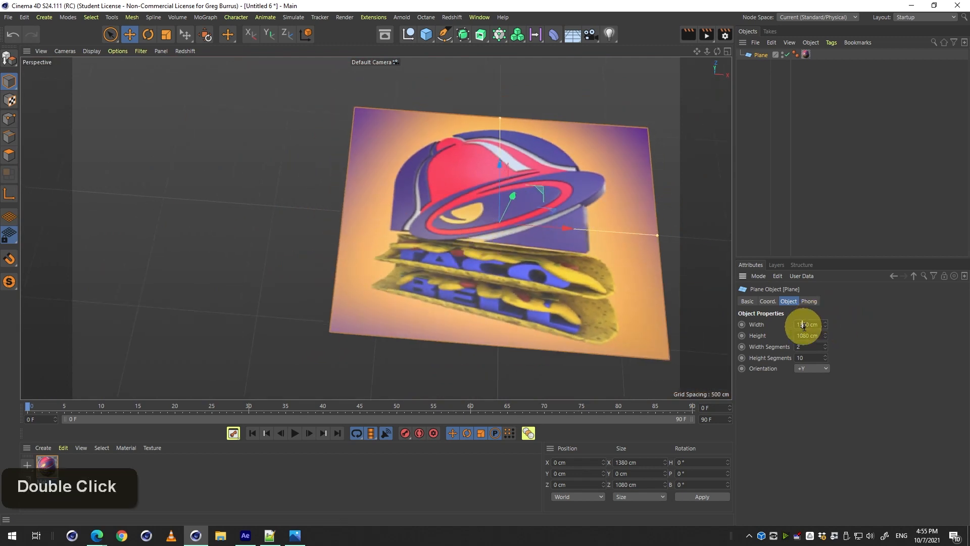
text(10)
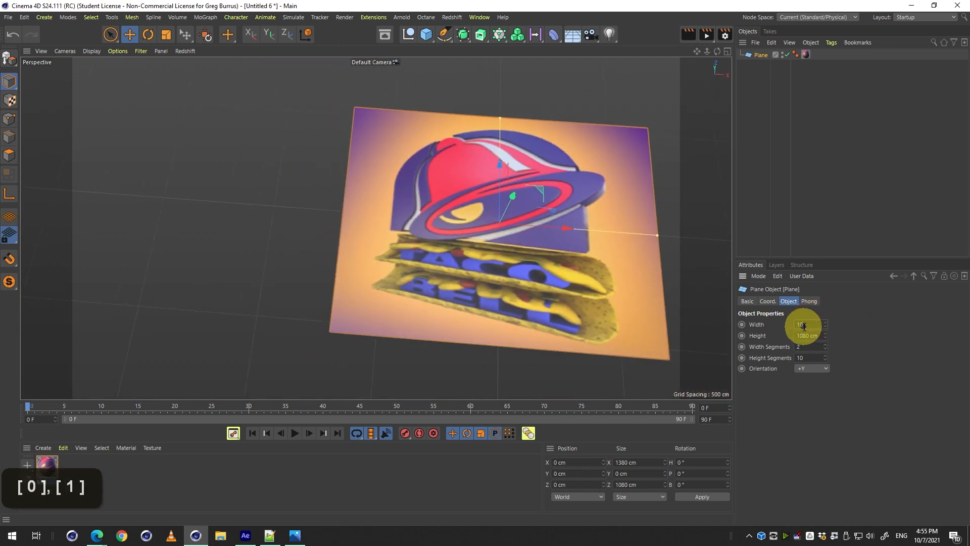
text(80)
key(Tab)
text(1350)
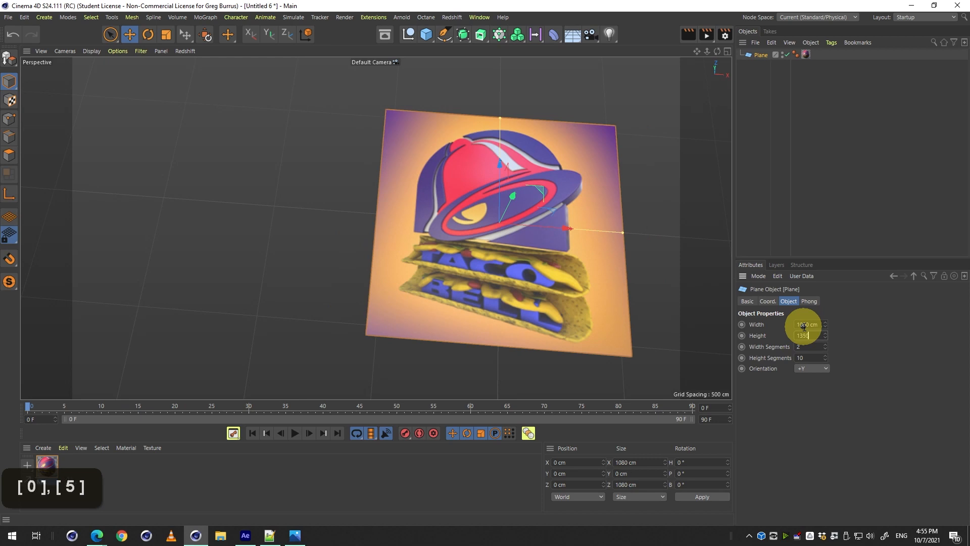
key(Return)
drag(574, 308, 446, 292)
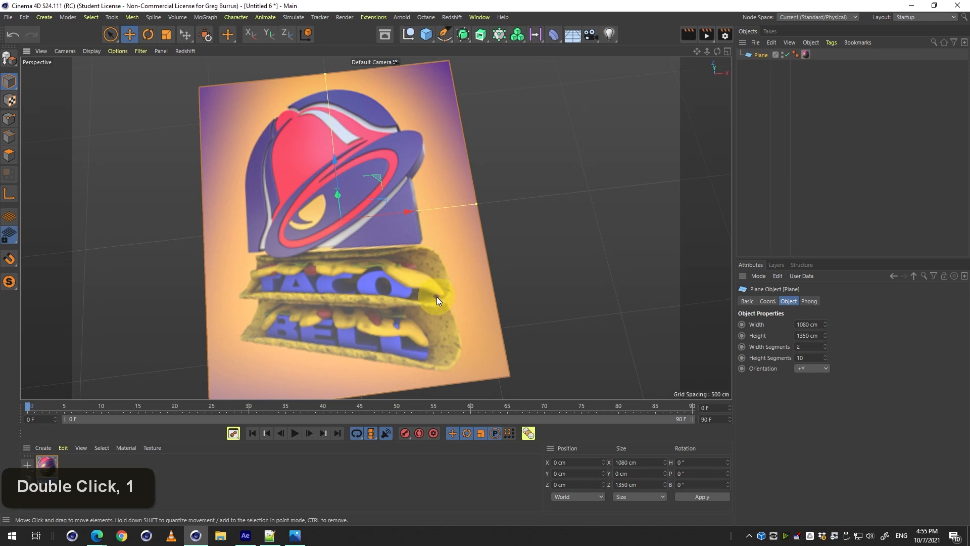
- Scale the plane down uniformly to about 958 × 1197 cm
drag(462, 255, 584, 240)
key(t)
key(3)
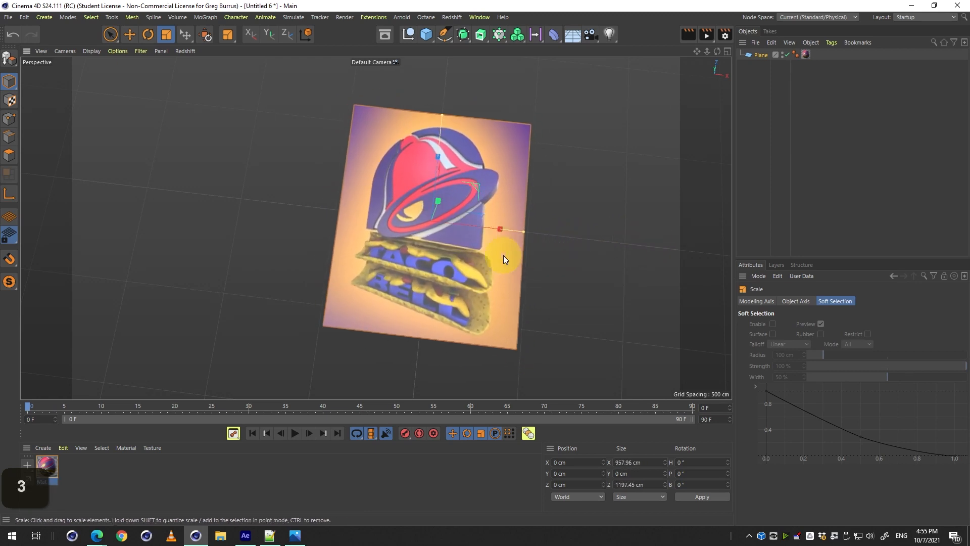
key(2)
drag(503, 256, 486, 232)
key(1)
key(3)
key(1)
key(2)
key(1)
key(3)
key(2)
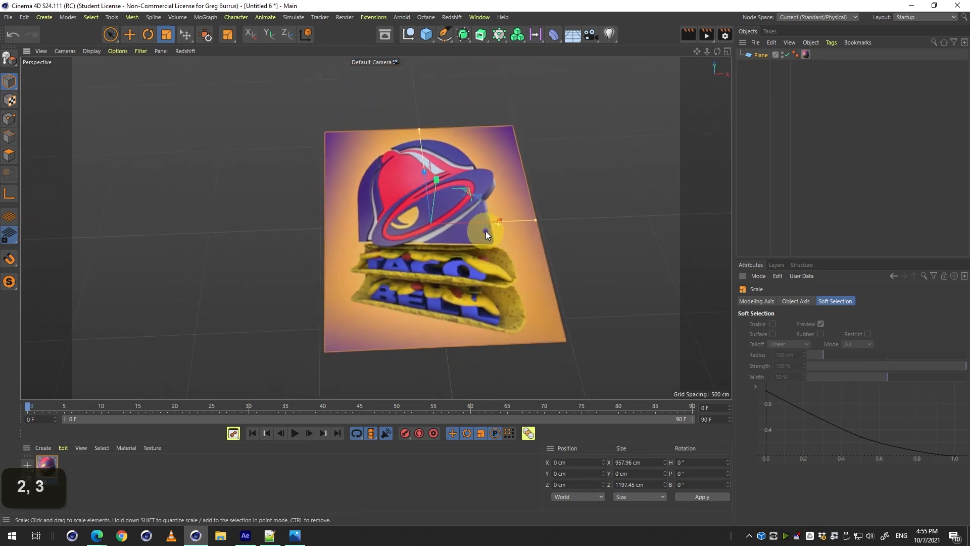
- Add a Sphere primitive at the centre of the plane
click(426, 35)
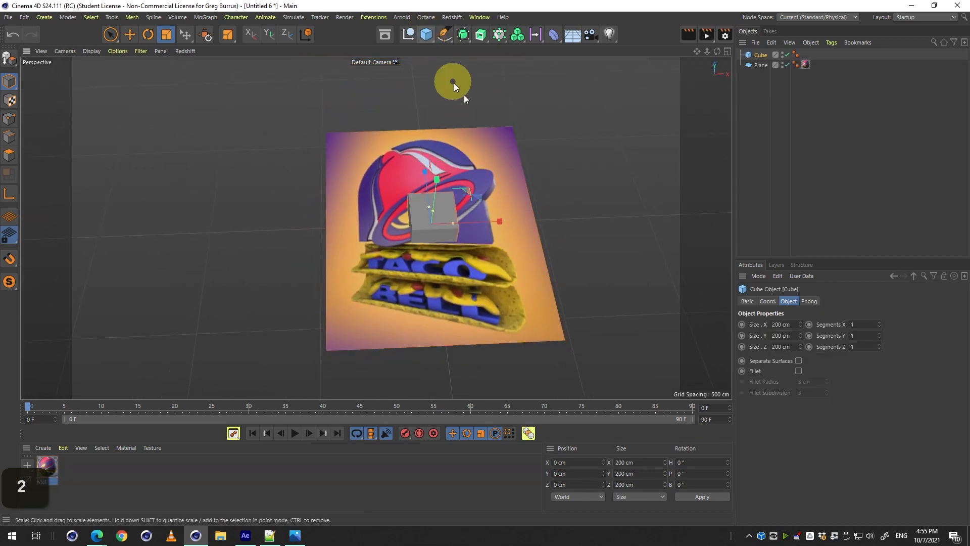
key(ctrl+z)
click(426, 34)
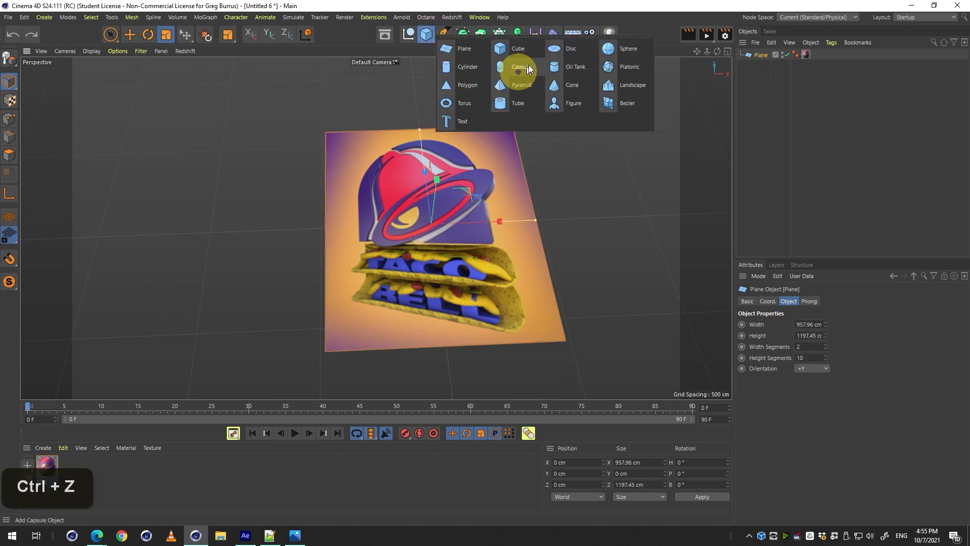
click(616, 46)
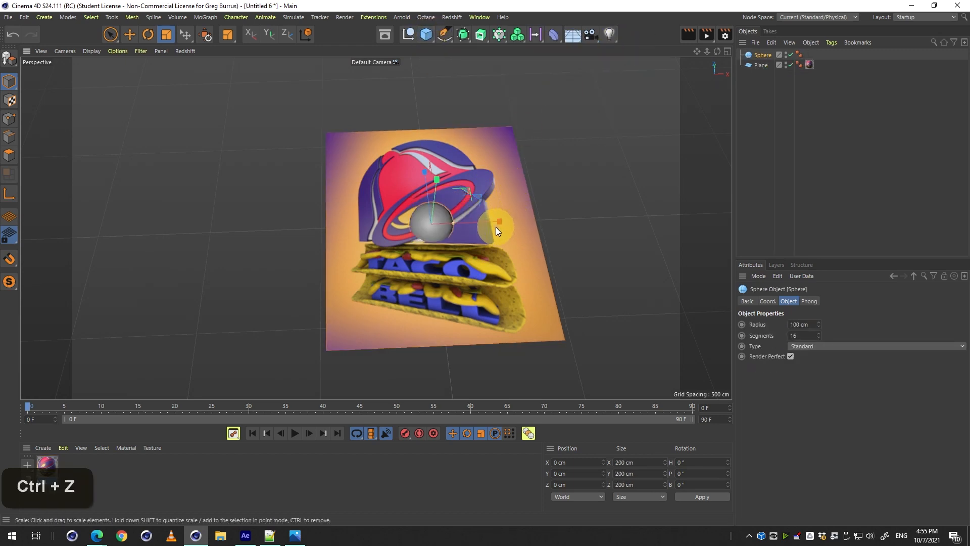
key(space)
shift+click(376, 223)
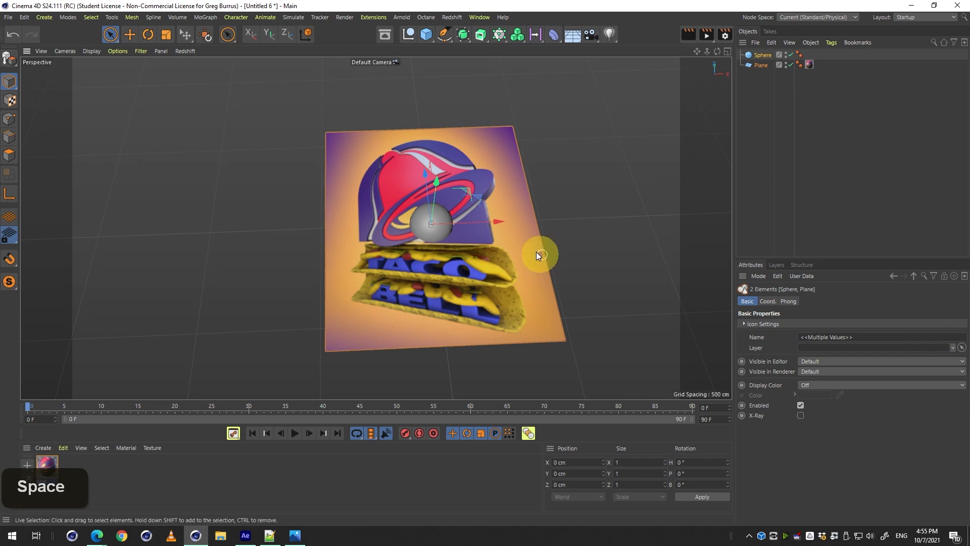
drag(500, 231, 365, 223)
key(ctrl+z)
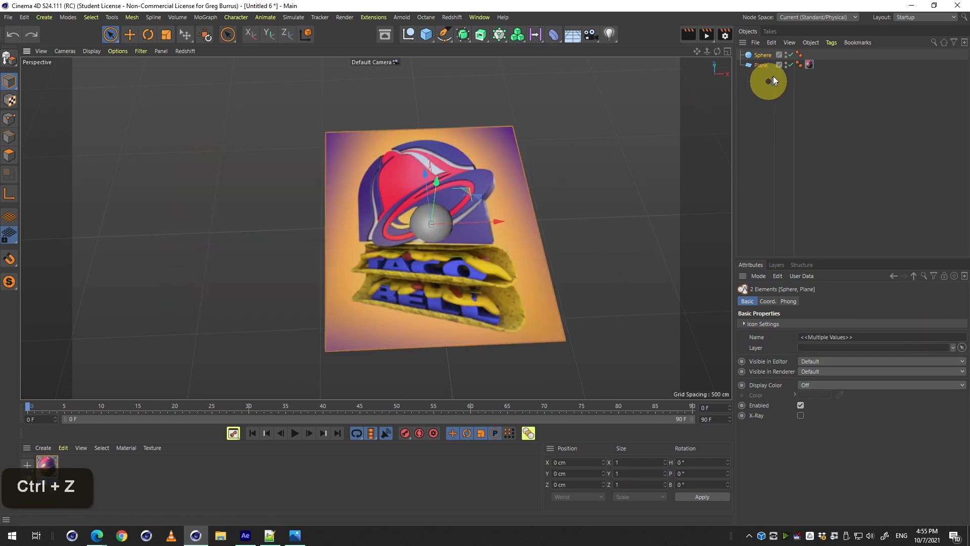
- Copy the plane's material tag onto the sphere
ctrl+drag(814, 67, 811, 59)
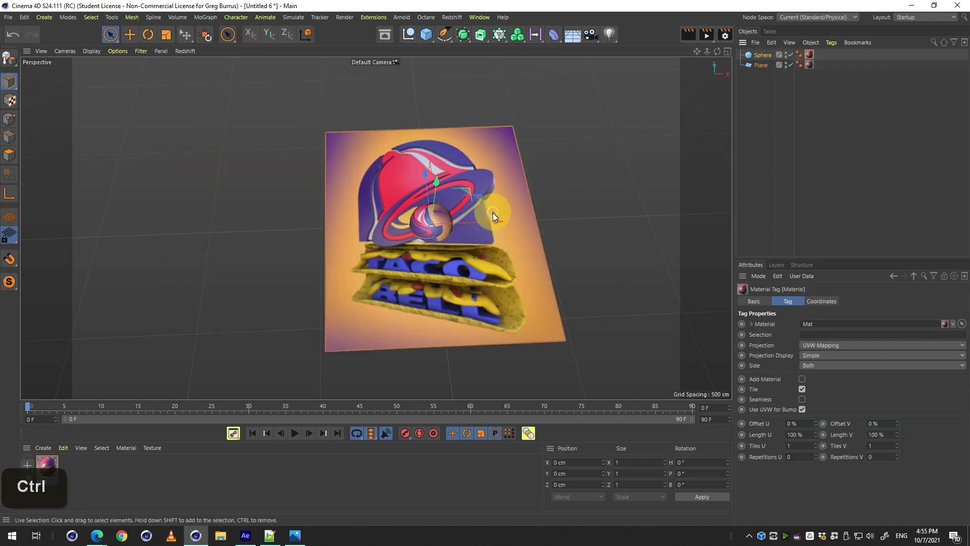
drag(499, 224, 648, 191)
key(ctrl+z)
- Move only the sphere along the X axis until it sits clear beside the plane, and deselect everything
click(776, 56)
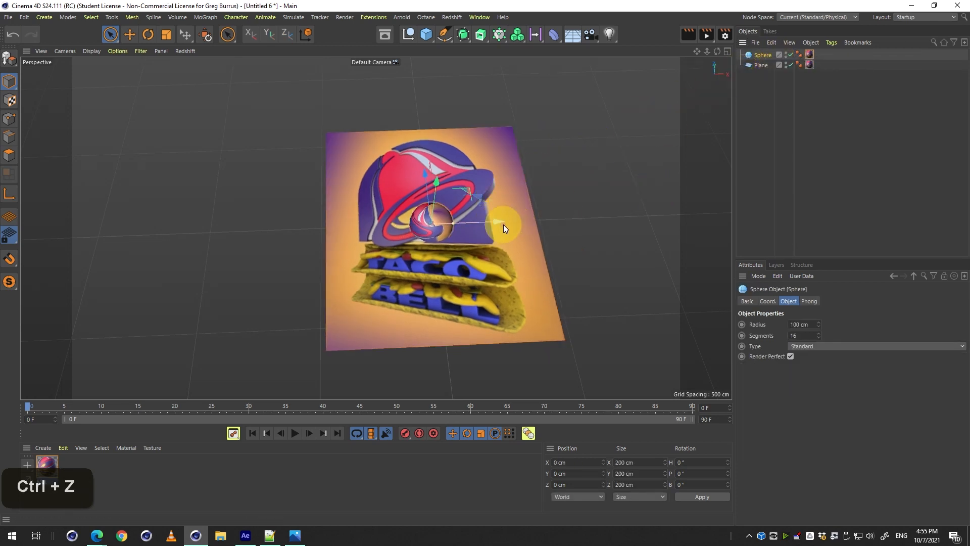
drag(498, 222, 686, 212)
key(1)
key(3)
drag(591, 220, 490, 195)
click(851, 114)
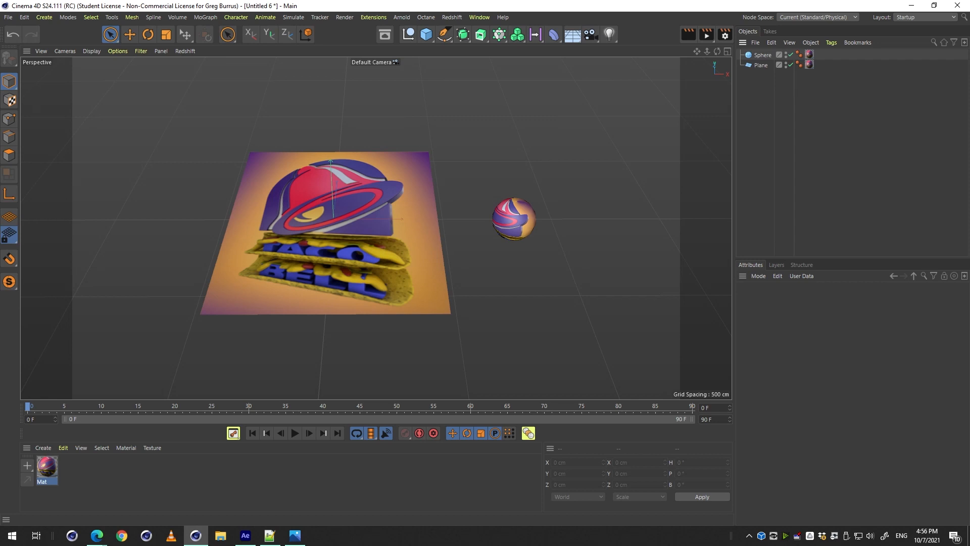
- Open the material's Color image texture and examine its Shader and Animation properties, including the Sampling choices
double_click(50, 471)
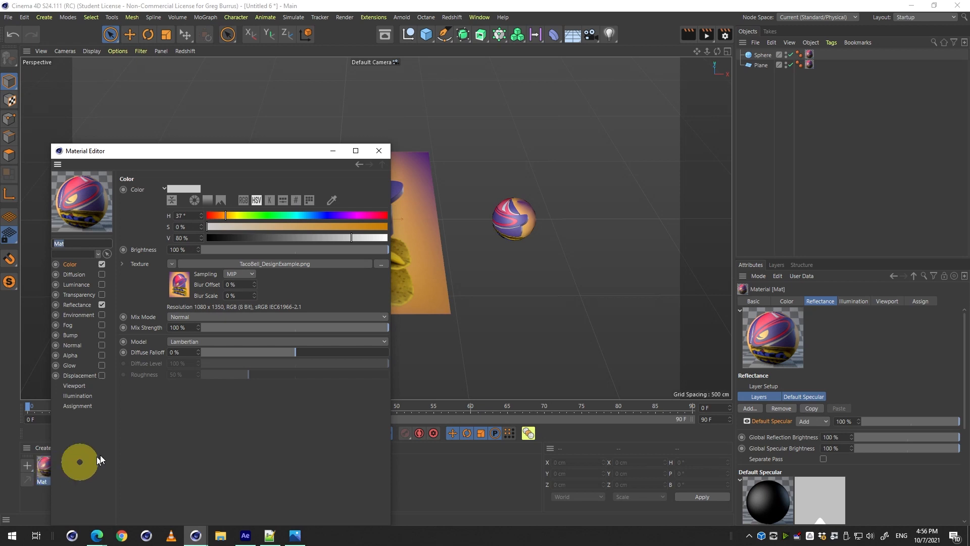
click(181, 288)
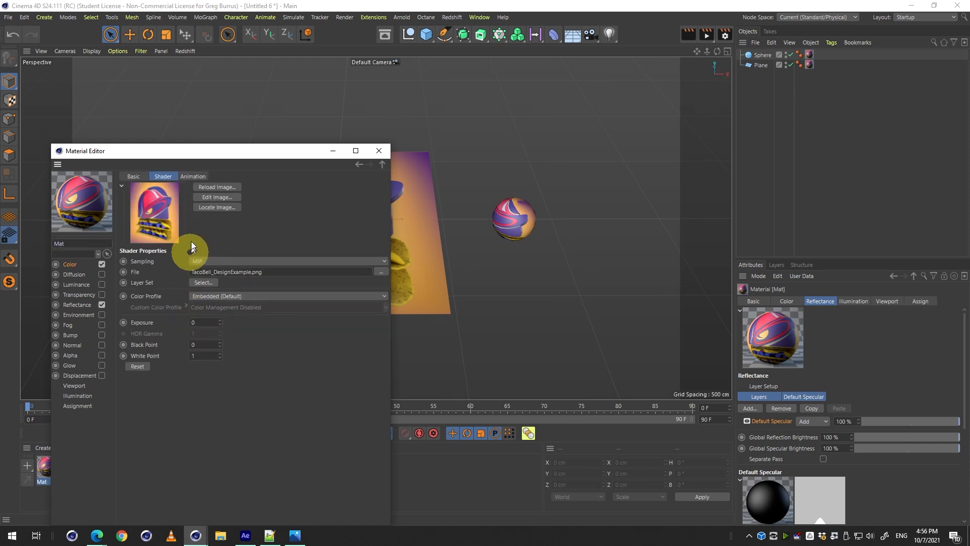
click(202, 178)
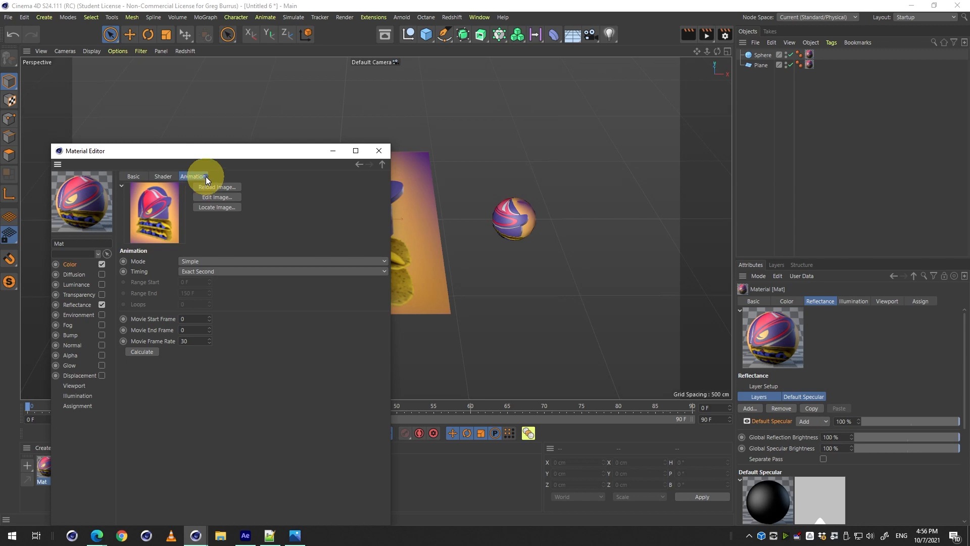
click(162, 177)
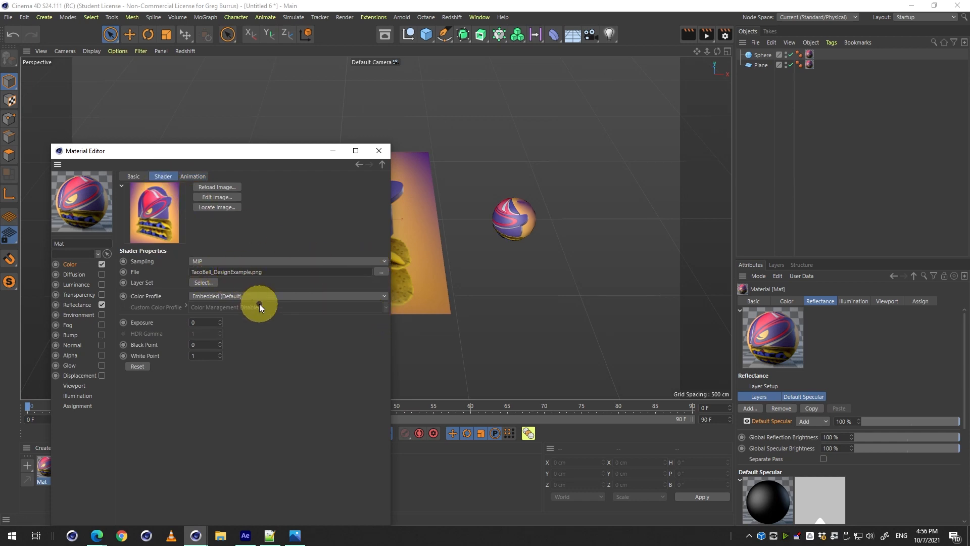
click(386, 262)
click(365, 222)
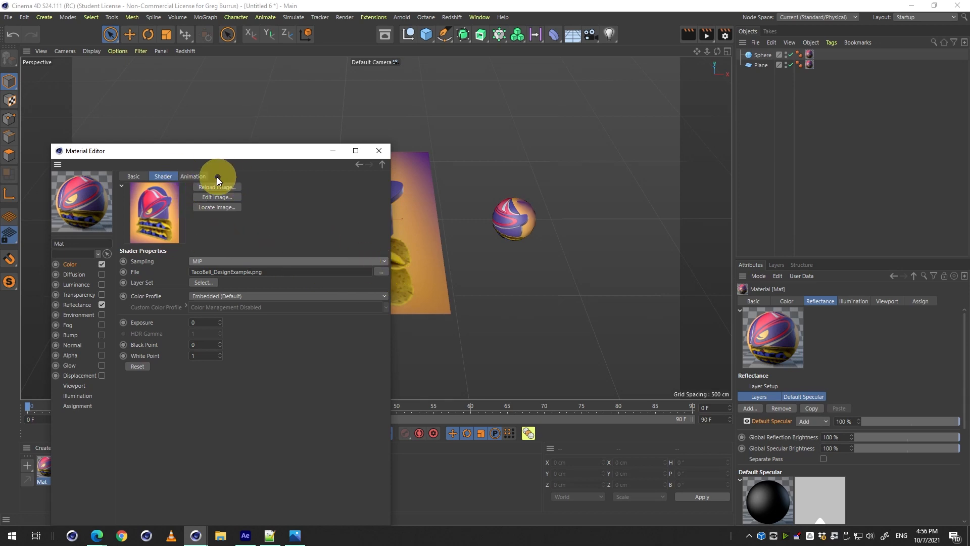
- Examine the image texture's Animation properties and Mode choices, and move the Material Editor so the plane is uncovered
click(195, 176)
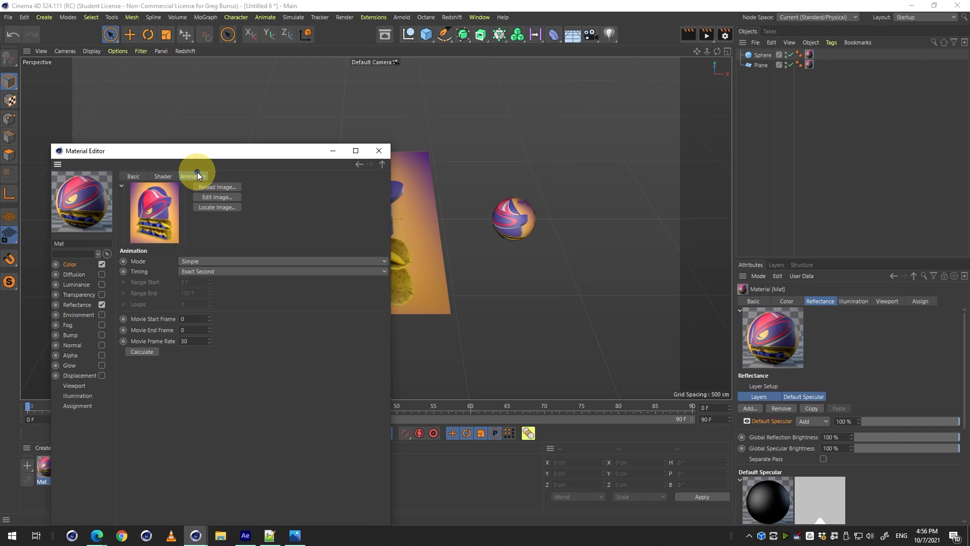
click(165, 173)
click(186, 178)
click(212, 262)
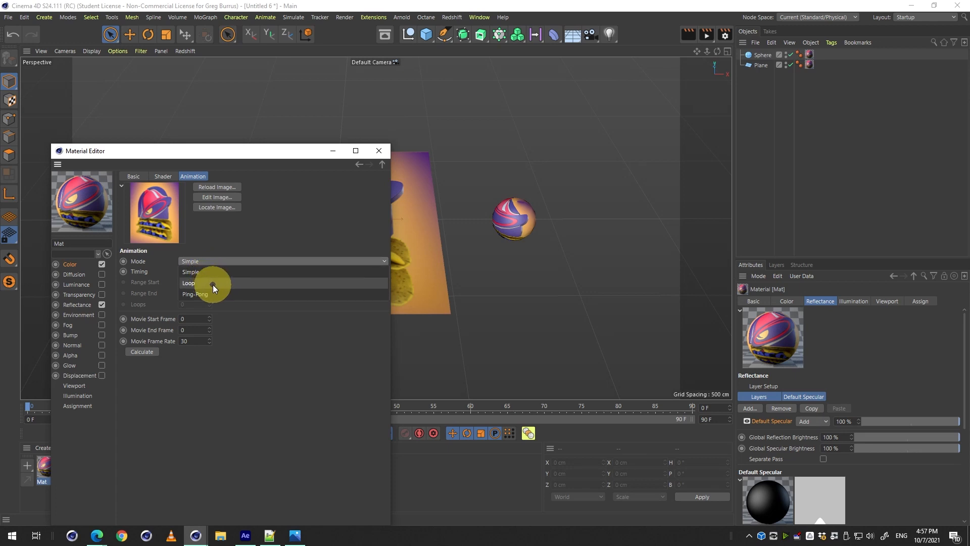
click(263, 359)
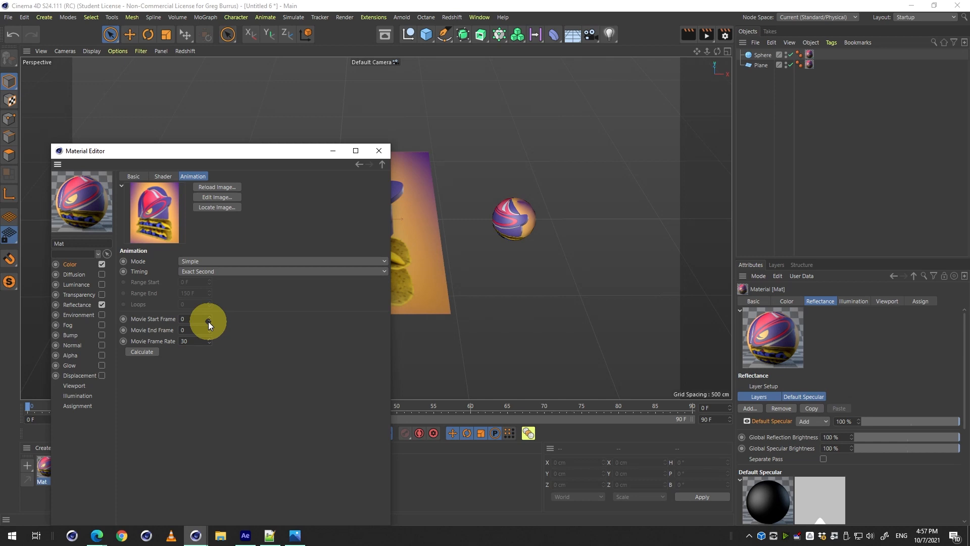
click(164, 177)
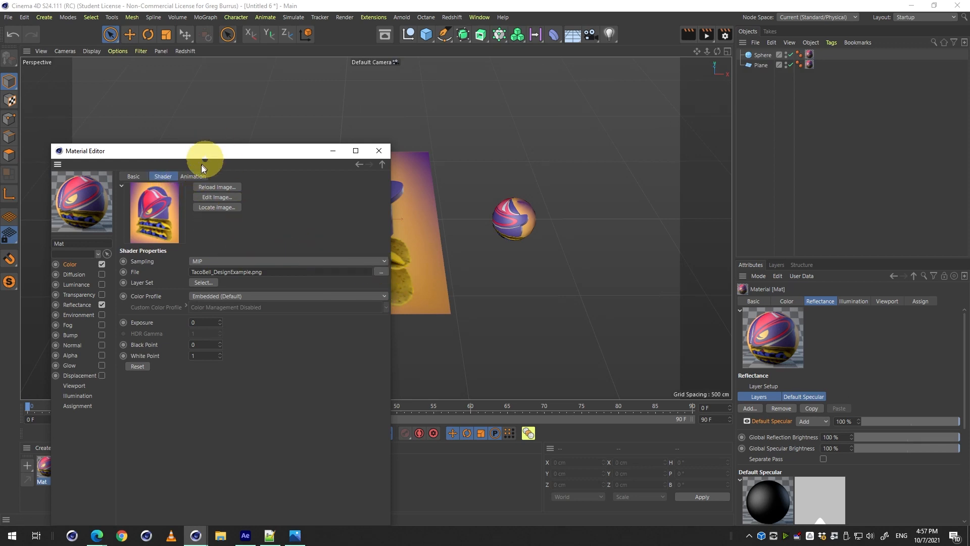
click(192, 176)
drag(216, 154, 639, 181)
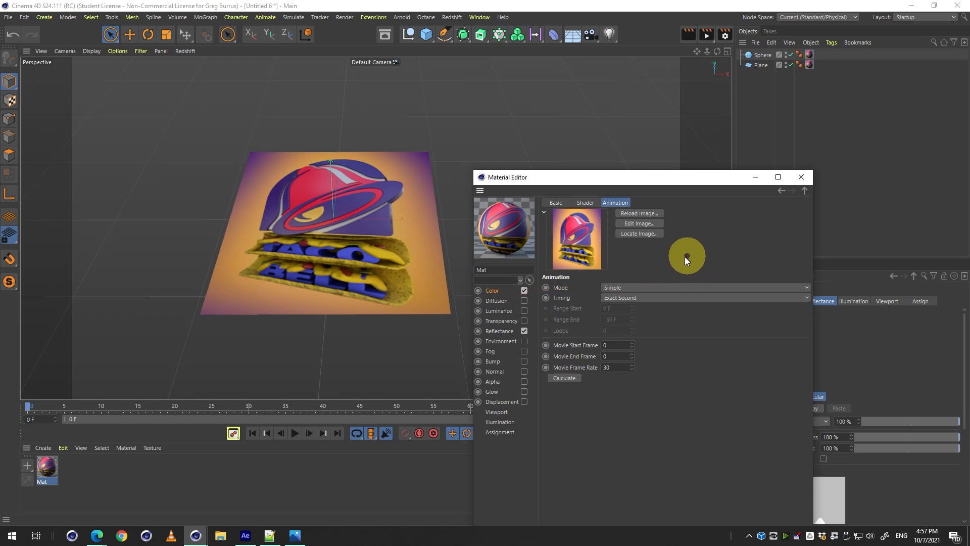
- Review the image texture's Shader properties, including its File setting, and close the Material Editor
click(590, 202)
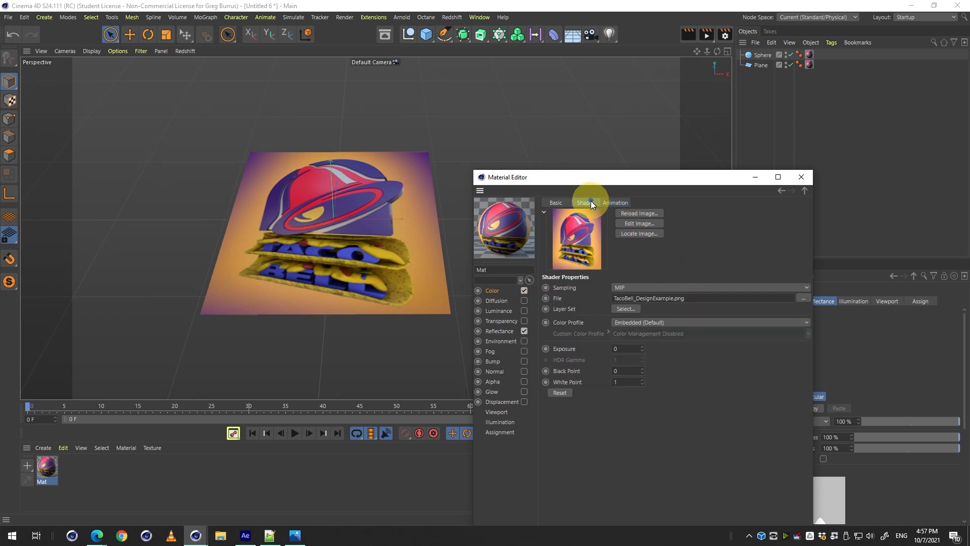
click(692, 299)
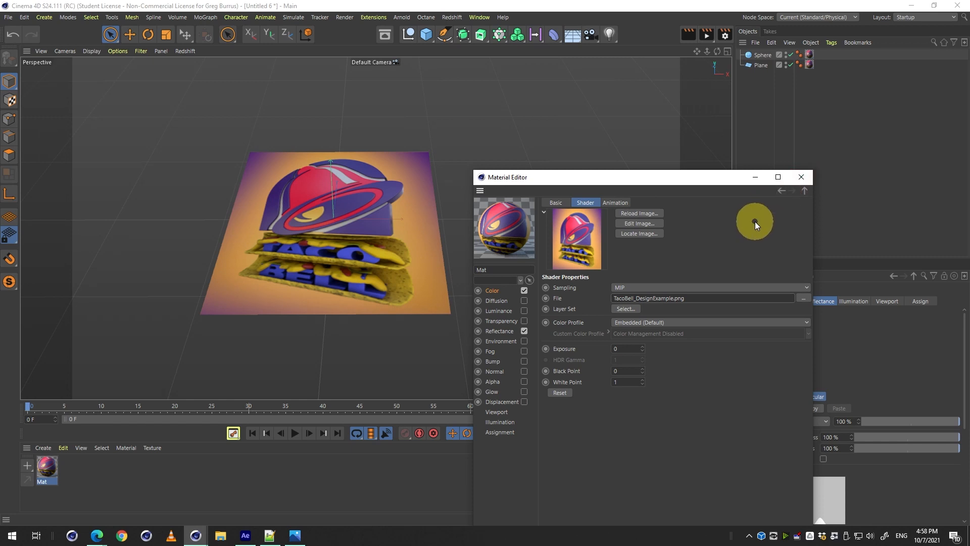
double_click(801, 176)
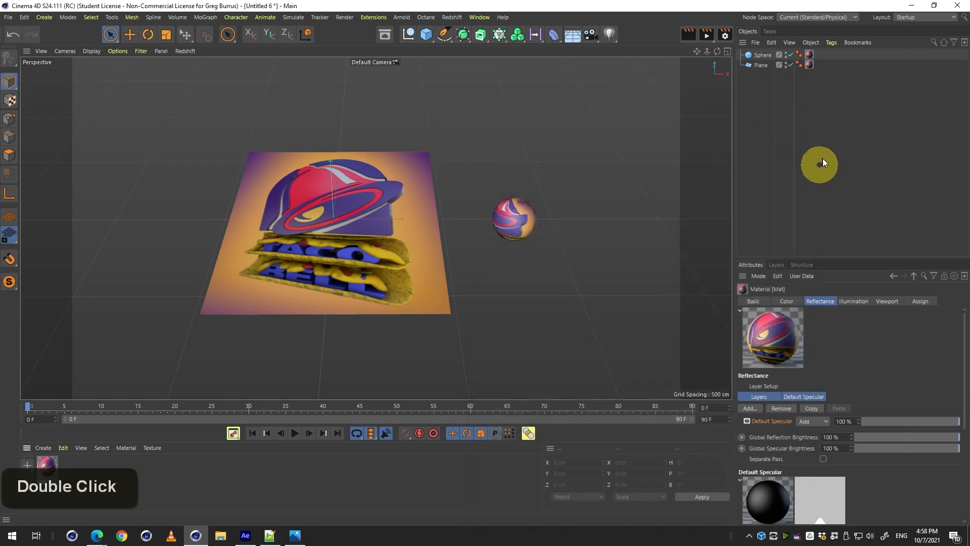
- Save the project as TacoBell Image in the Projects folder, and save it again with nothing selected
click(512, 226)
key(ctrl+s)
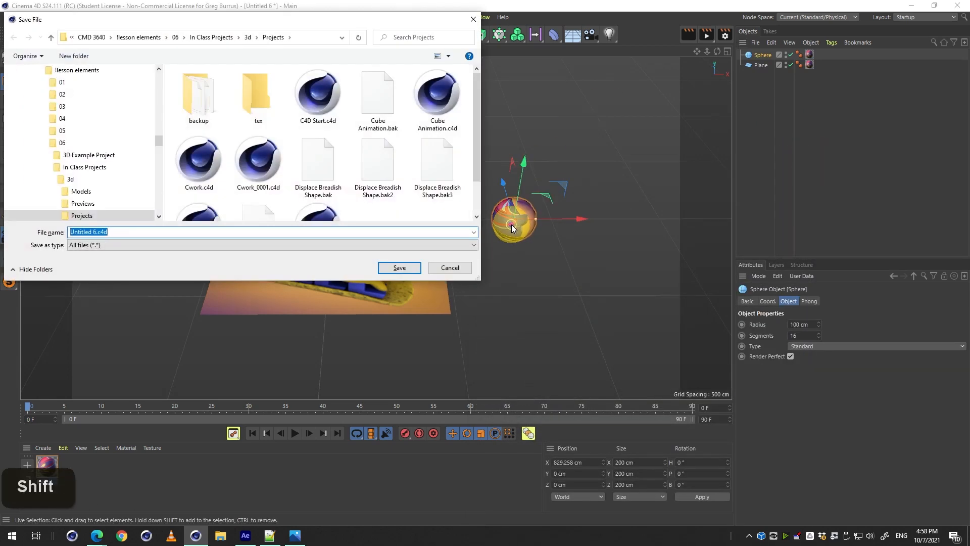
text(TacoBell Image)
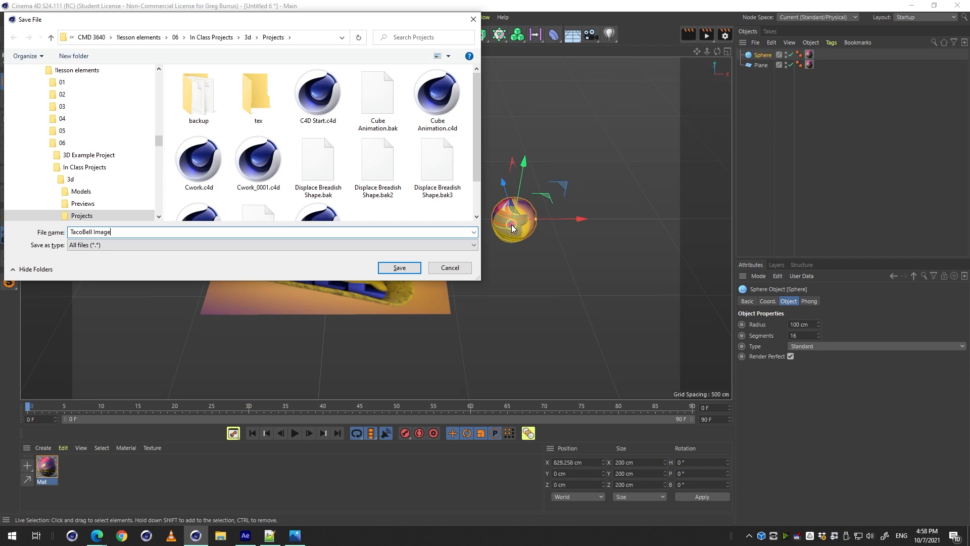
key(Return)
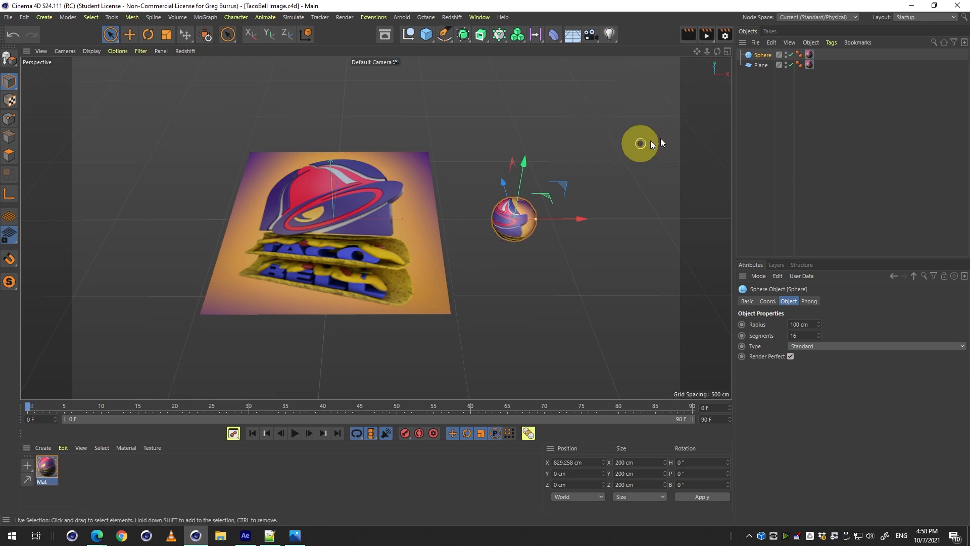
click(805, 150)
key(ctrl+s)
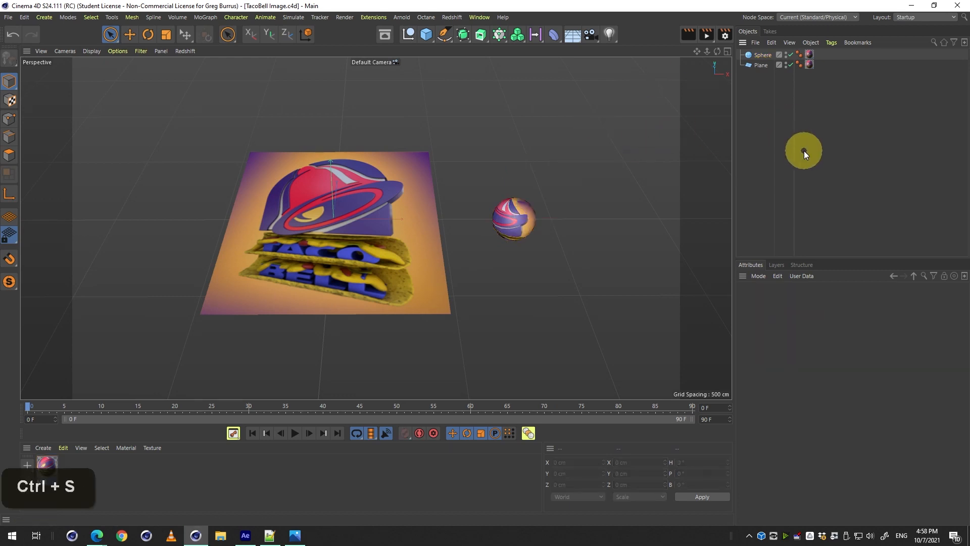